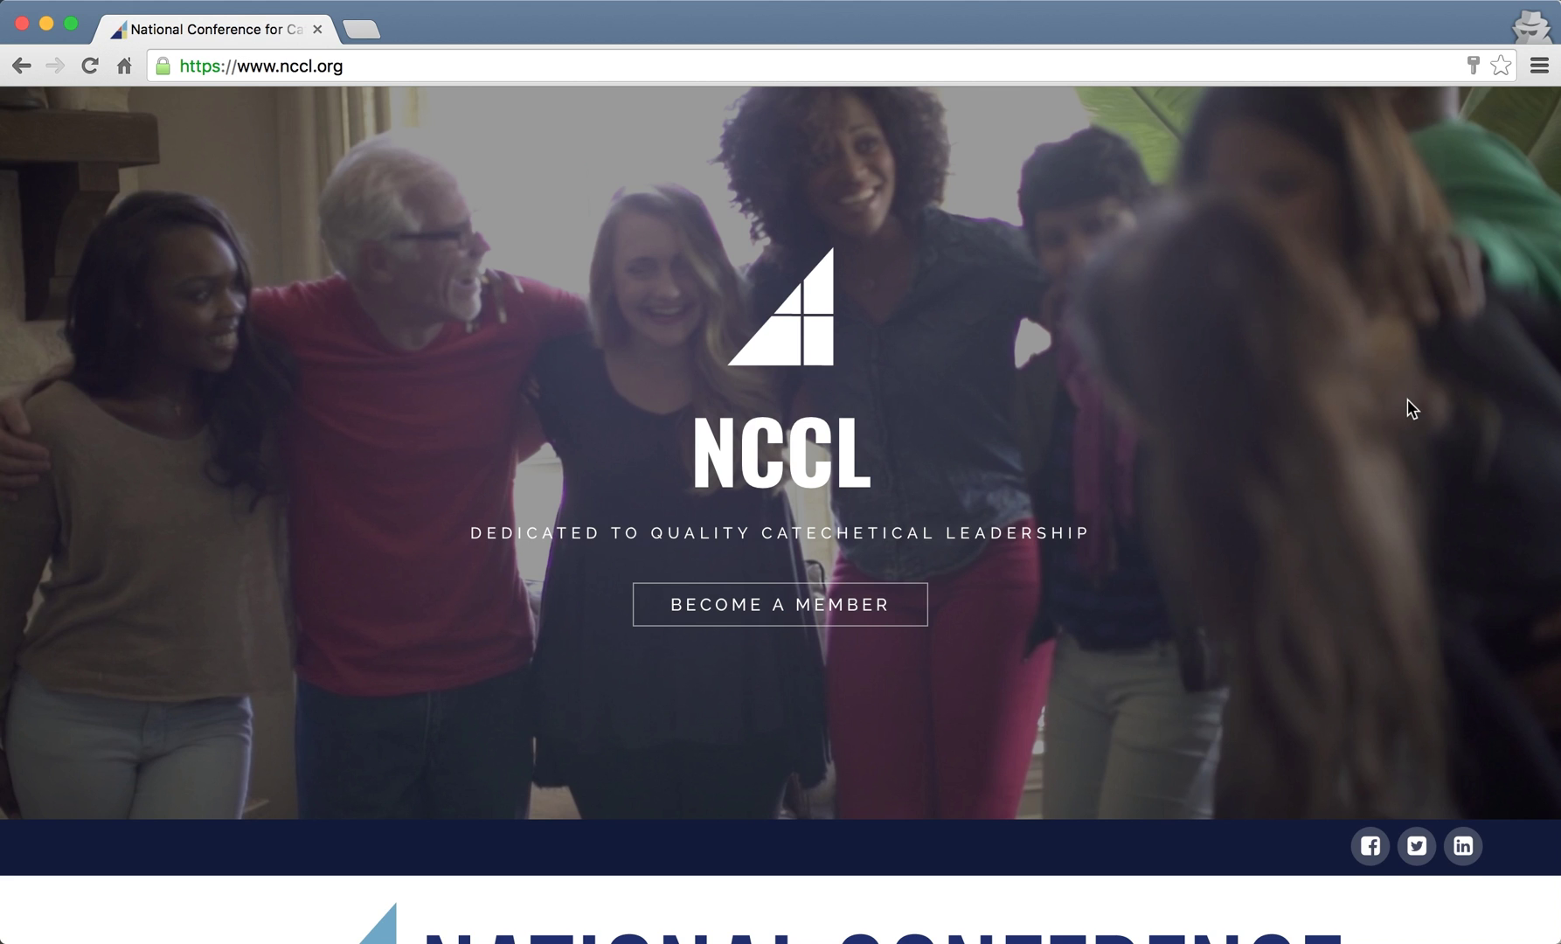
- Scroll the nccl.org home page down to the footer's member LOG IN form
scroll(1407, 399, down, 10)
scroll(1407, 406, down, 20)
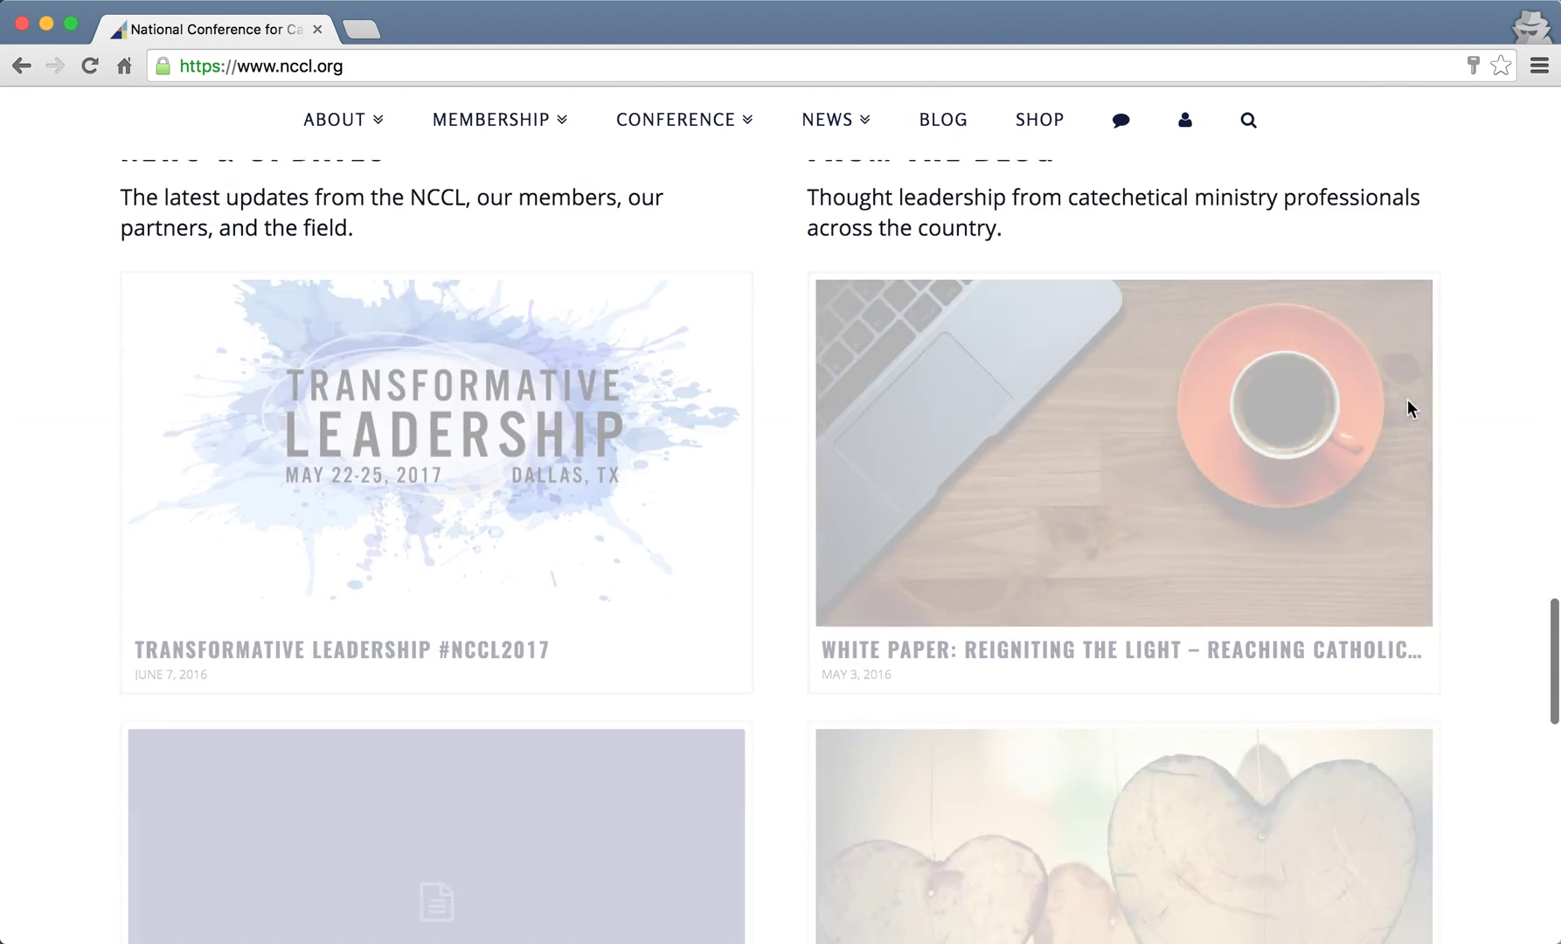
scroll(1407, 408, down, 7)
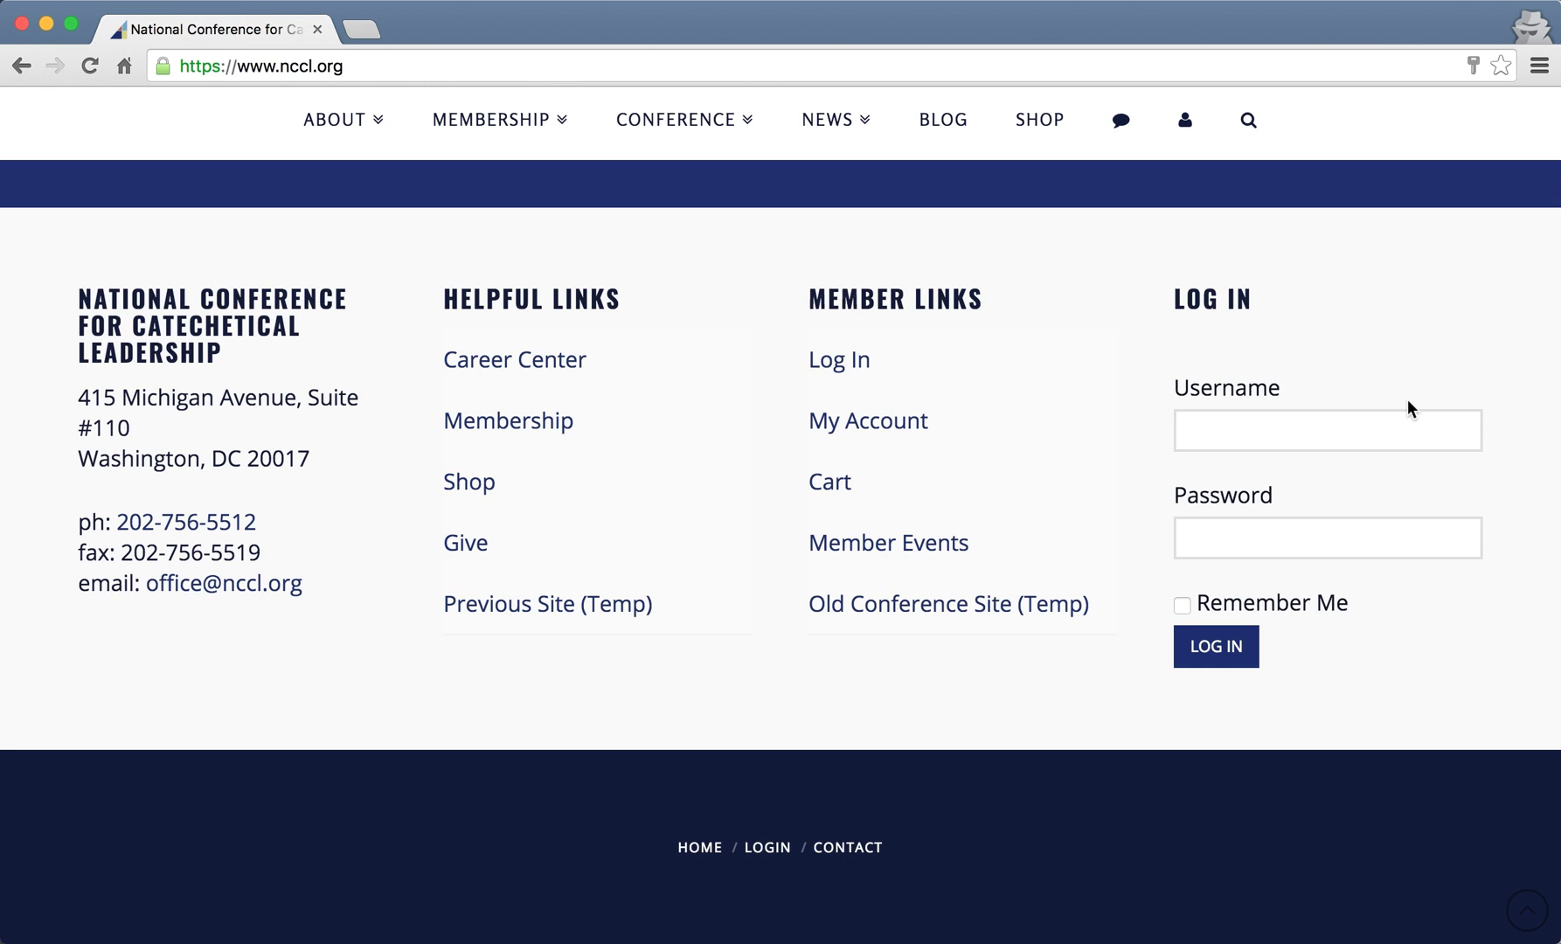
- Log in with the member's username and password, with Remember Me ticked
click(1290, 440)
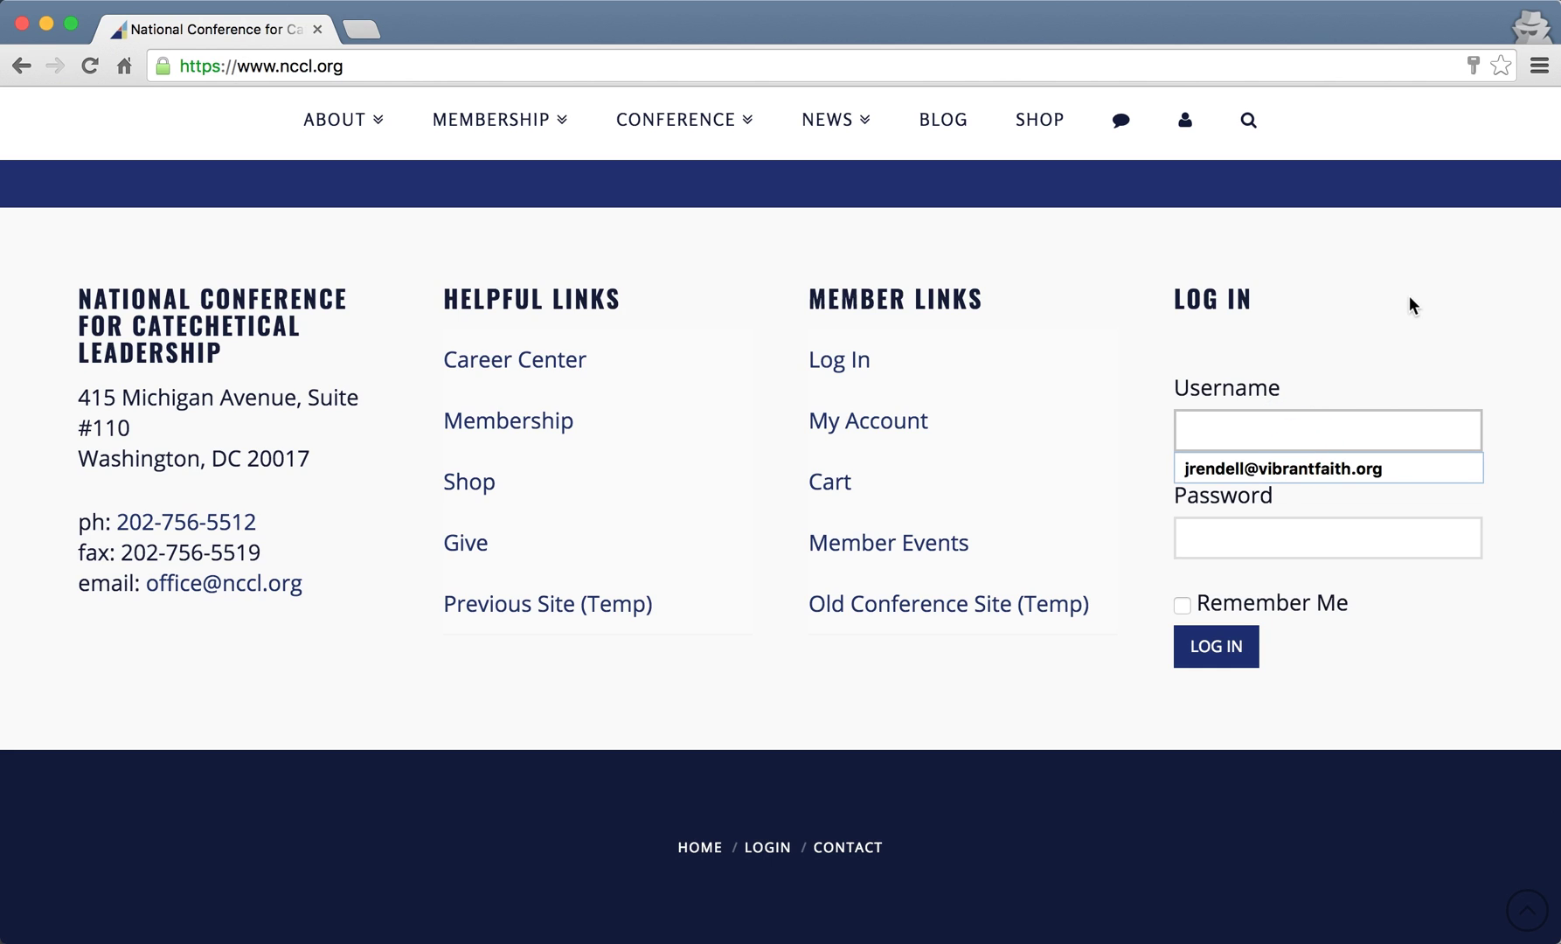
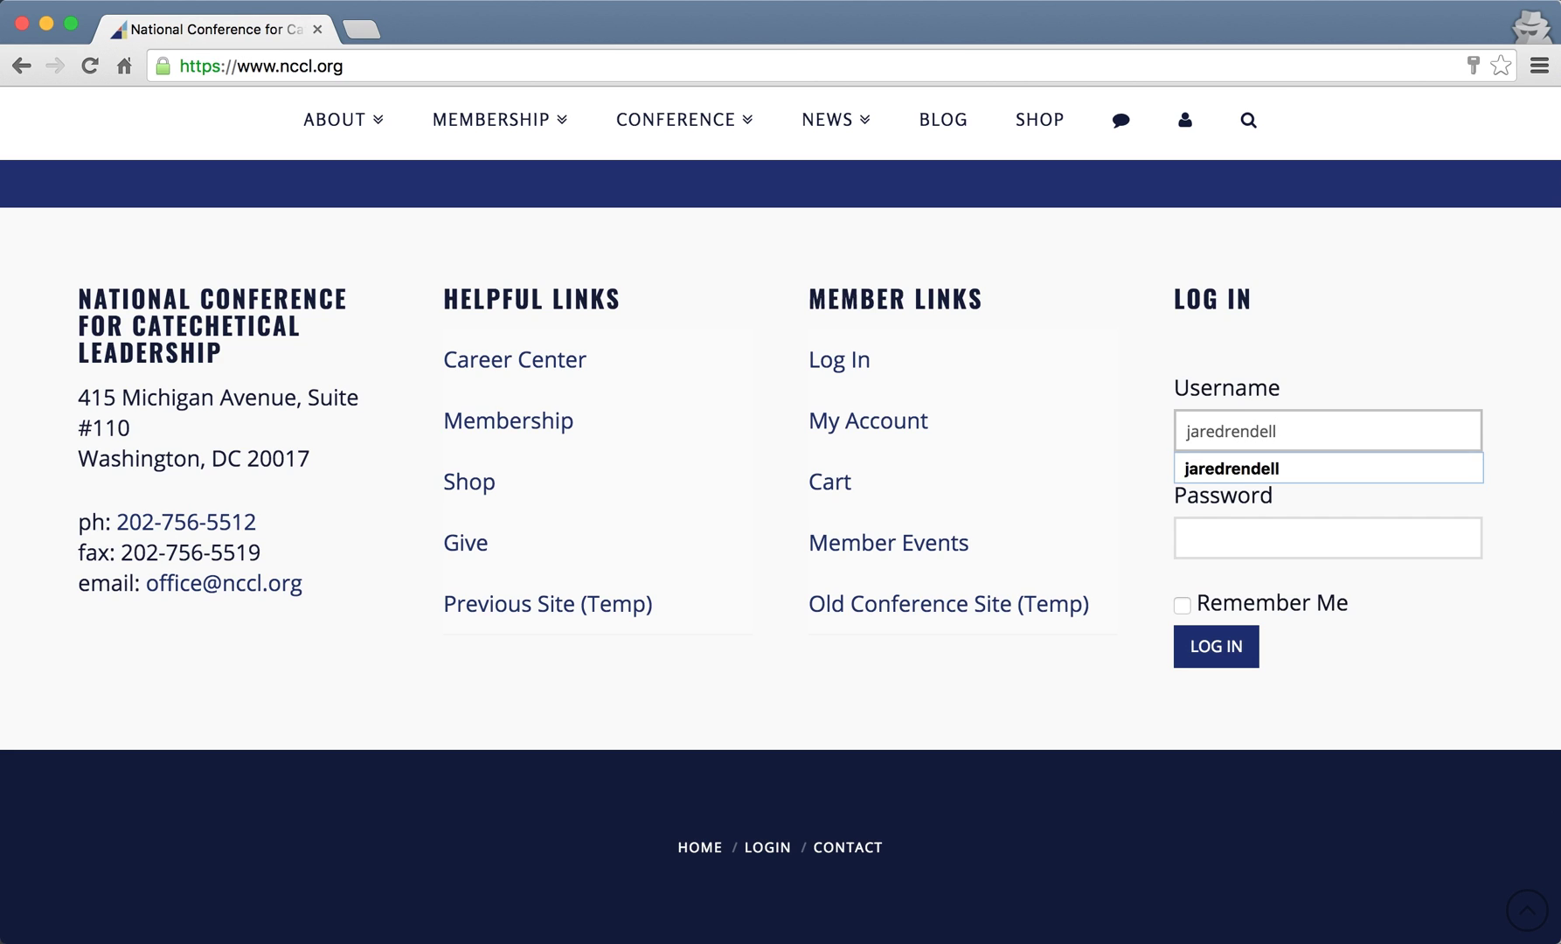
key(Tab)
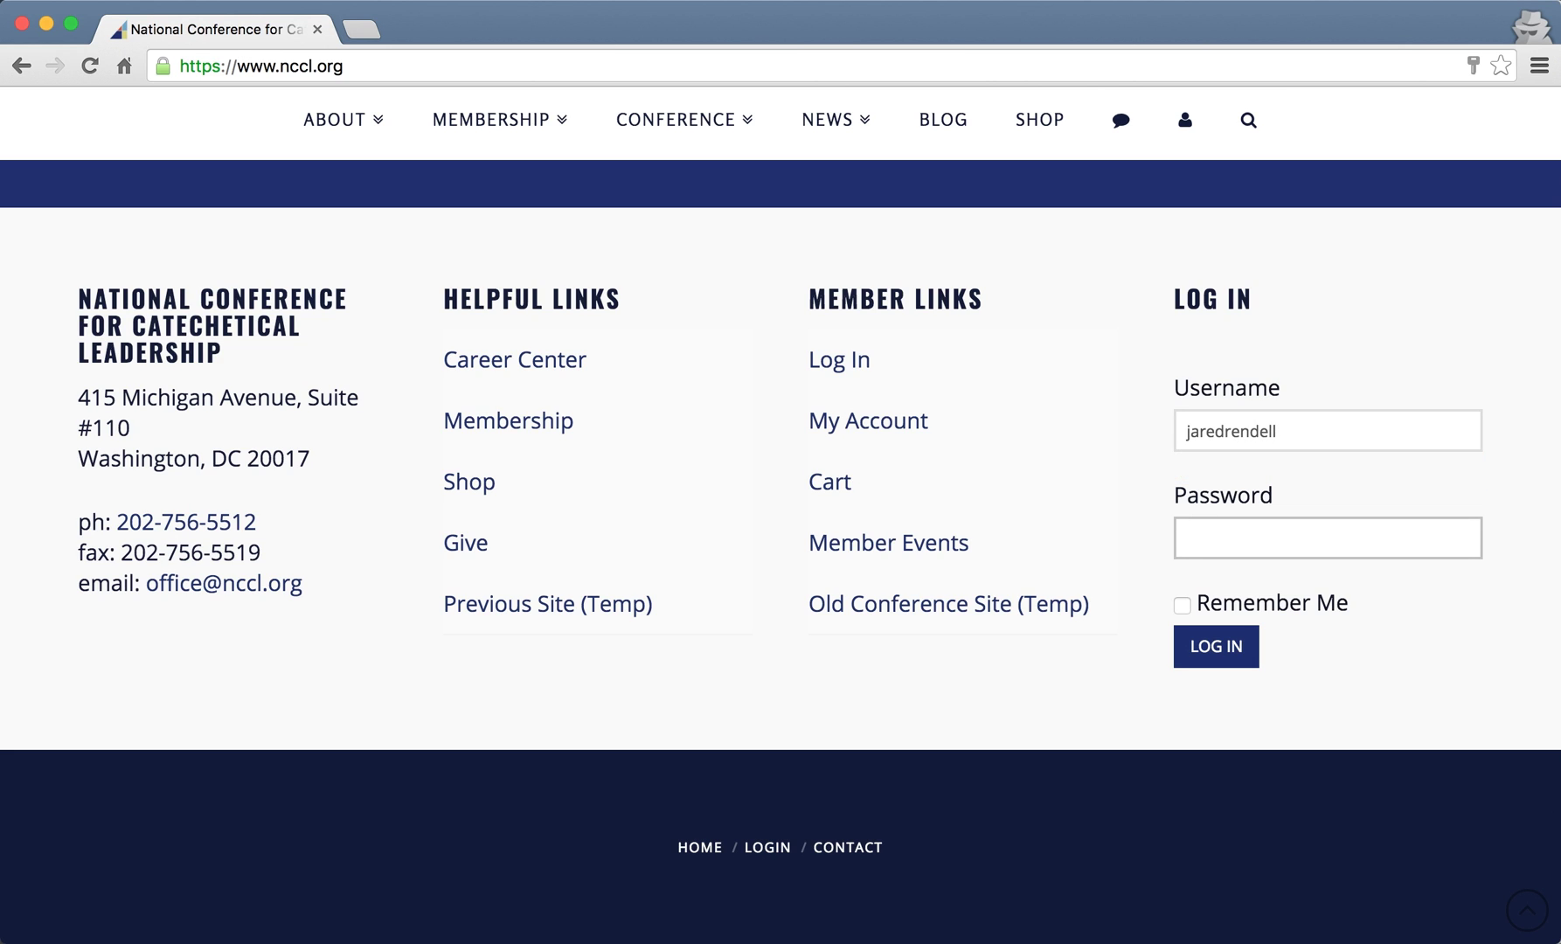
click(1183, 605)
click(1326, 431)
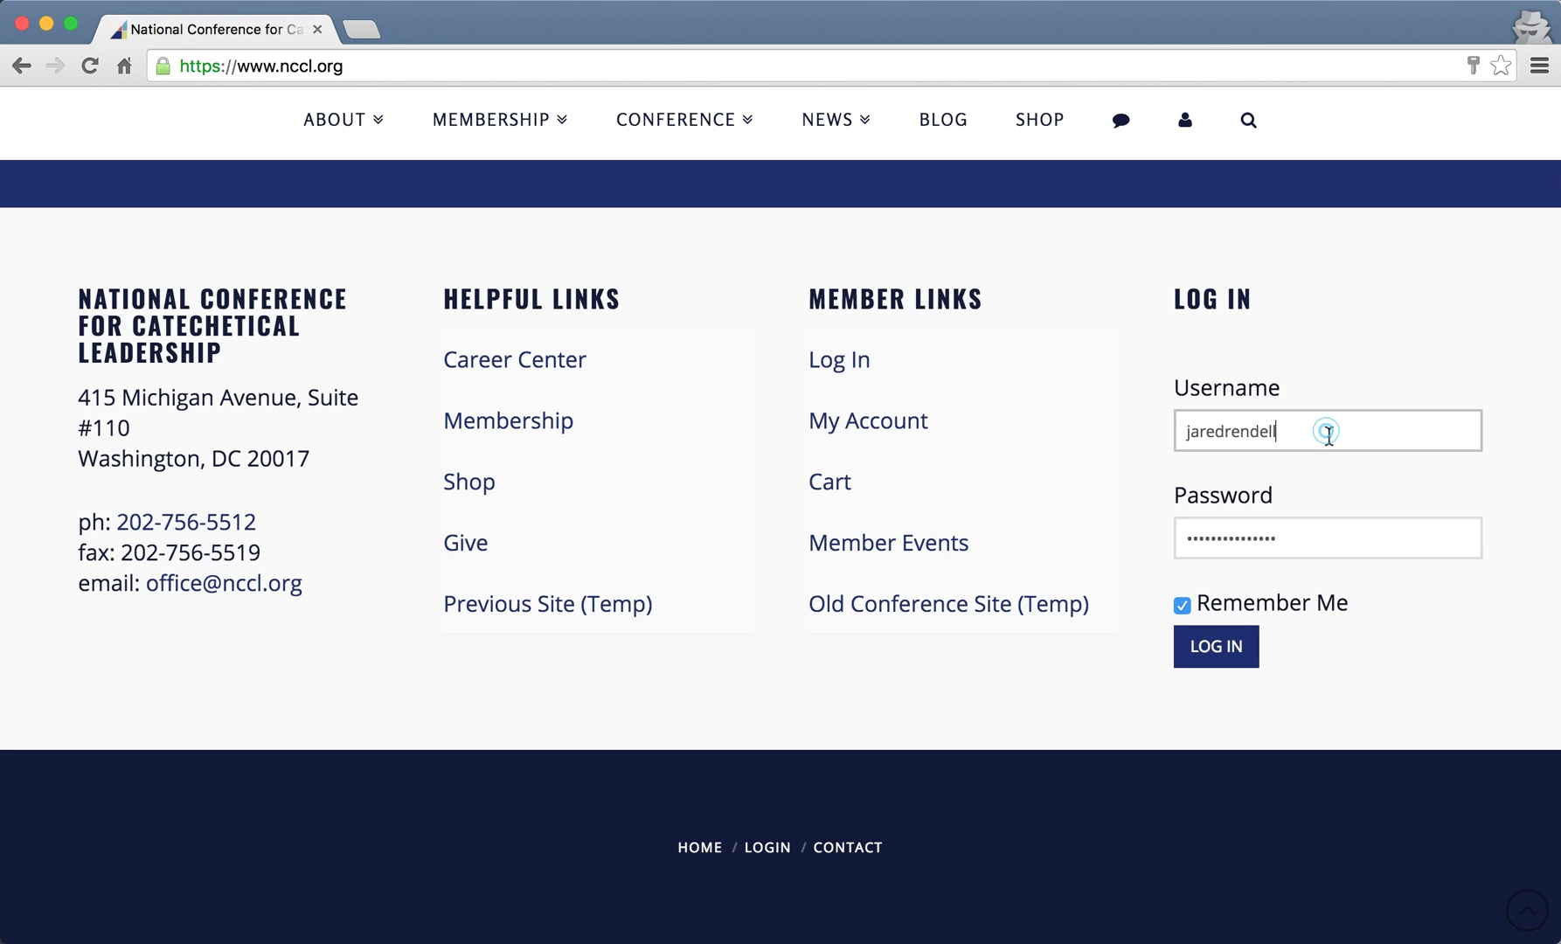
click(1198, 654)
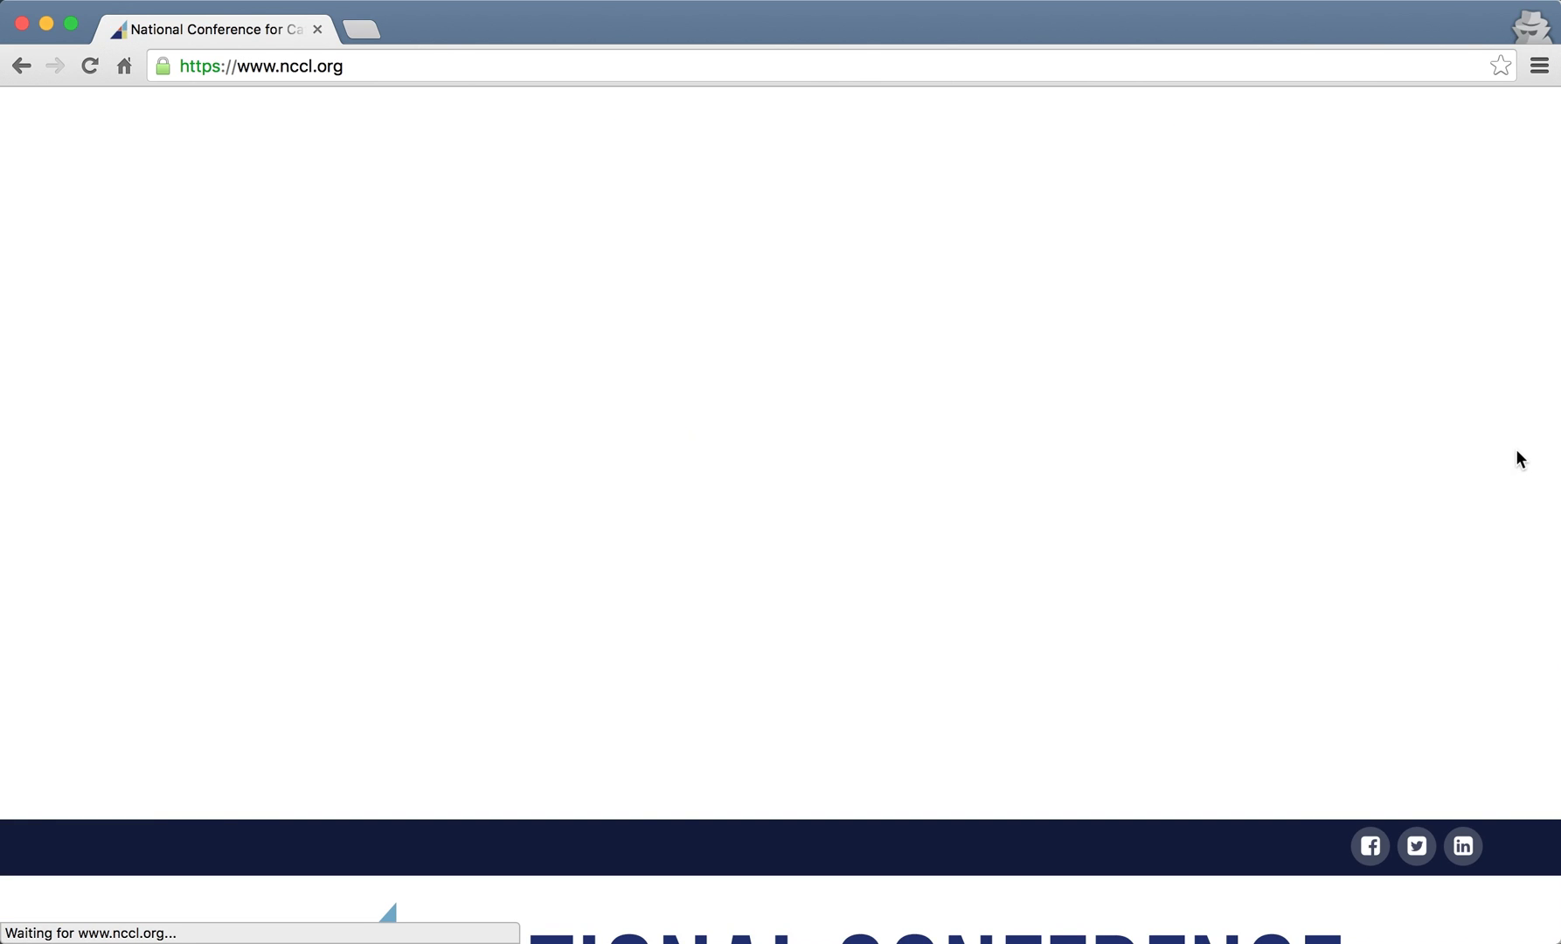
- Return to the navigation bar and reveal the person icon's menu listing Member Activity, Groups, Members and Profile
scroll(1516, 448, down, 5)
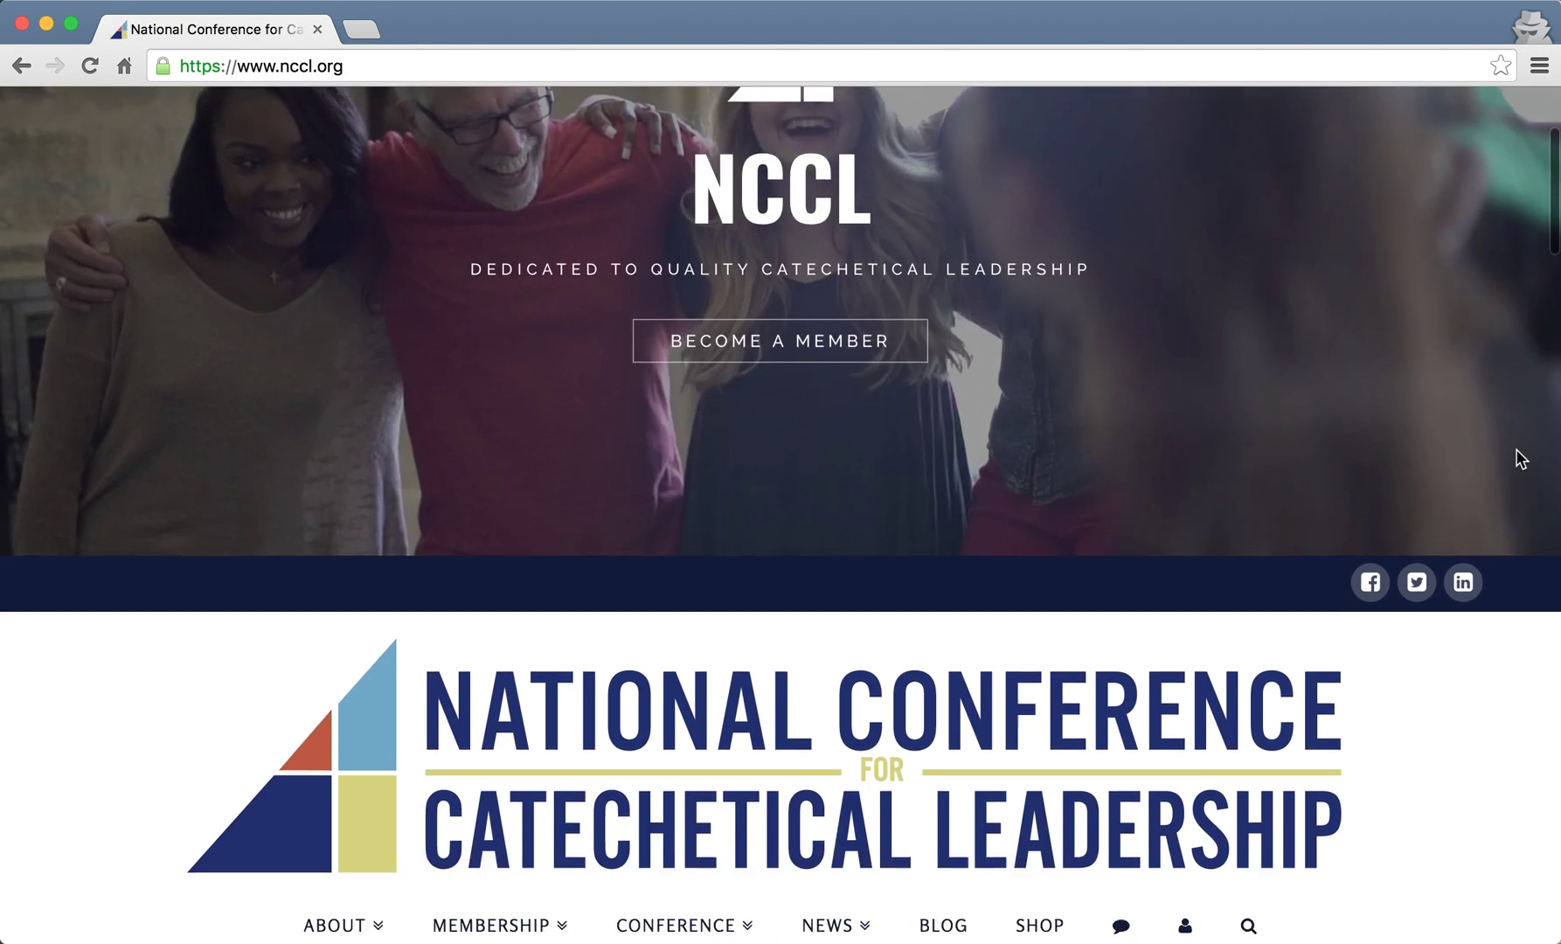
scroll(1515, 448, down, 2)
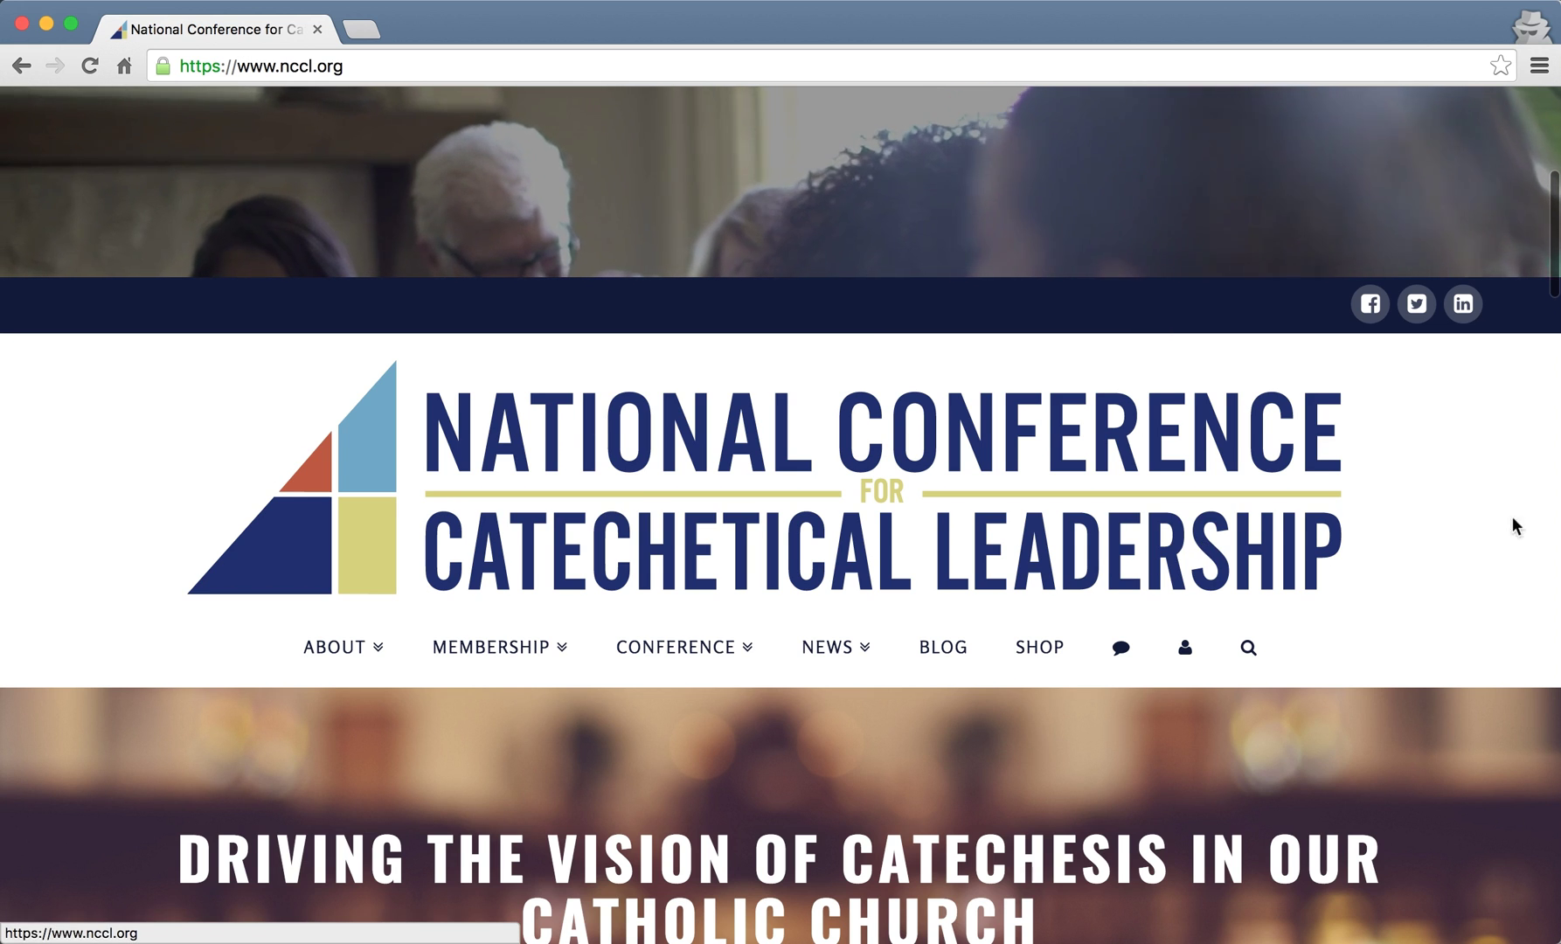
scroll(1512, 520, down, 1)
scroll(1516, 522, down, 4)
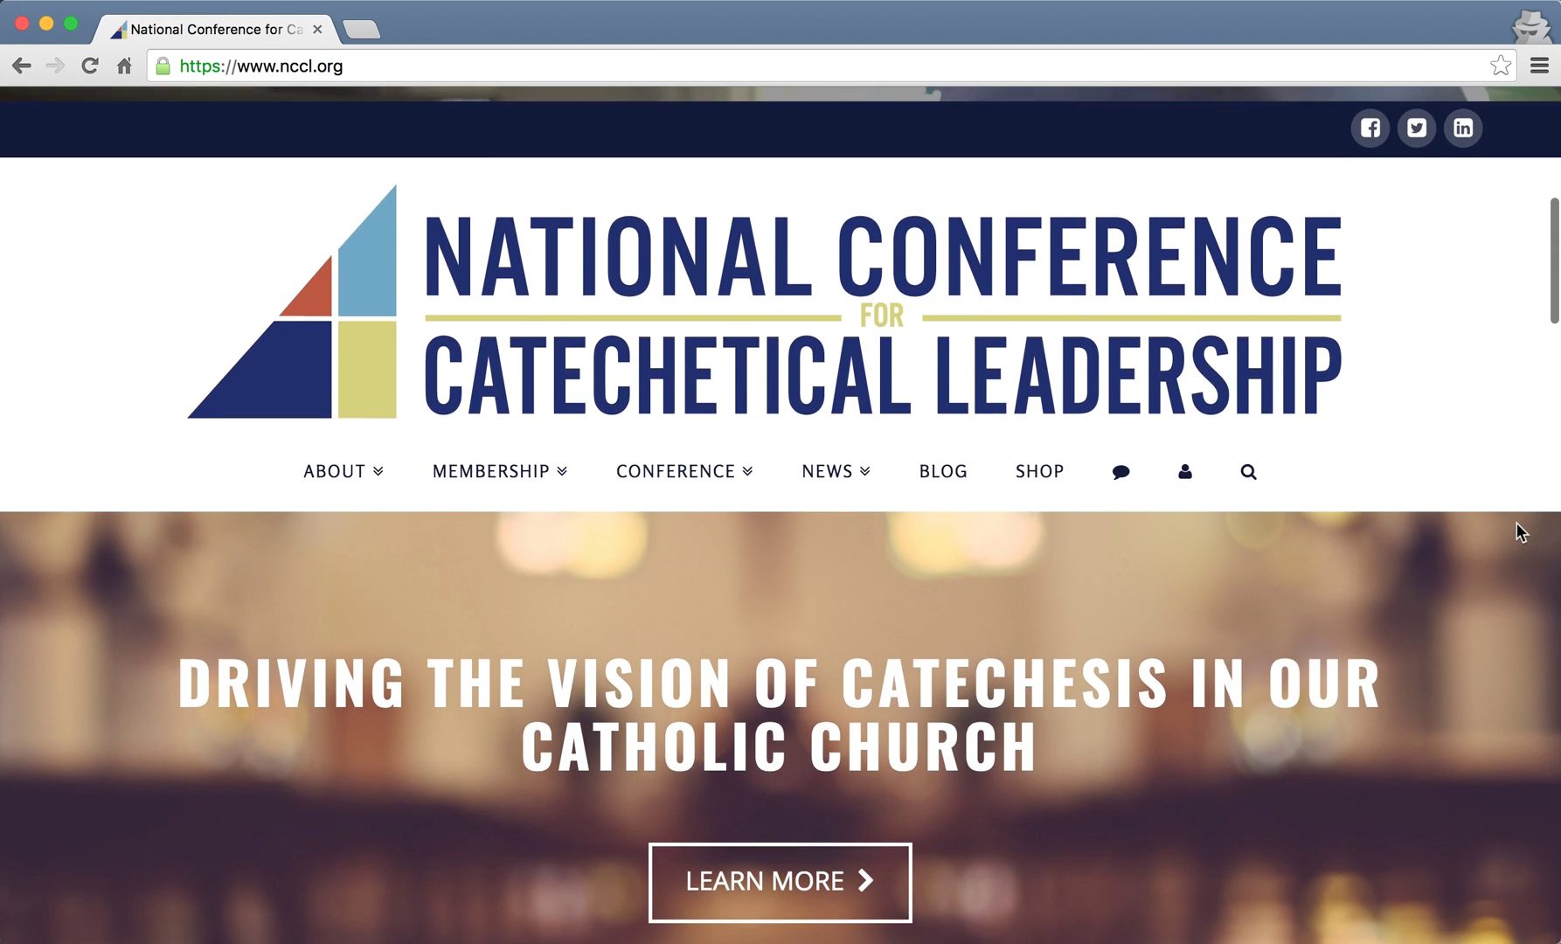
scroll(1515, 524, down, 1)
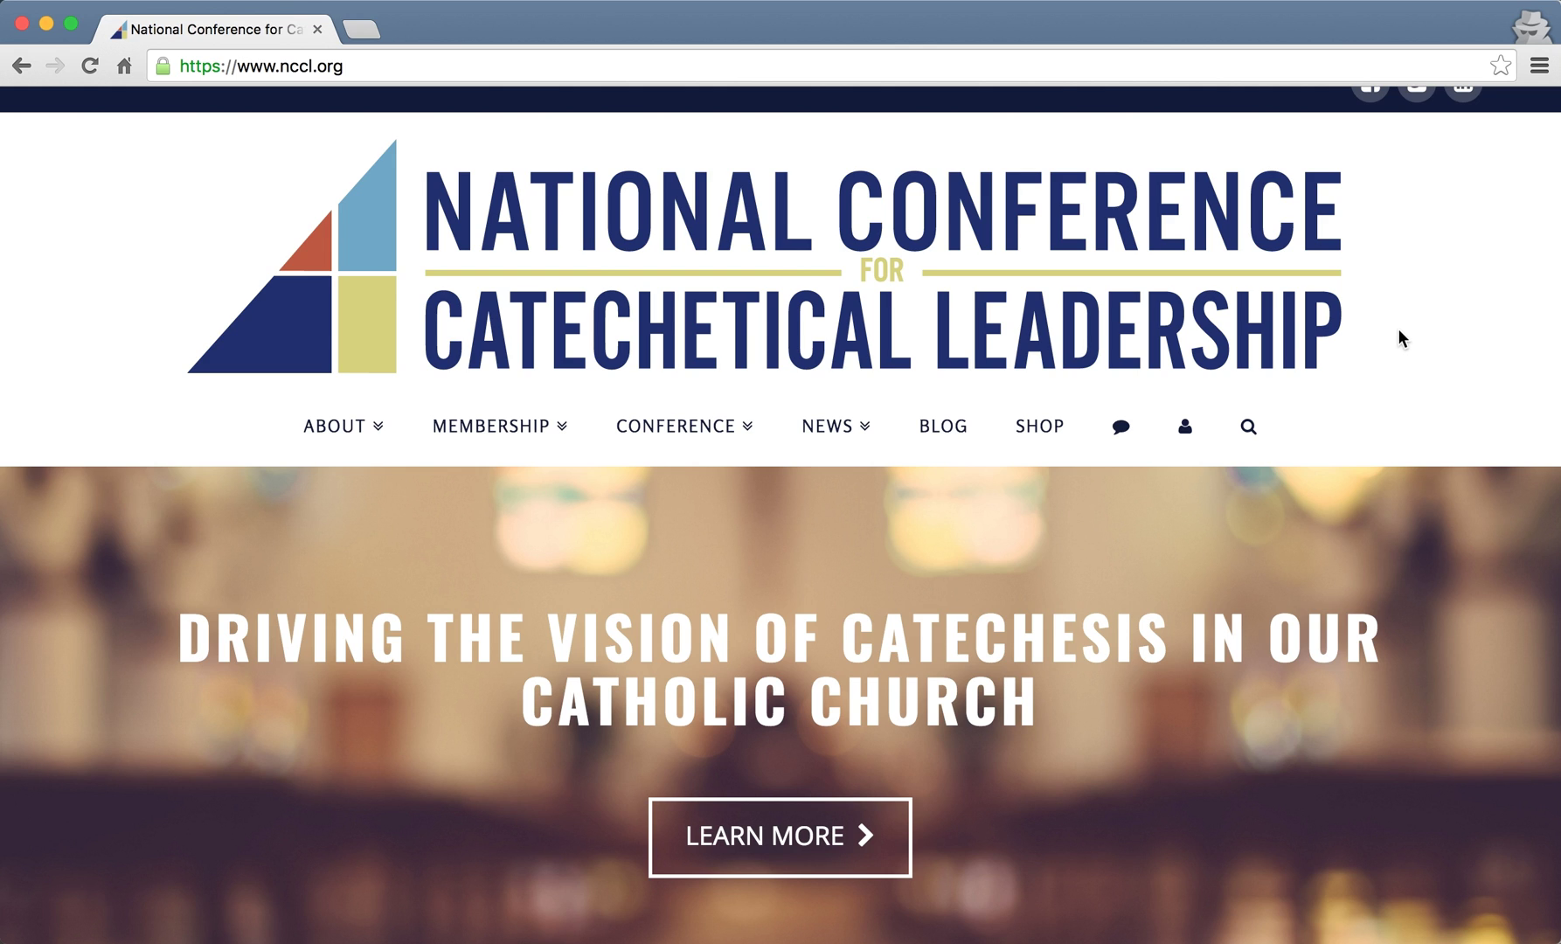
mouse_move(1204, 438)
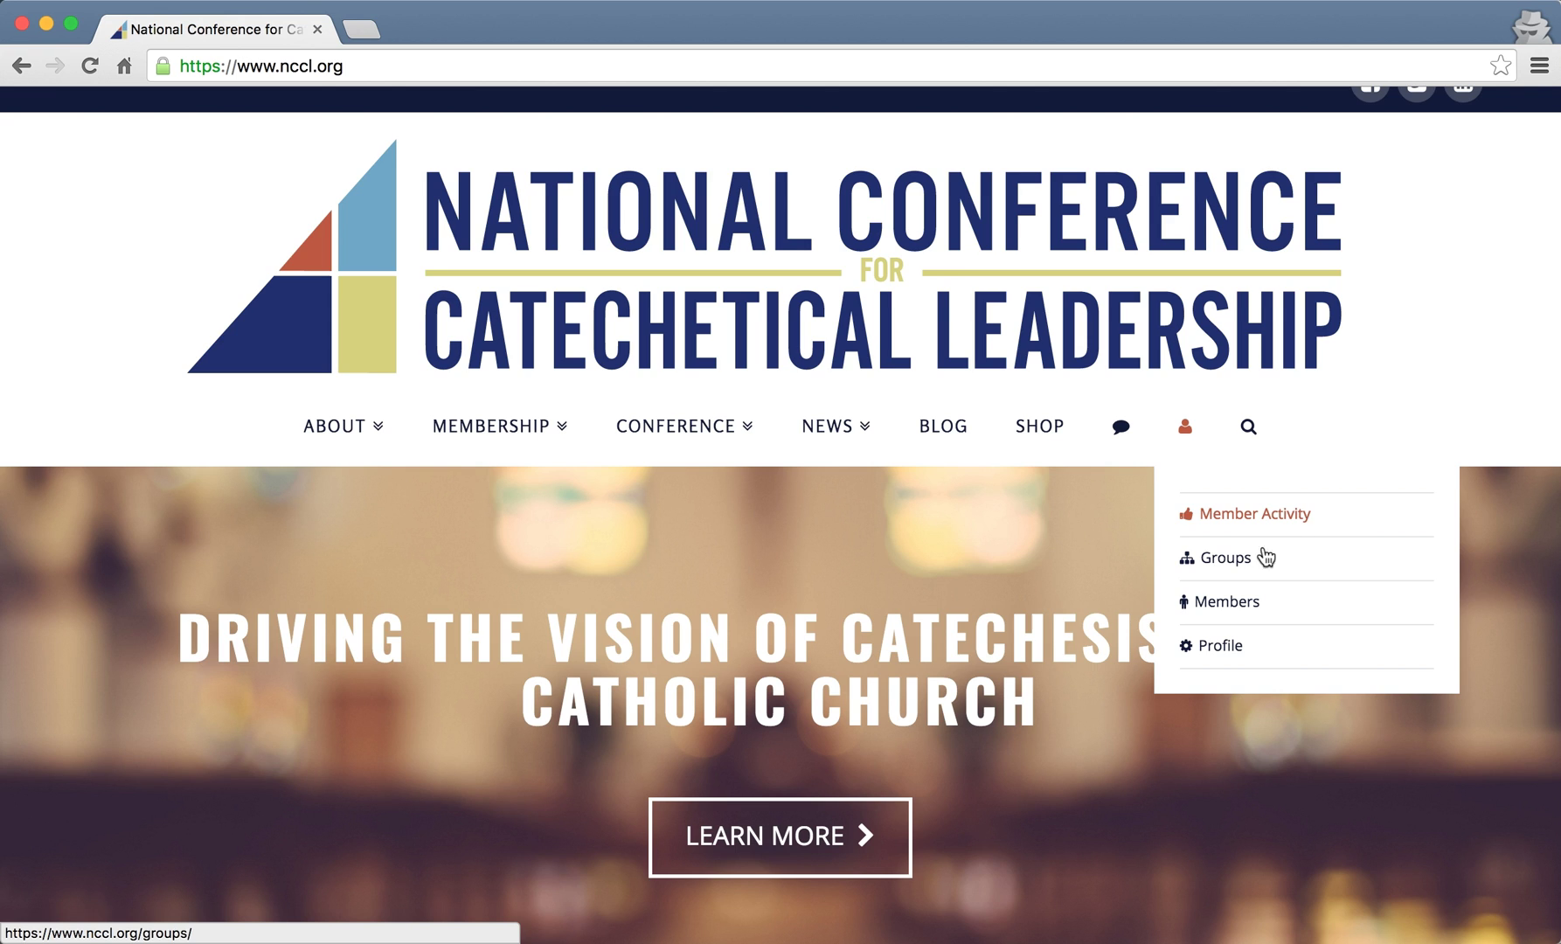
- Go to your own member profile and scroll through its Activity feed
click(1237, 656)
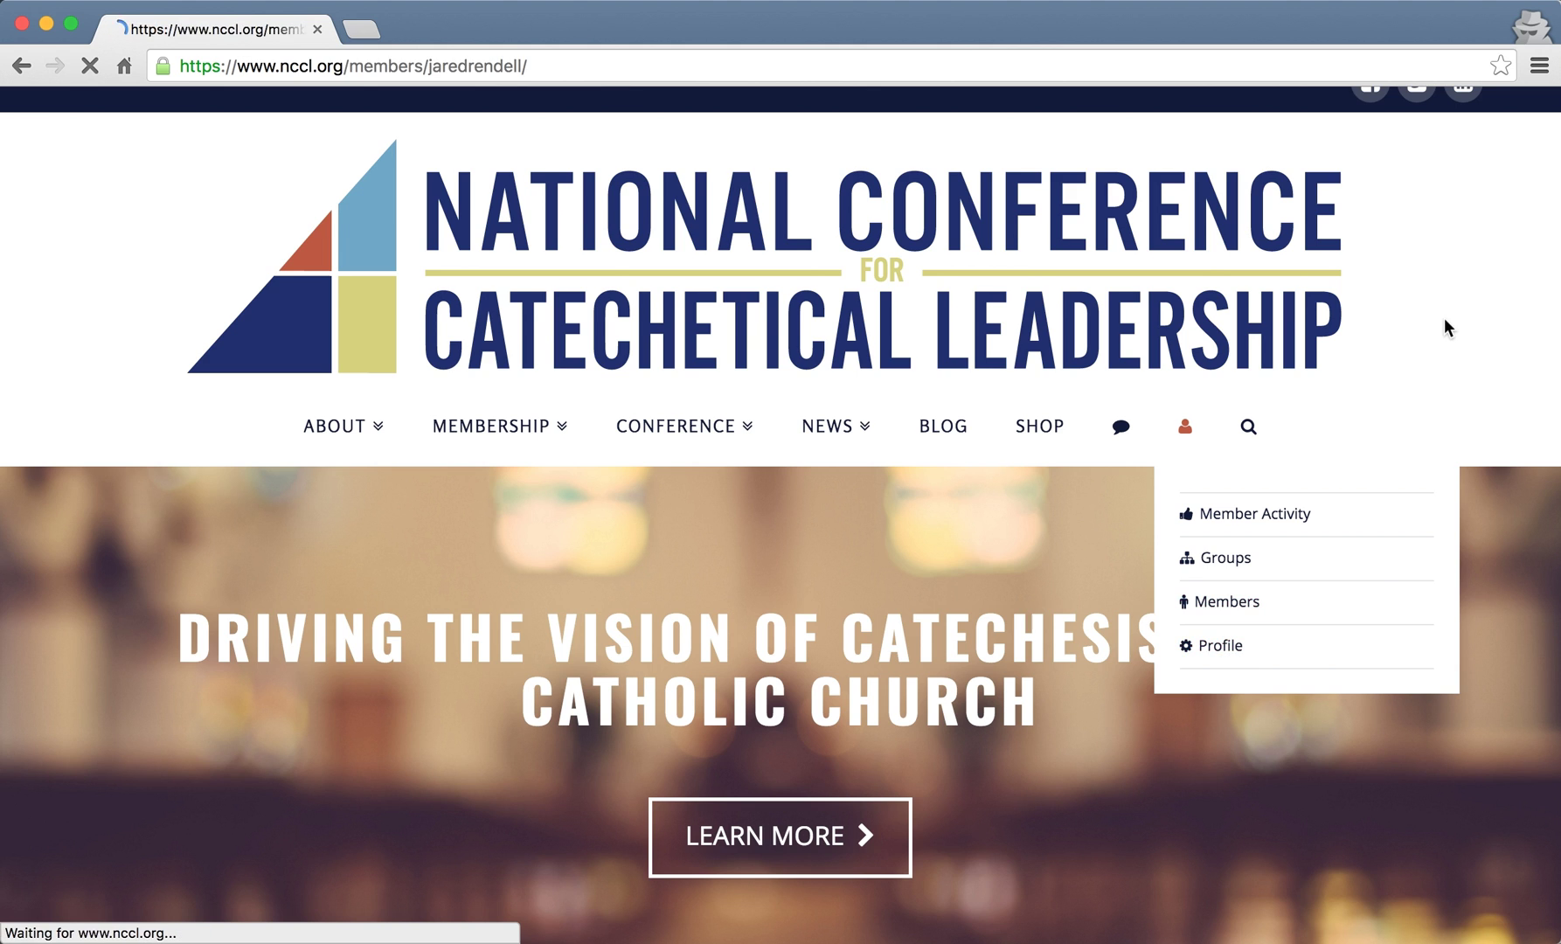
scroll(1481, 396, down, 1)
scroll(1493, 502, down, 5)
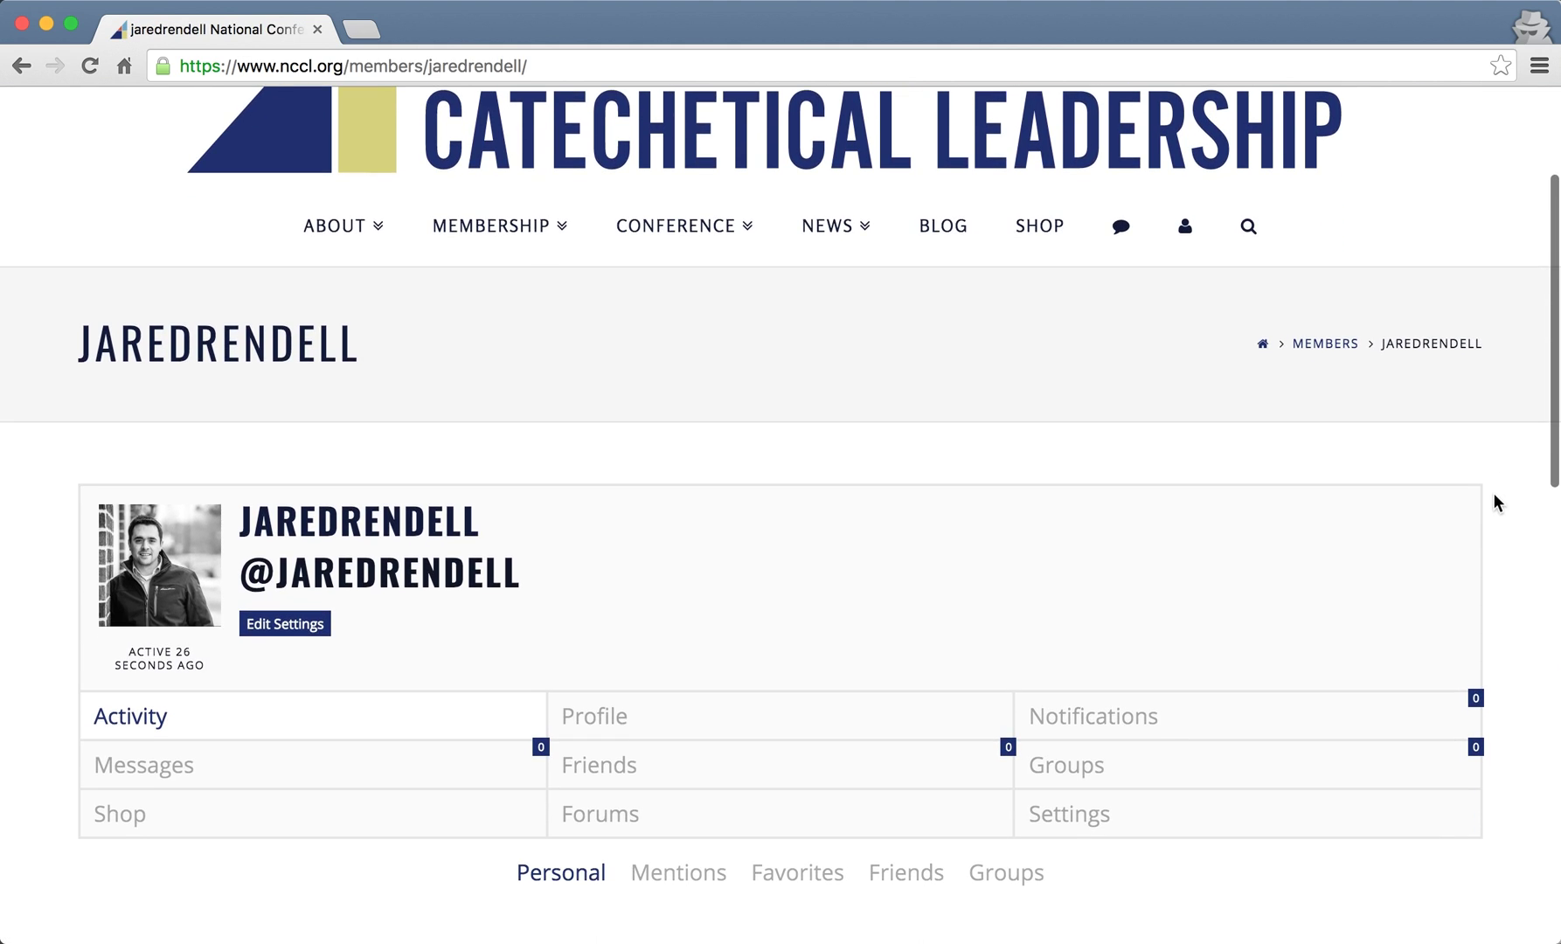
scroll(1495, 496, down, 2)
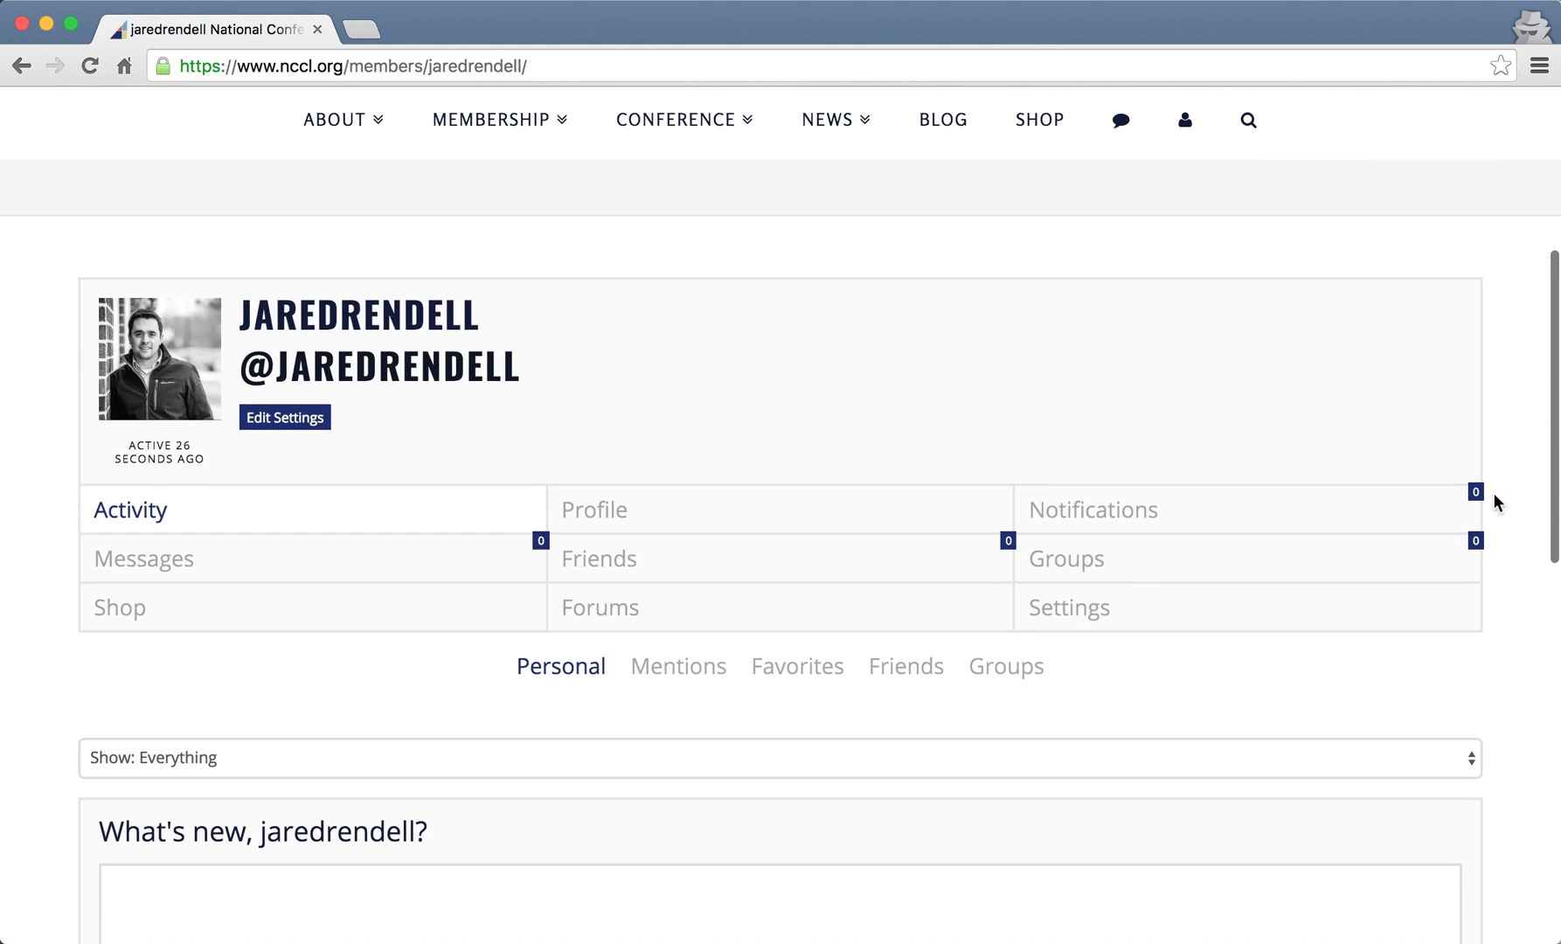
scroll(1495, 496, up, 4)
scroll(1494, 502, down, 1)
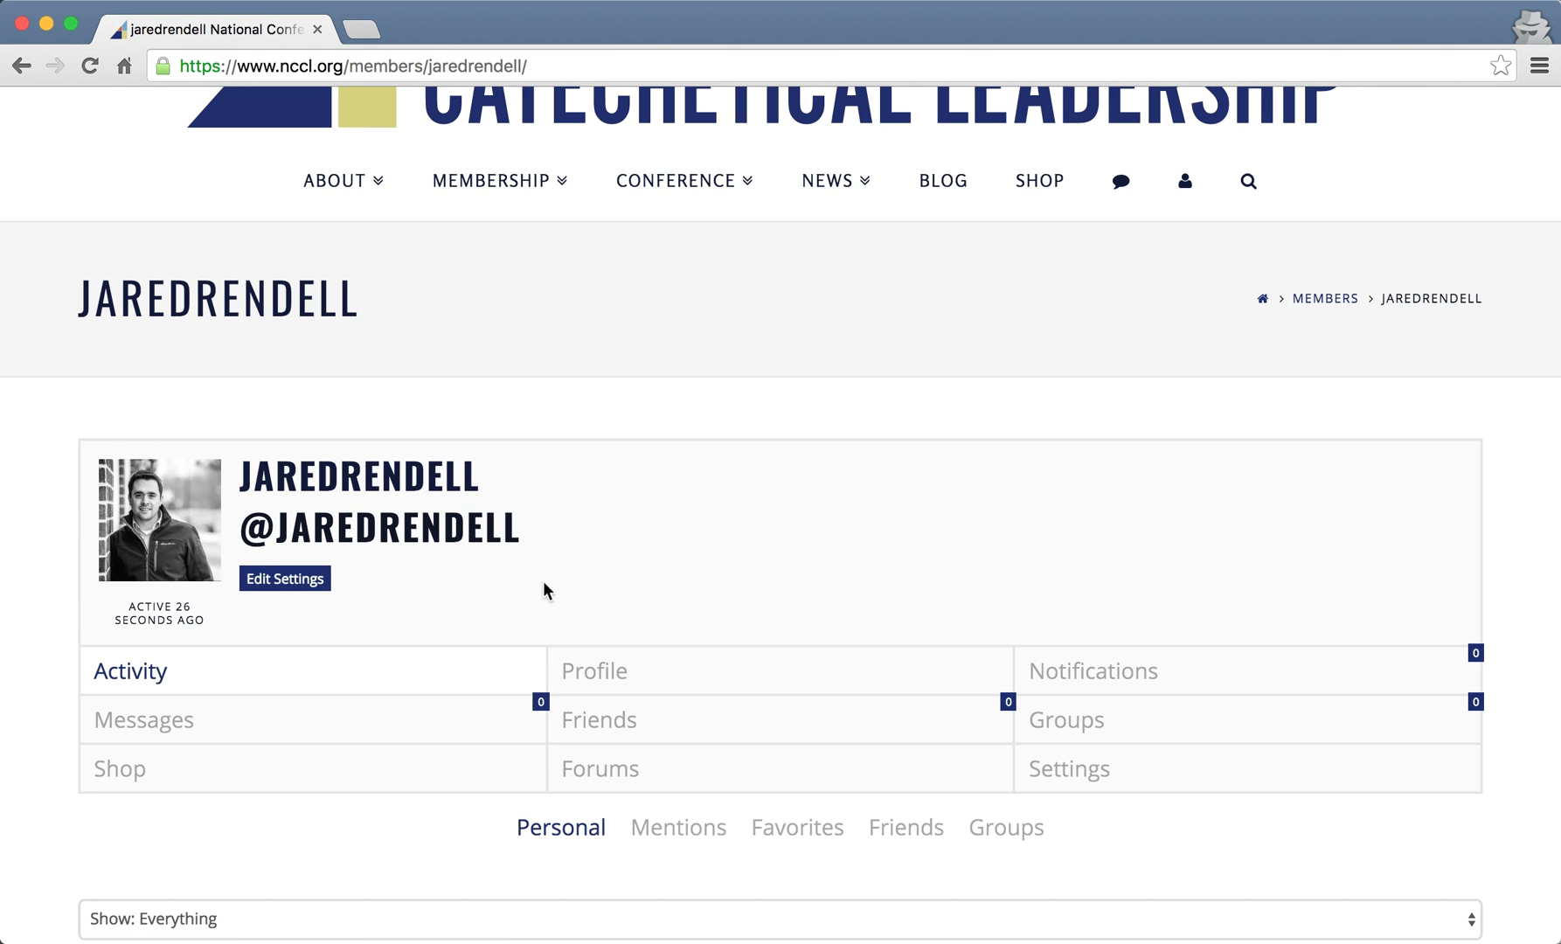
- Highlight the member's handle text on the profile, then clear the selection
mouse_move(140, 507)
drag(272, 531, 556, 531)
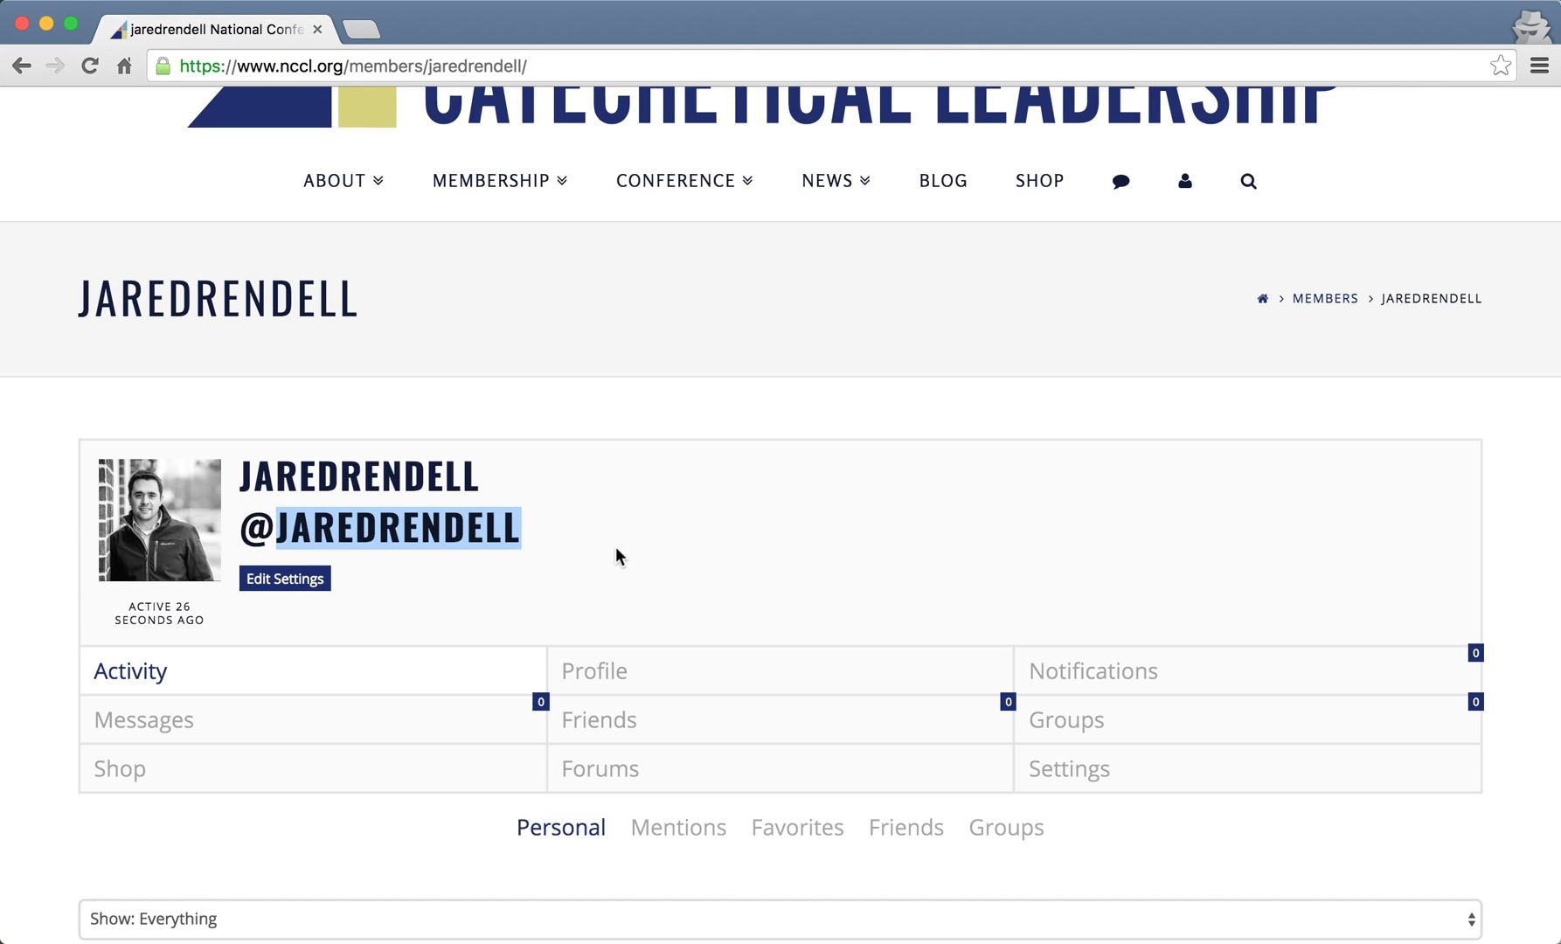
click(539, 526)
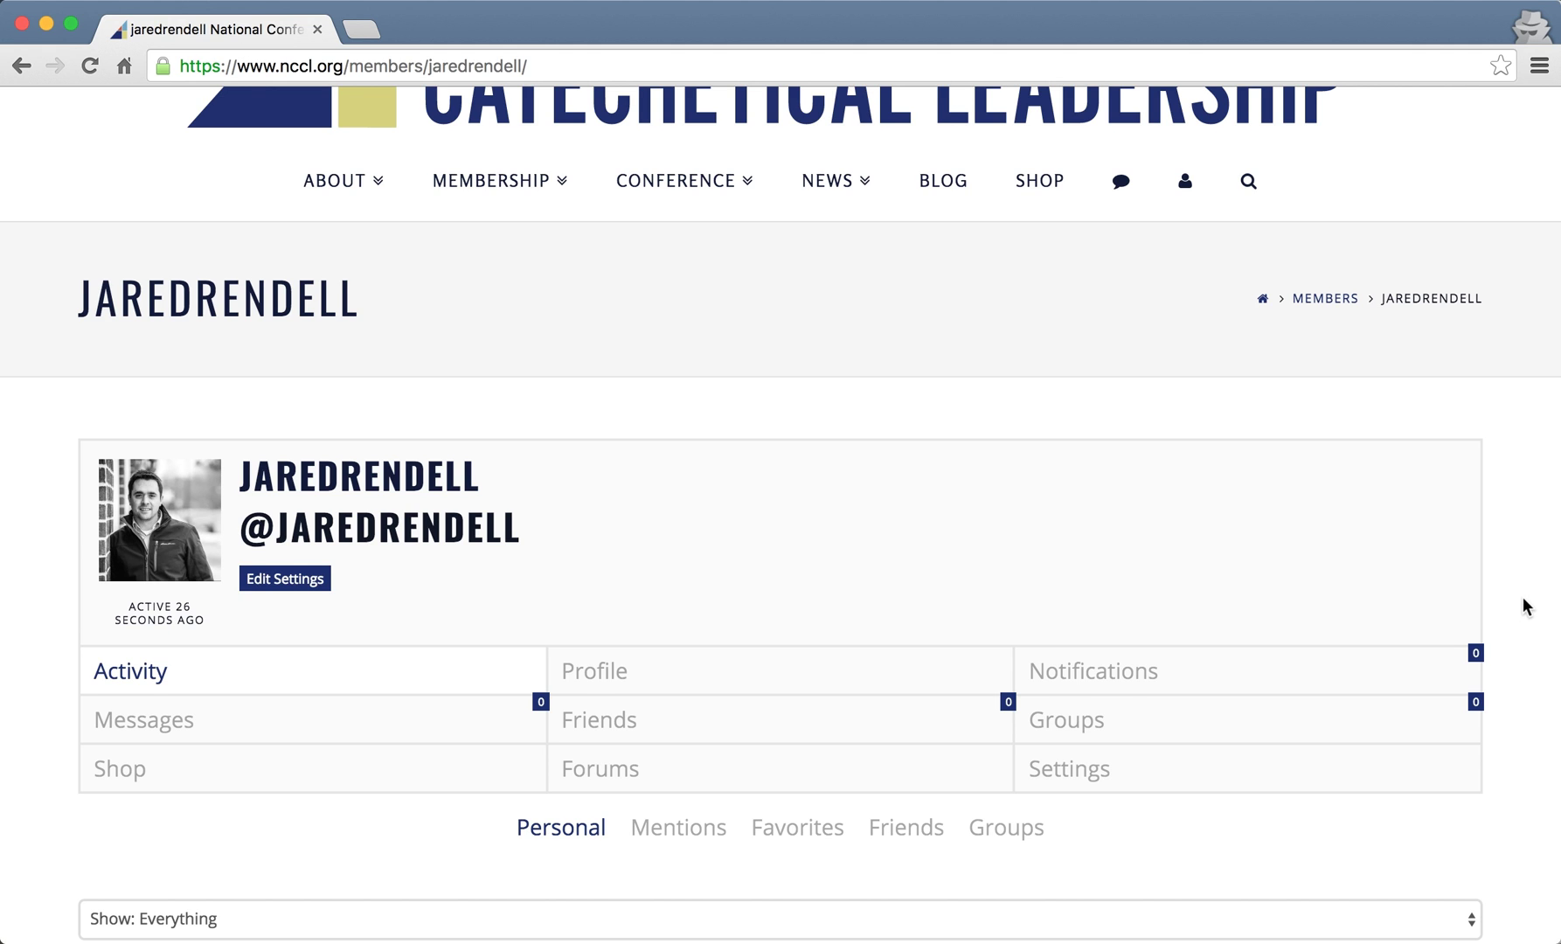
scroll(1524, 598, down, 2)
scroll(1523, 597, up, 1)
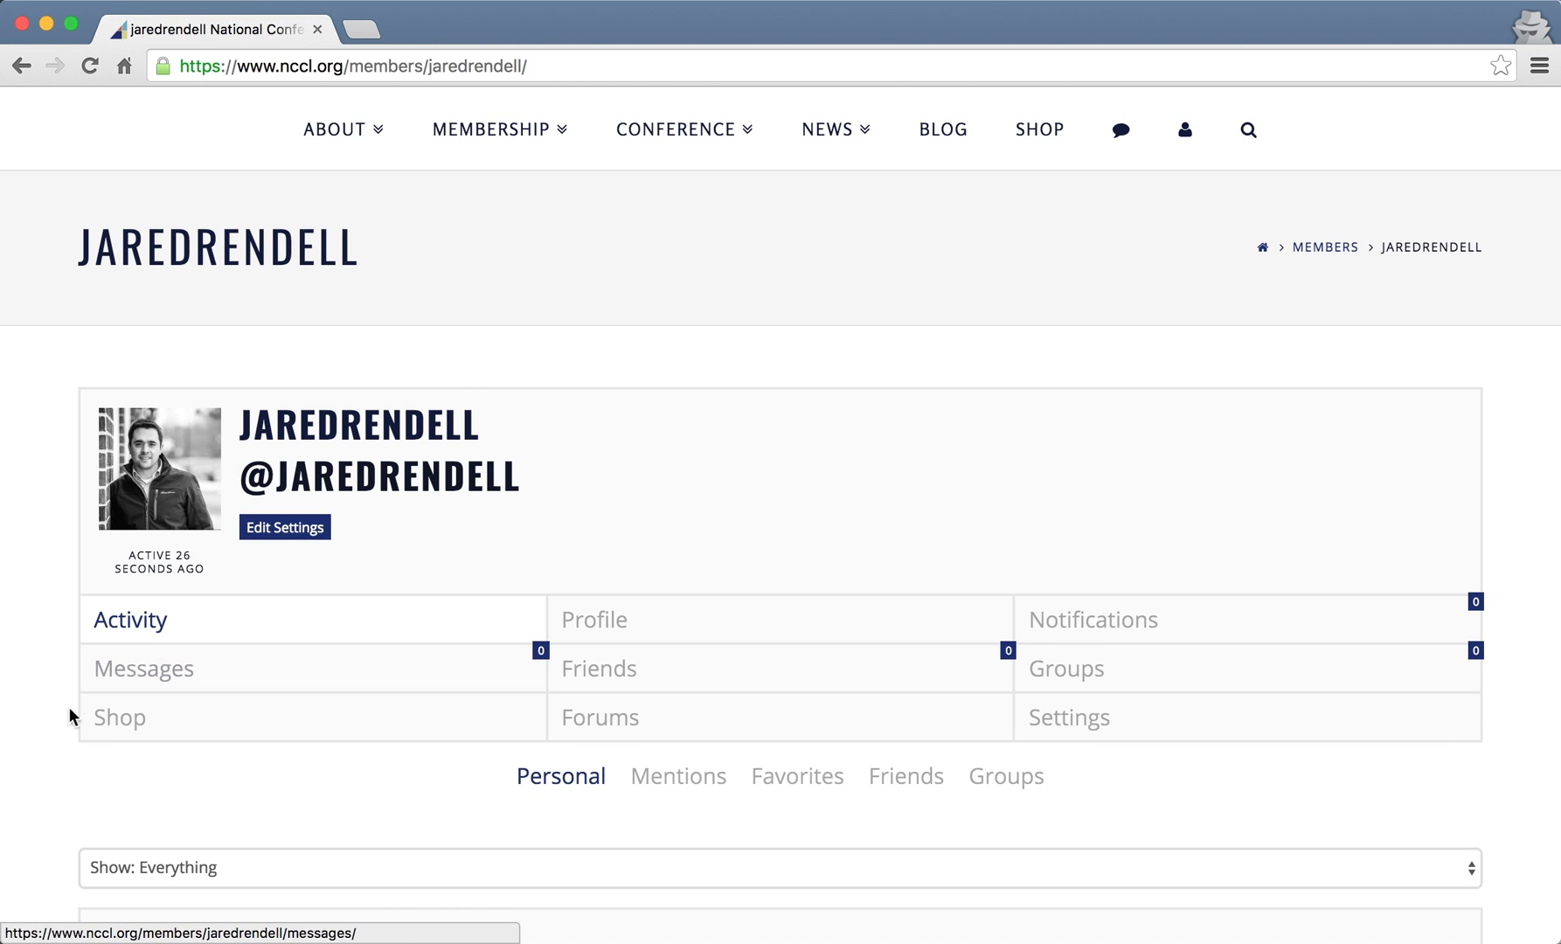
scroll(47, 773, down, 3)
scroll(46, 771, down, 4)
scroll(46, 771, down, 3)
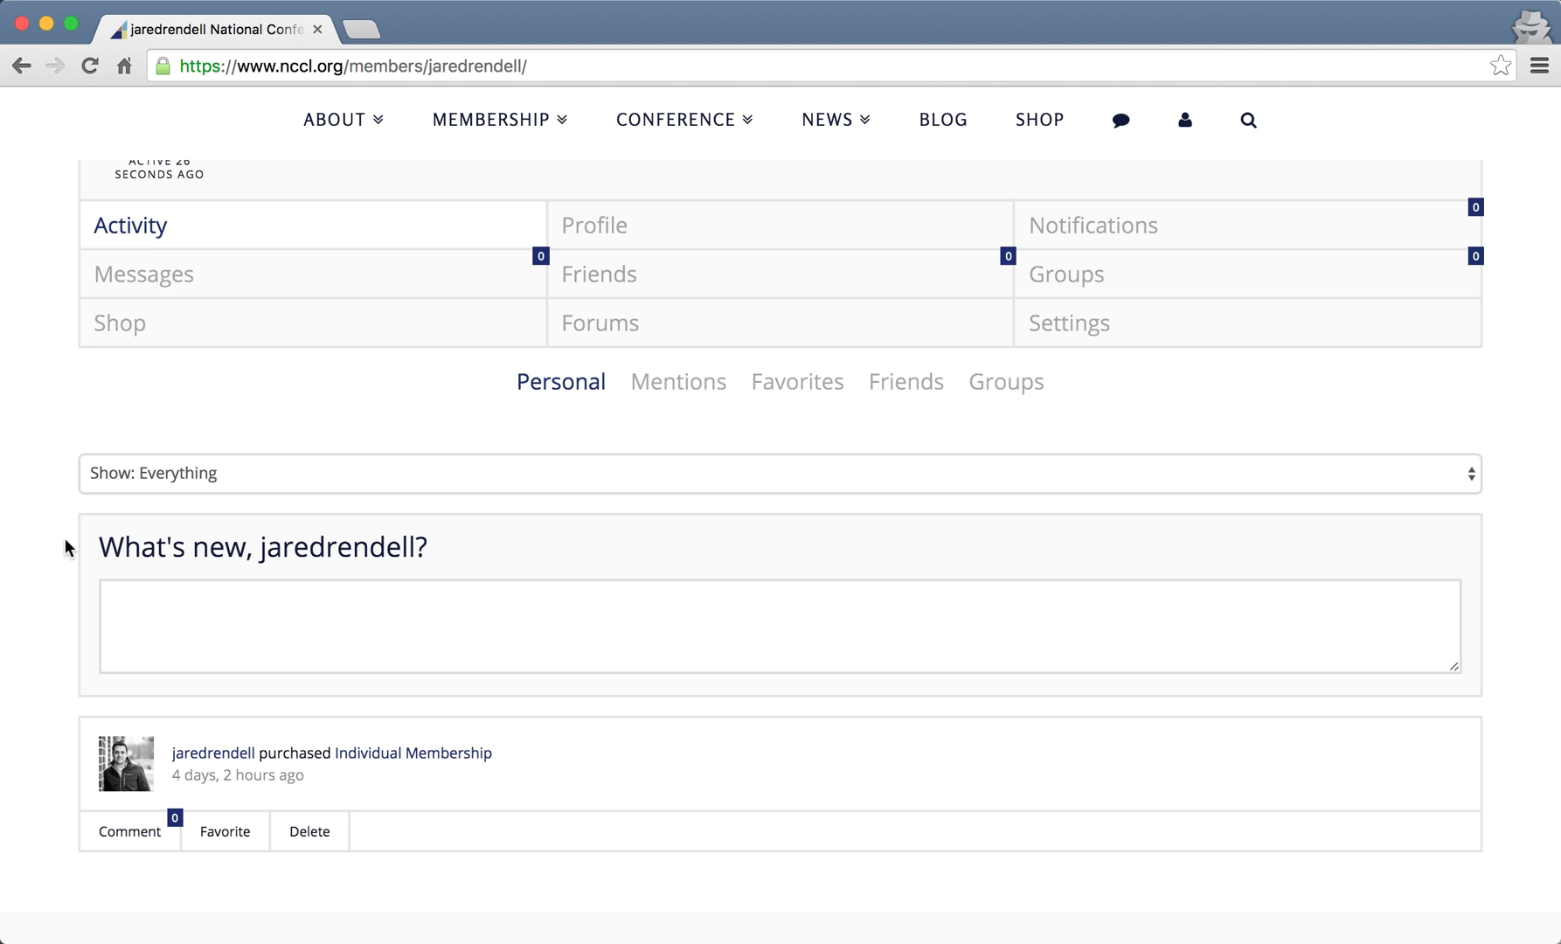
scroll(65, 537, down, 5)
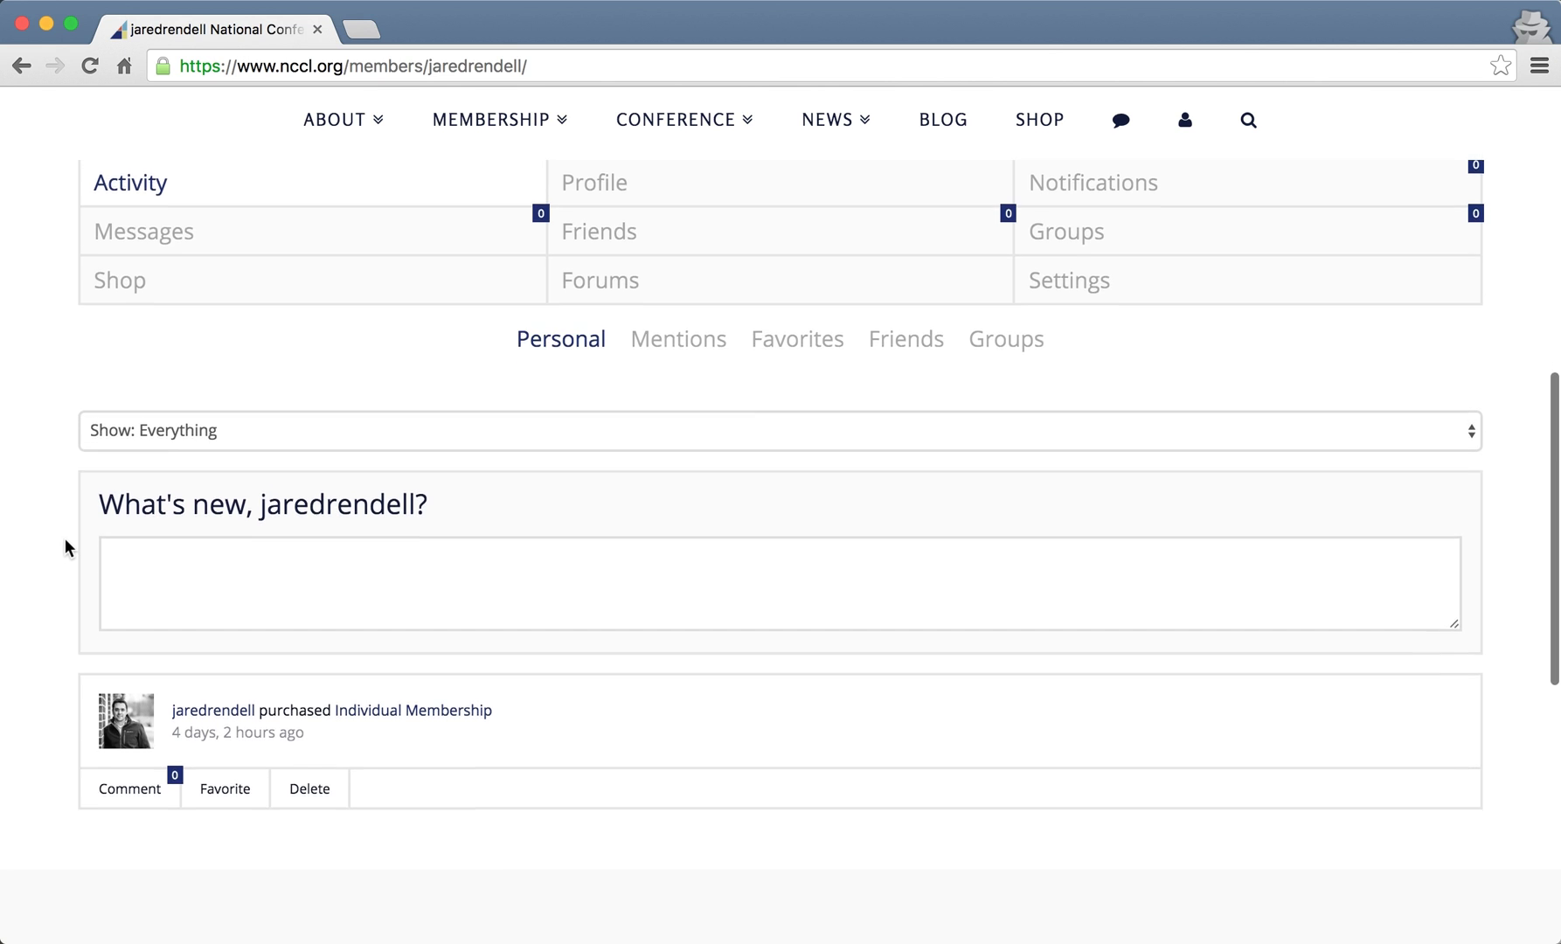
scroll(65, 537, up, 5)
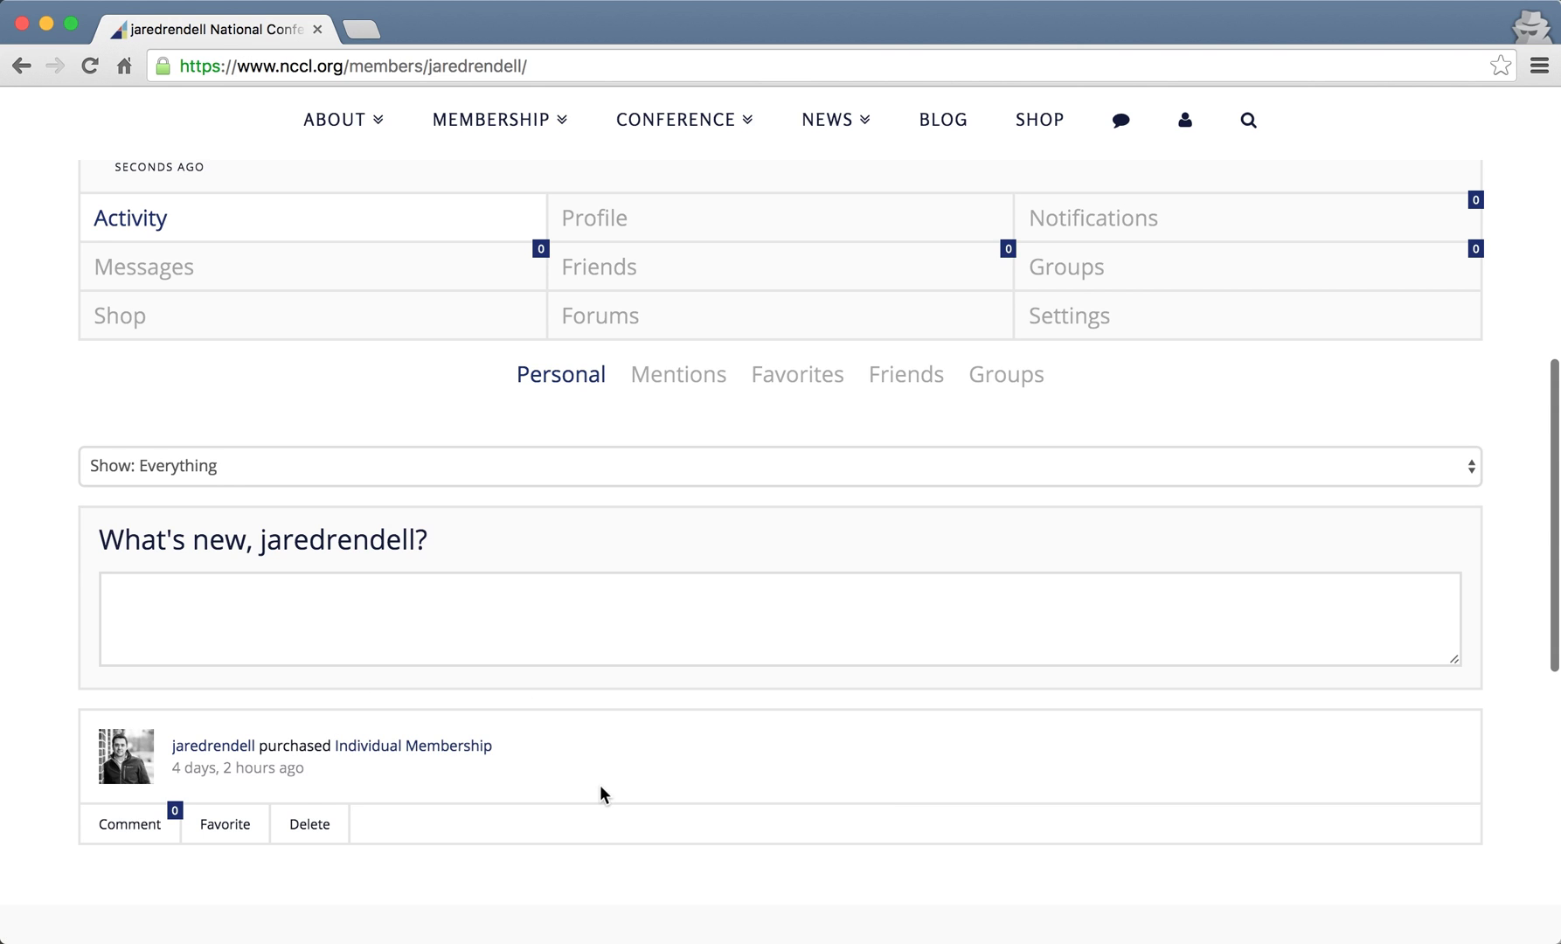
scroll(601, 787, up, 1)
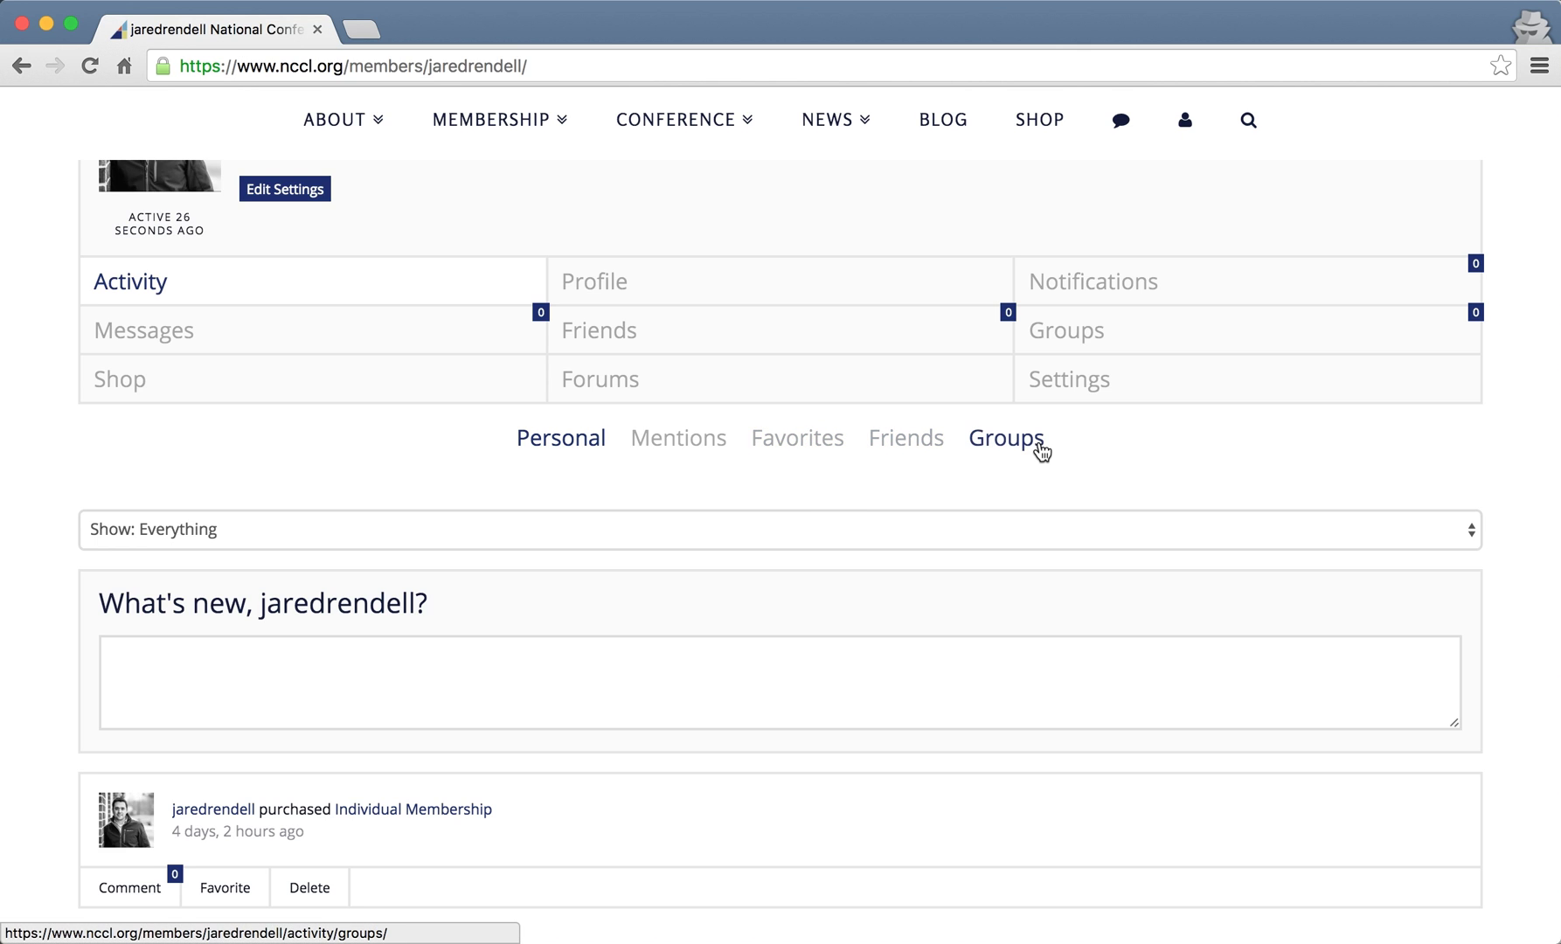
scroll(1505, 435, up, 2)
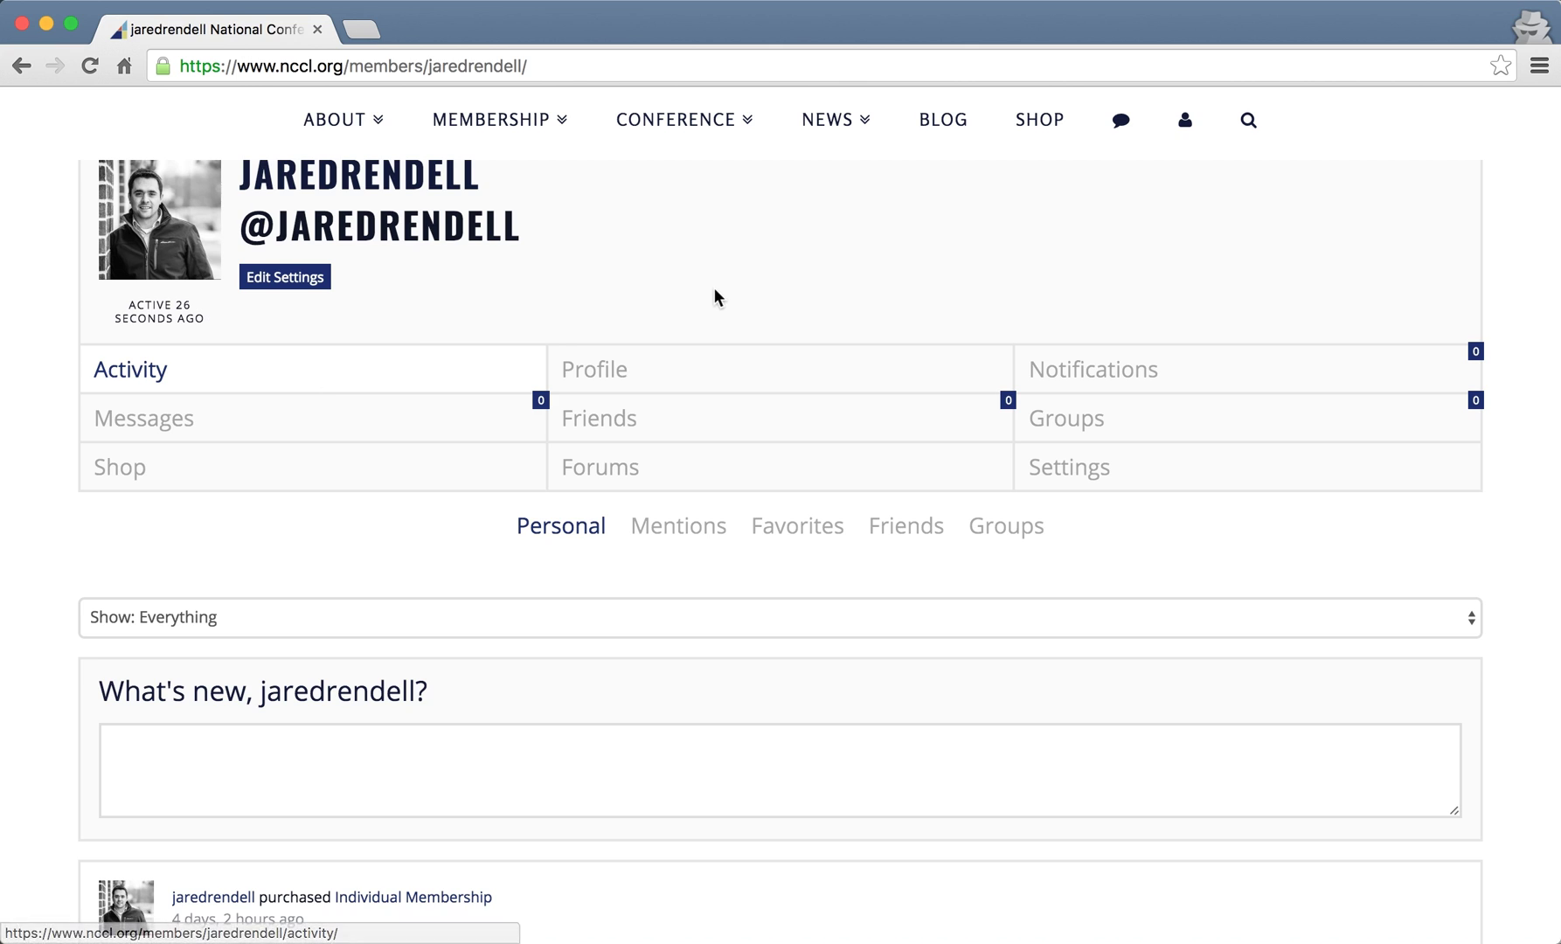
- Switch to the Profile tab and scroll to Basic Information, which lists only the Name
click(723, 377)
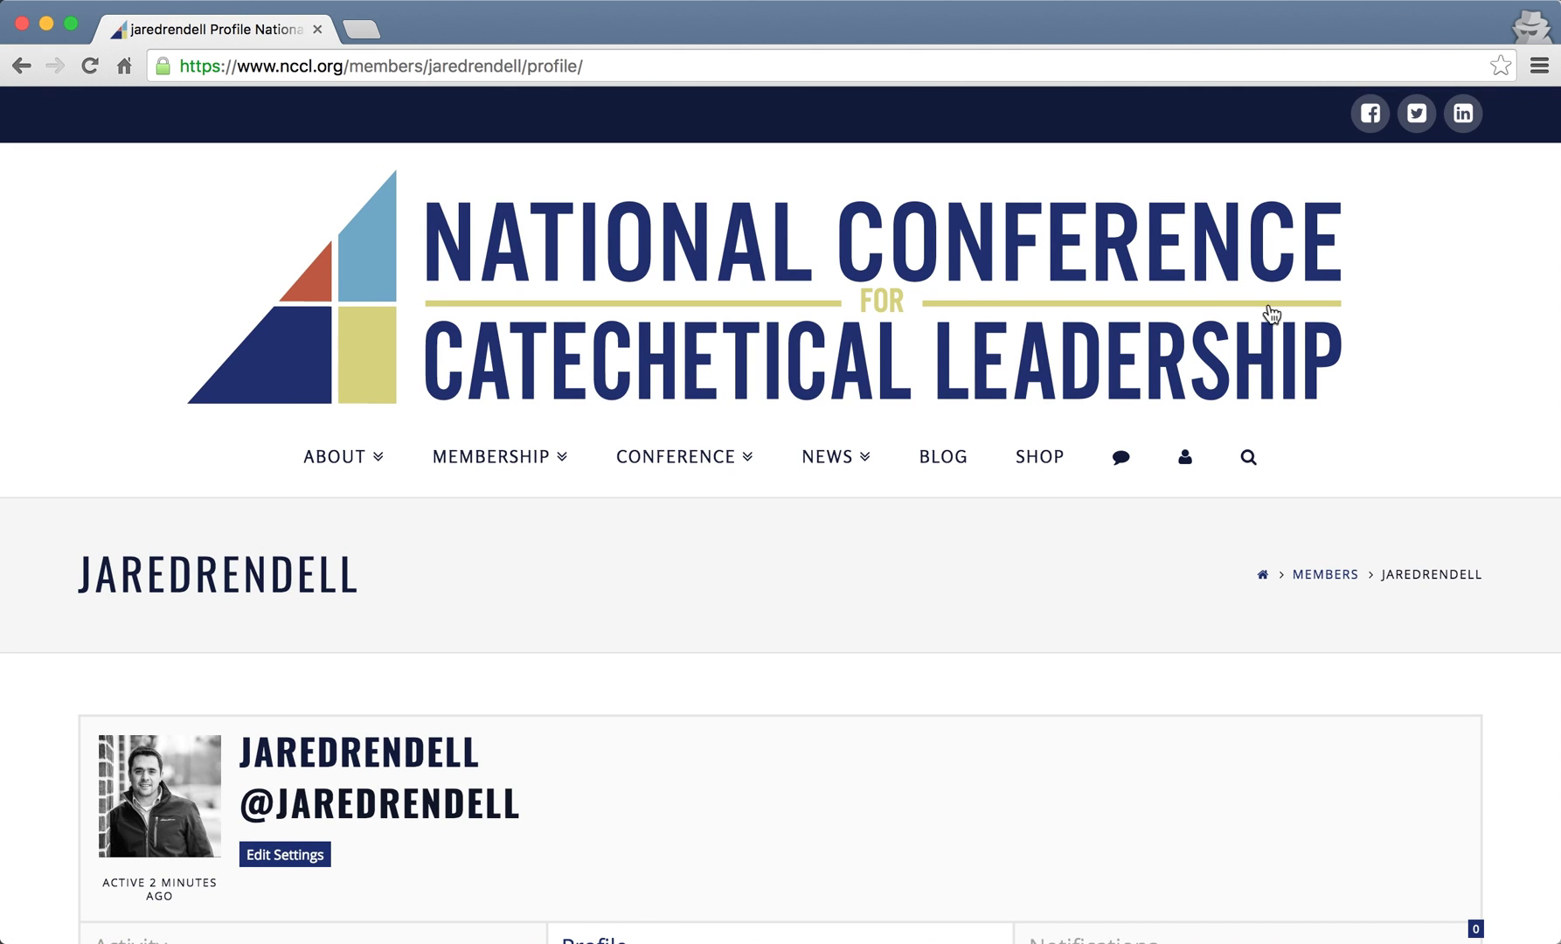
scroll(1500, 732, down, 6)
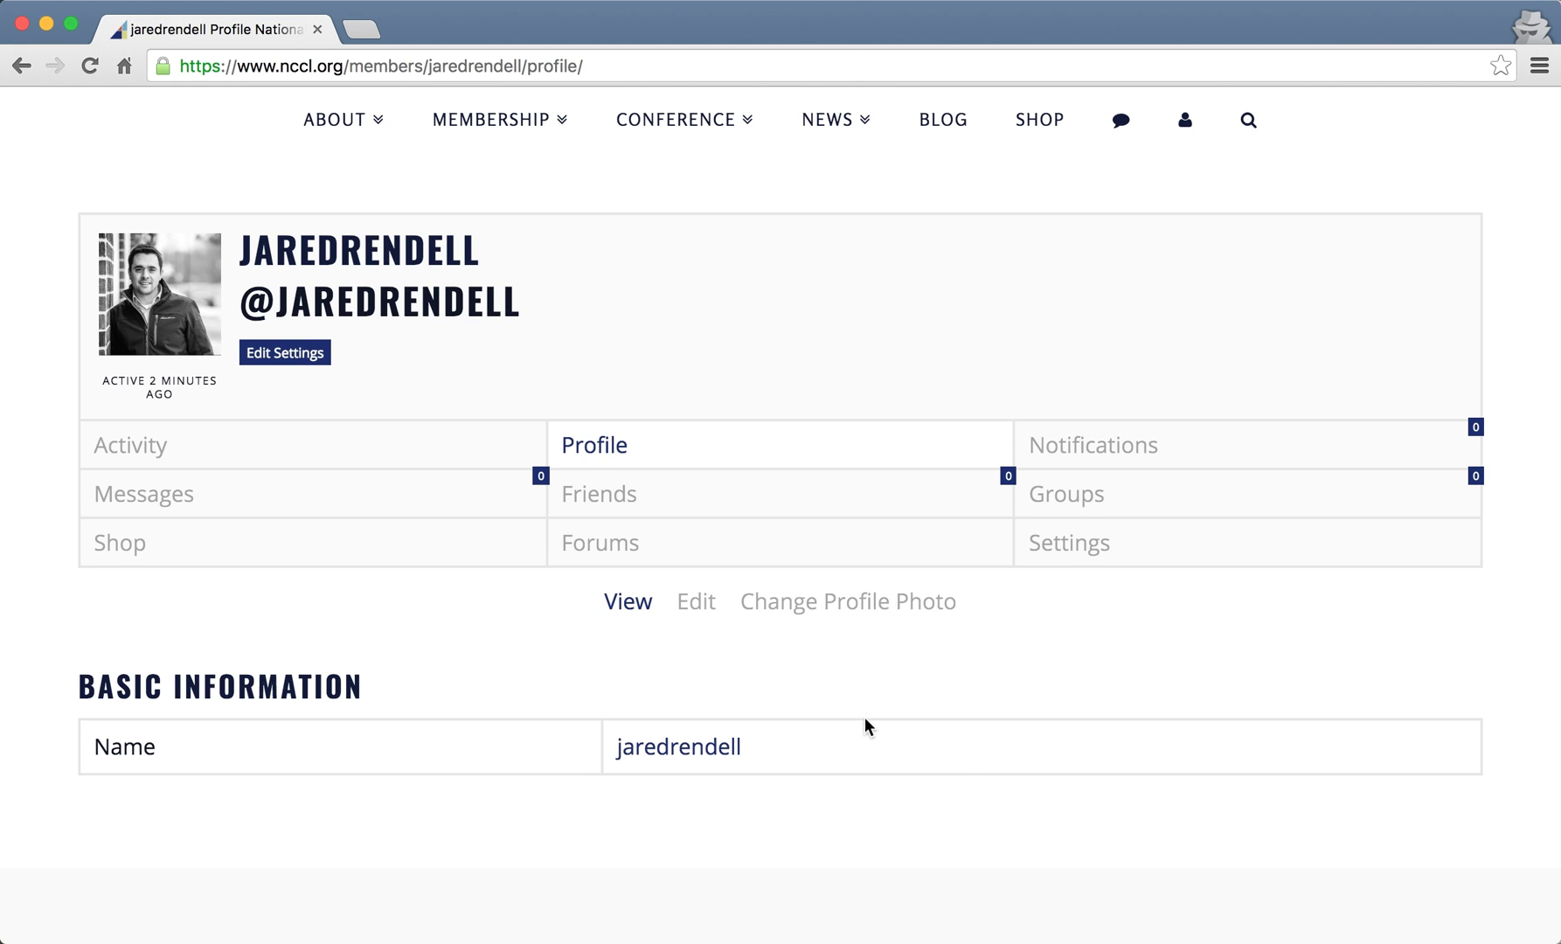
scroll(865, 718, down, 1)
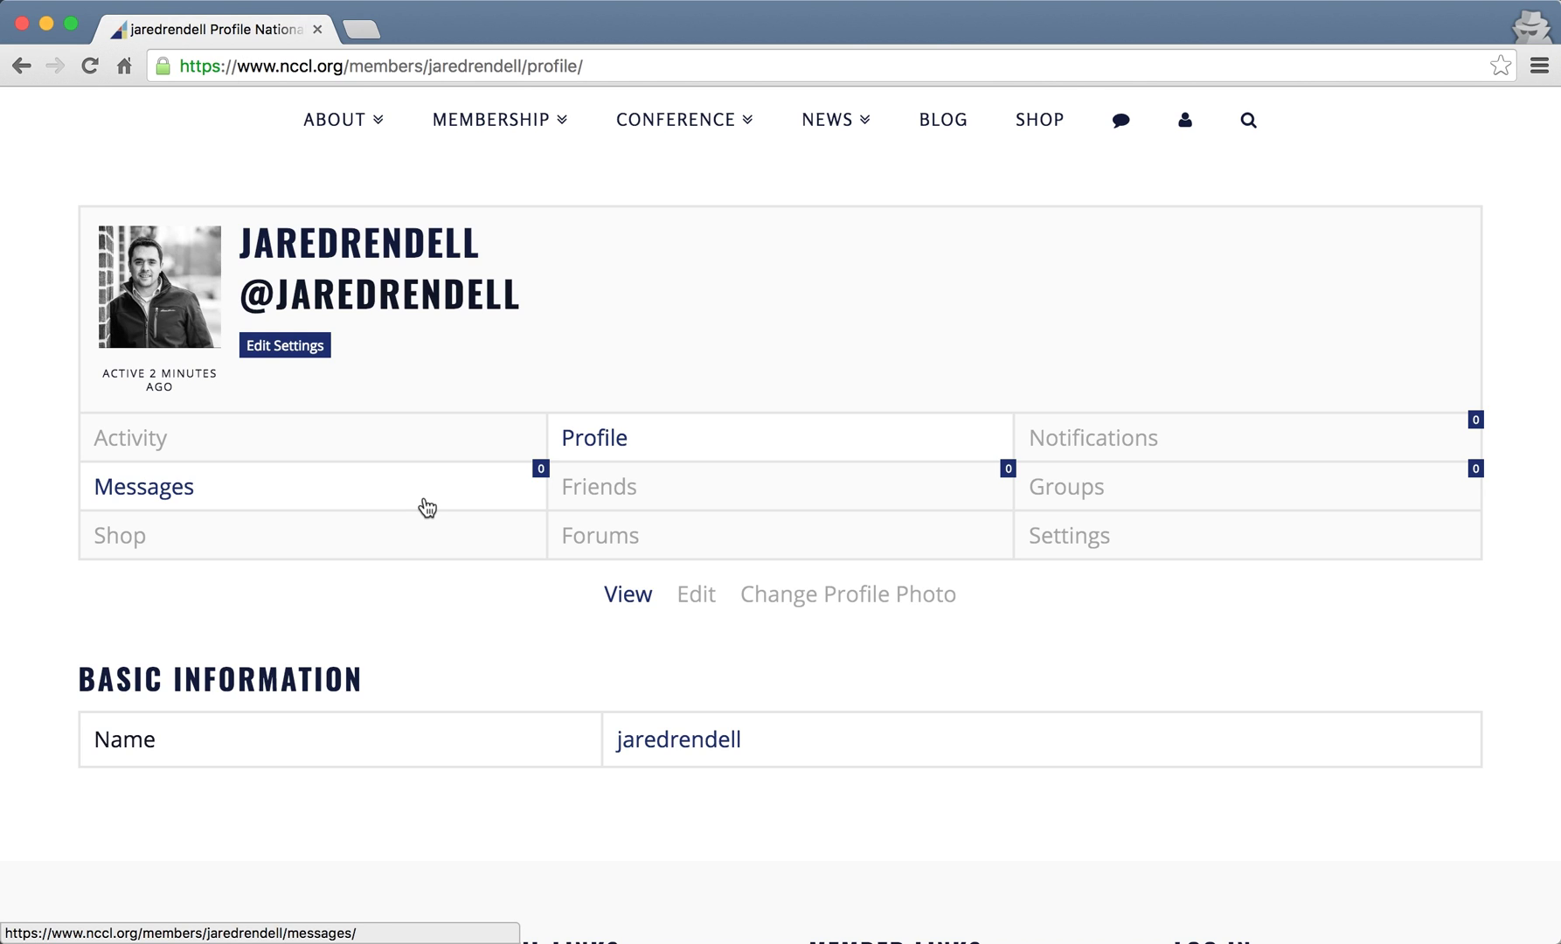
- Switch to the profile's Messages section and scroll through it
click(428, 507)
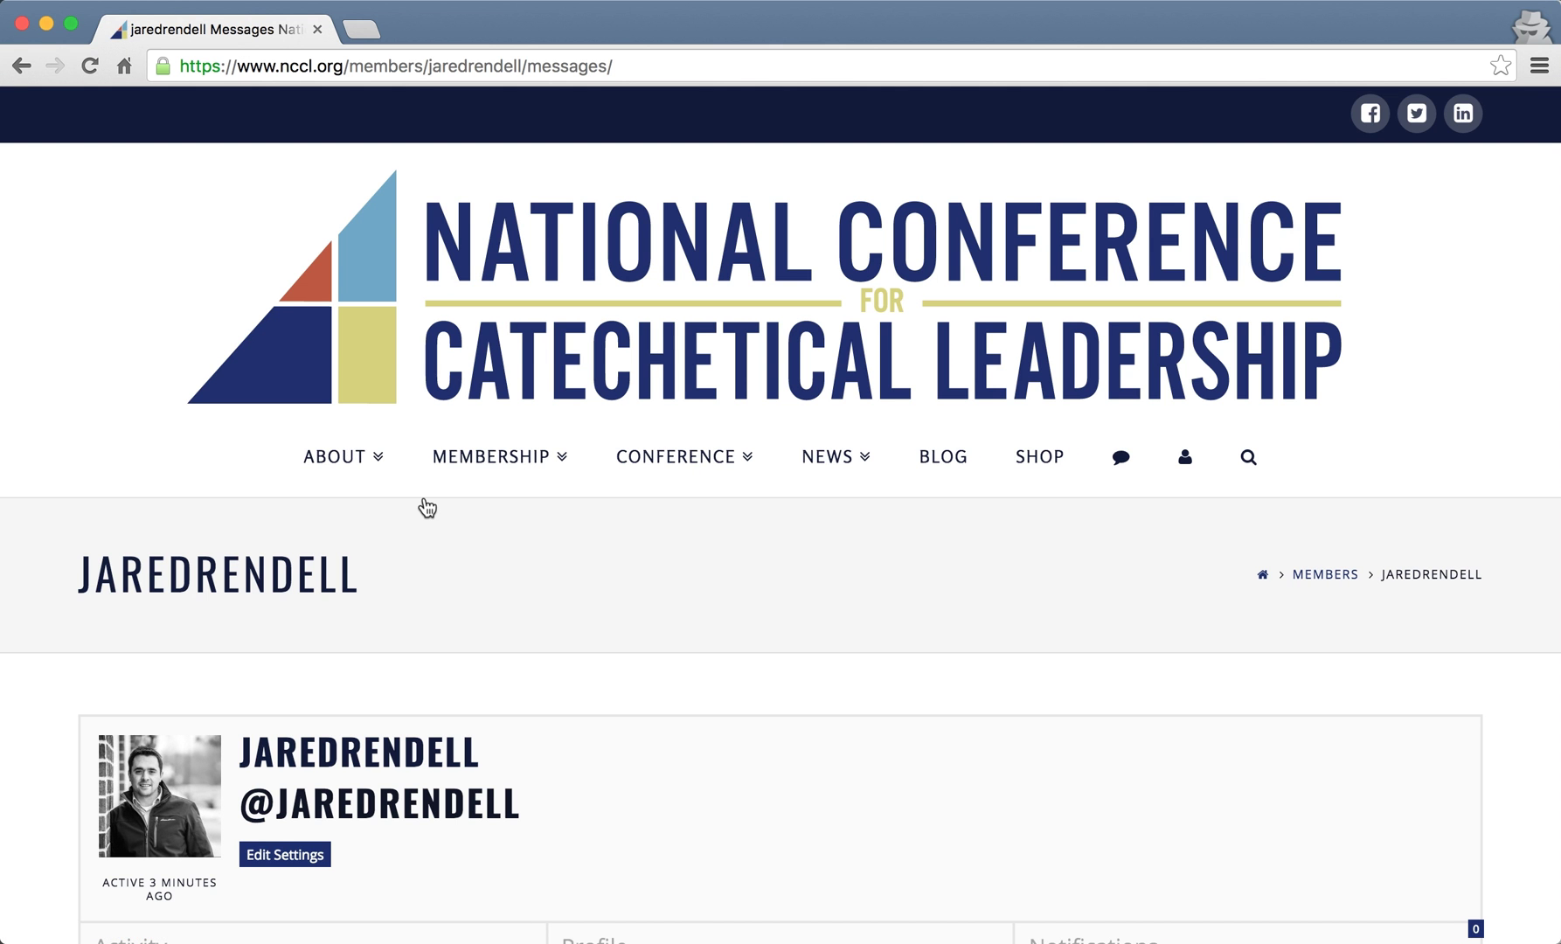
scroll(610, 579, down, 5)
scroll(610, 577, down, 10)
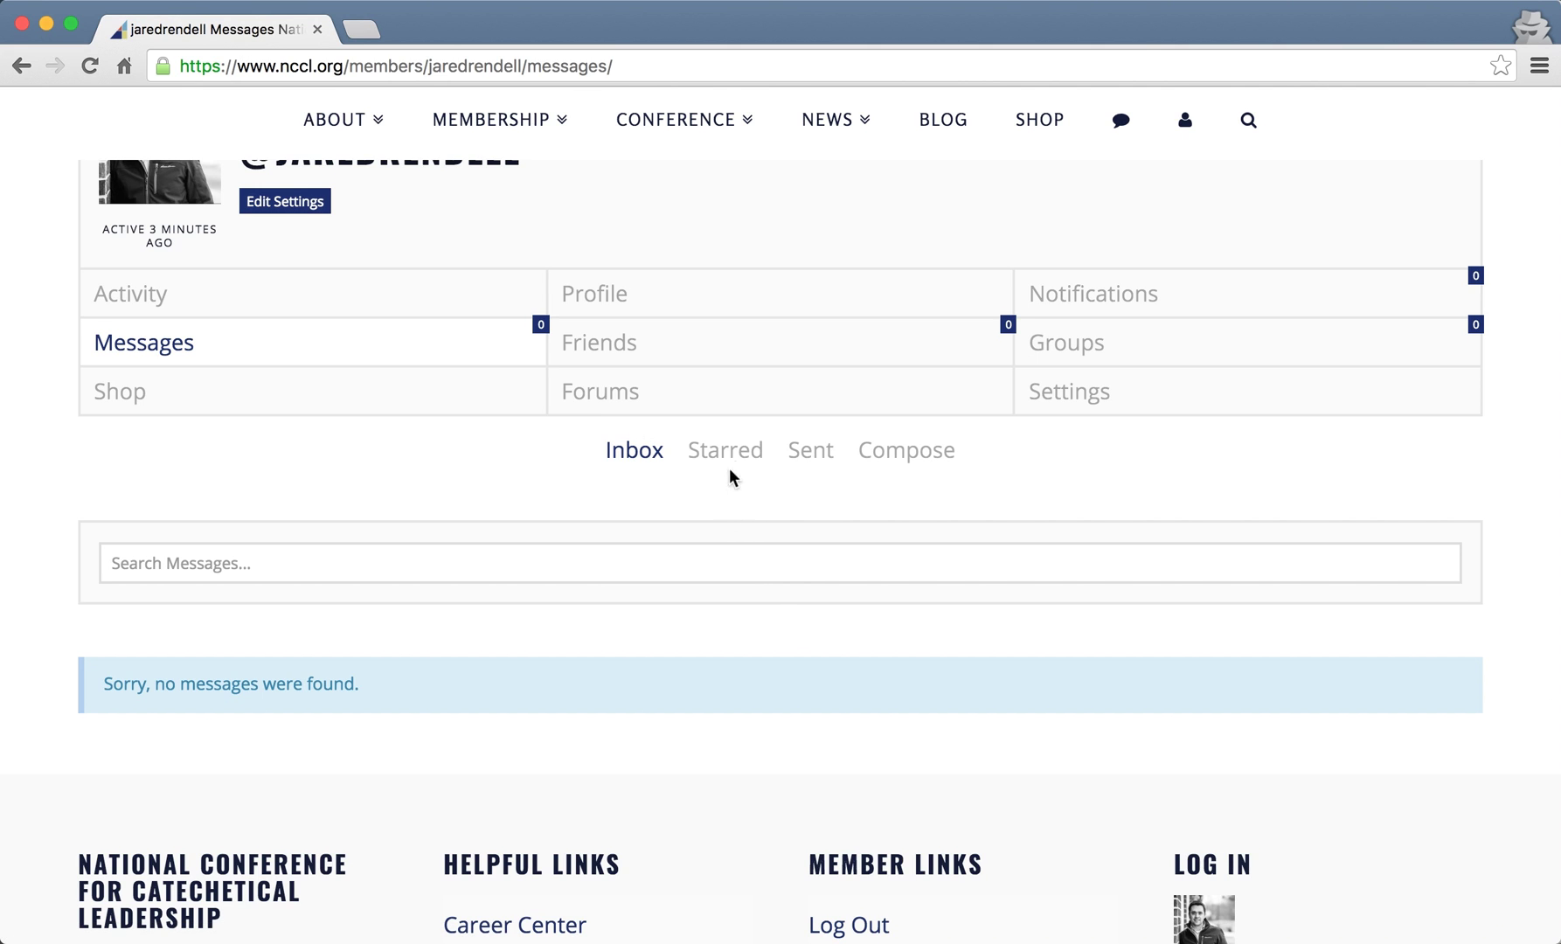
- Start a new message, try a recipient name in Send To, then leave the field empty
click(913, 468)
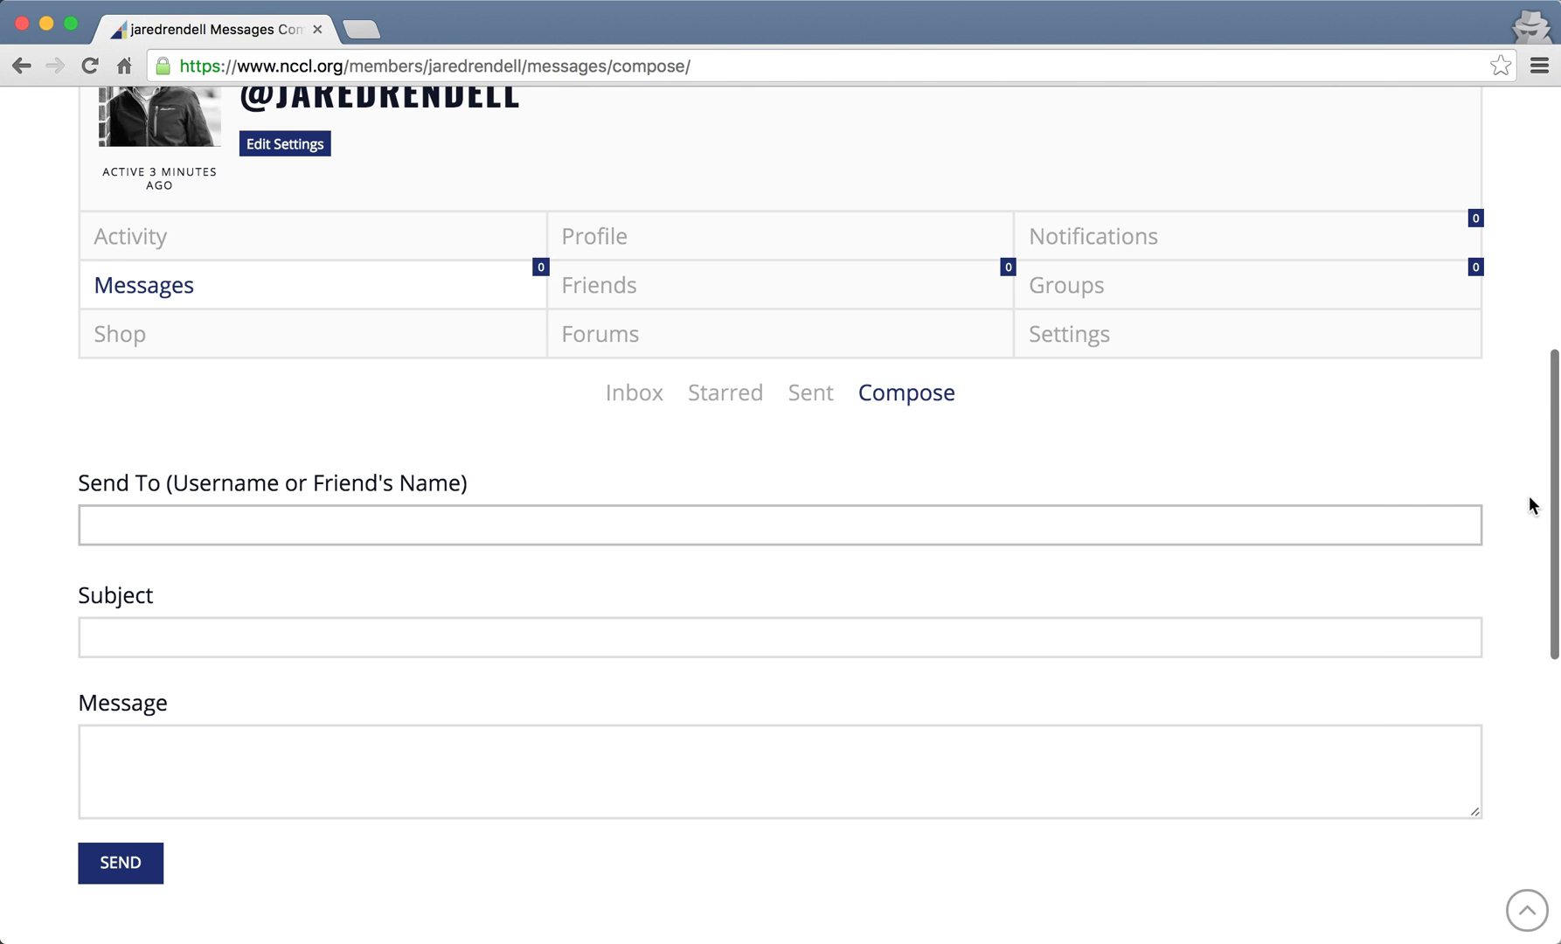
scroll(1533, 506, down, 1)
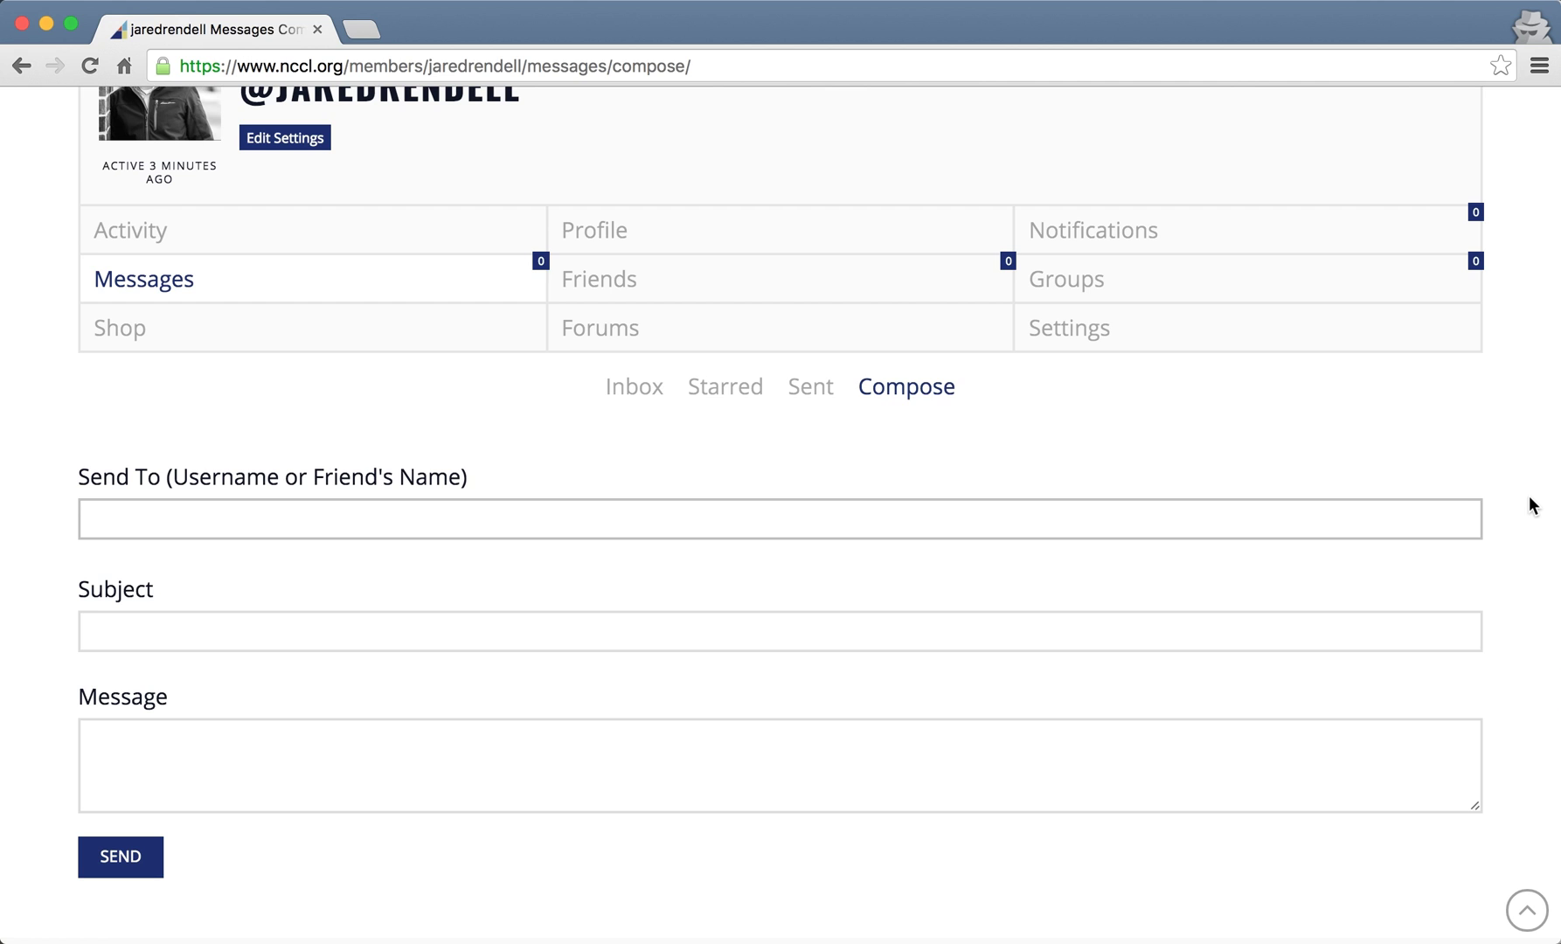
text(Margaret)
key(Tab)
key(shift+Tab)
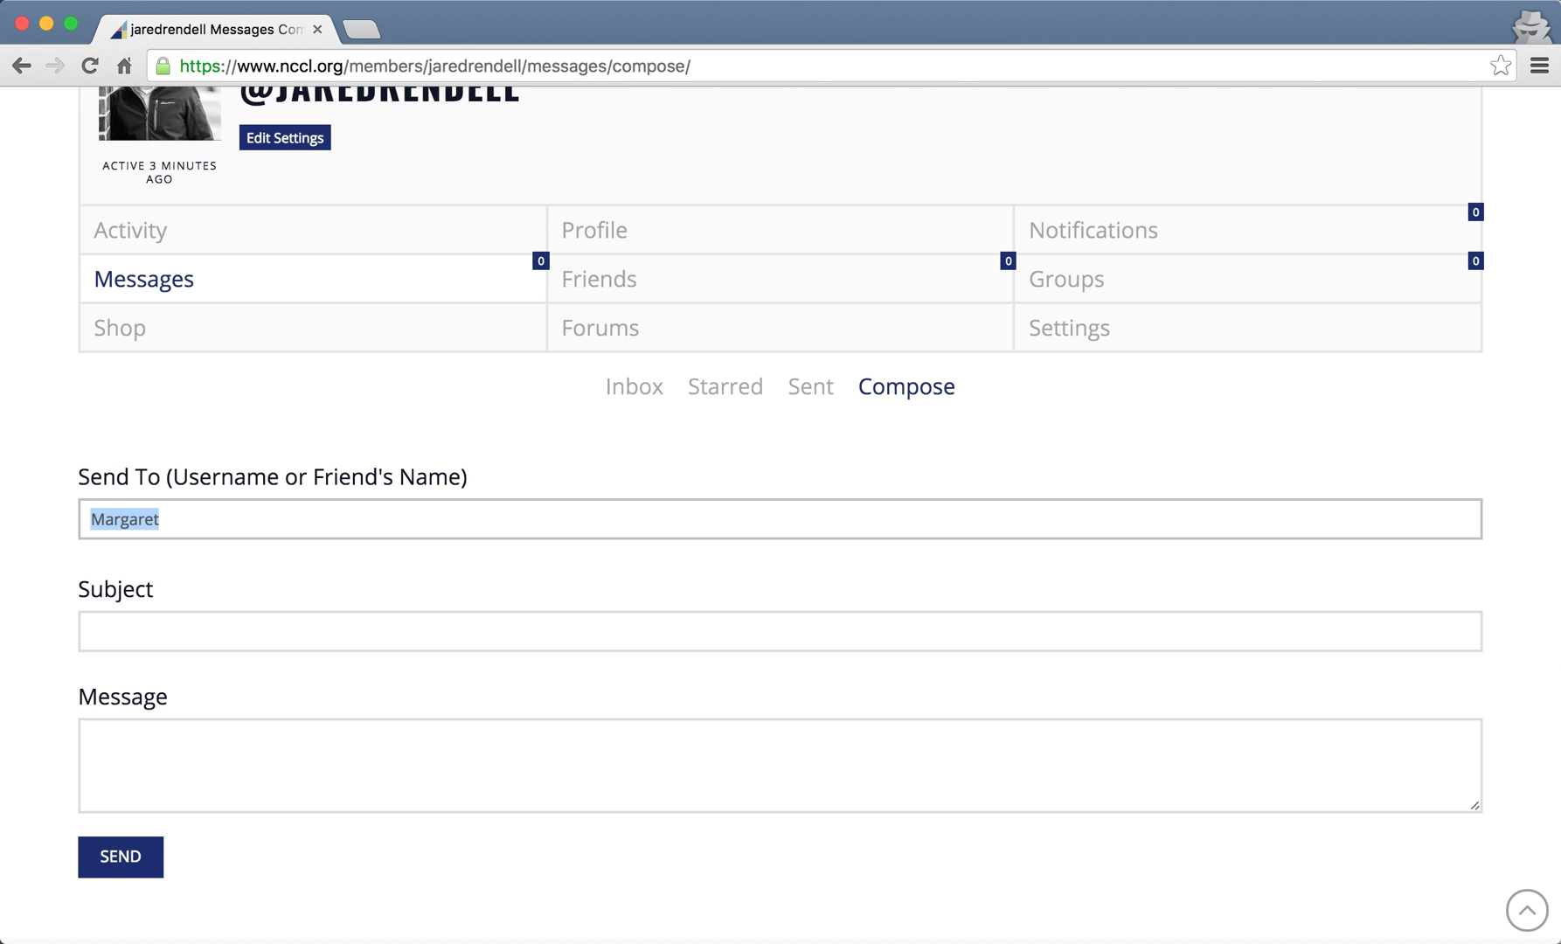
text(mm)
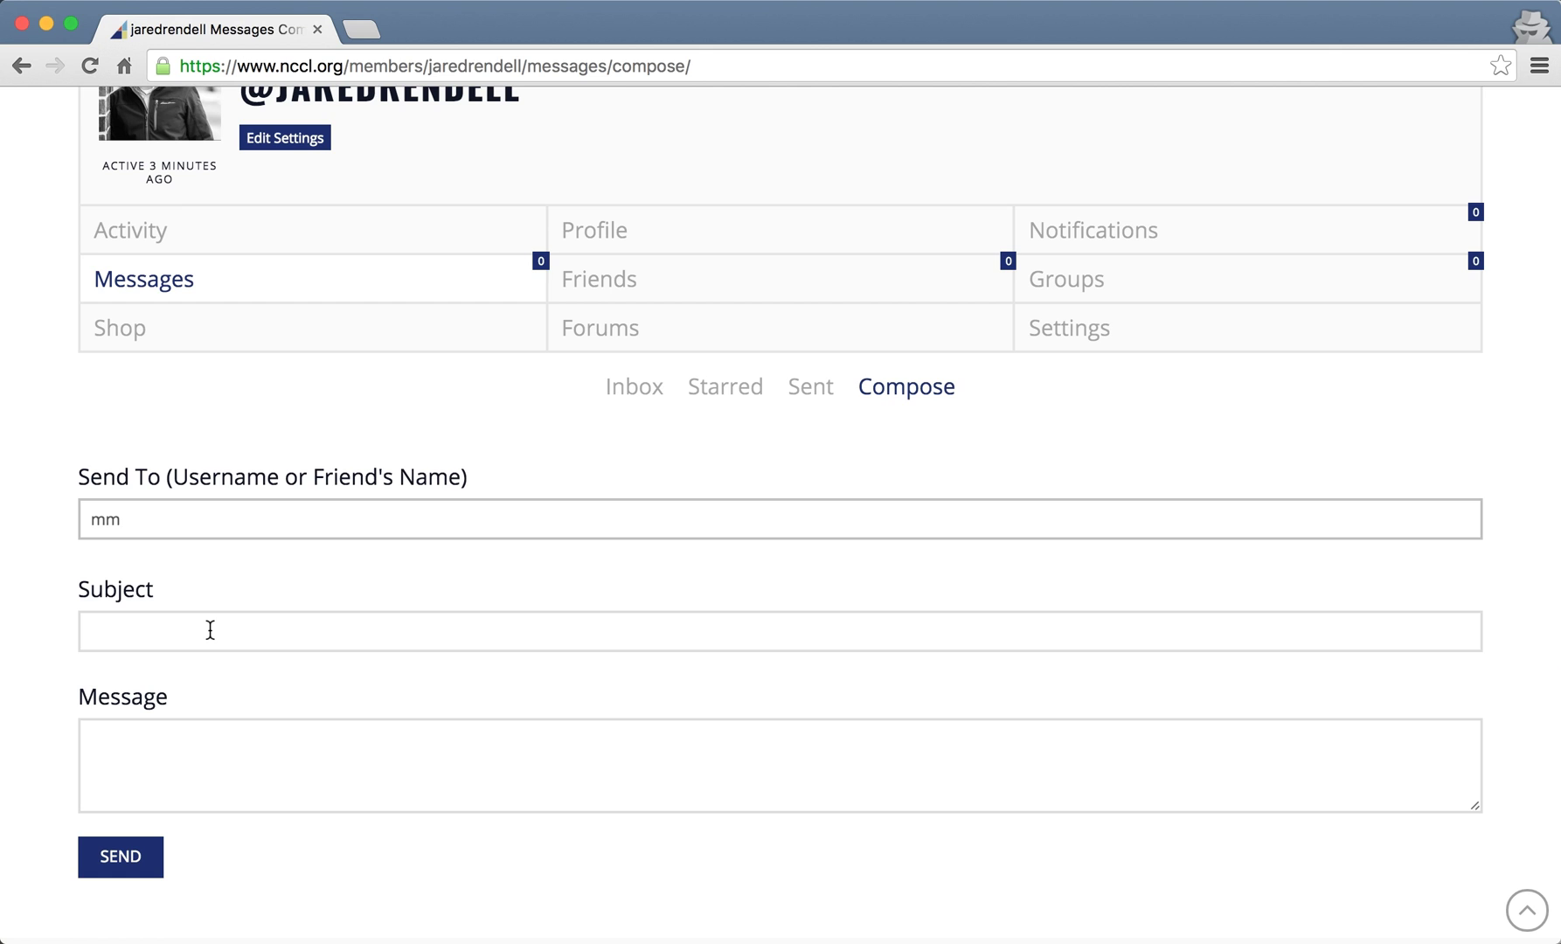
key(BackSpace)
key(BackSpace)
- Show the Friends tab, whose Friendships list reports no members found
click(682, 305)
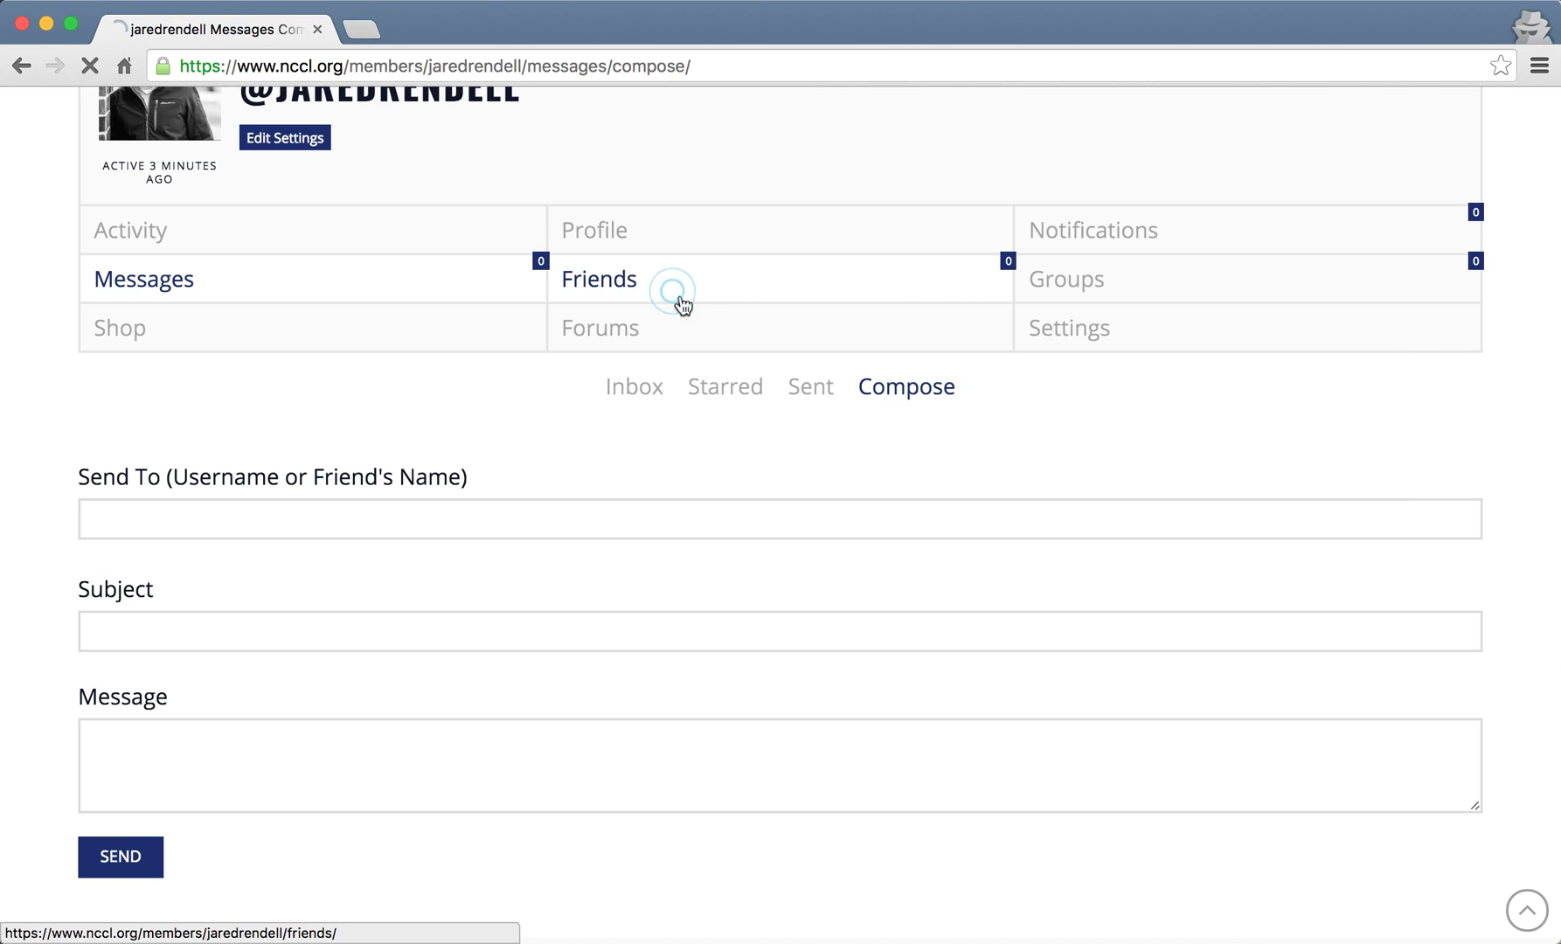
scroll(1533, 284, up, 1)
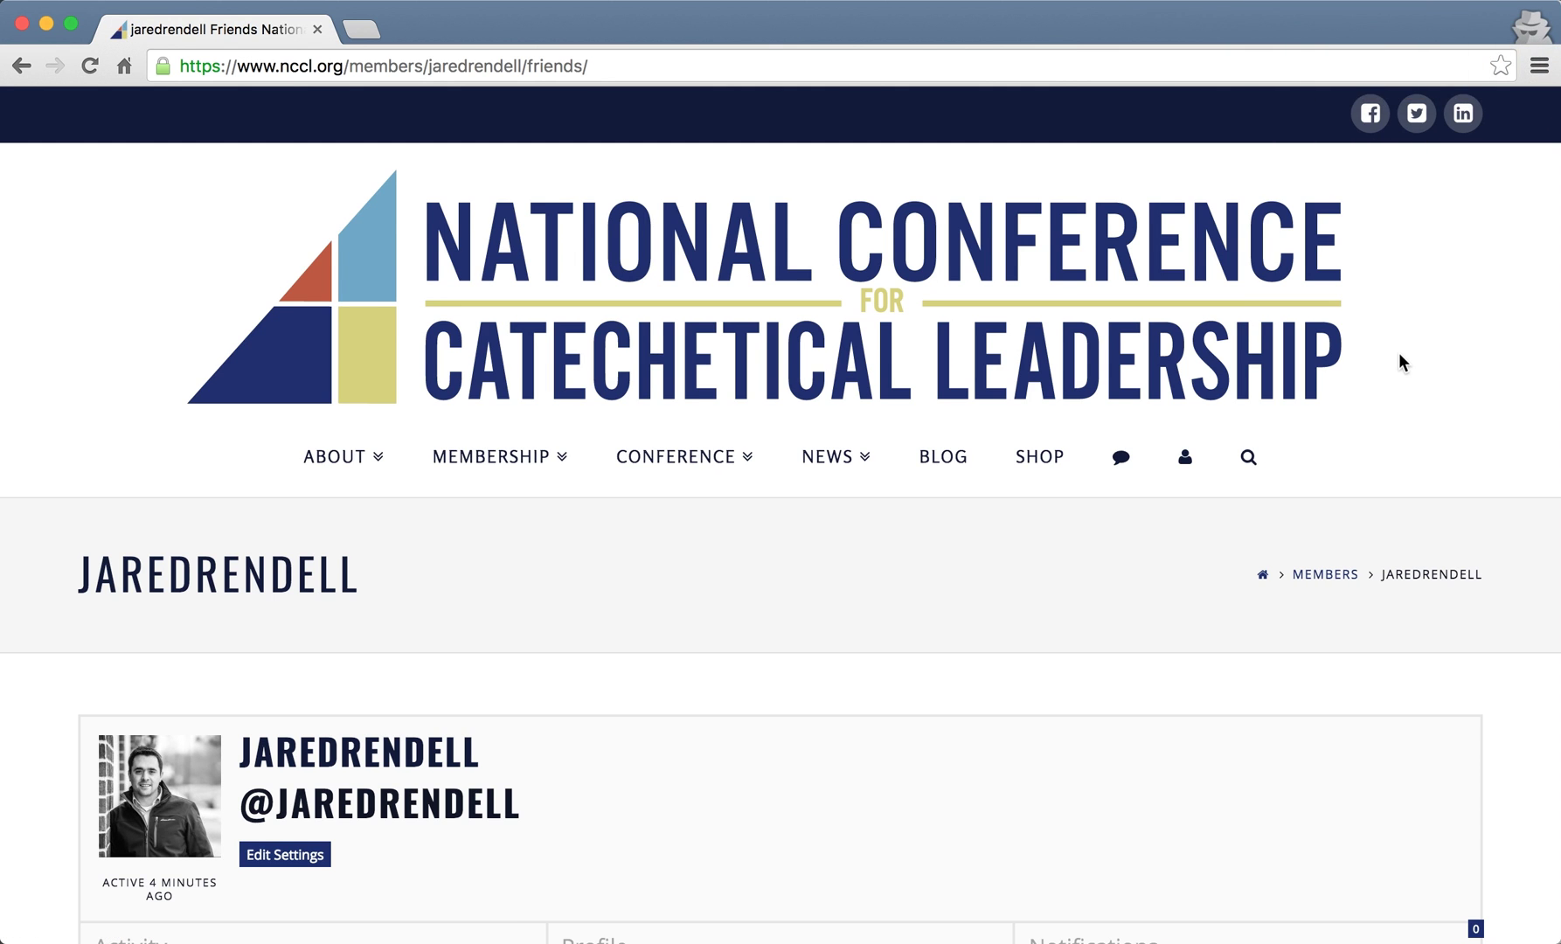
scroll(1498, 490, down, 5)
scroll(1514, 522, down, 3)
scroll(1514, 523, up, 2)
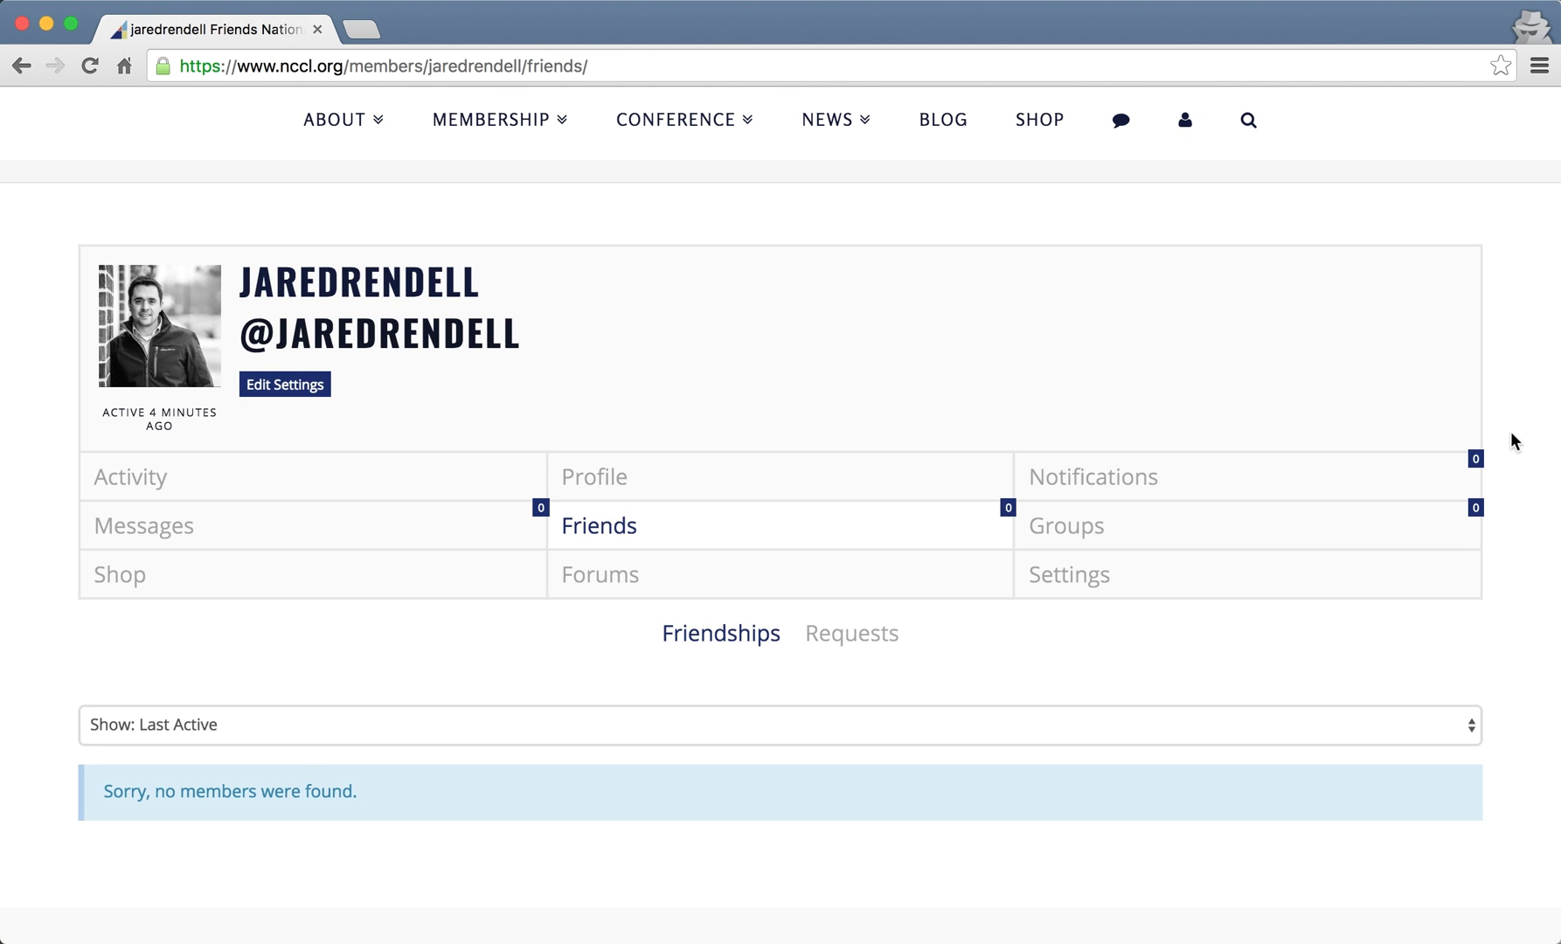
- Briefly bring up and dismiss the member menu, then switch to the Groups tab
mouse_move(1190, 129)
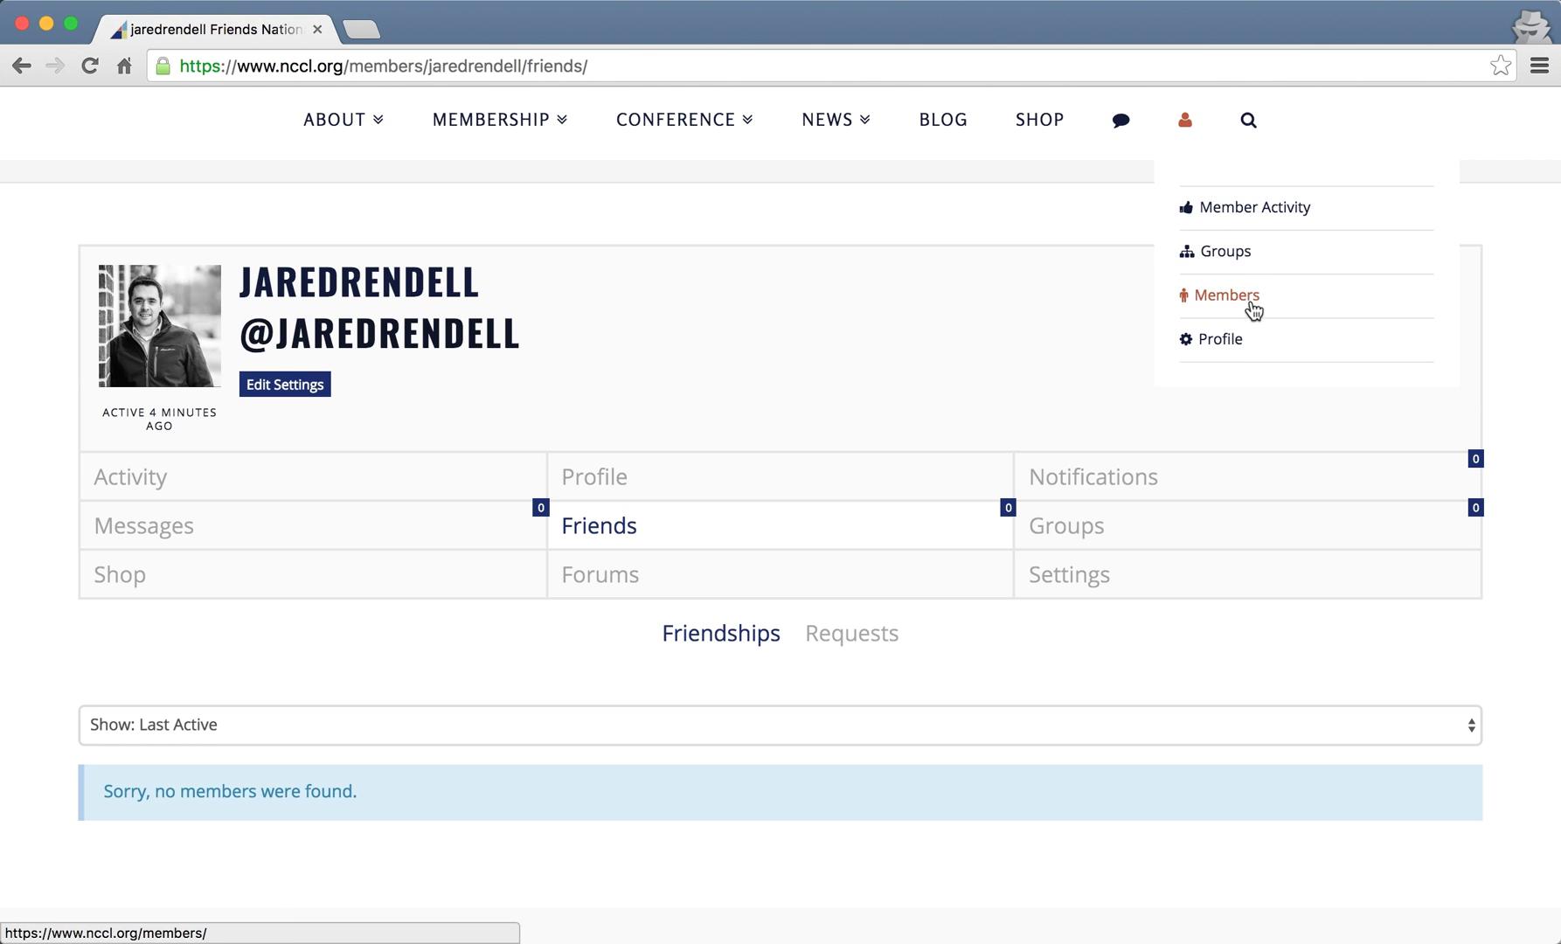
click(1538, 343)
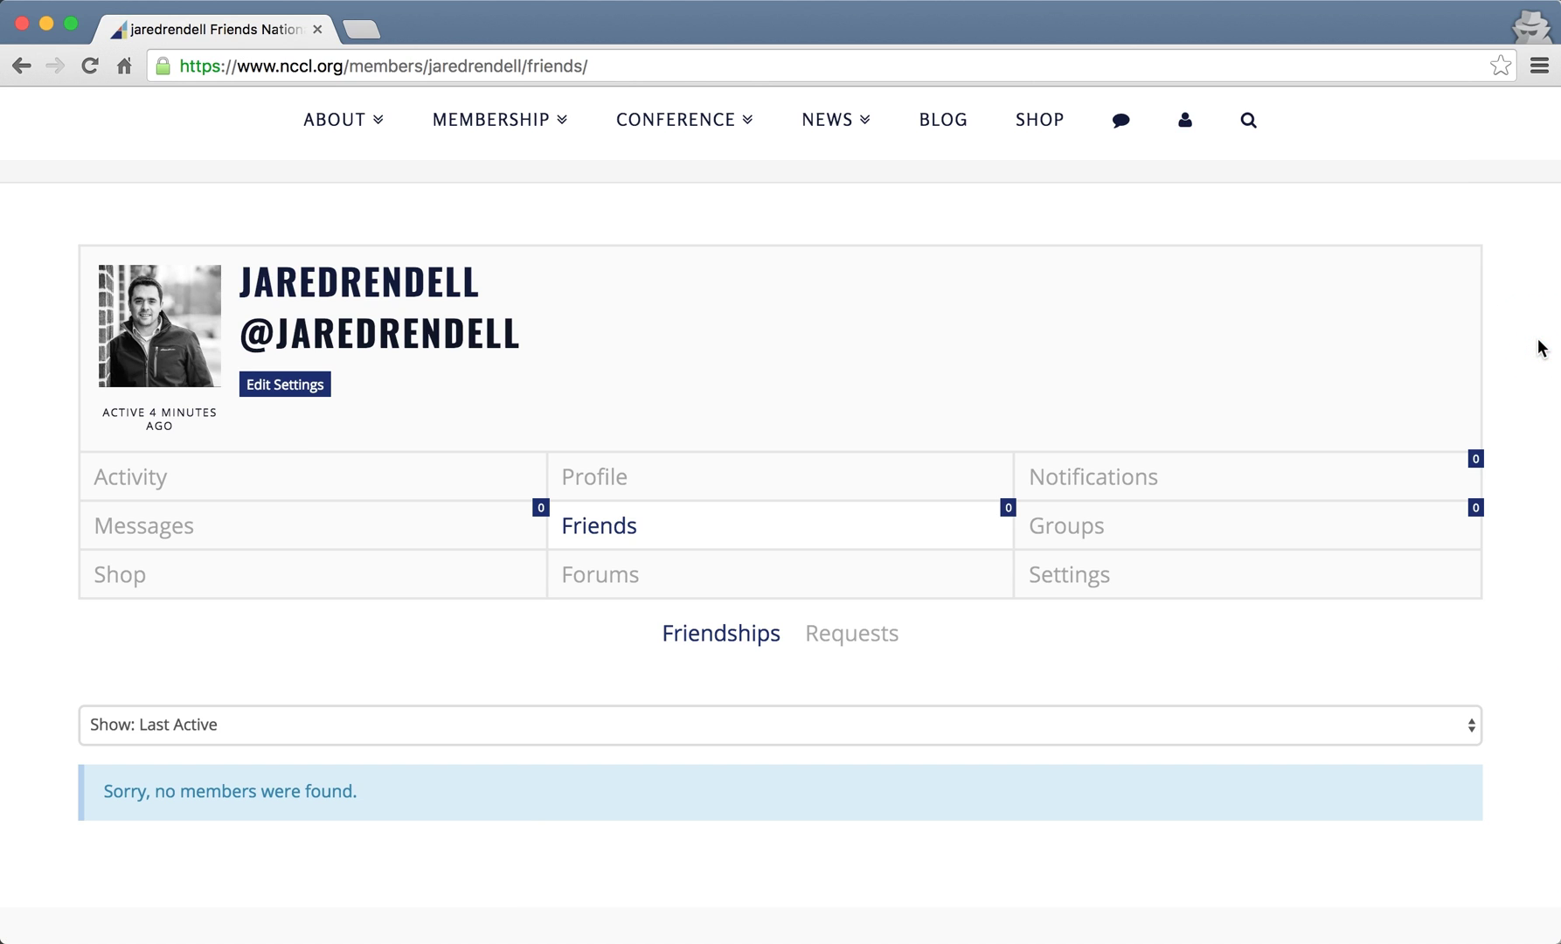
click(1169, 555)
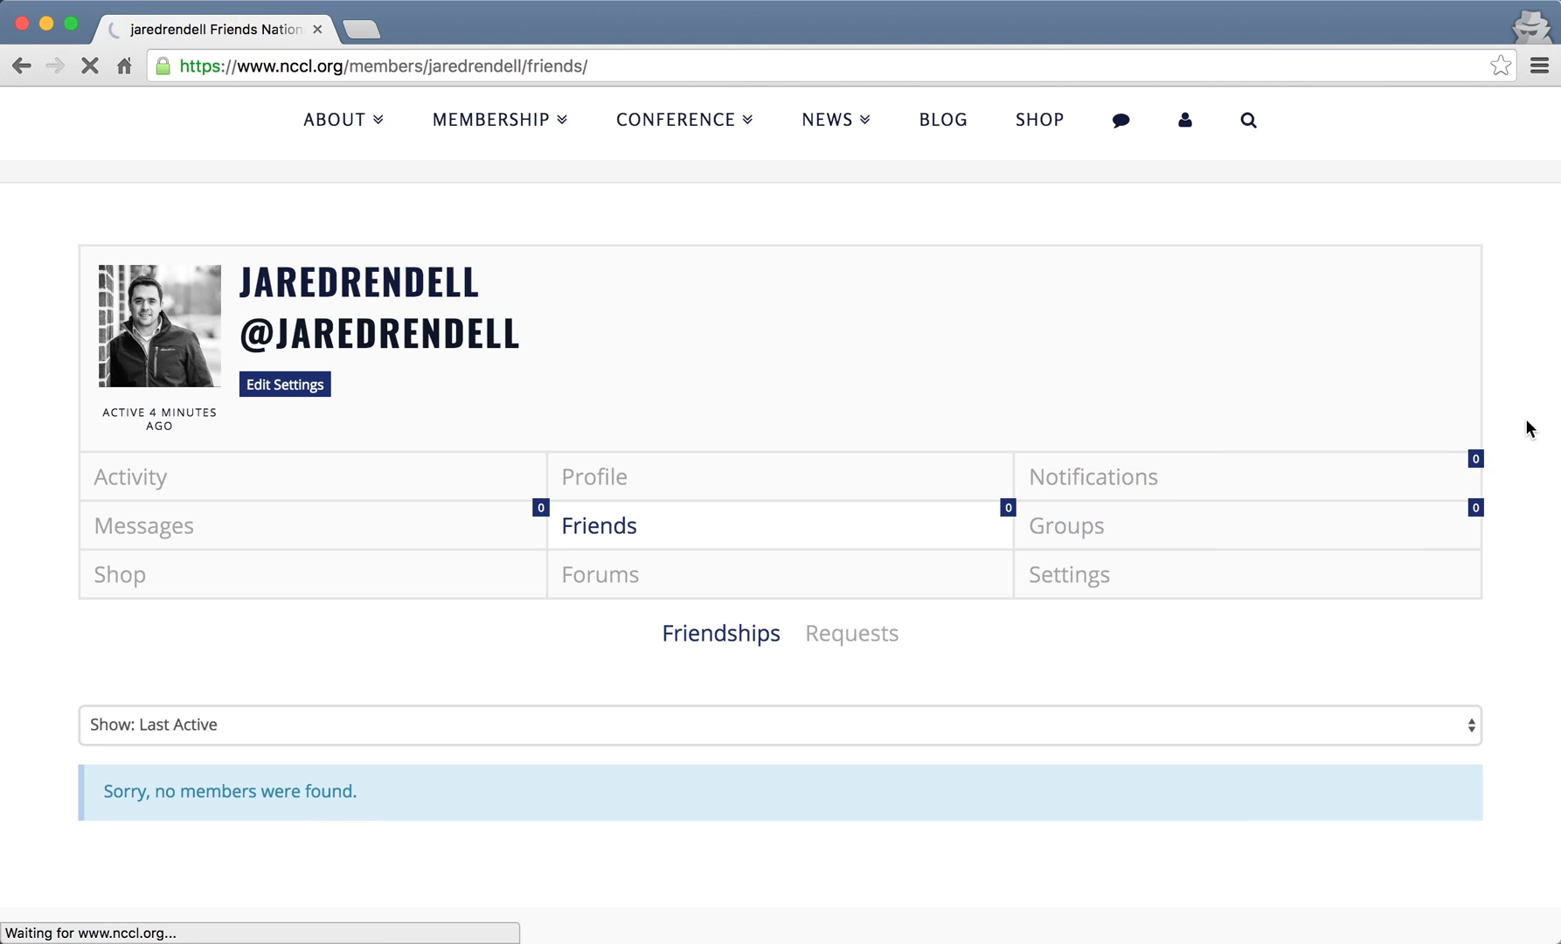
- Scroll down the Groups section to the Memberships list, which reports no groups found
scroll(1527, 420, down, 2)
scroll(1526, 428, down, 3)
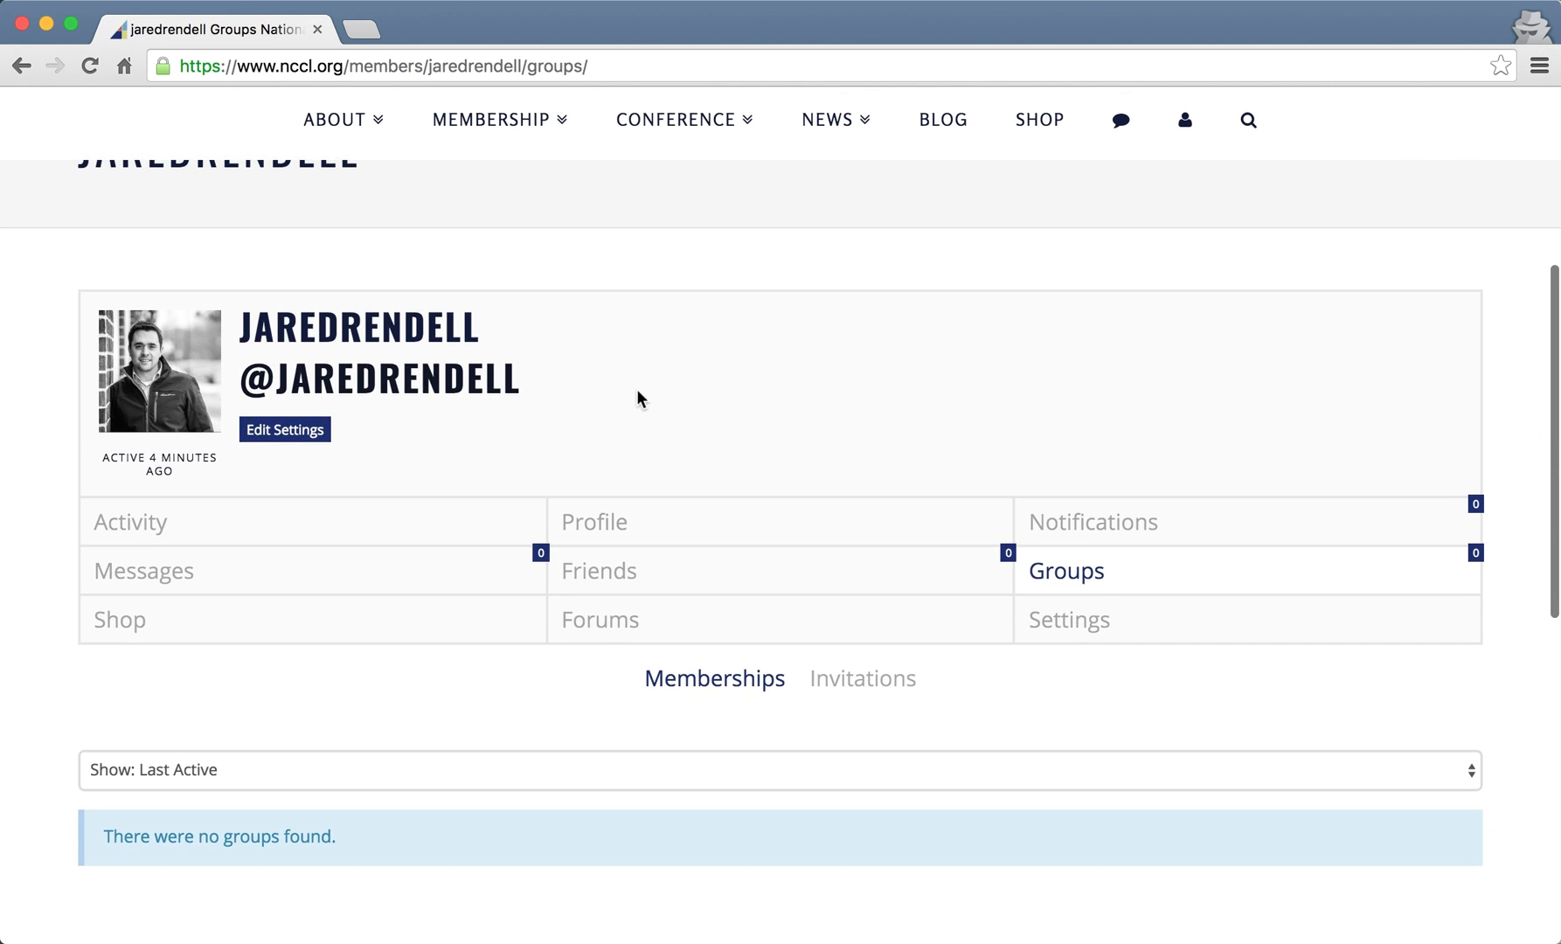
scroll(1098, 601, down, 1)
scroll(1099, 601, down, 2)
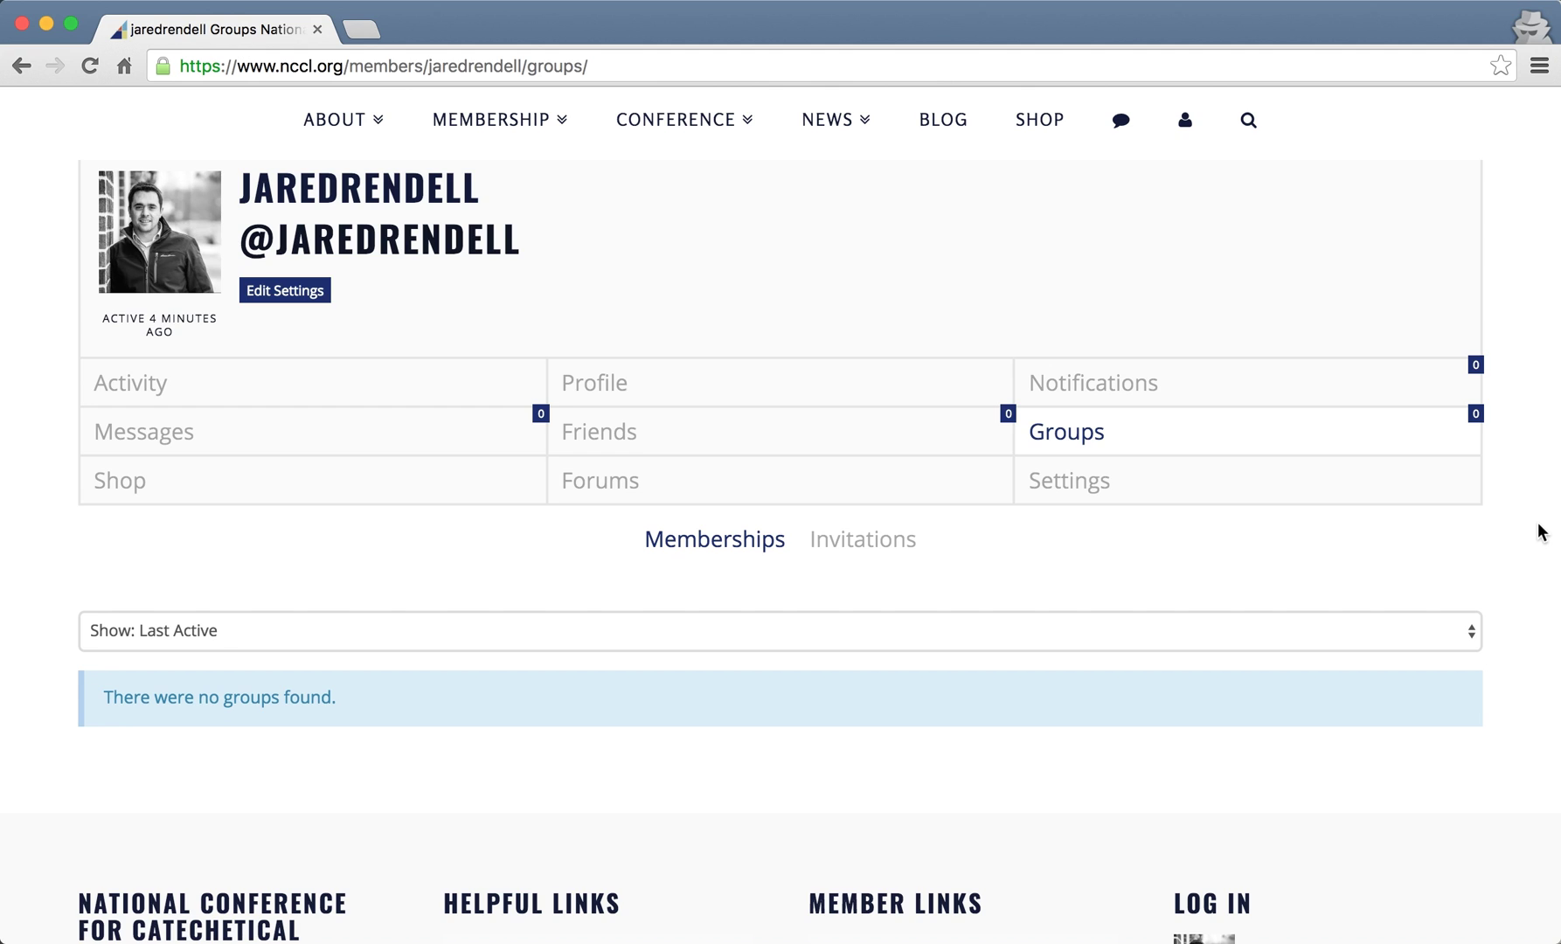
- Check the Shop cart, then its History showing the active Individual membership and one $75.00 order
click(384, 492)
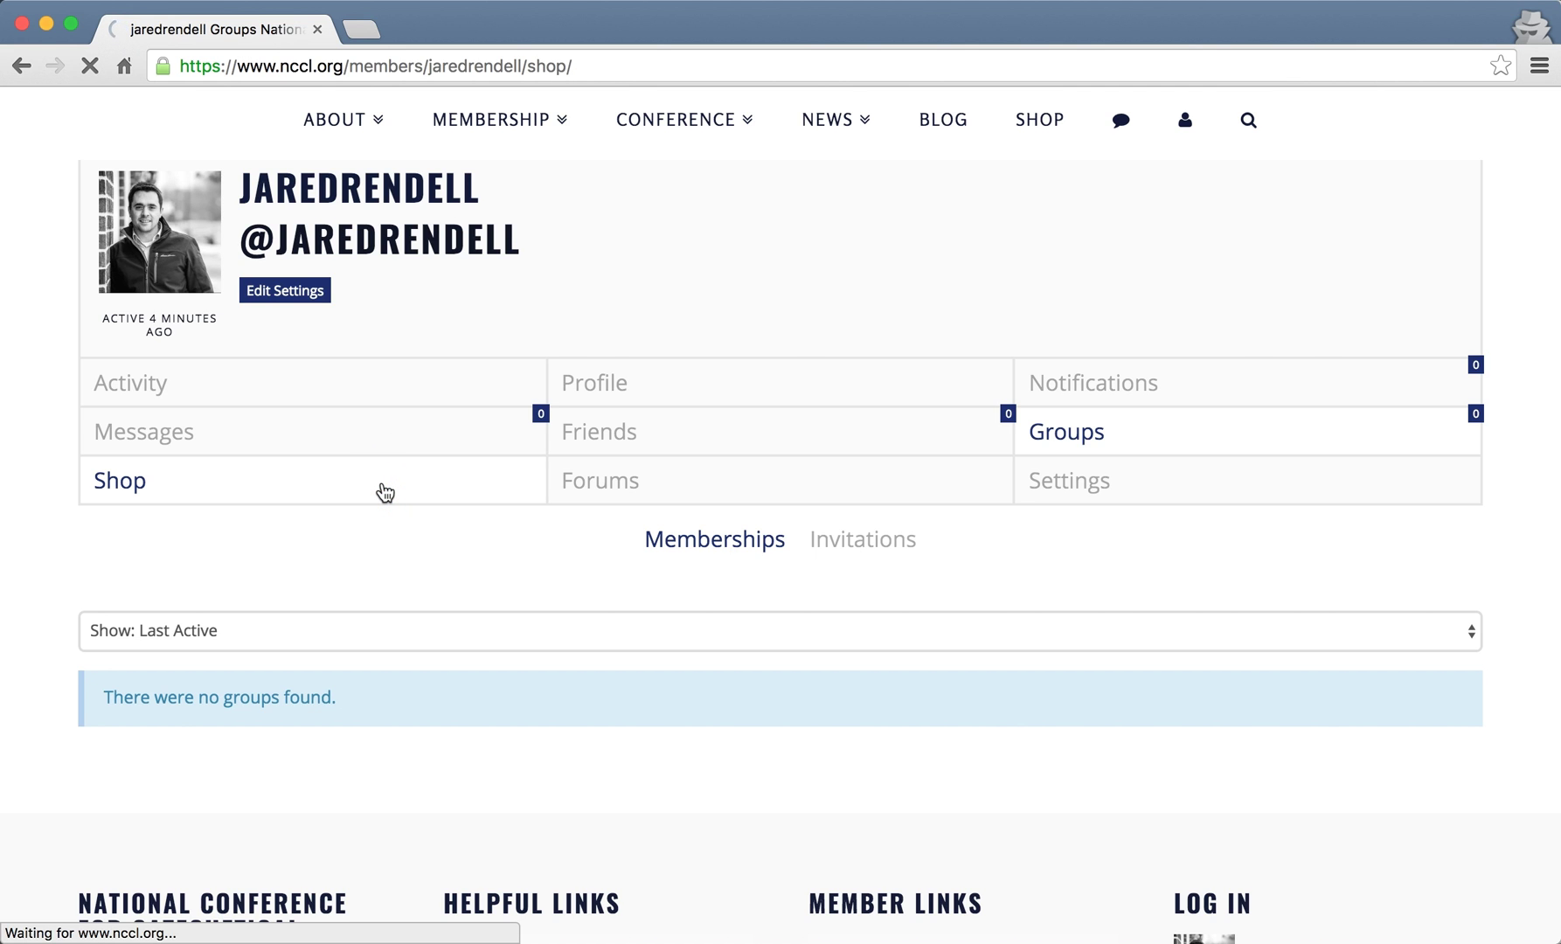
scroll(385, 492, down, 7)
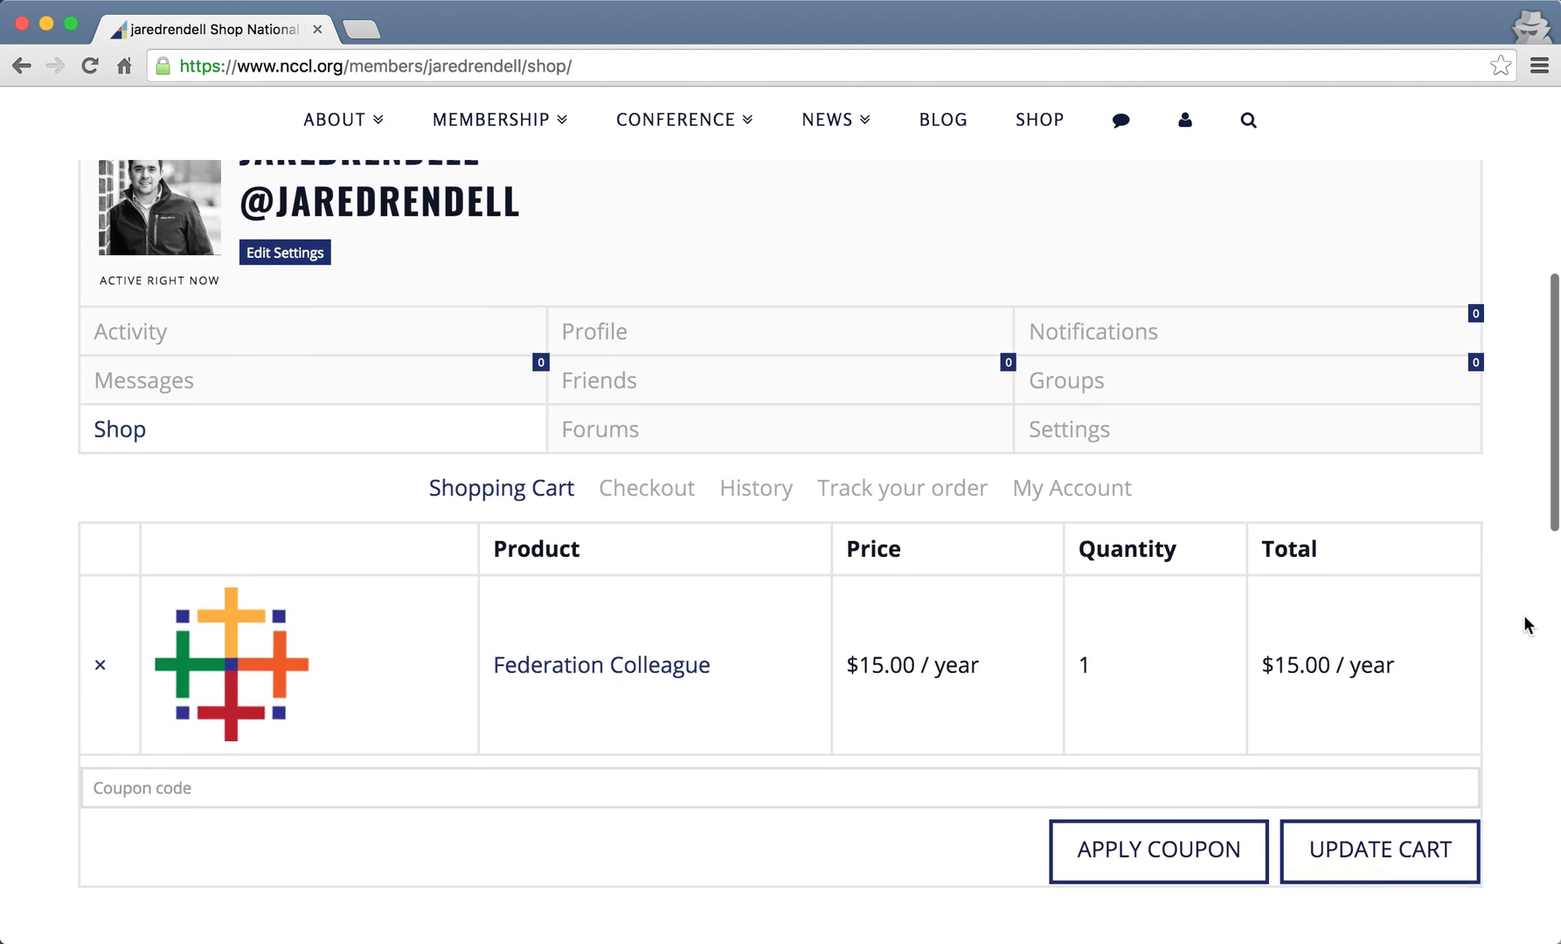
scroll(1523, 615, up, 1)
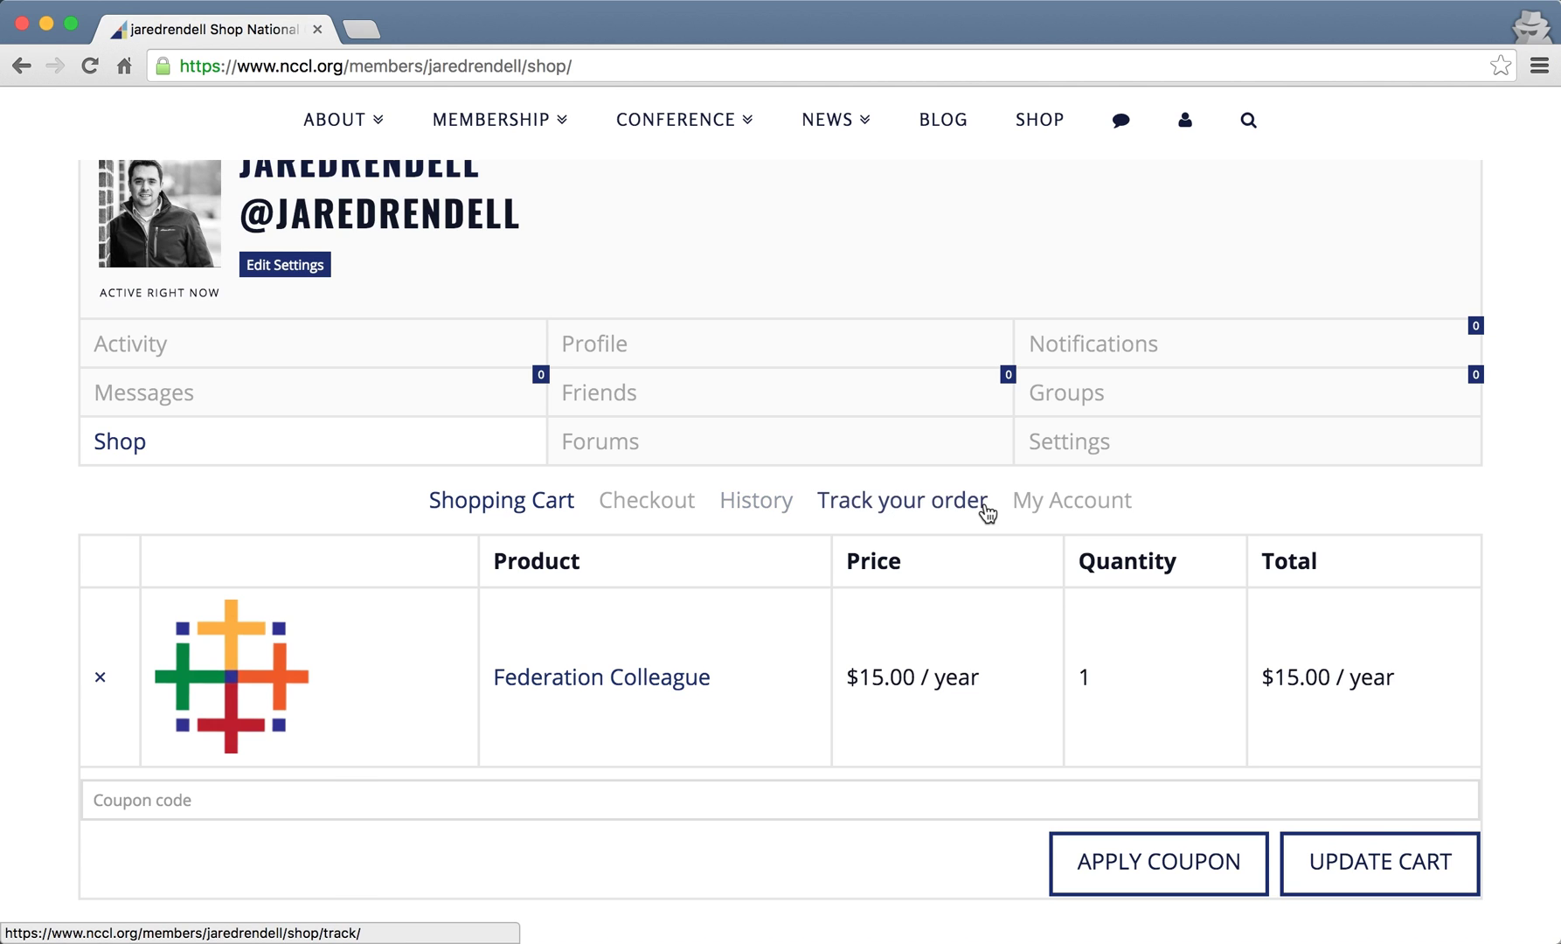
click(774, 502)
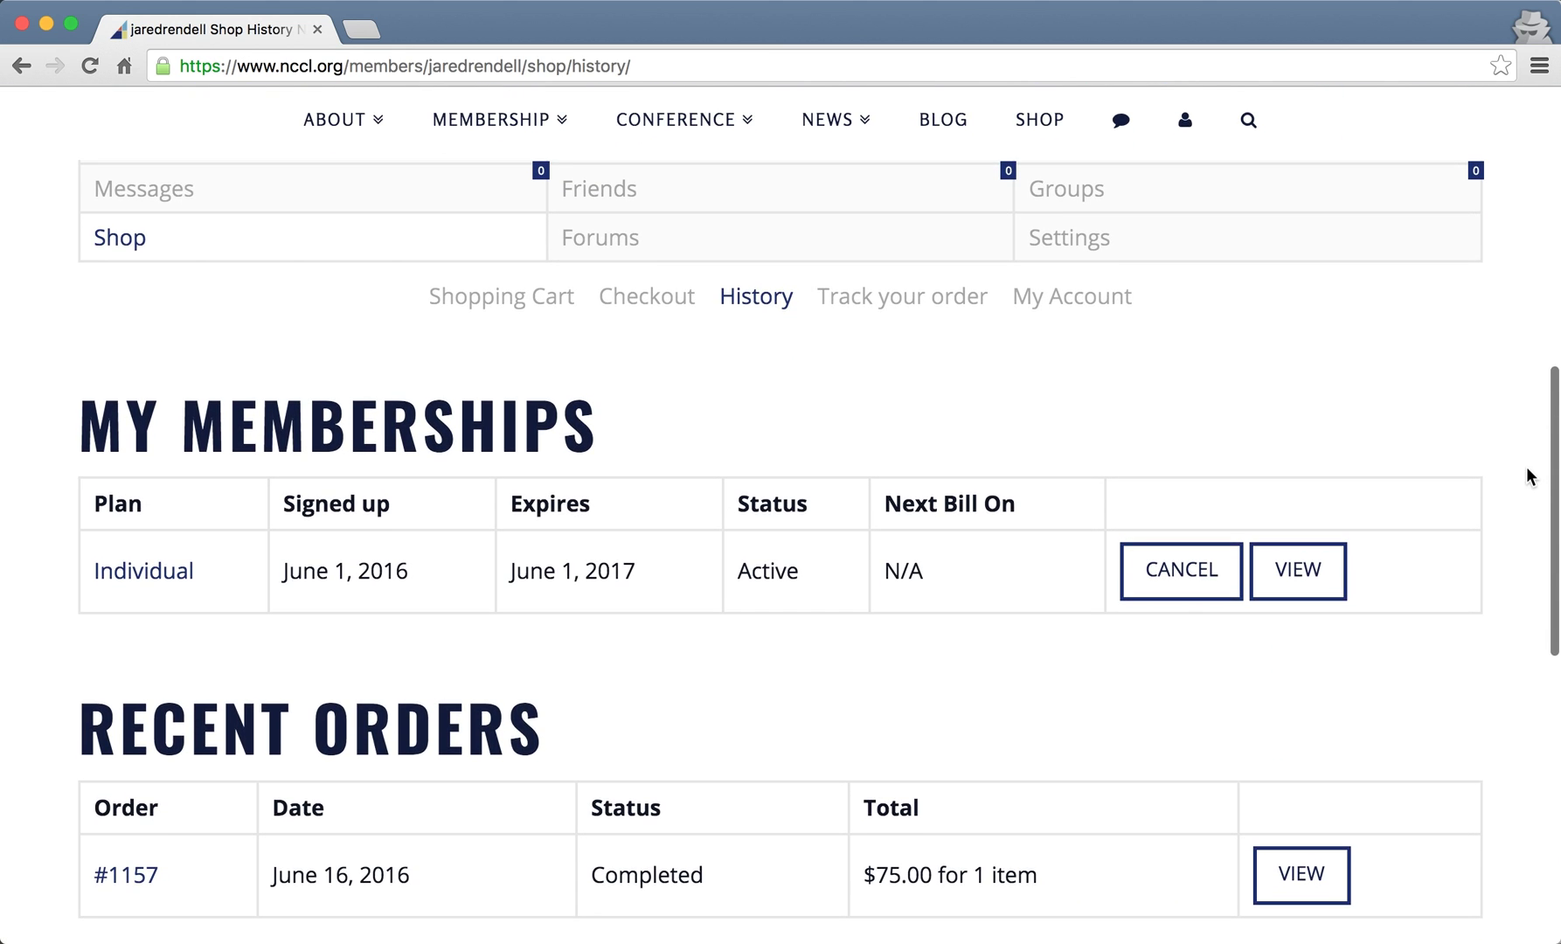
scroll(1169, 404, up, 2)
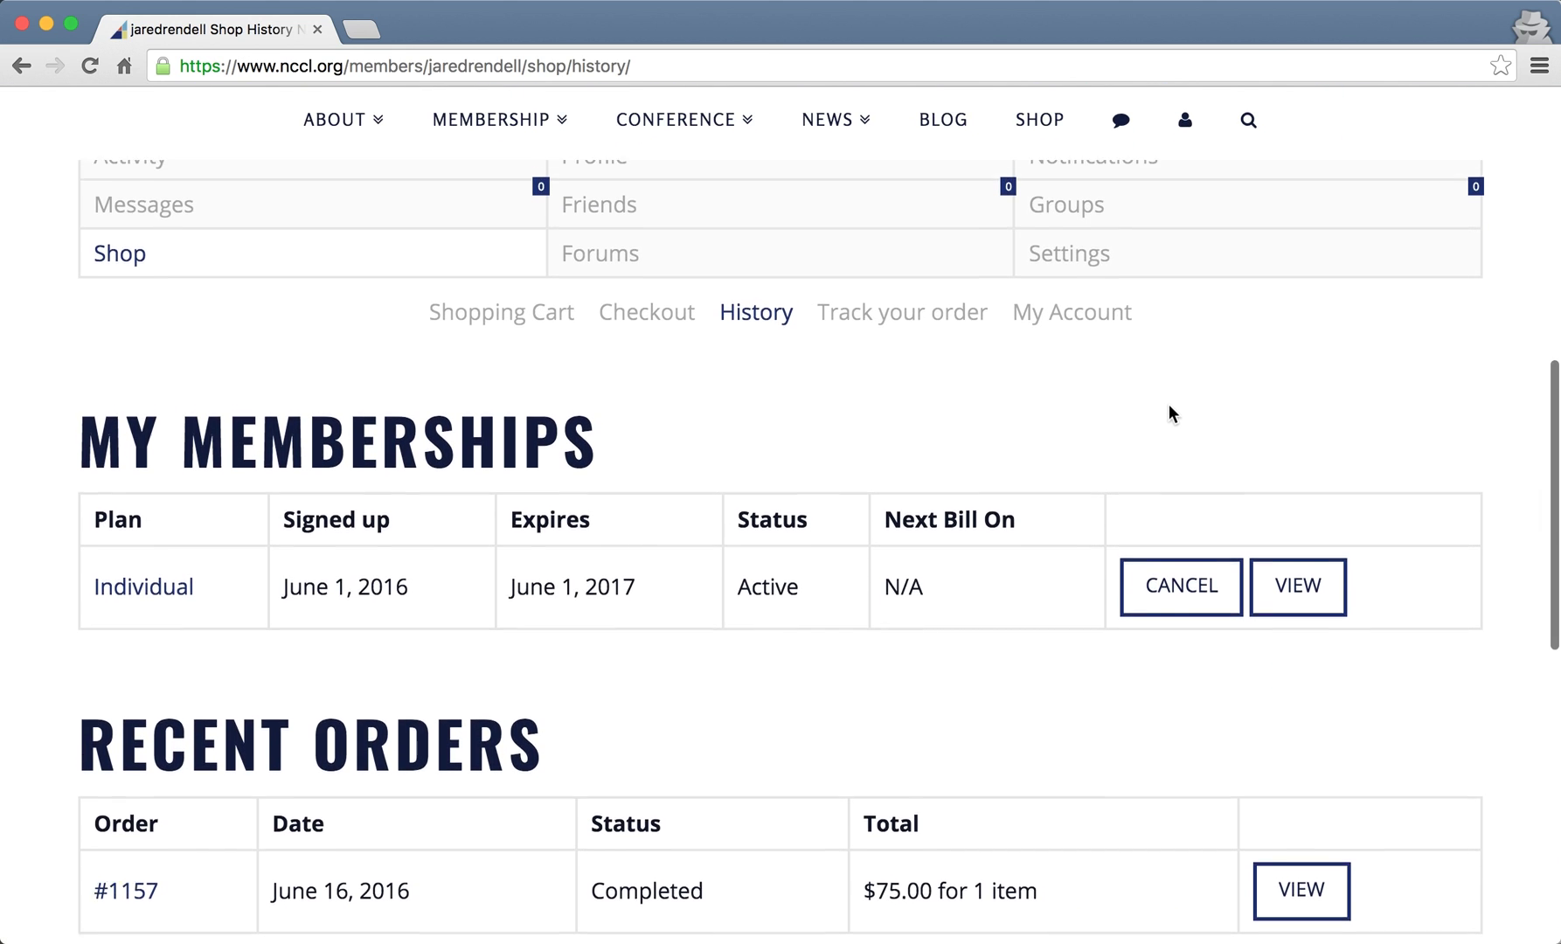
- Review the Forums tab's Topics Started list (none yet), then go to account Settings
click(731, 339)
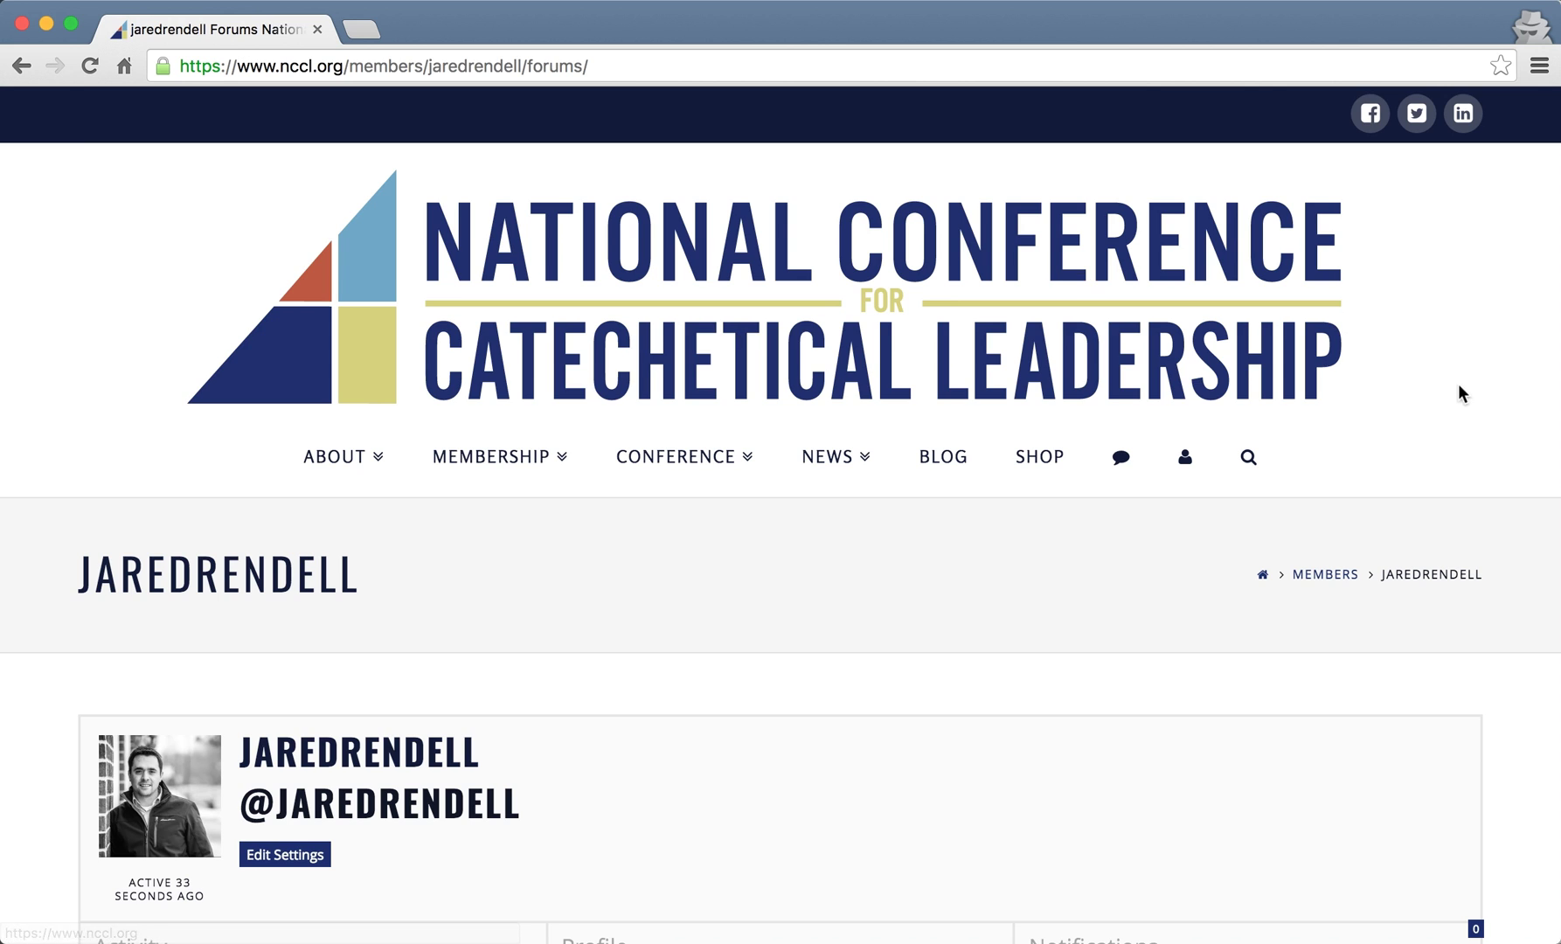
scroll(1513, 730, down, 3)
scroll(1513, 731, down, 4)
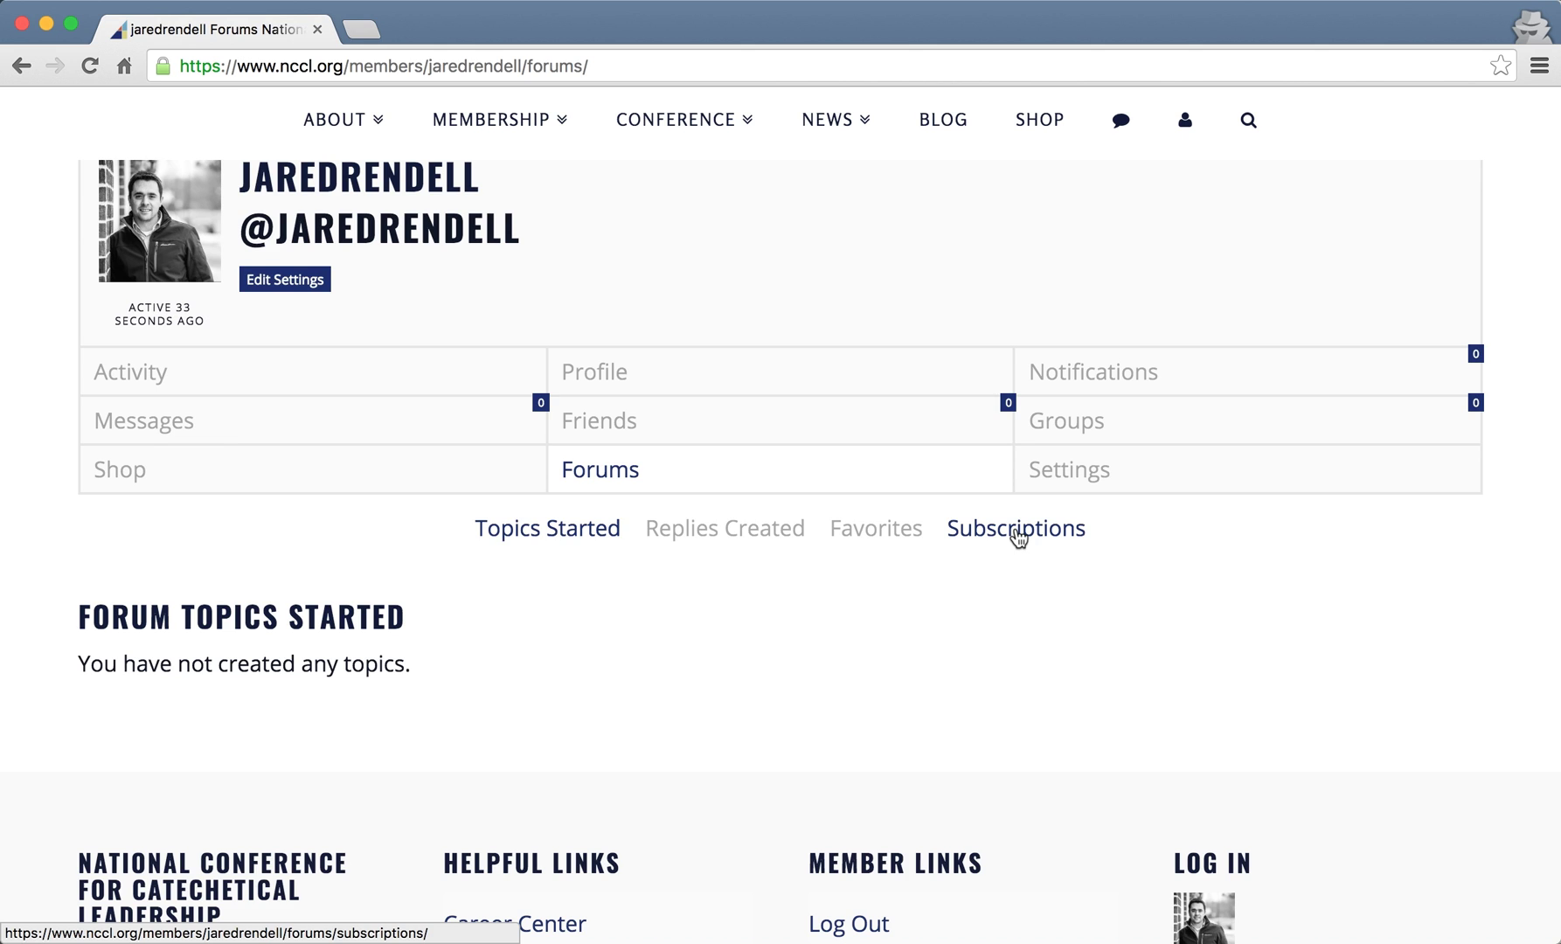
click(1100, 469)
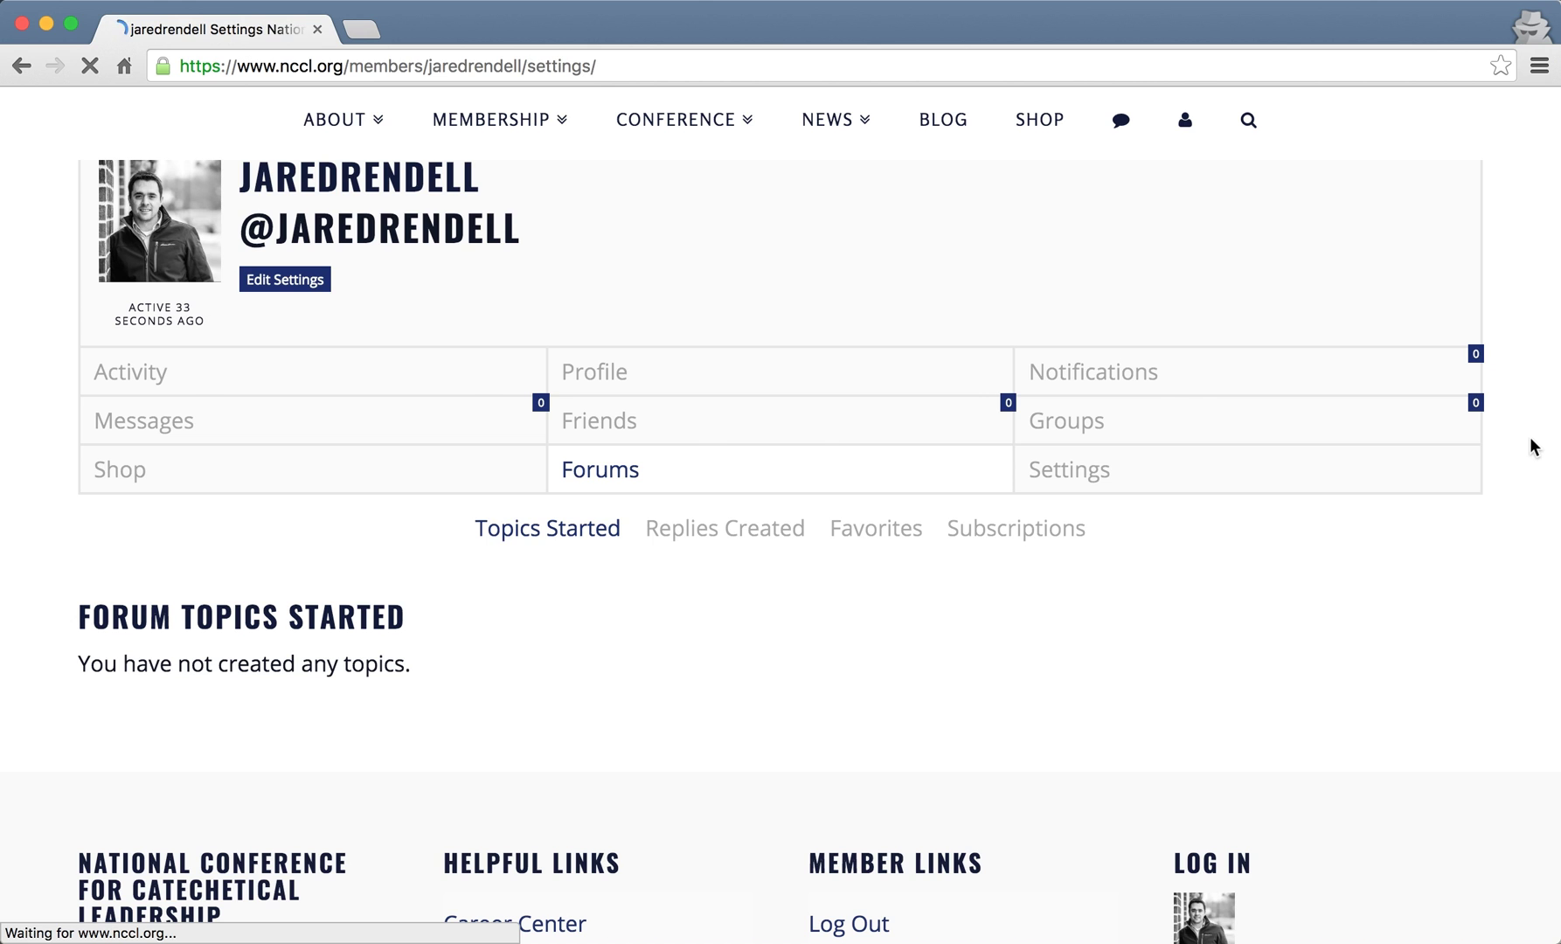
- Review the General tab's password and account-email fields down to SAVE, then move to Email settings
scroll(1531, 446, down, 5)
scroll(1531, 439, down, 5)
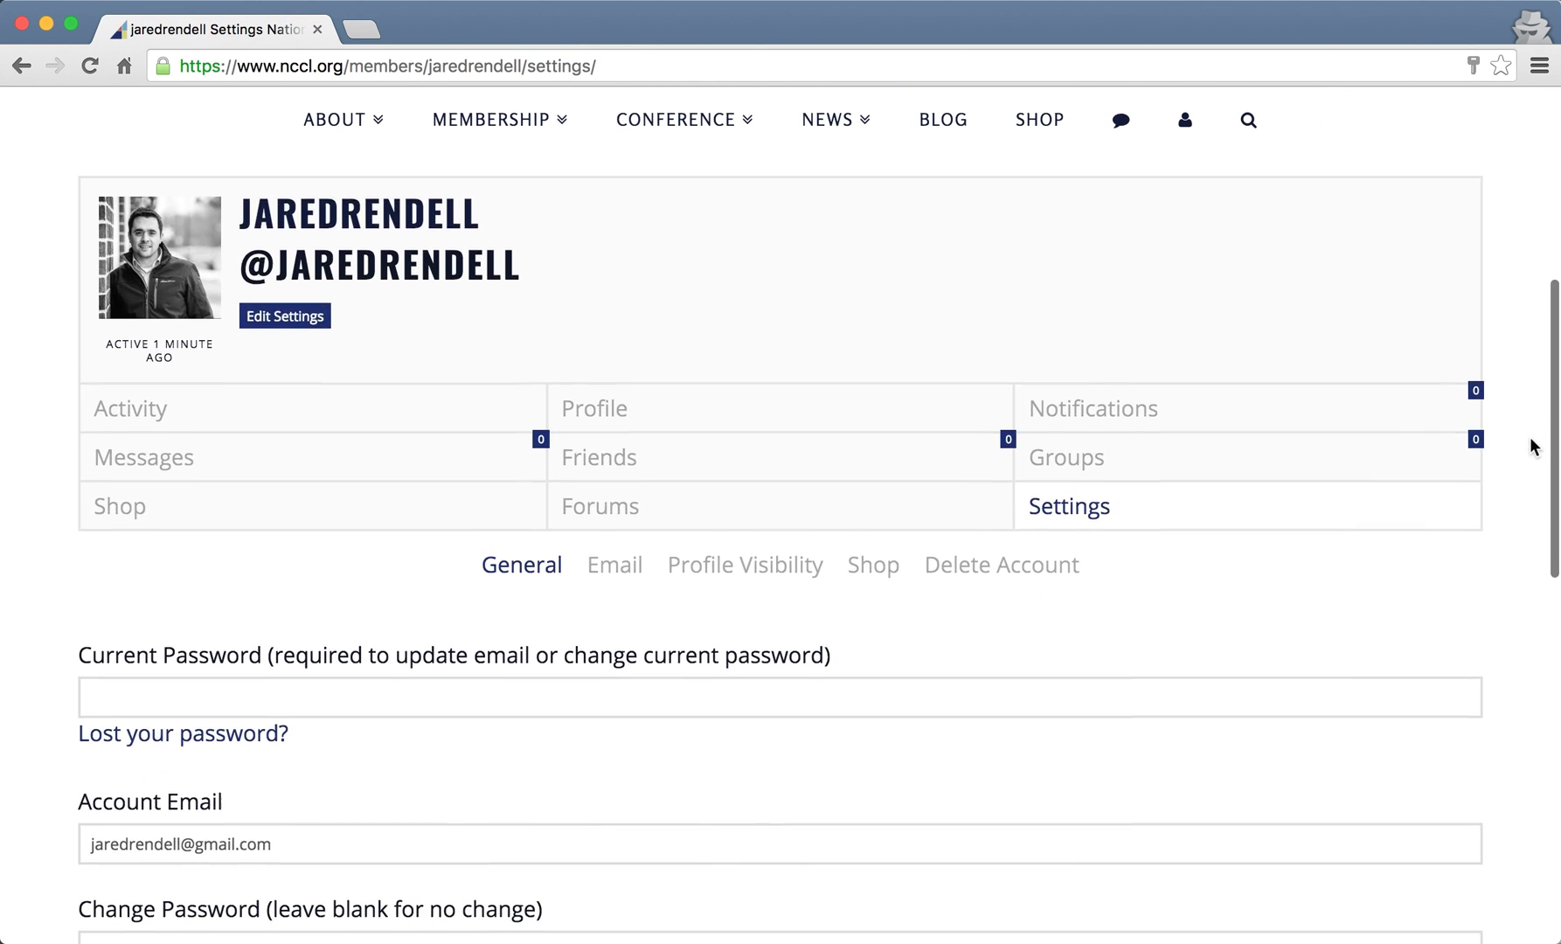
scroll(1530, 447, down, 1)
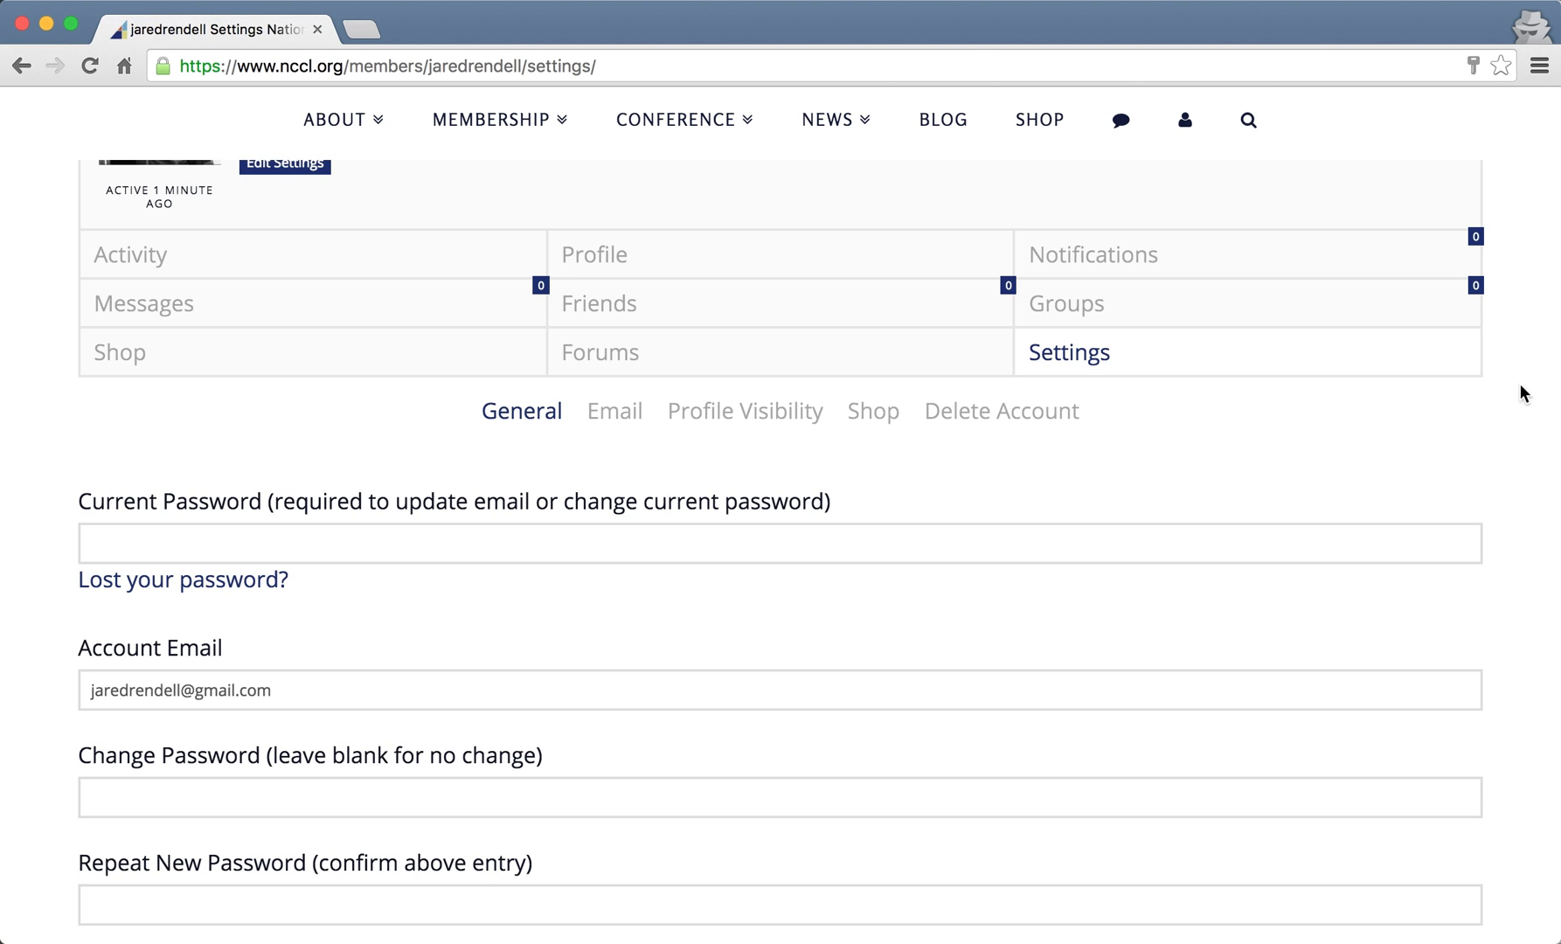
scroll(1520, 385, down, 1)
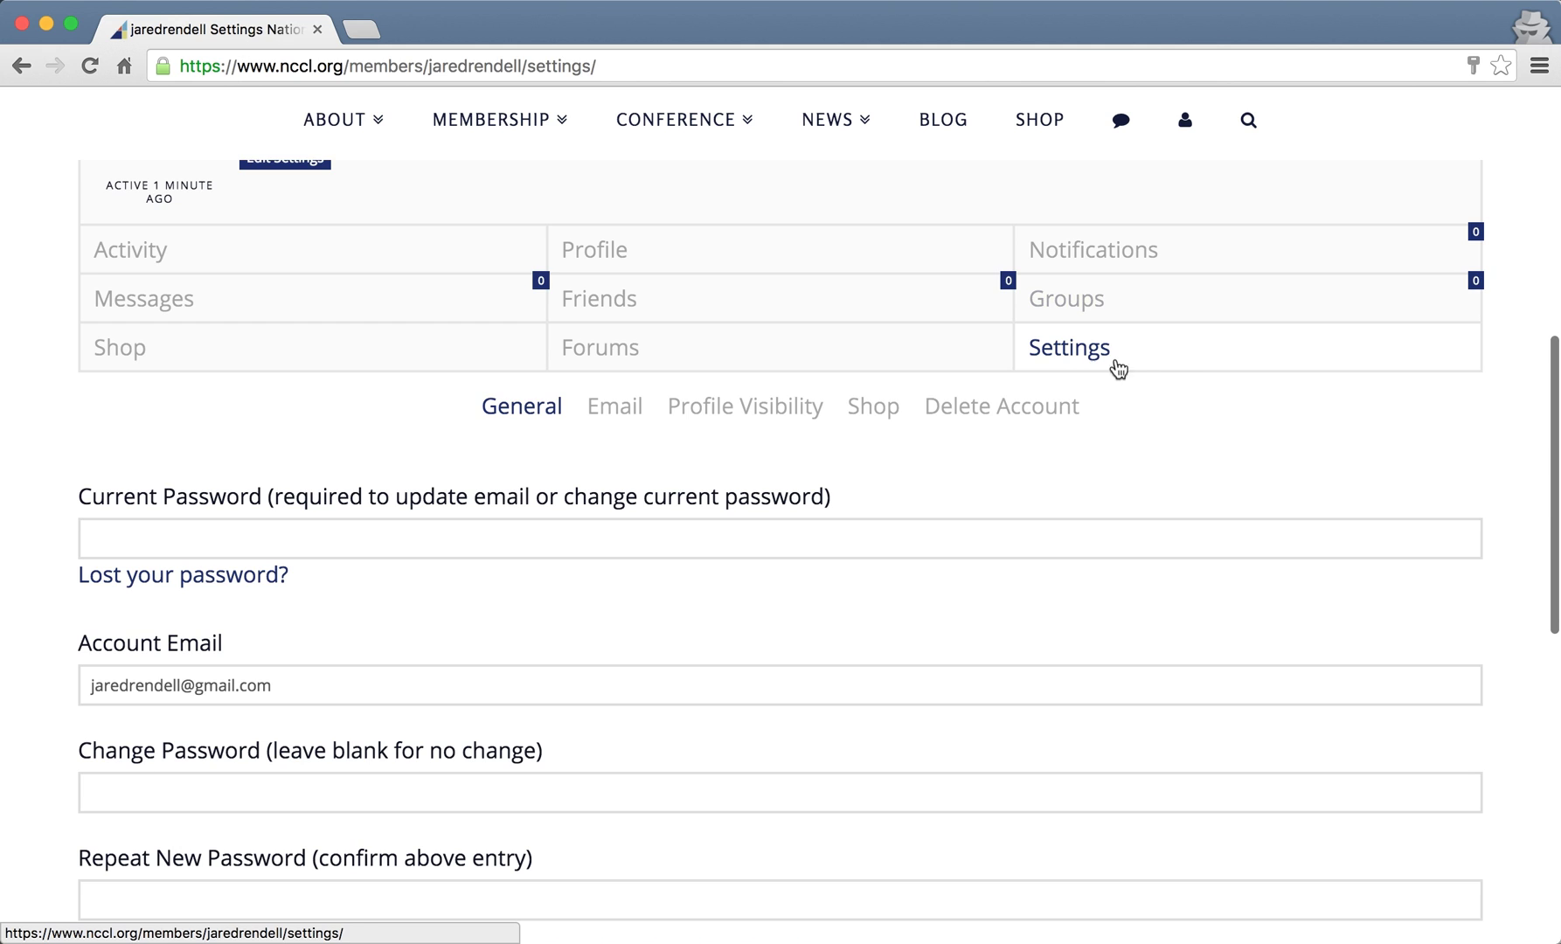
scroll(1530, 552, down, 2)
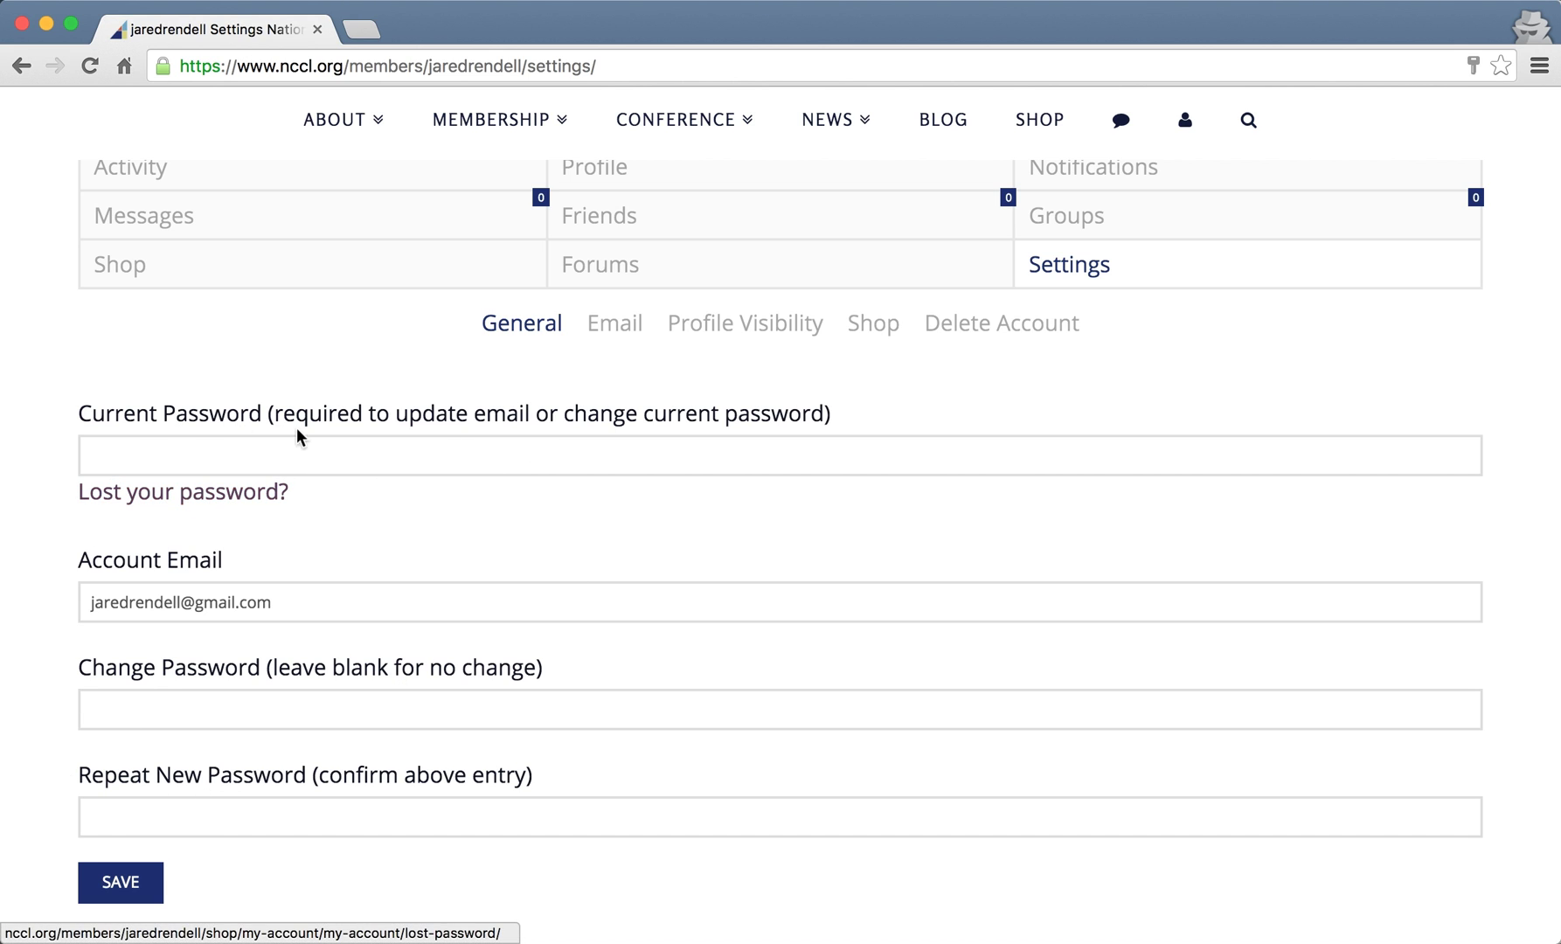
scroll(71, 625, down, 1)
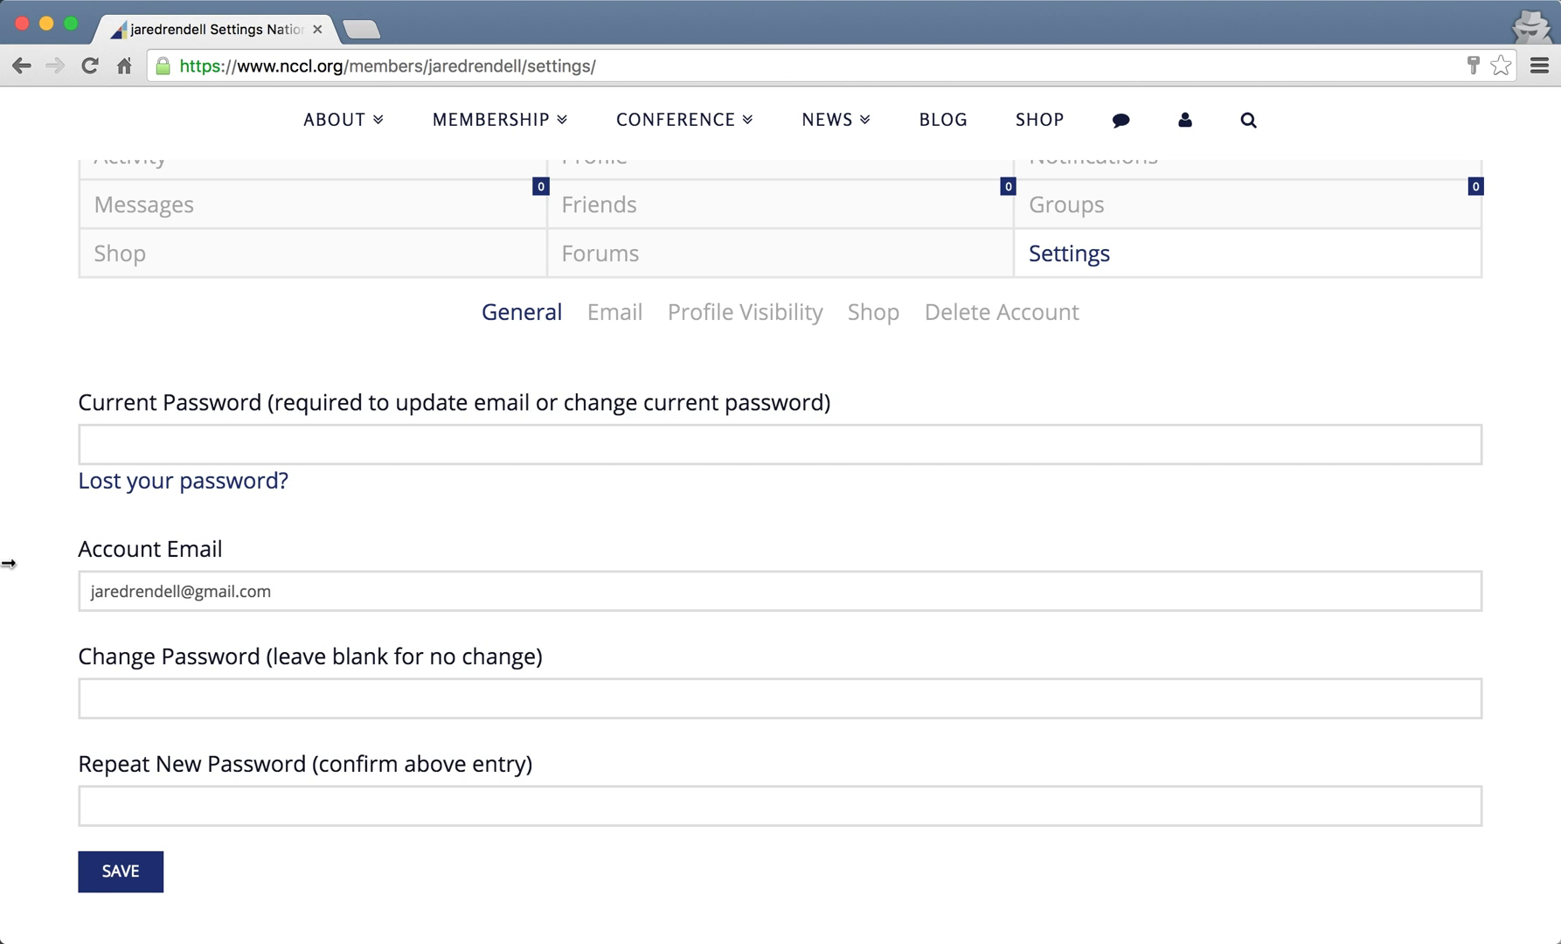
click(623, 312)
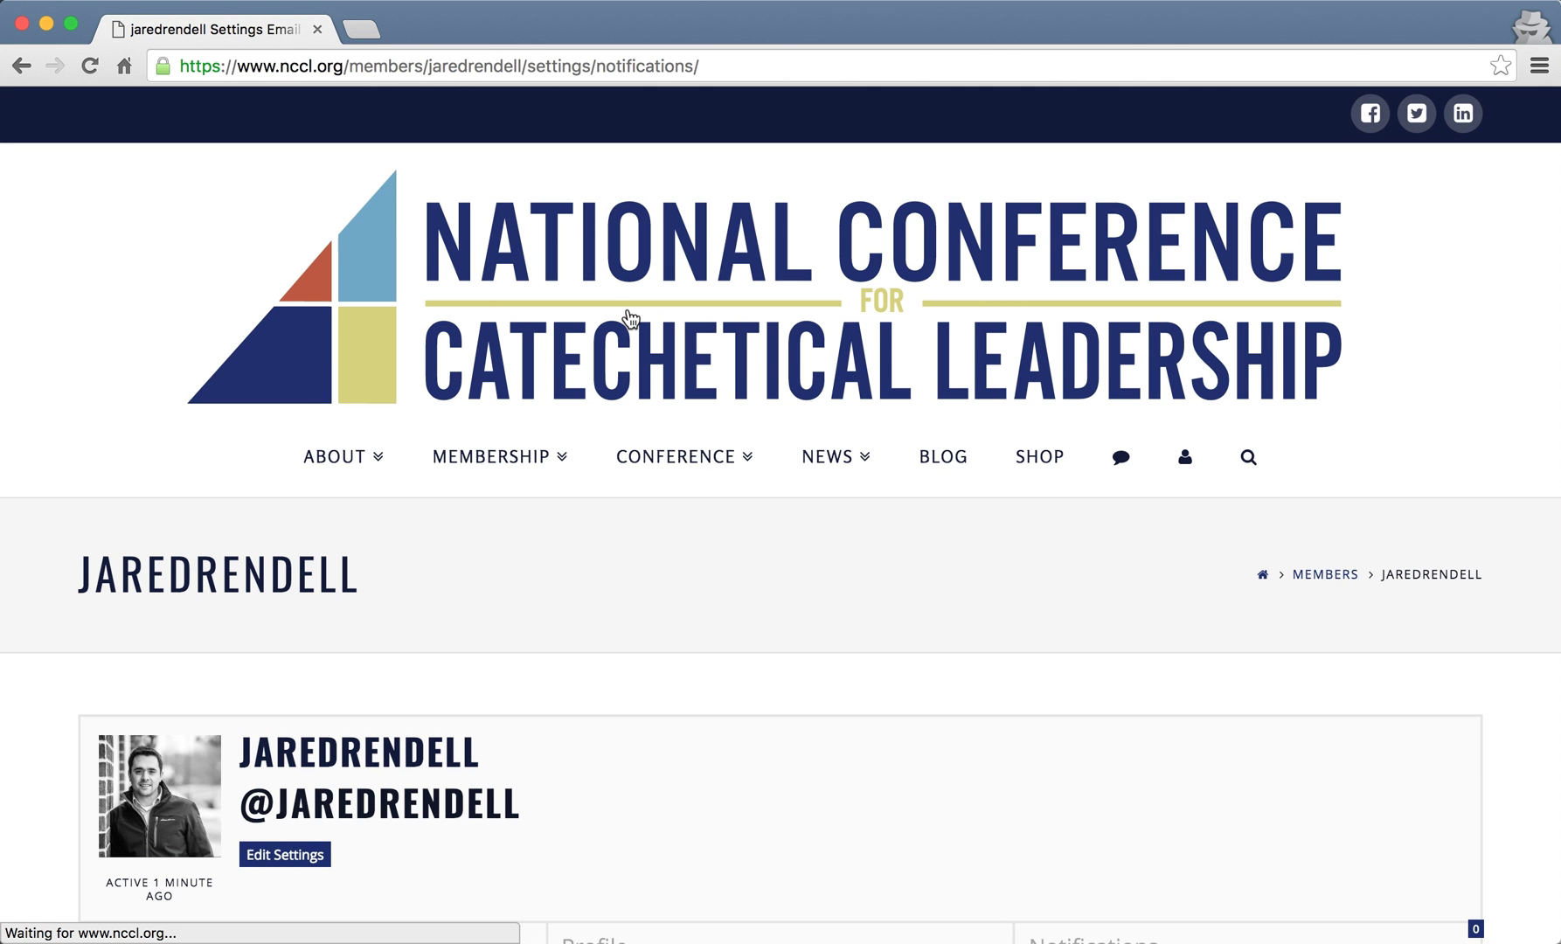
scroll(632, 318, down, 2)
scroll(631, 317, down, 10)
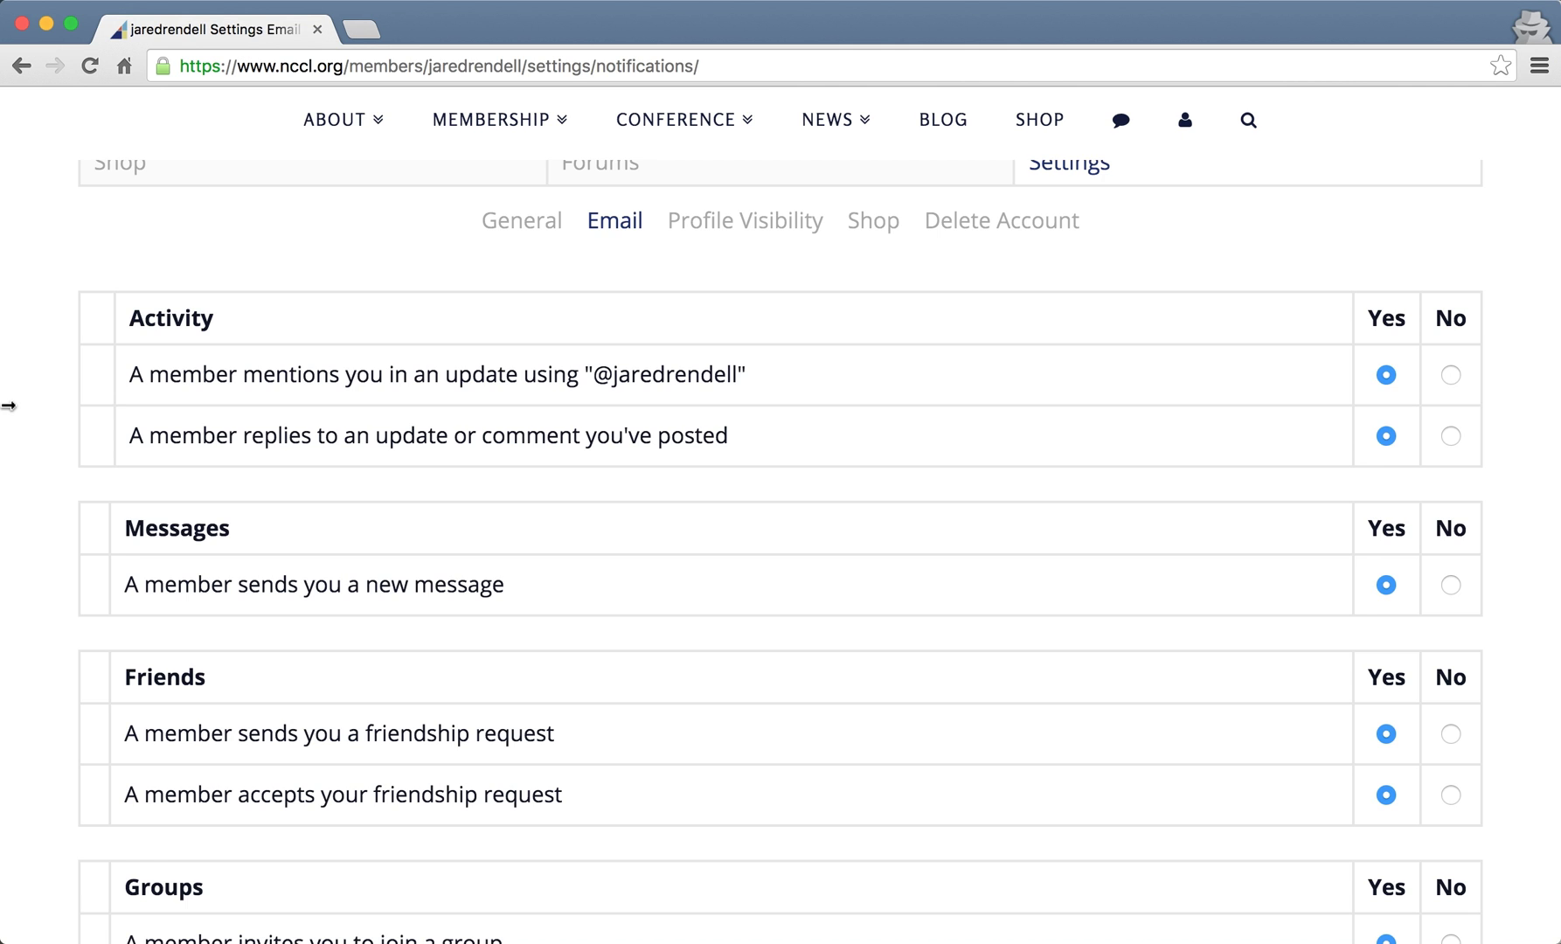
scroll(25, 434, down, 2)
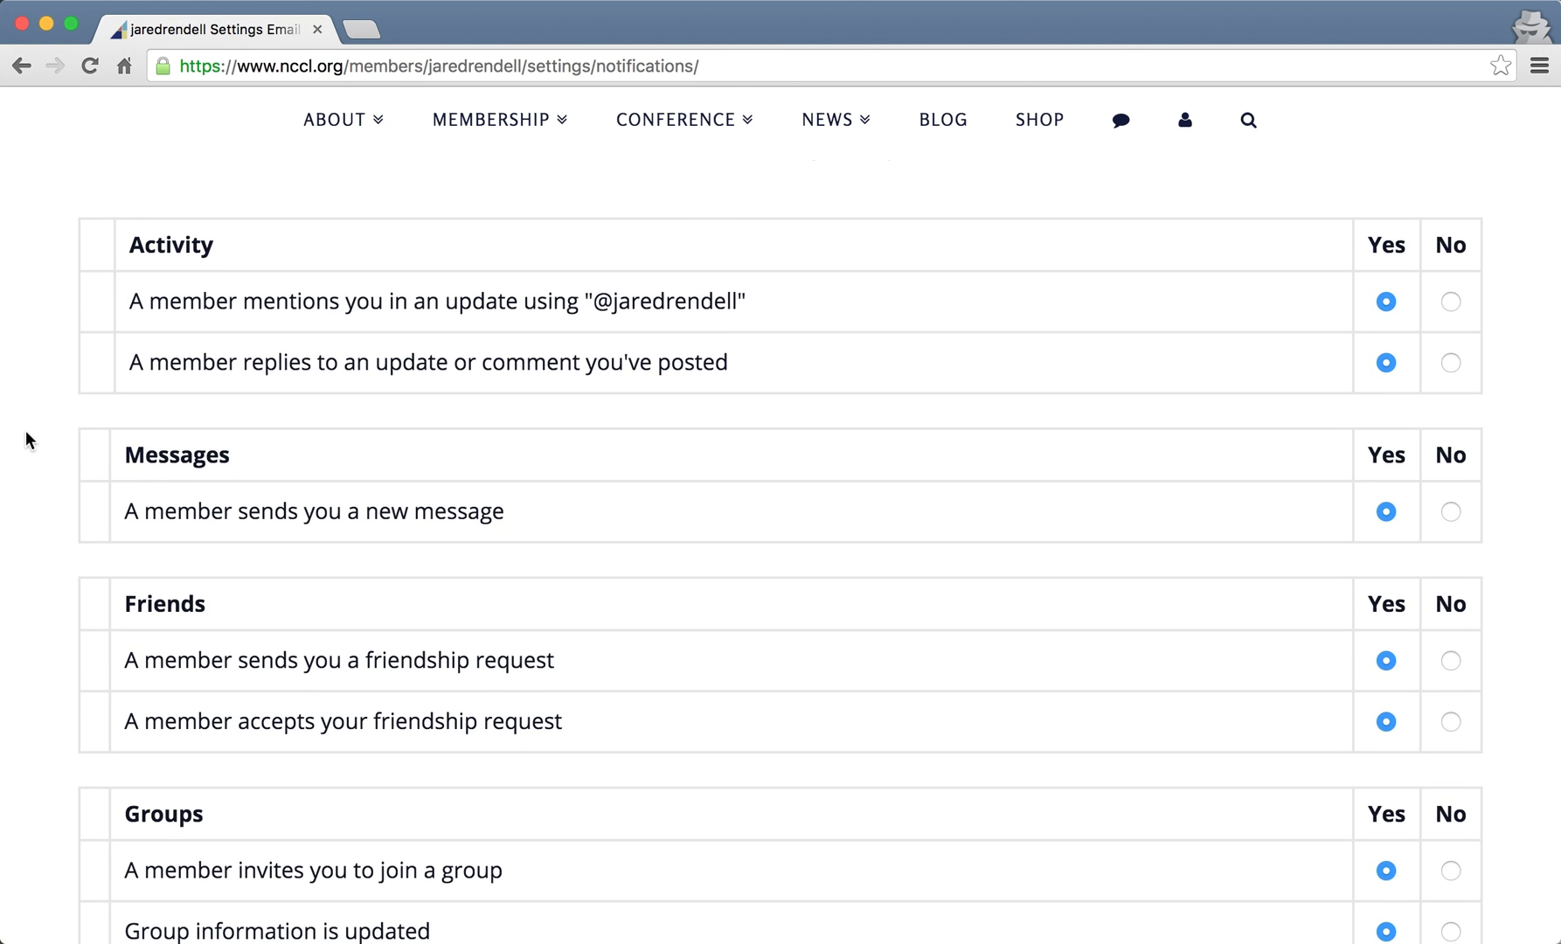
scroll(25, 432, down, 5)
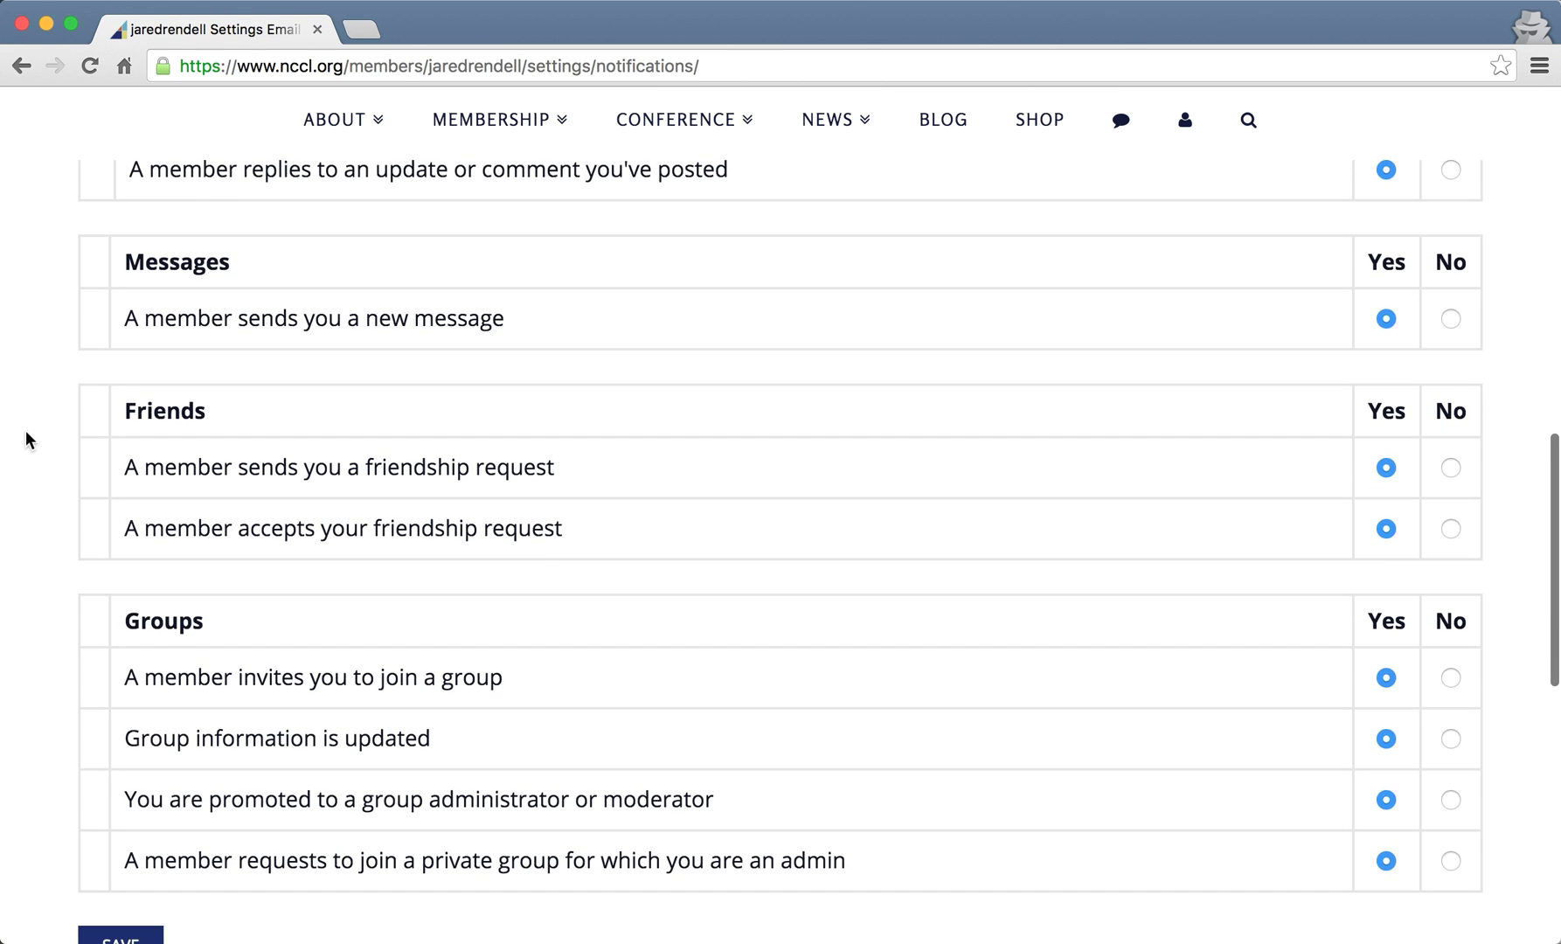
scroll(25, 431, down, 3)
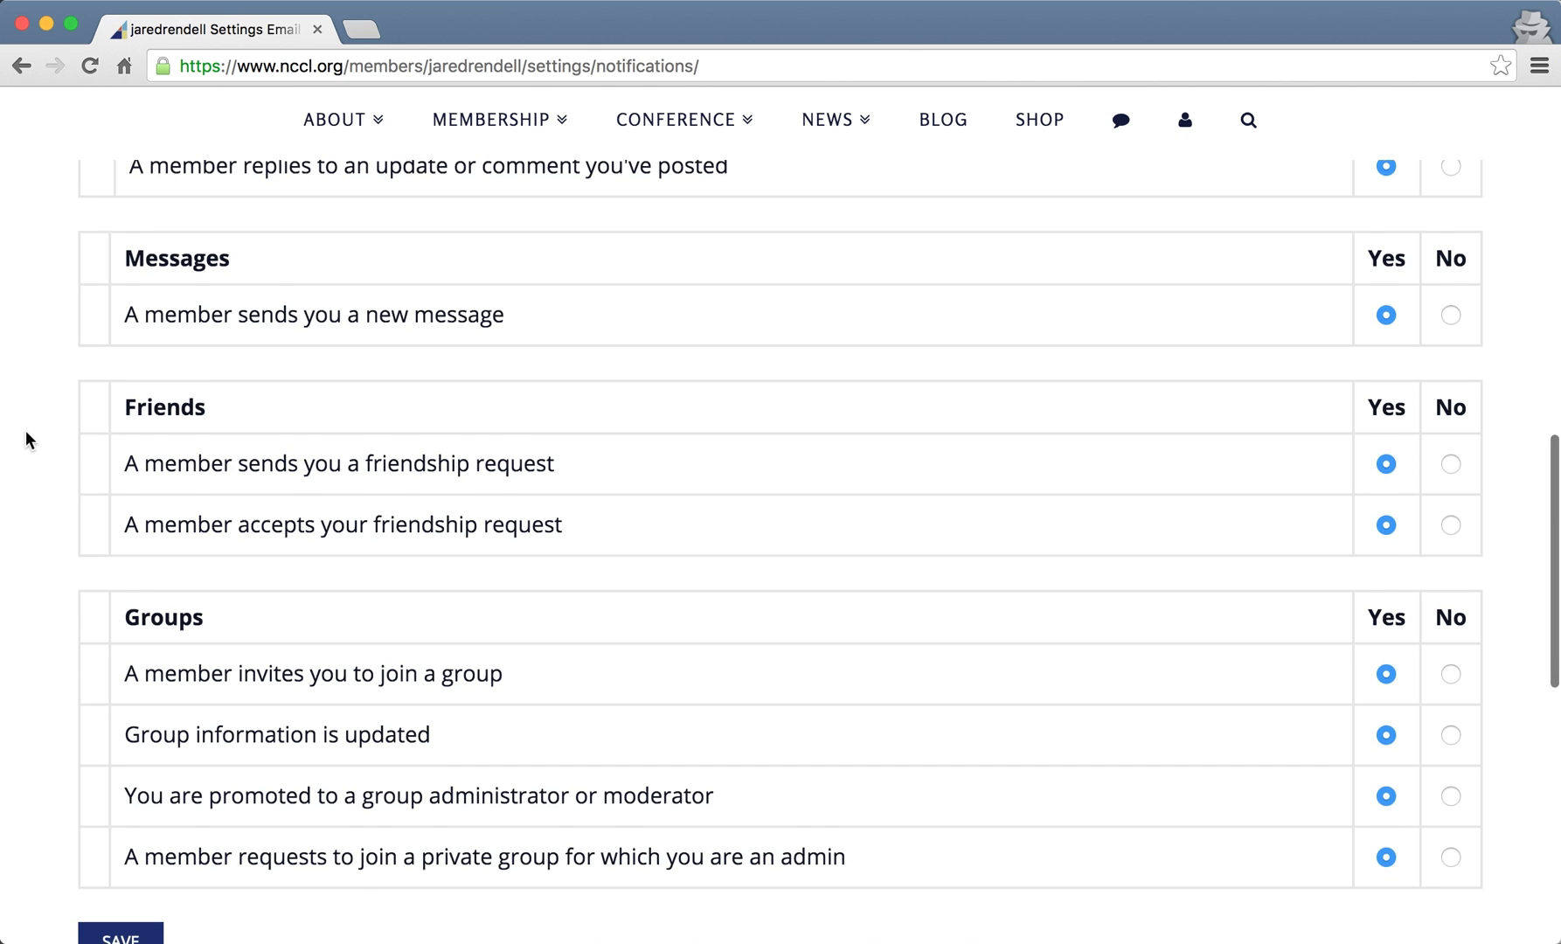
scroll(25, 431, up, 6)
scroll(26, 431, up, 4)
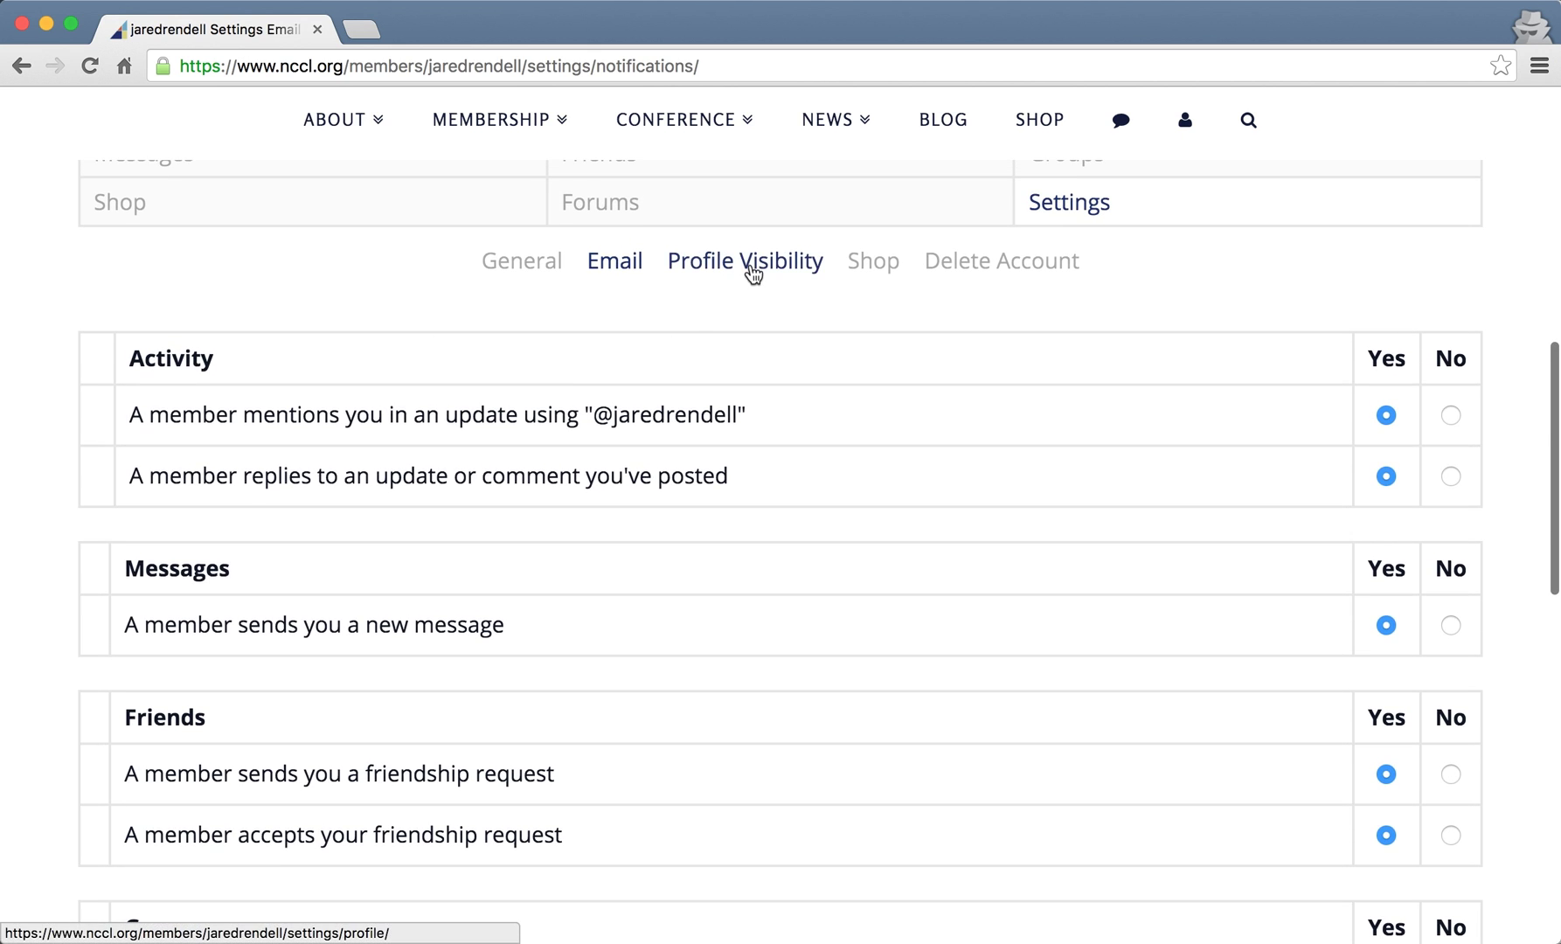
- On Profile Visibility, check the Email (Primary) visibility choices and leave it at Everyone
click(737, 271)
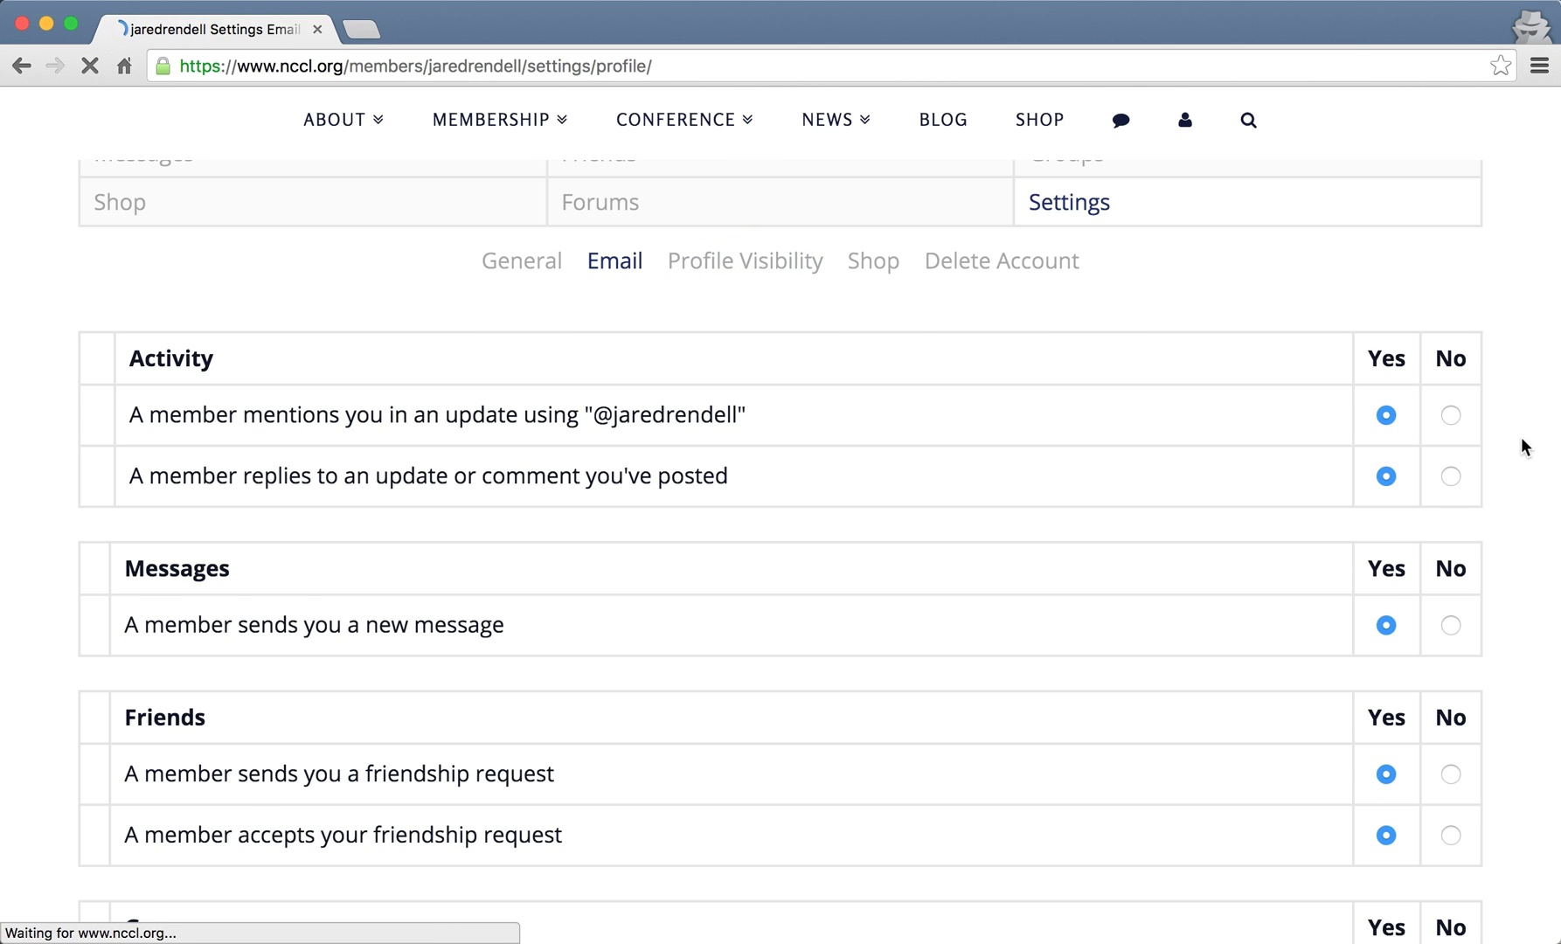
scroll(1521, 446, down, 2)
scroll(1521, 446, down, 10)
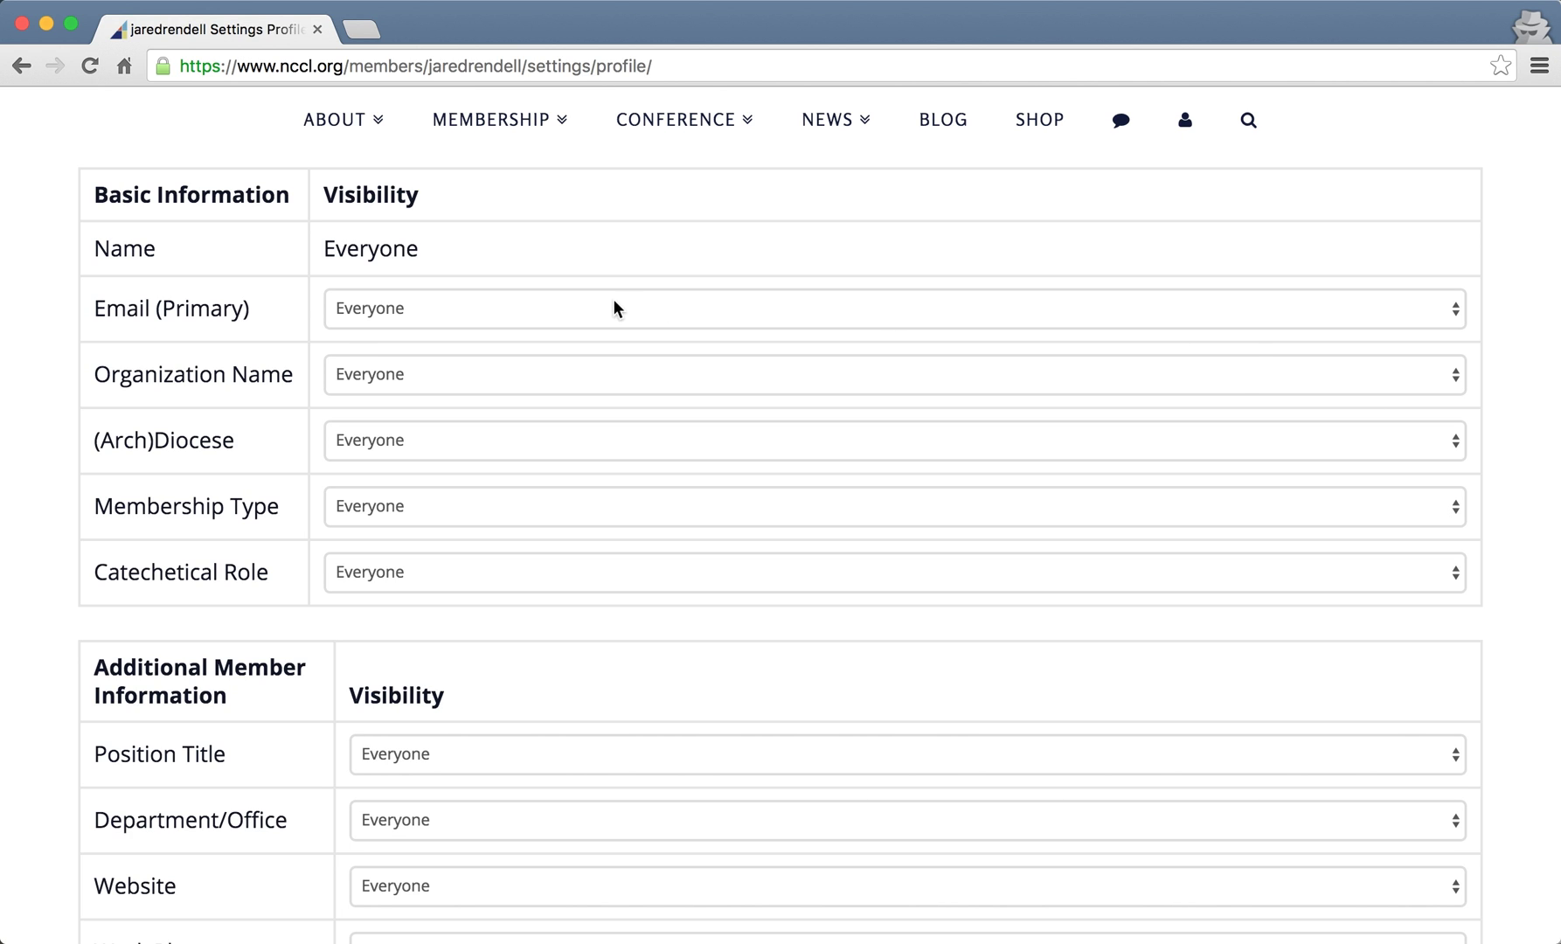
click(570, 309)
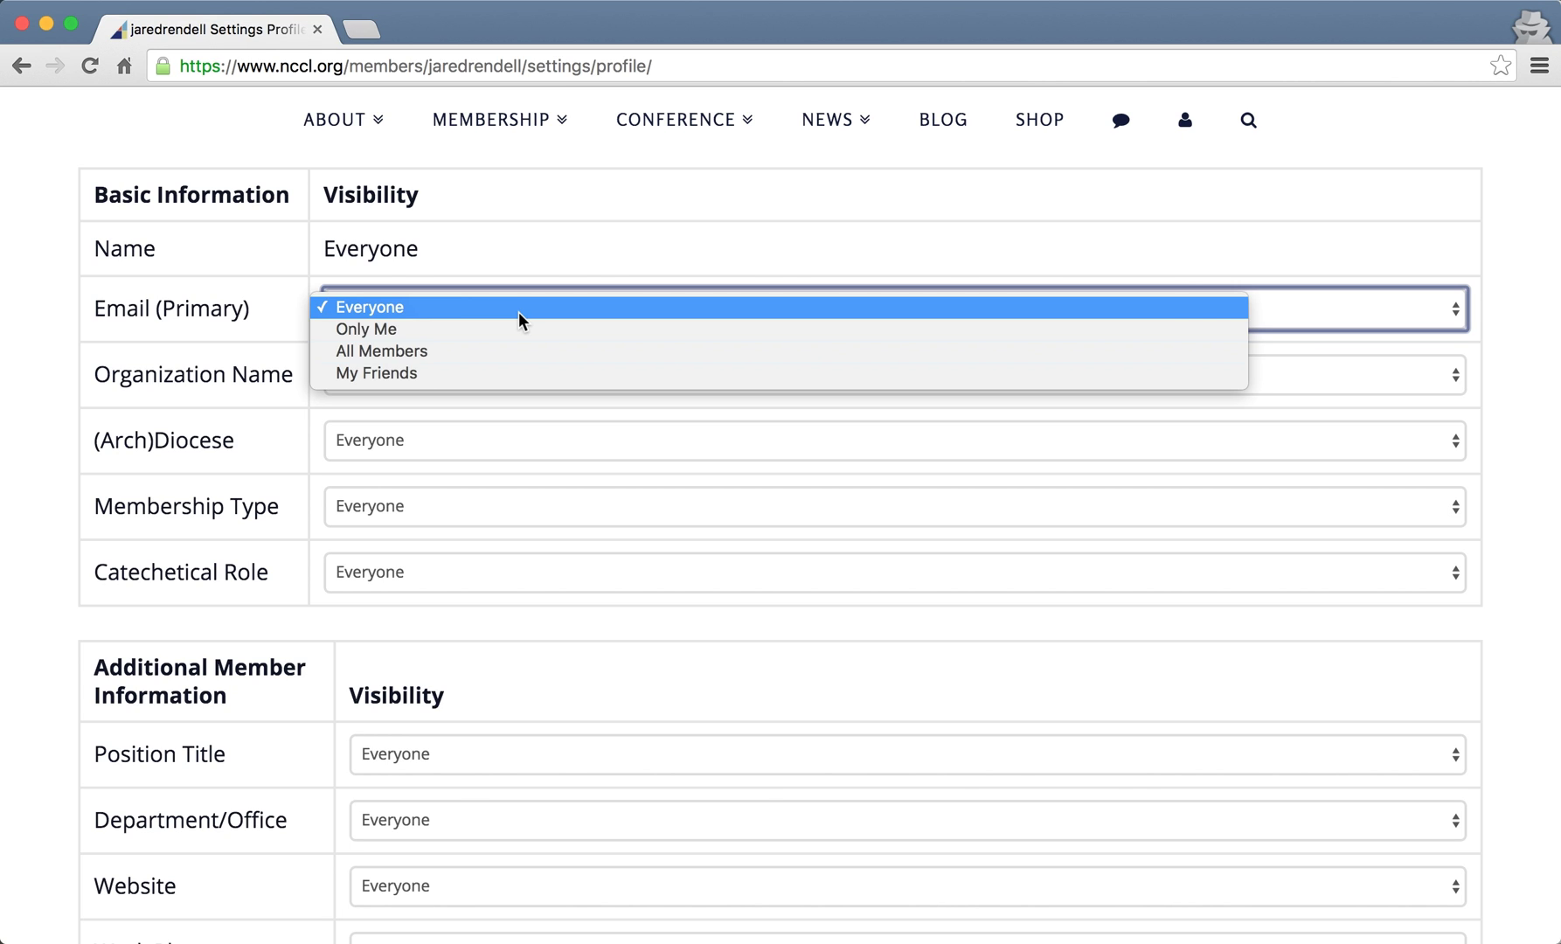
click(1515, 305)
scroll(1516, 305, down, 3)
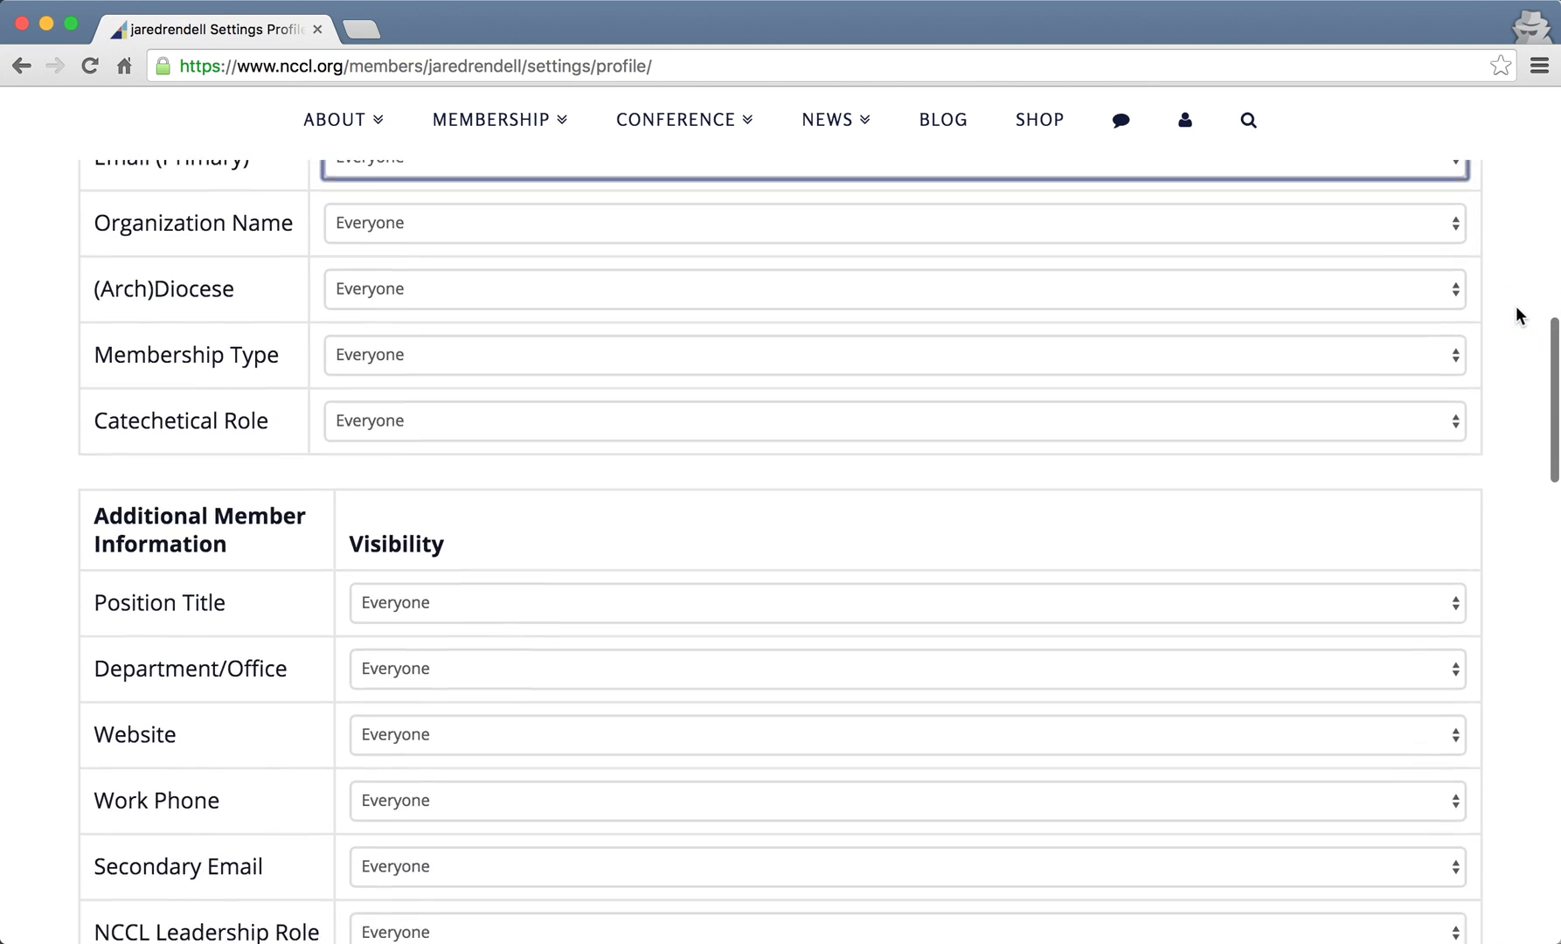
scroll(1515, 306, up, 5)
scroll(1516, 306, up, 2)
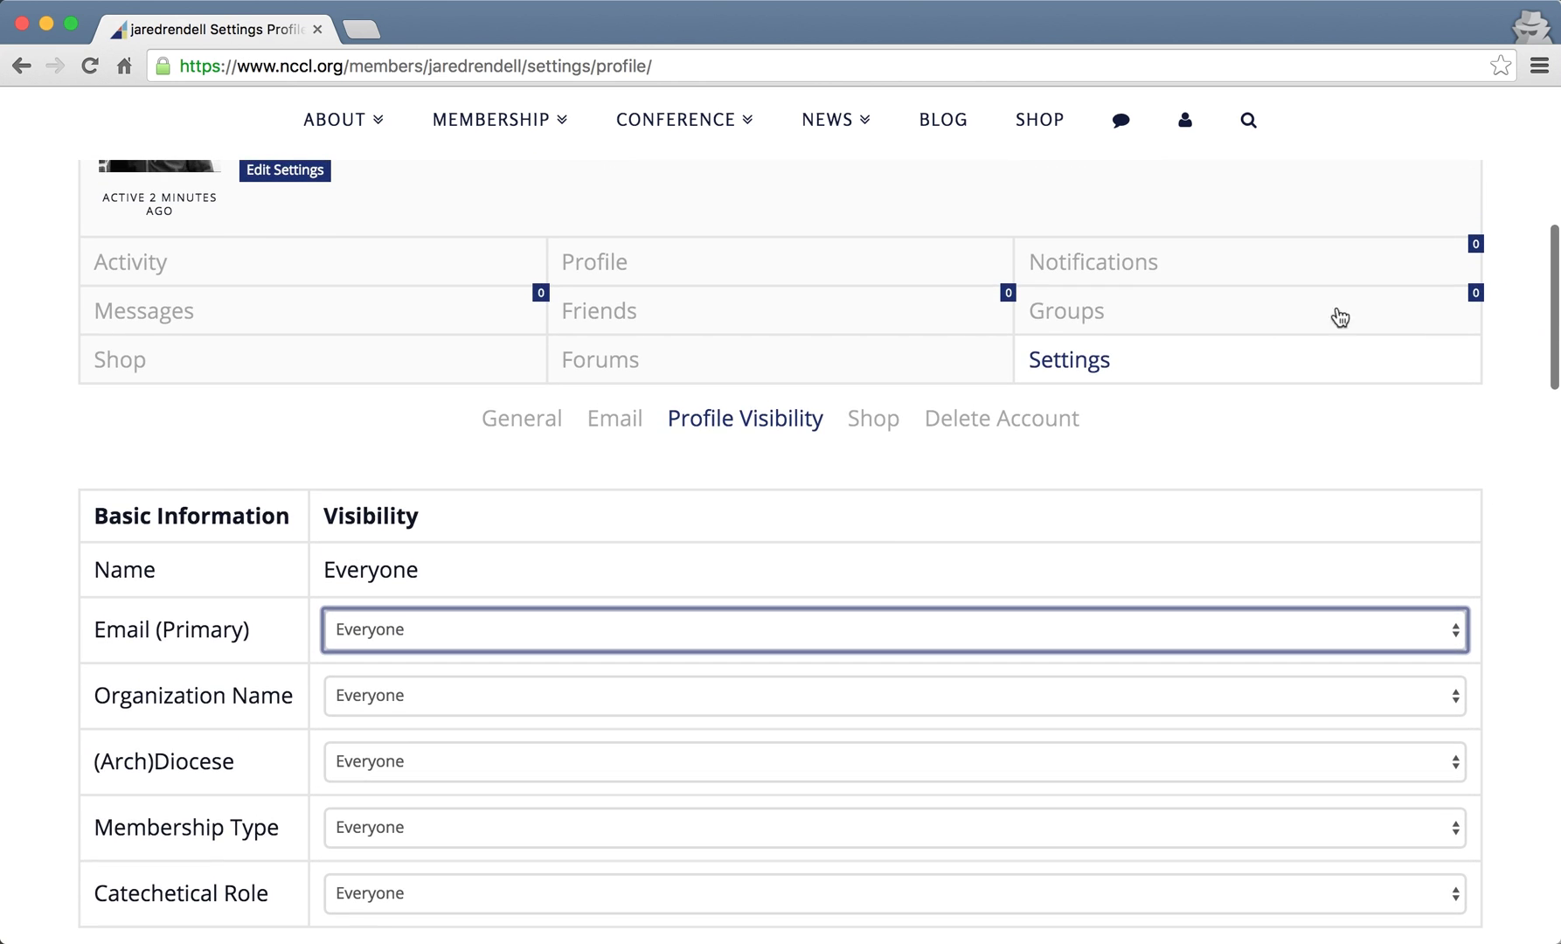
- Check the Shop settings, where posting reviews and purchases to the activity stream are both Yes
click(870, 432)
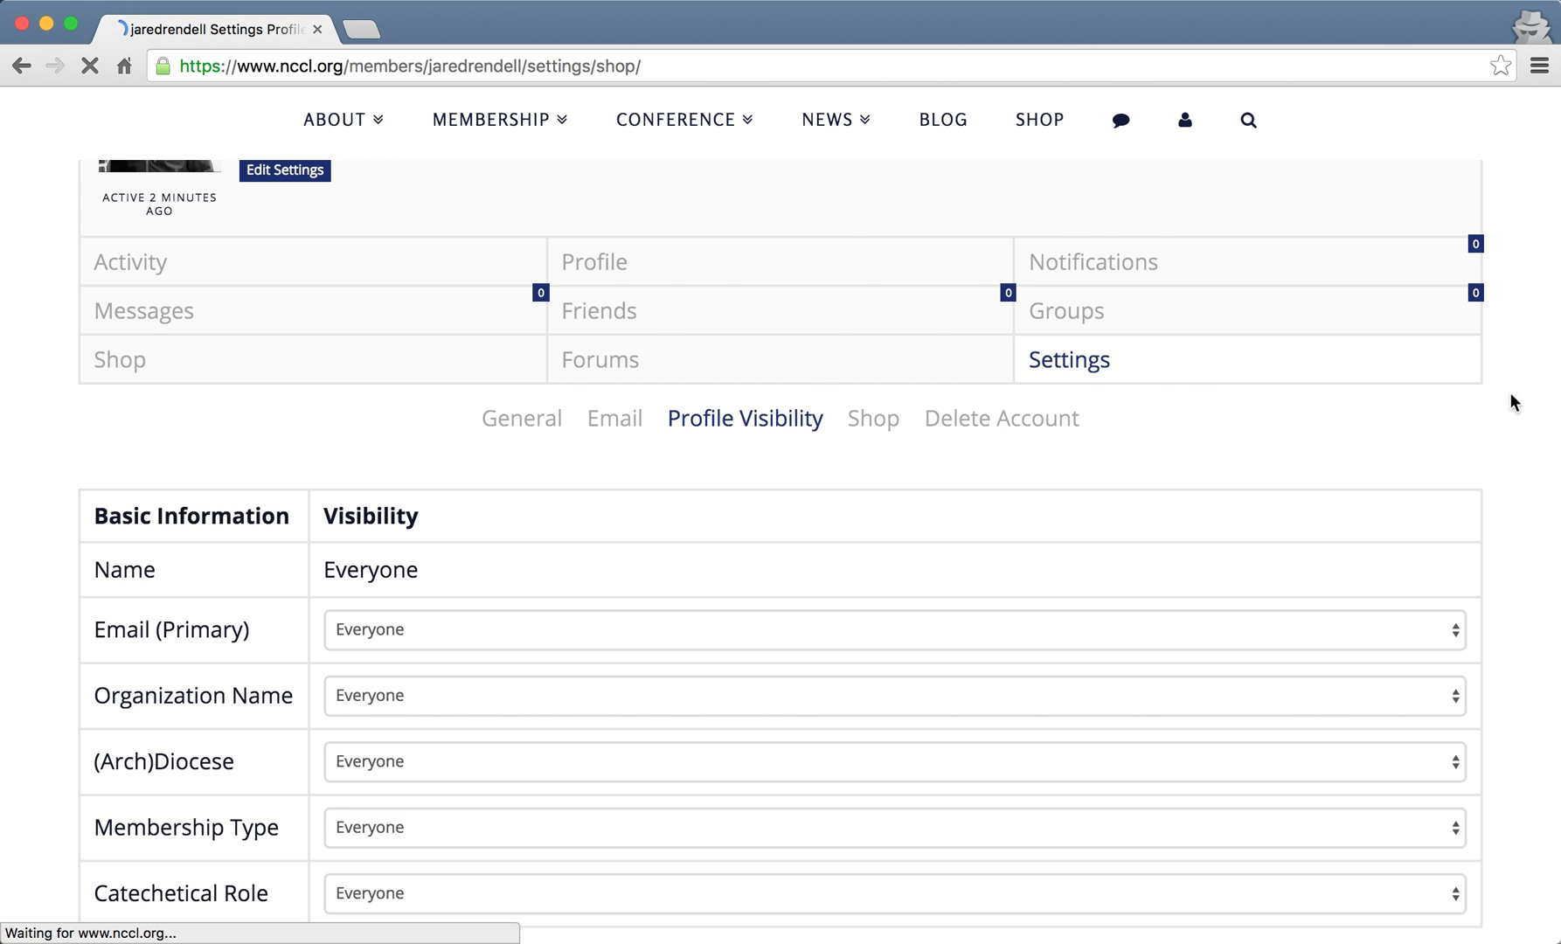
scroll(1511, 398, down, 8)
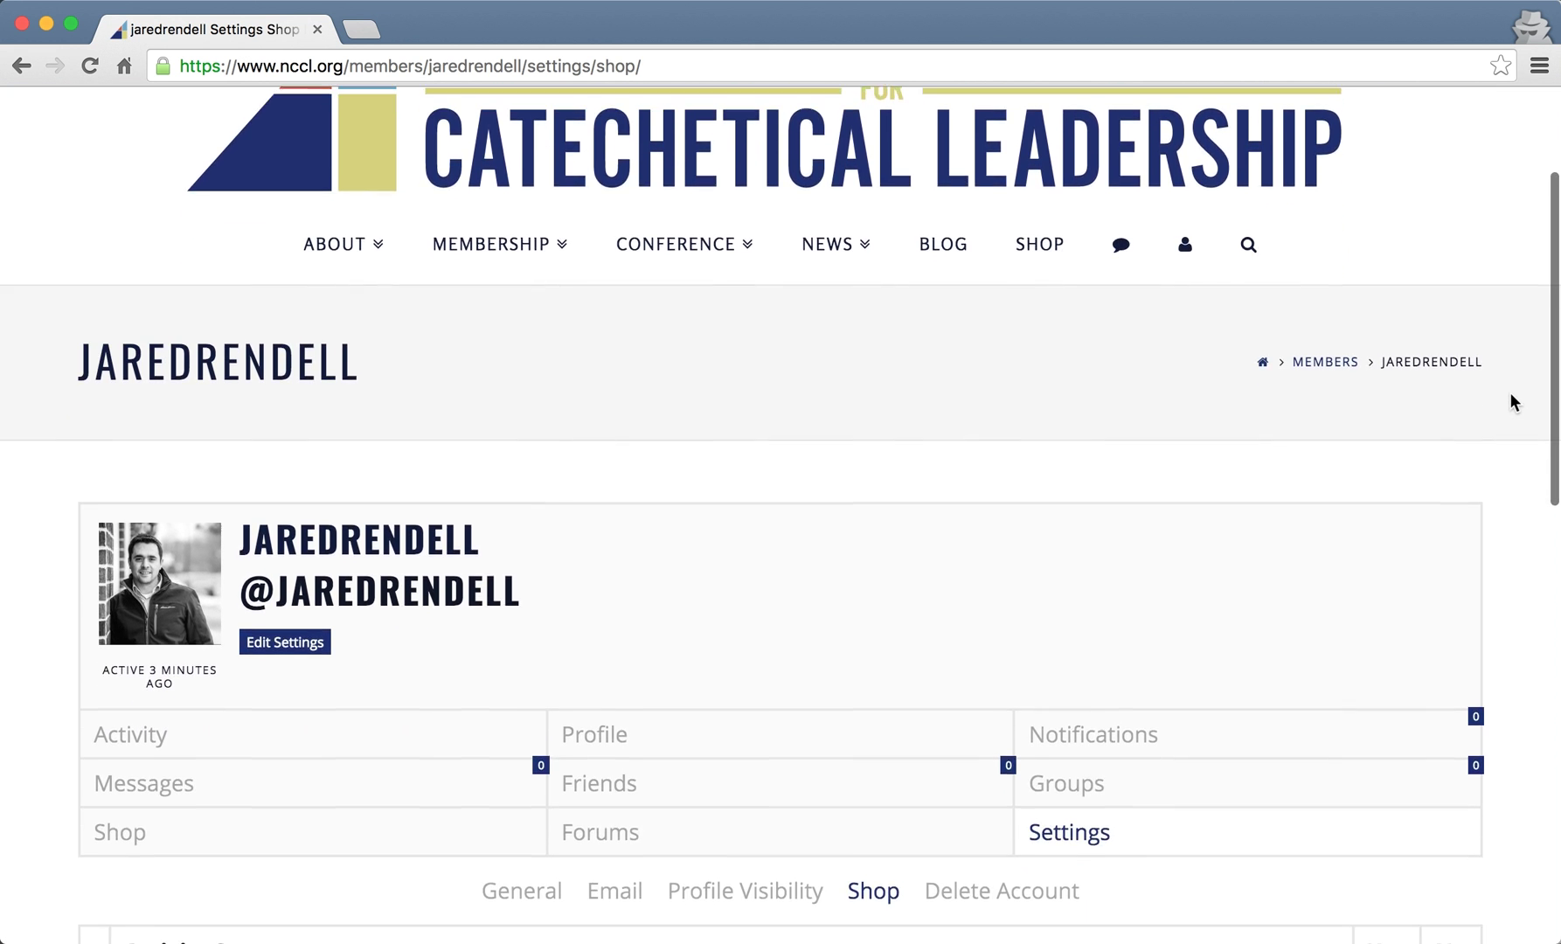
scroll(1510, 391, up, 1)
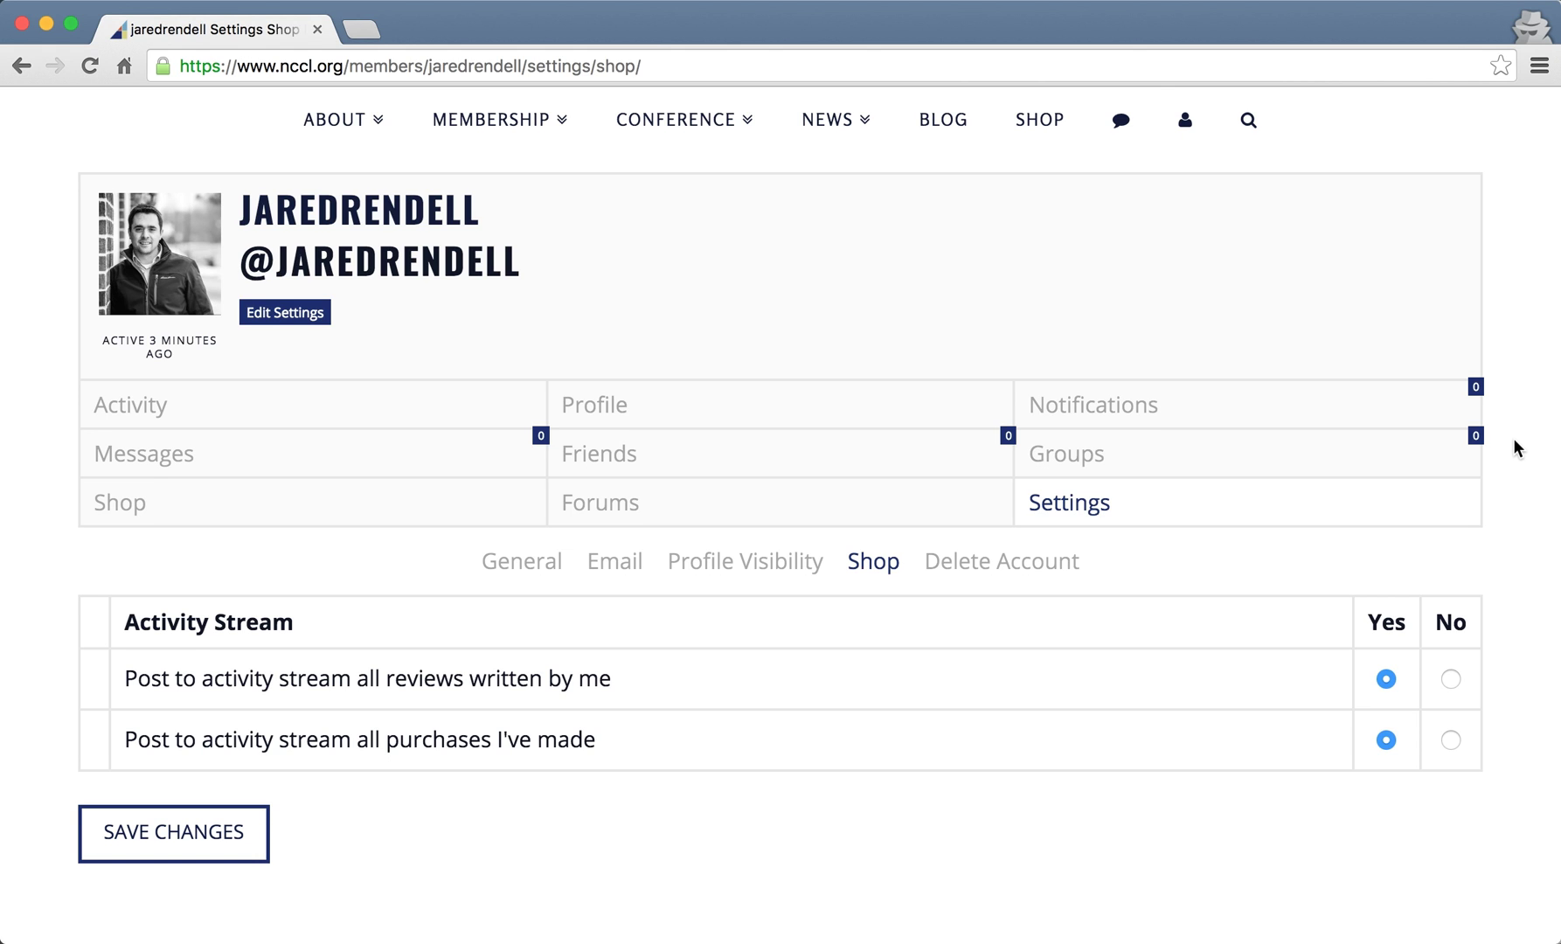
scroll(1514, 438, down, 1)
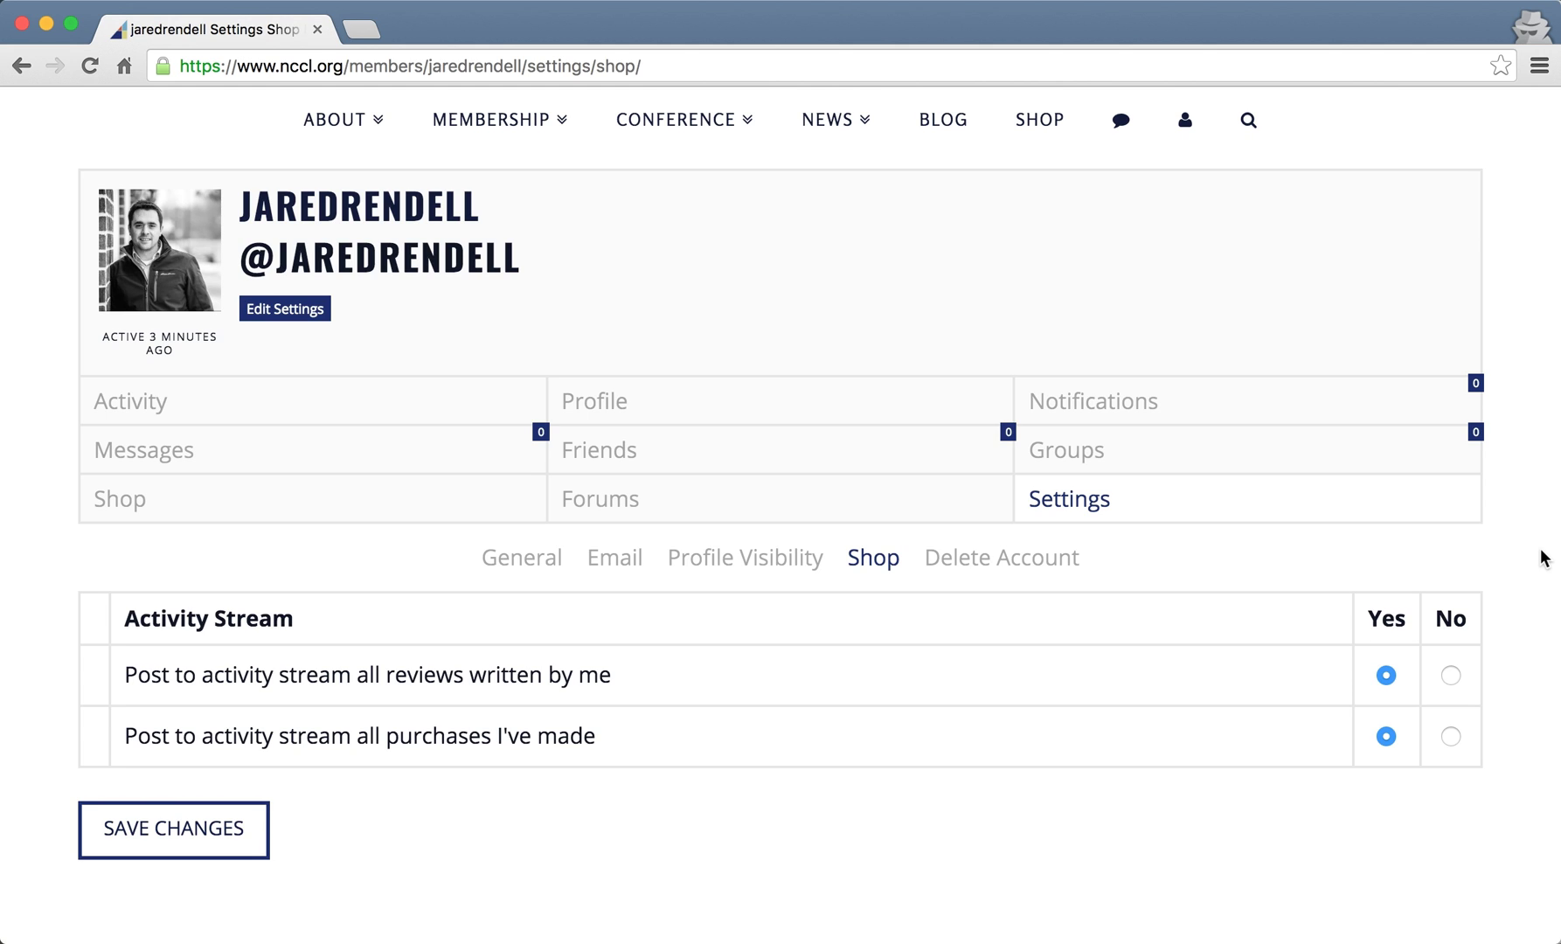
- View the public profile's Basic Information, showing only the Name, then go to the edit form
click(633, 404)
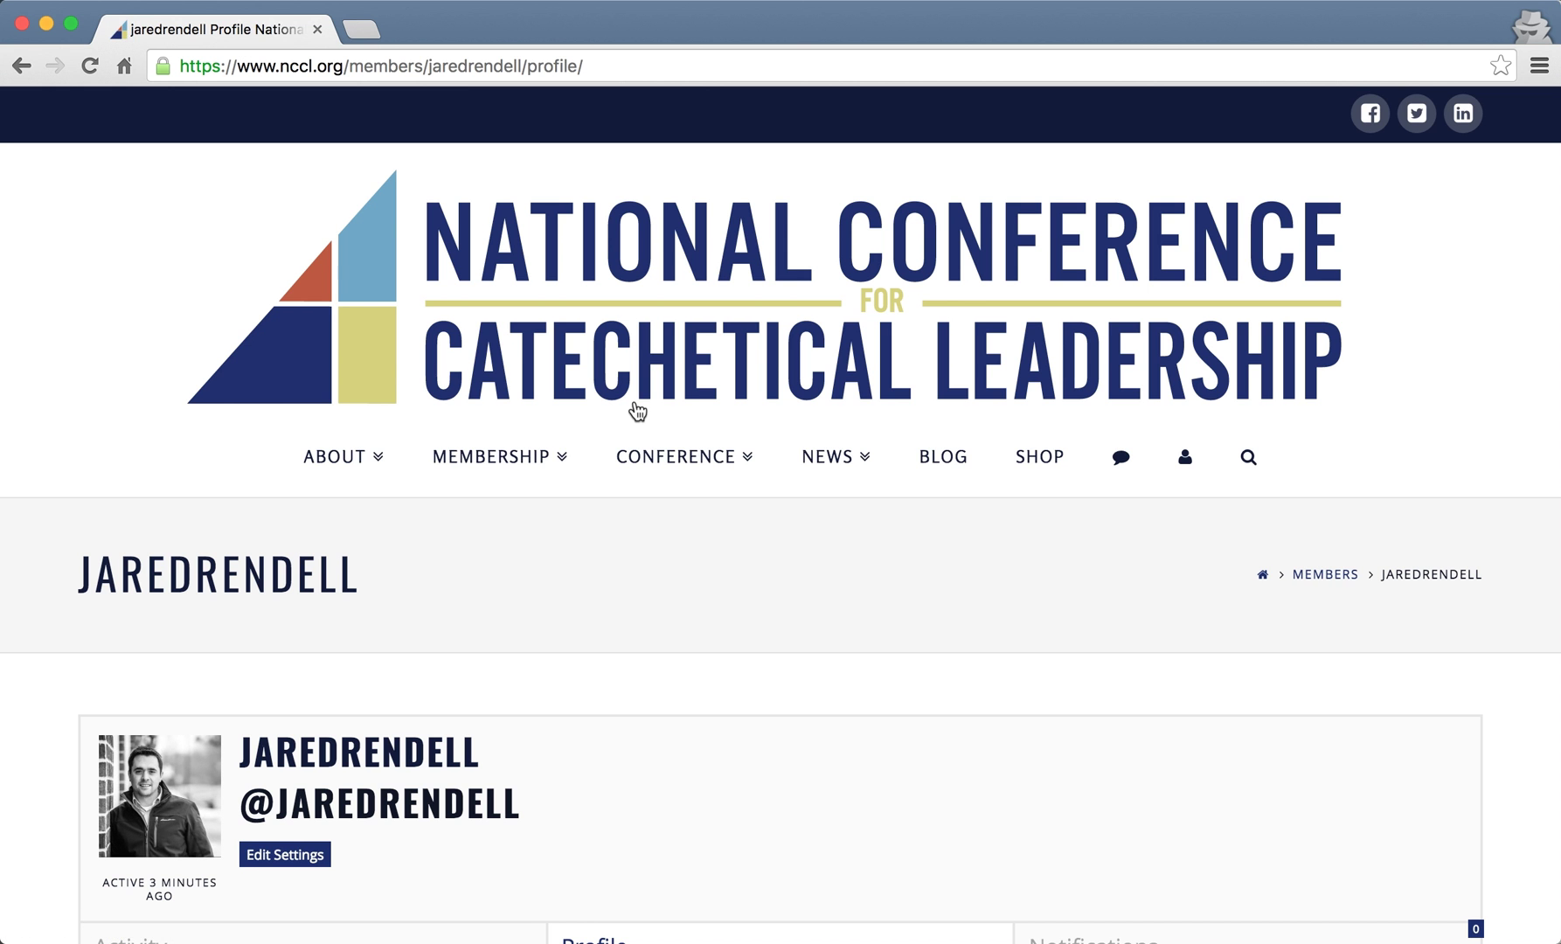
scroll(1552, 792, down, 6)
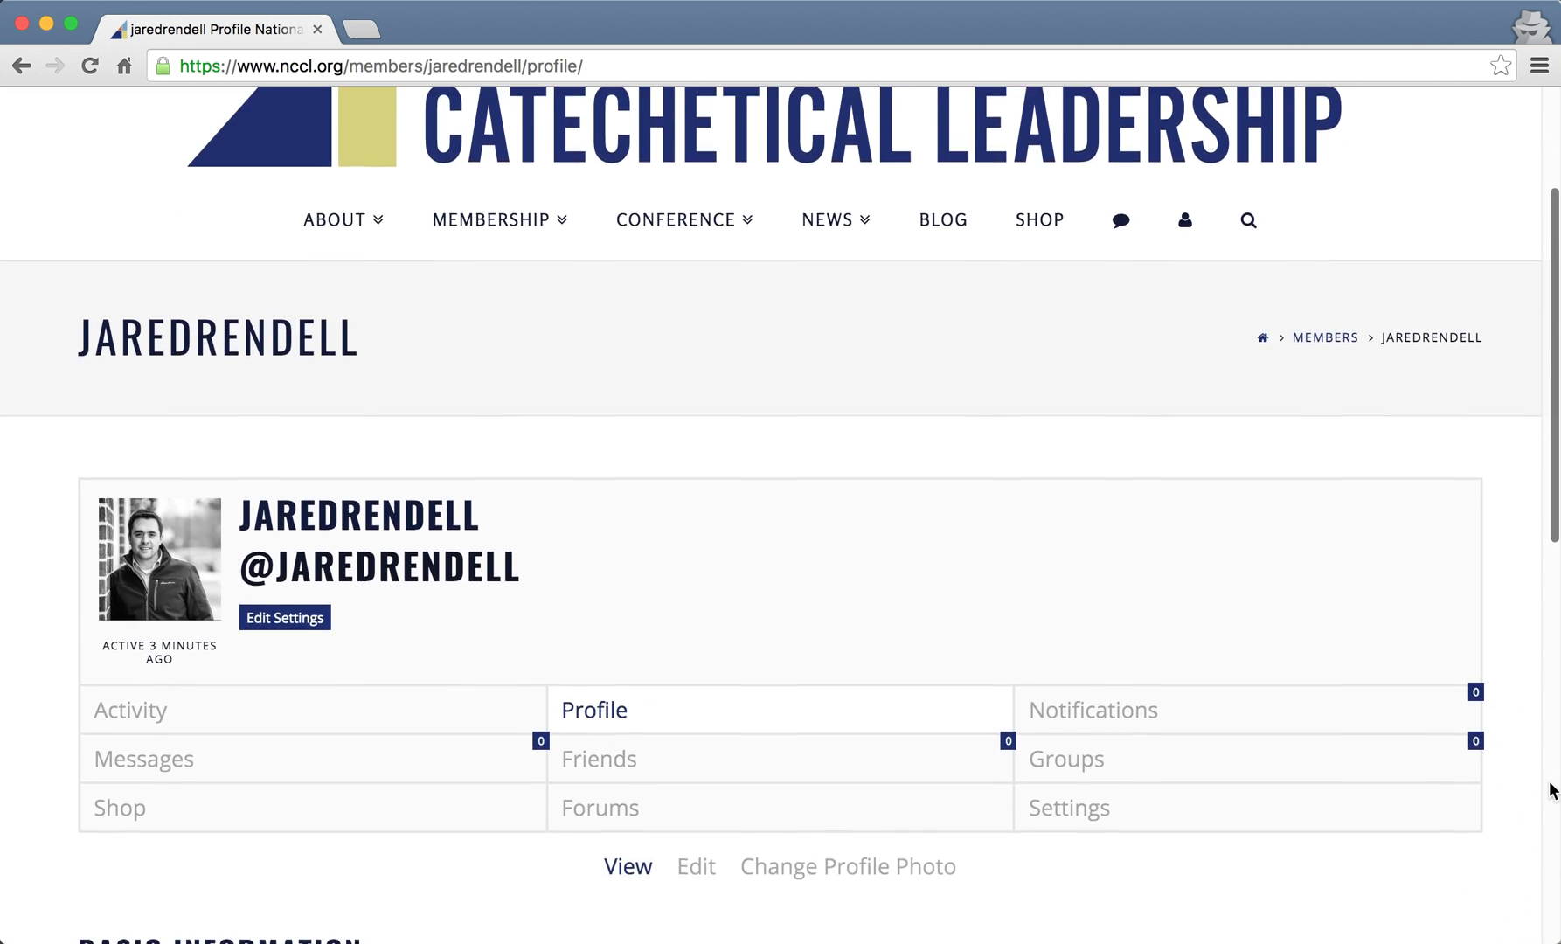
scroll(1552, 791, down, 1)
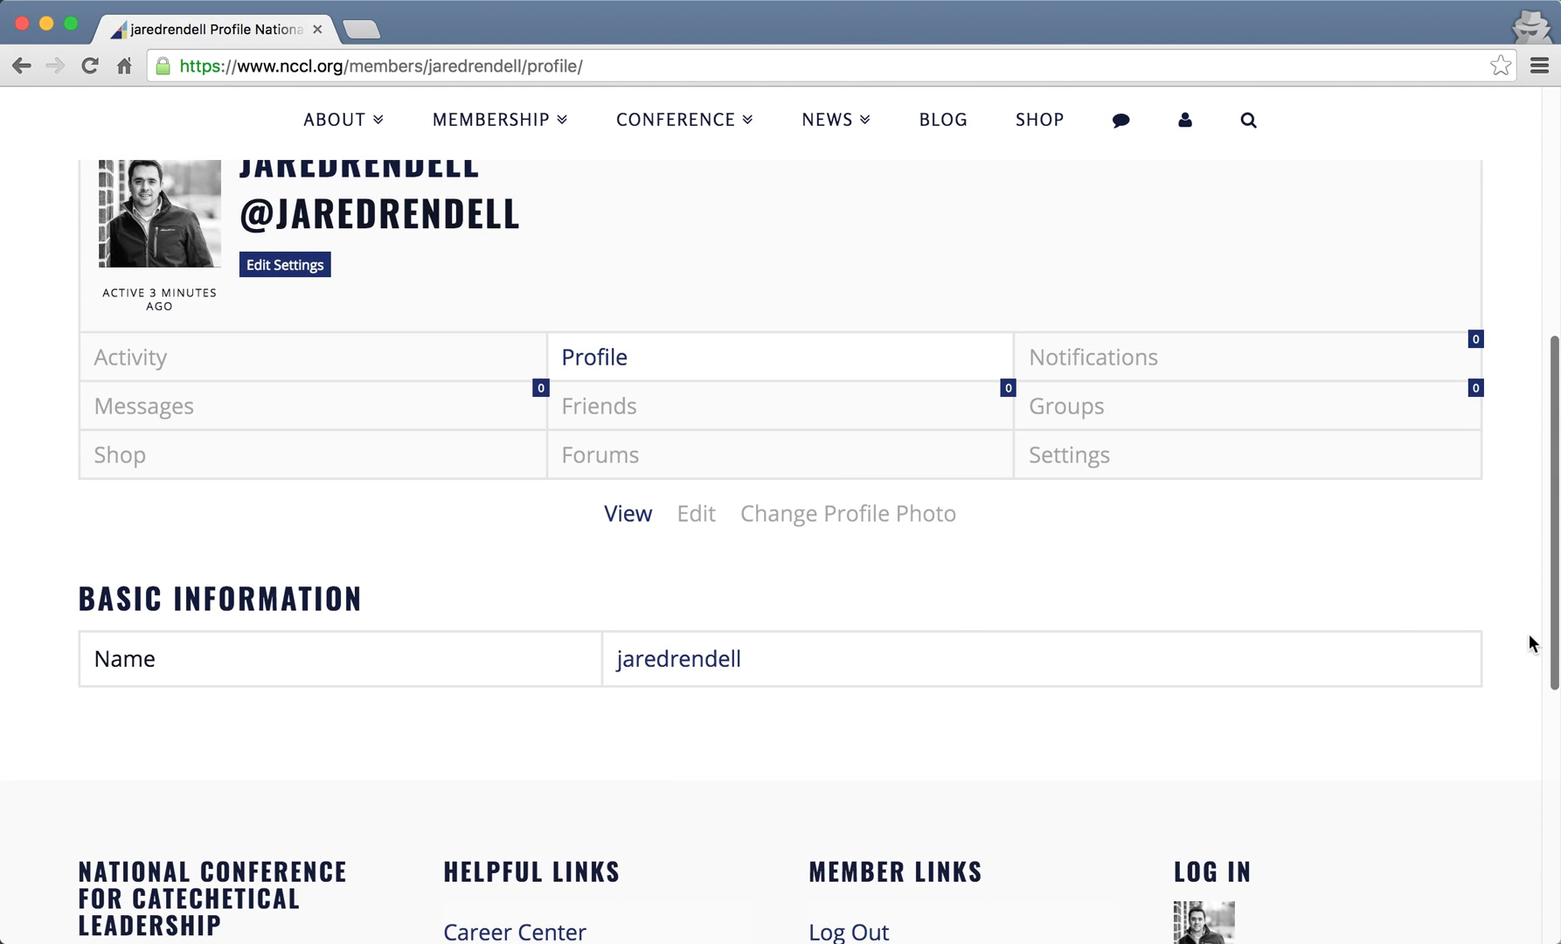
scroll(919, 715, down, 1)
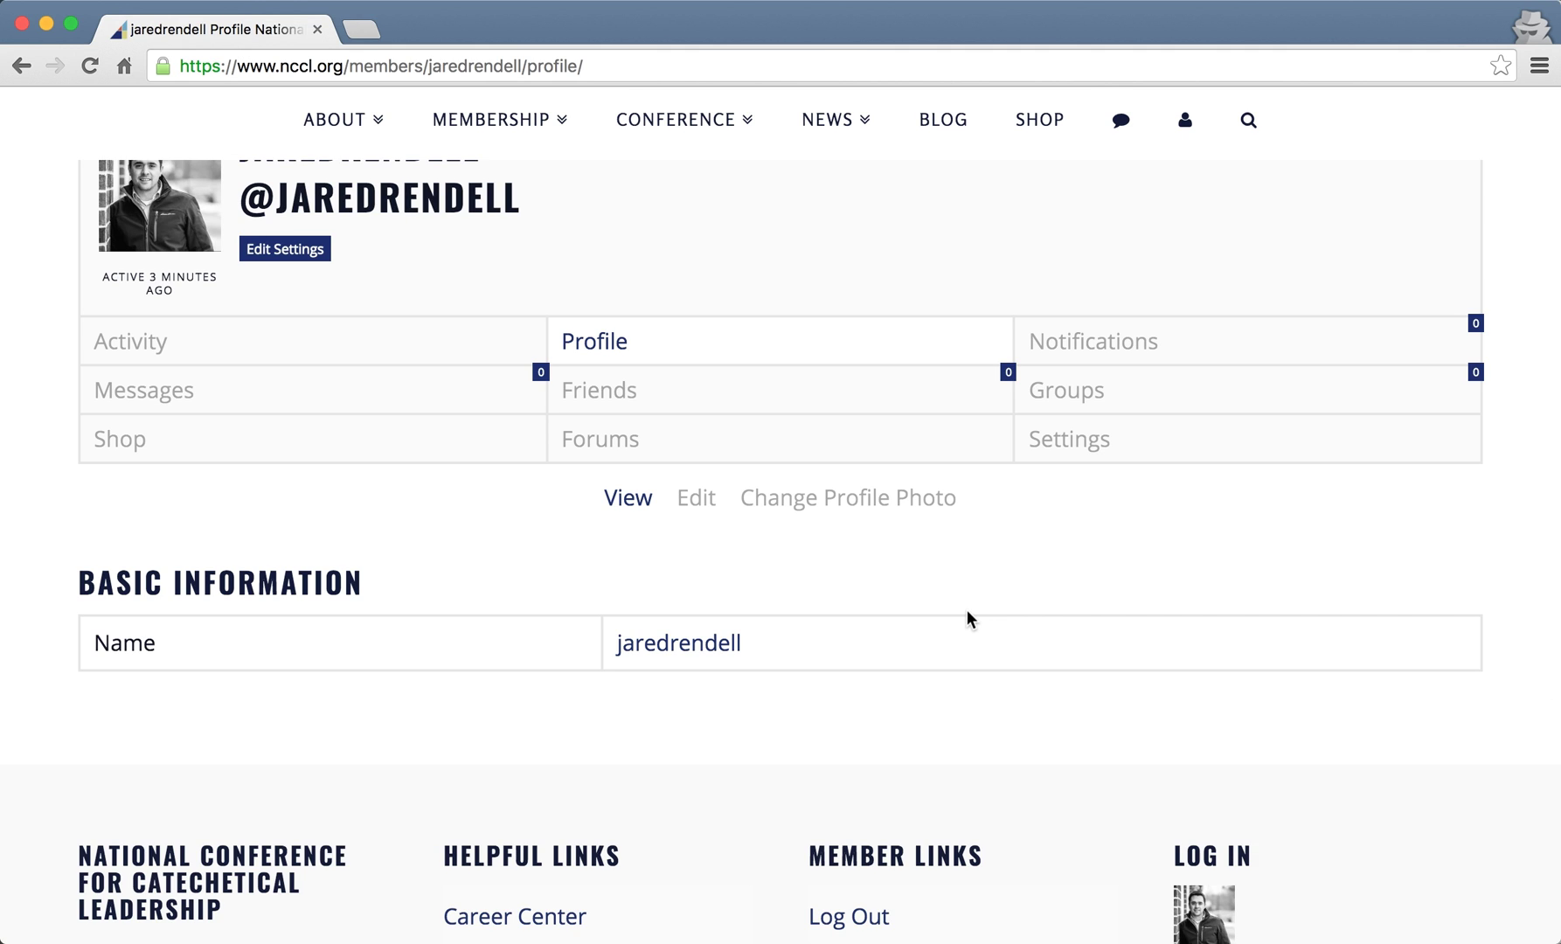
click(696, 497)
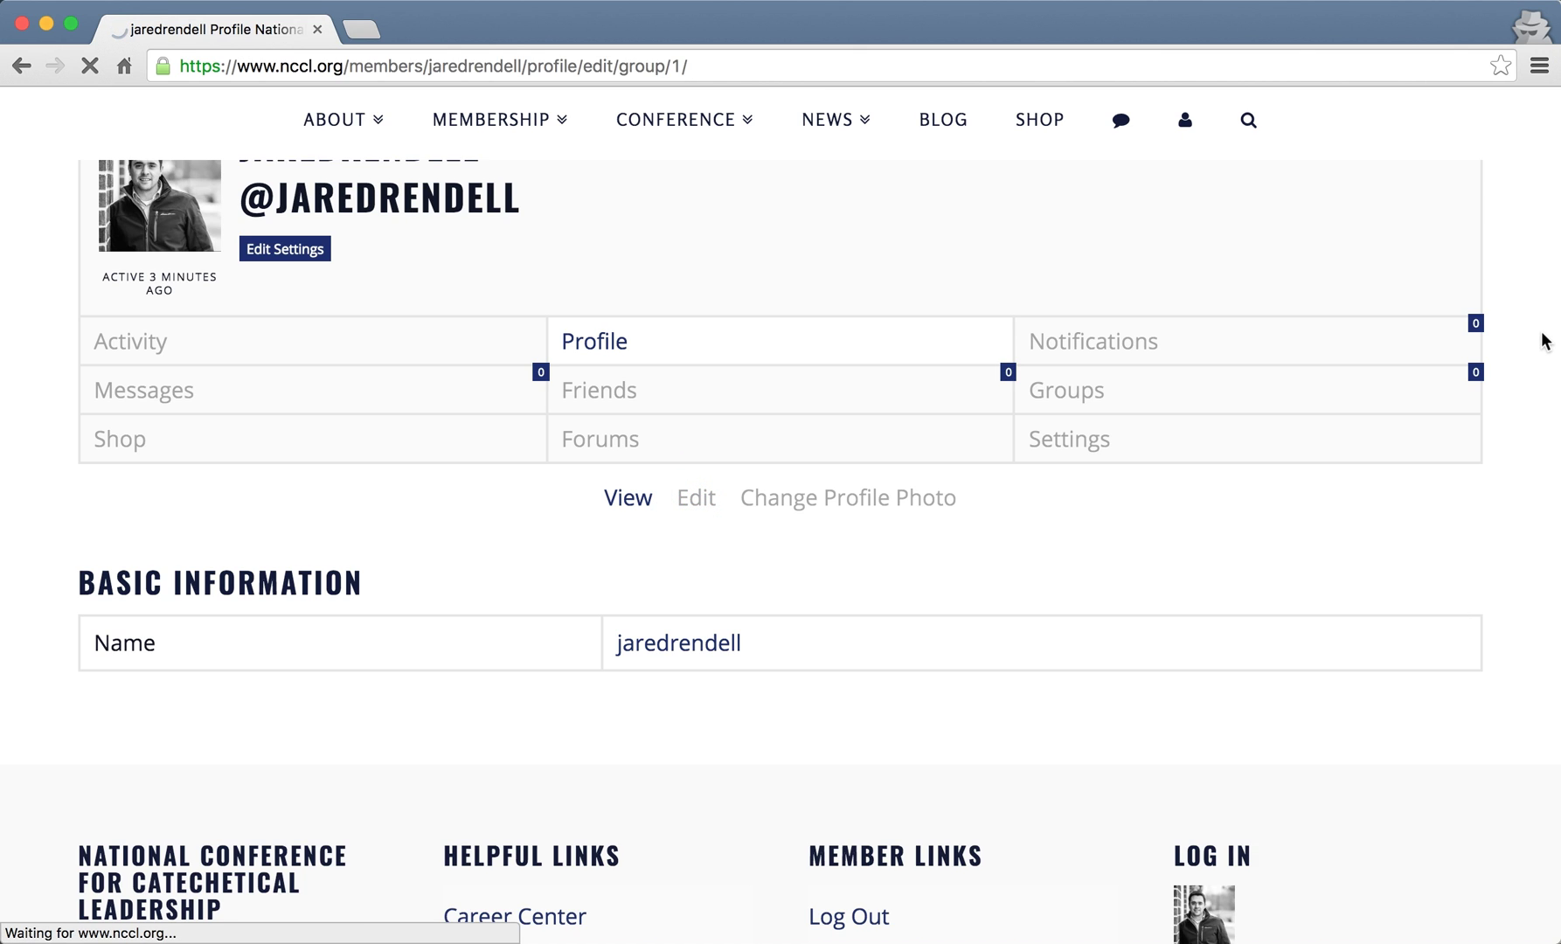
- Scroll the edit form to the Name, Email, Organization Name and (Arch)Diocese (Ogdensburg) fields
scroll(1542, 341, down, 1)
scroll(1543, 341, down, 10)
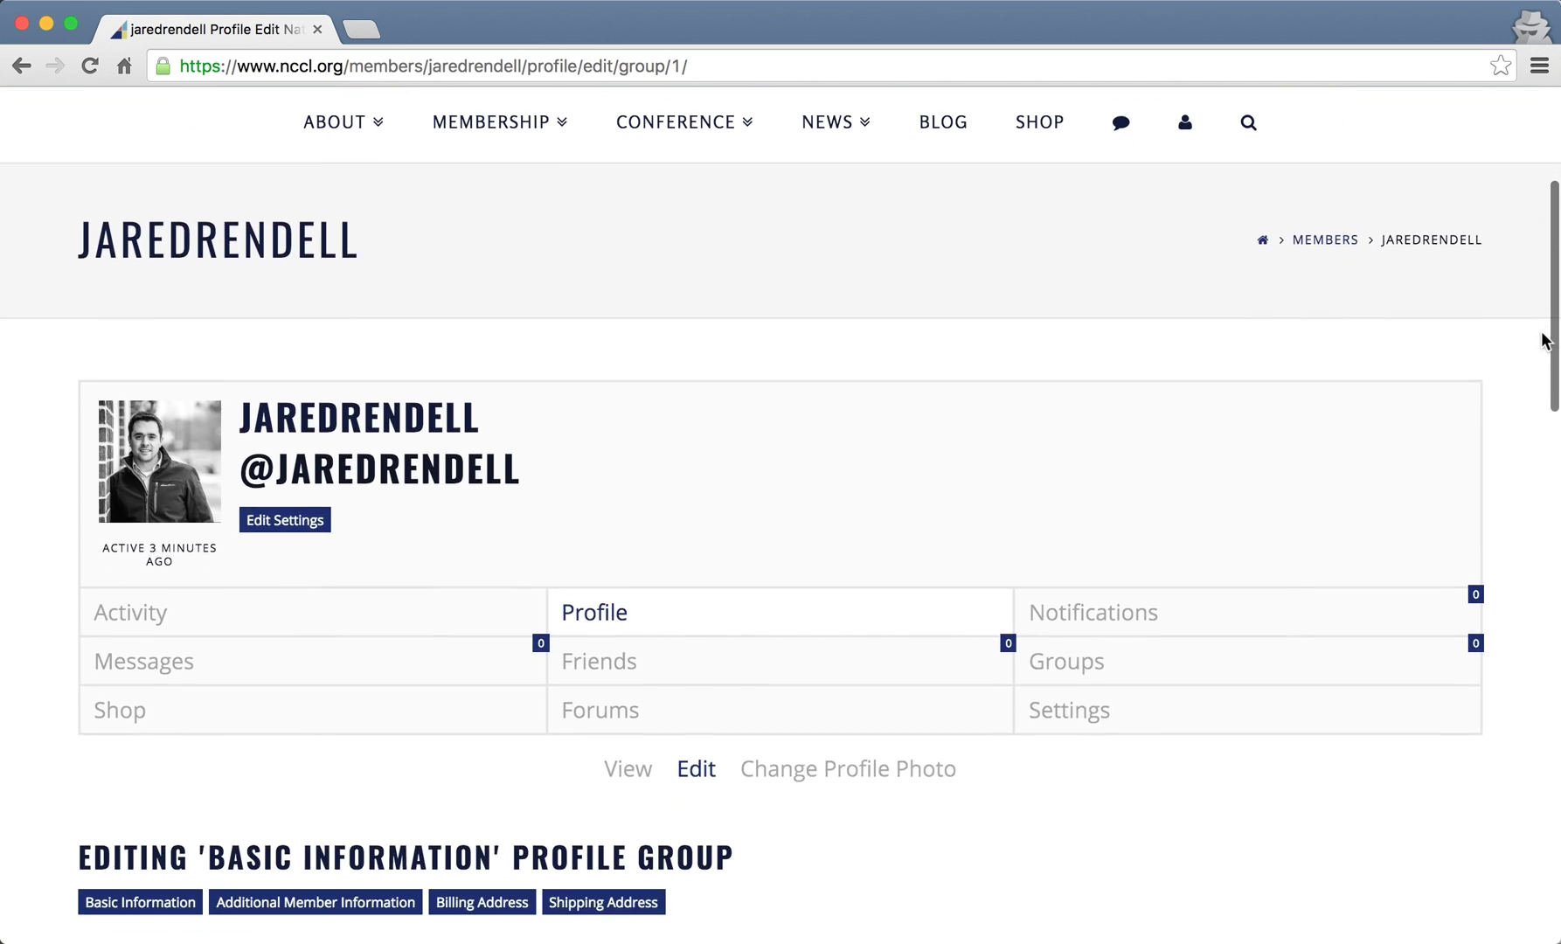
scroll(1510, 464, down, 4)
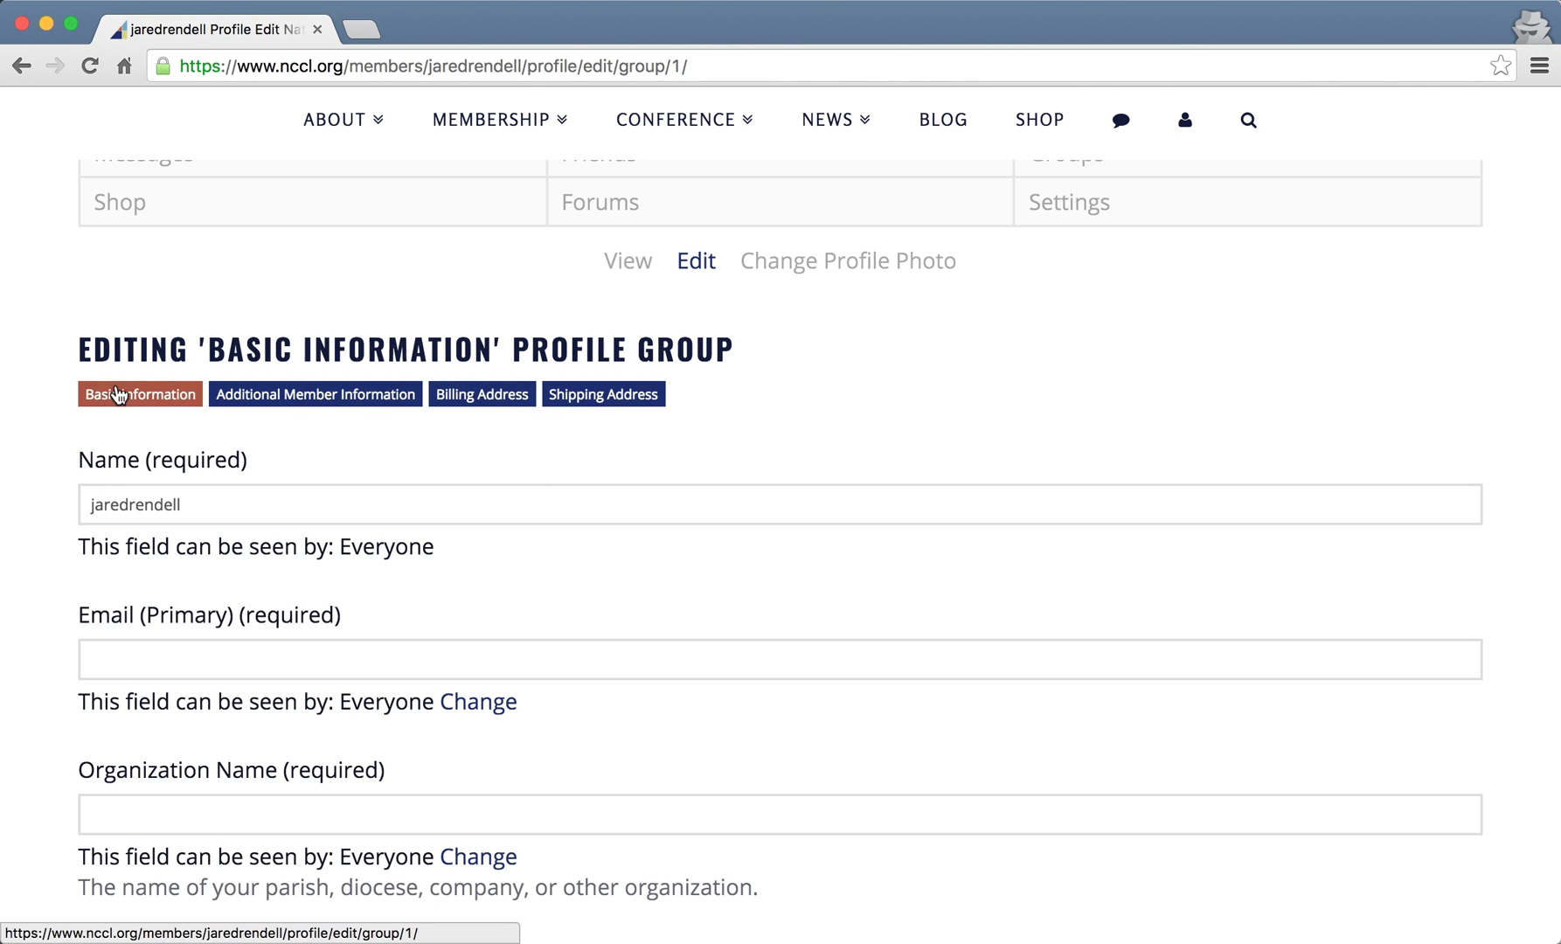
drag(71, 346, 759, 366)
click(838, 359)
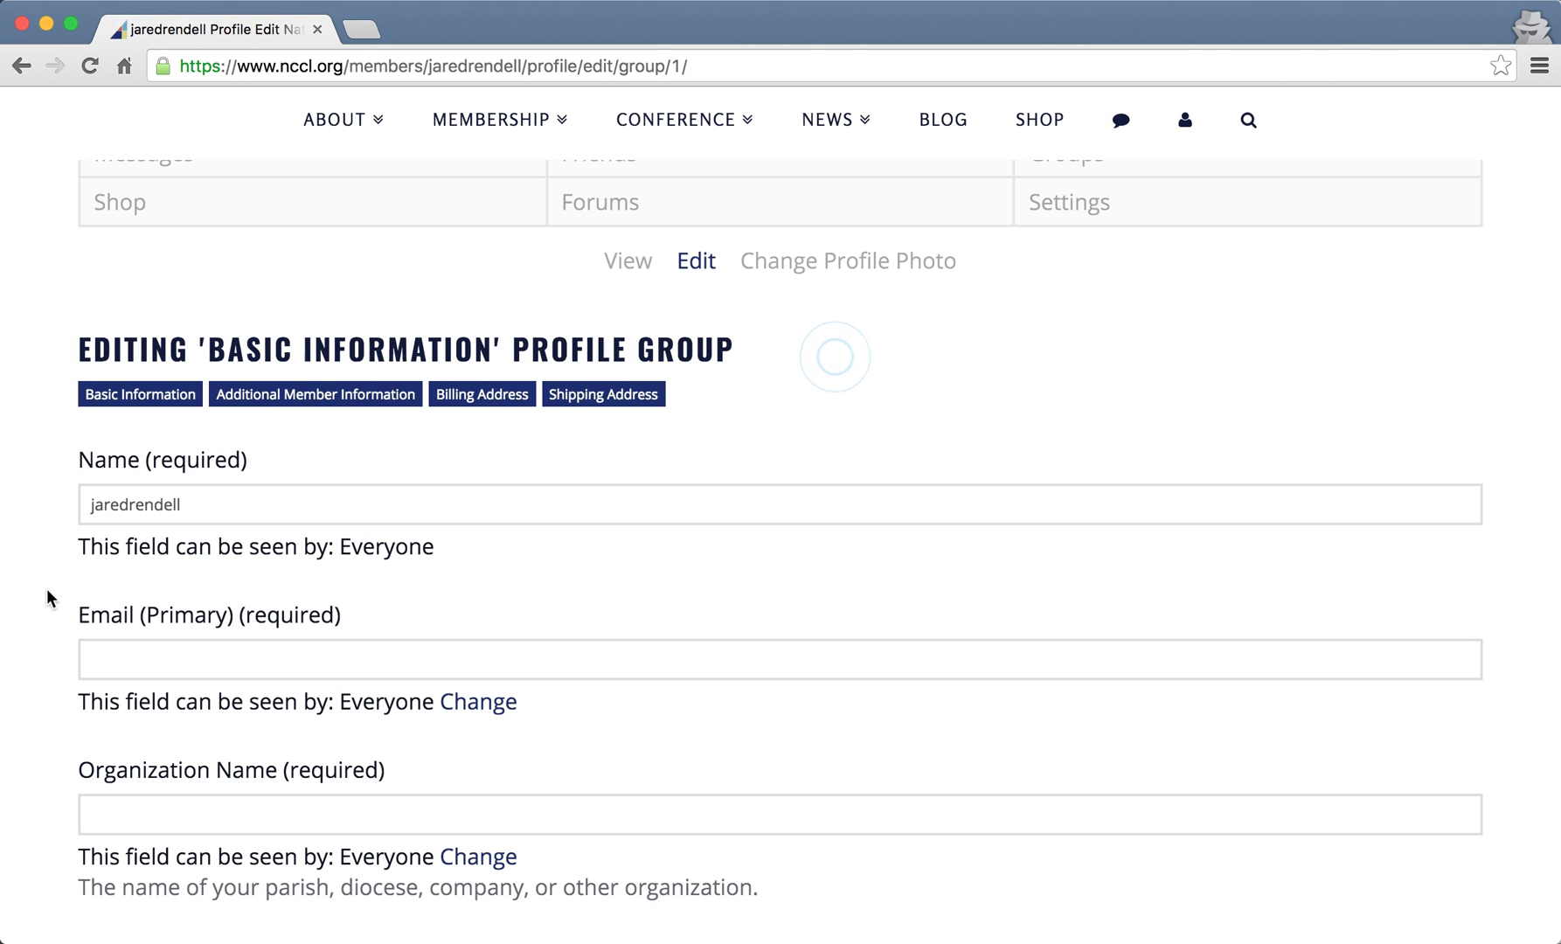
scroll(24, 614, down, 1)
scroll(25, 624, down, 1)
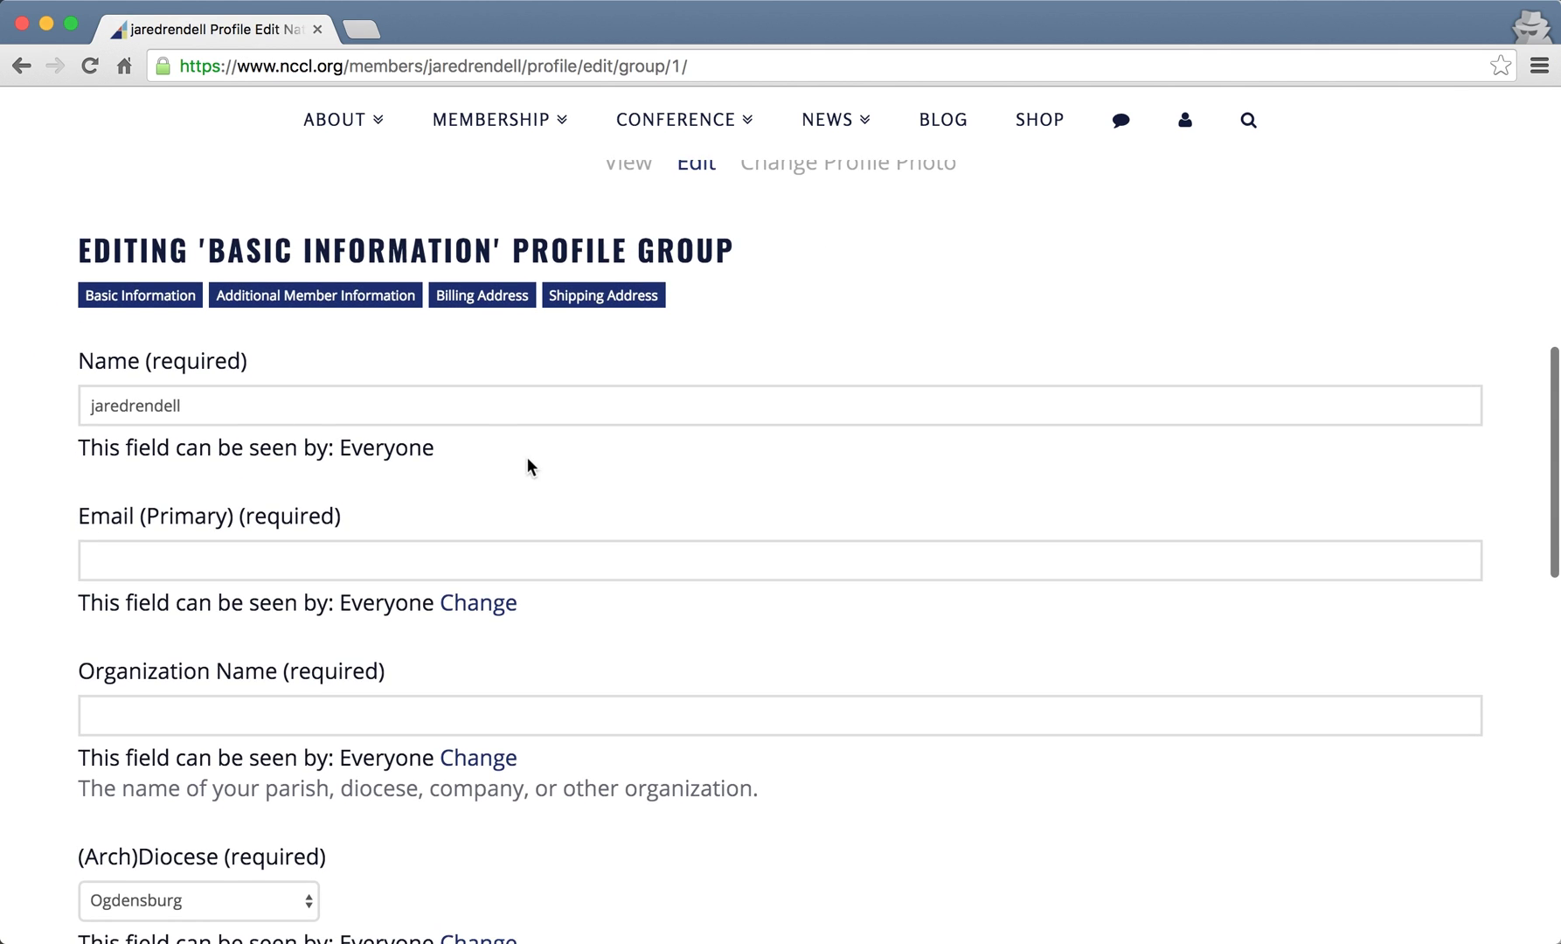
double_click(260, 410)
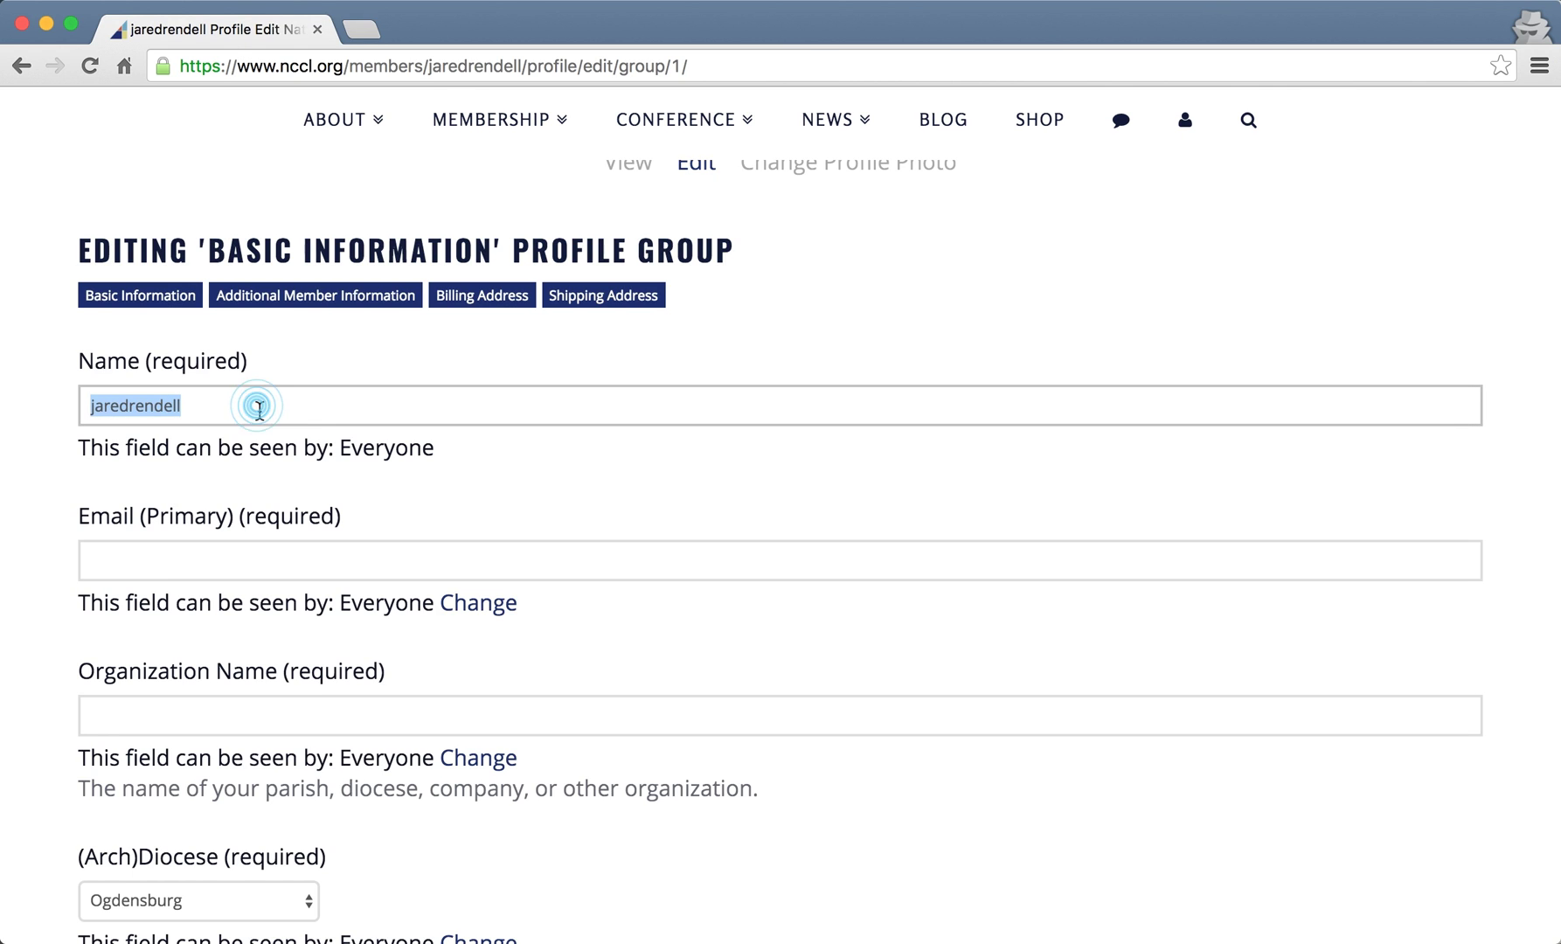
key(BackSpace)
key(BackSpace)
key(BackSpace)
key(BackSpace)
key(BackSpace)
key(BackSpace)
key(BackSpace)
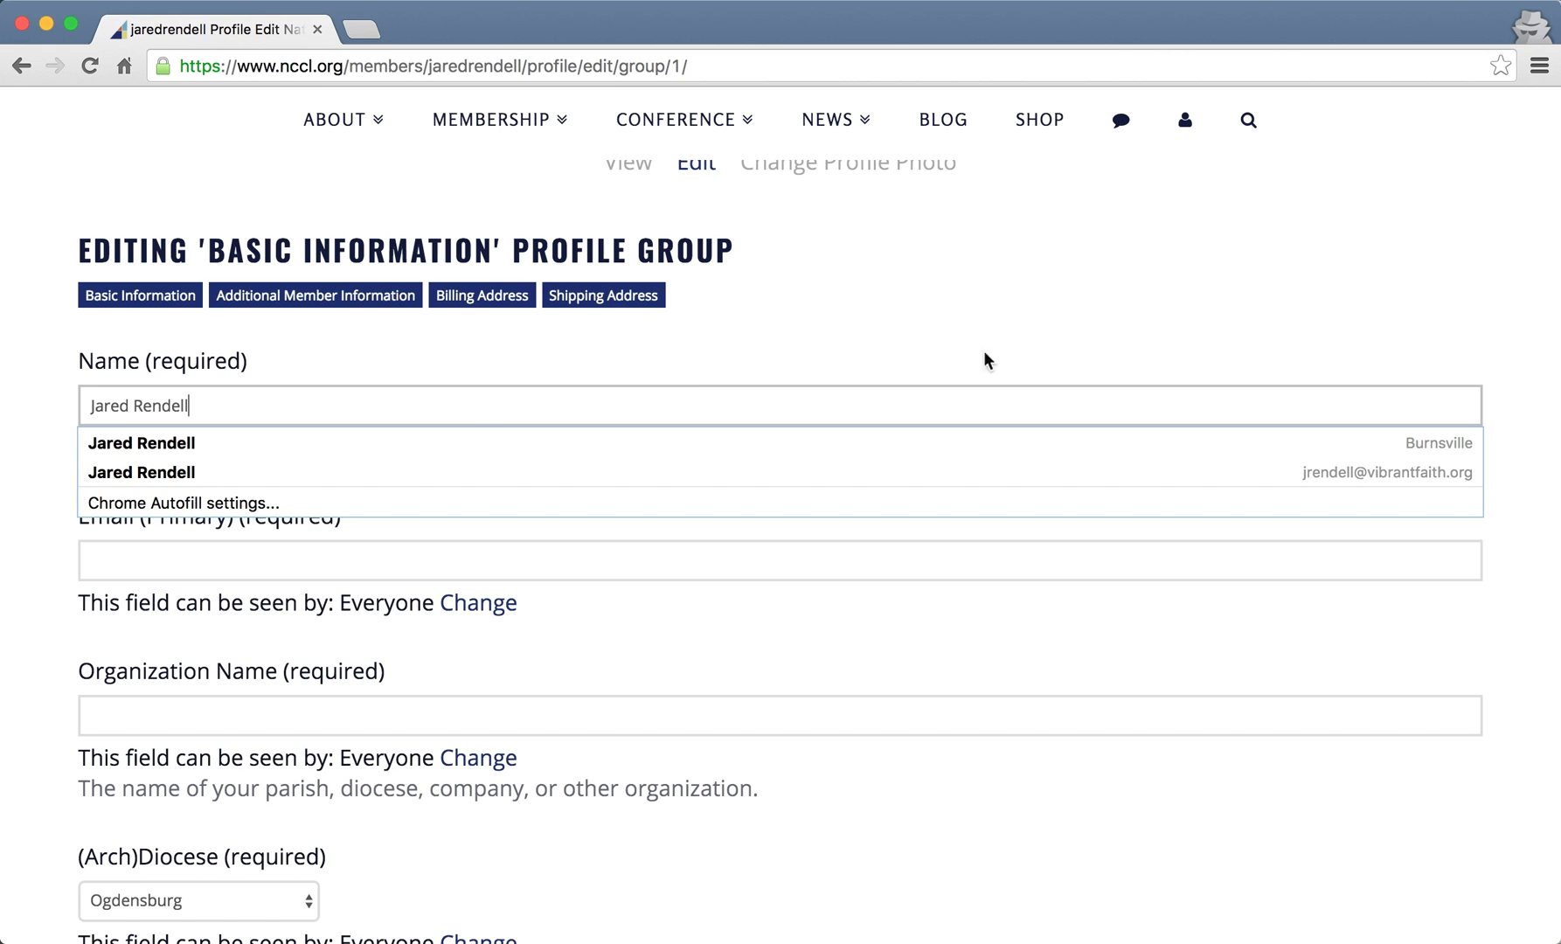
click(948, 280)
scroll(935, 389, down, 1)
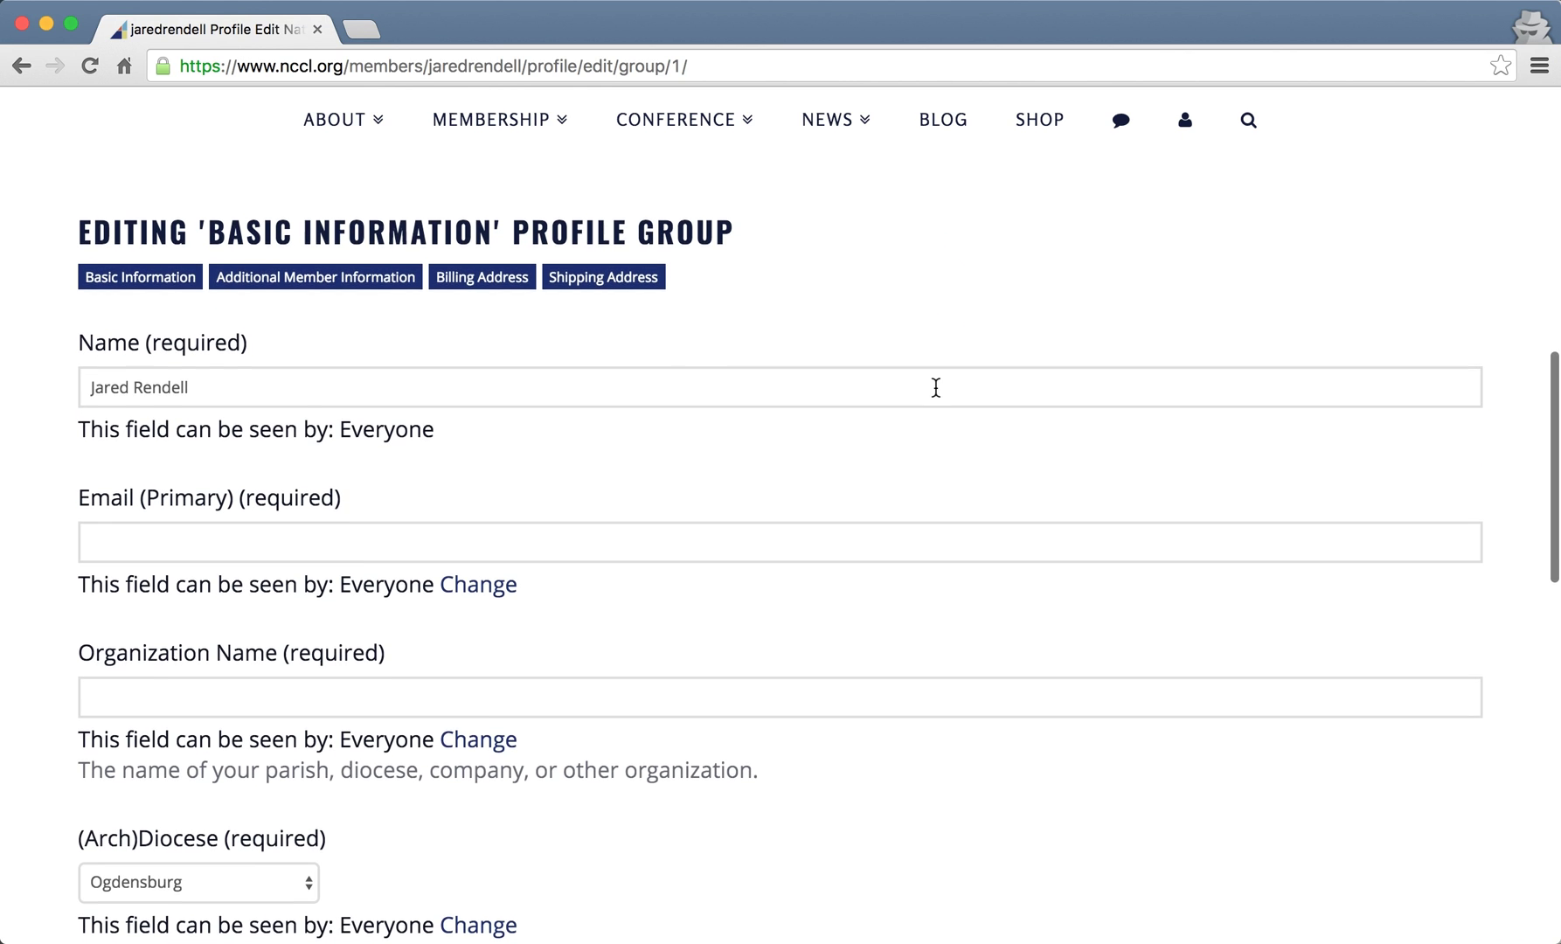
click(242, 529)
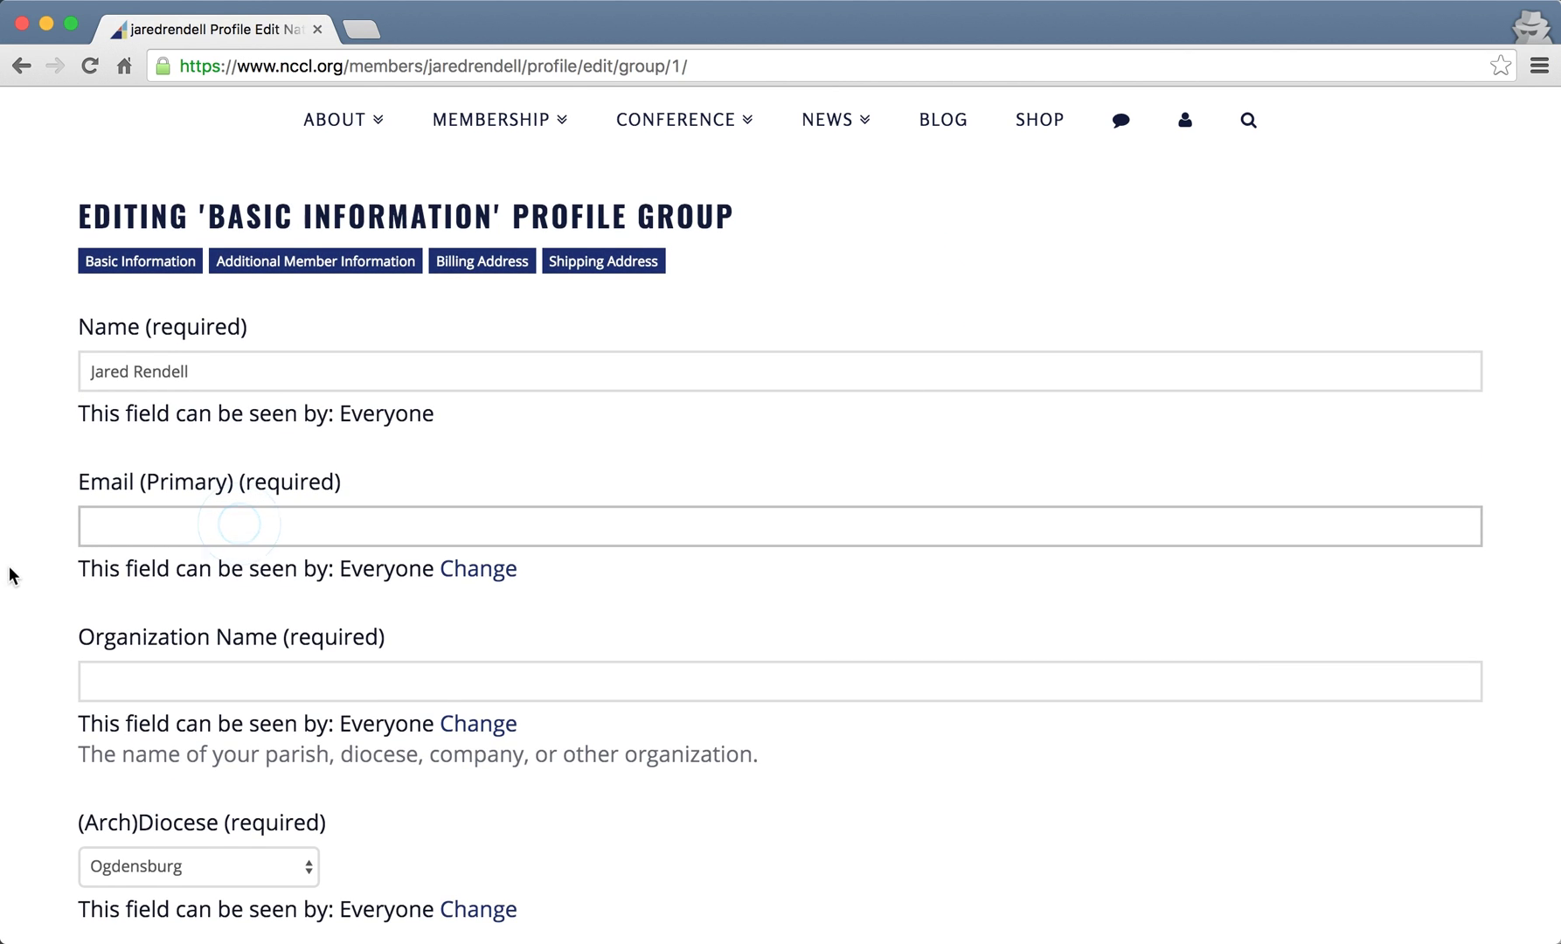
scroll(18, 558, down, 1)
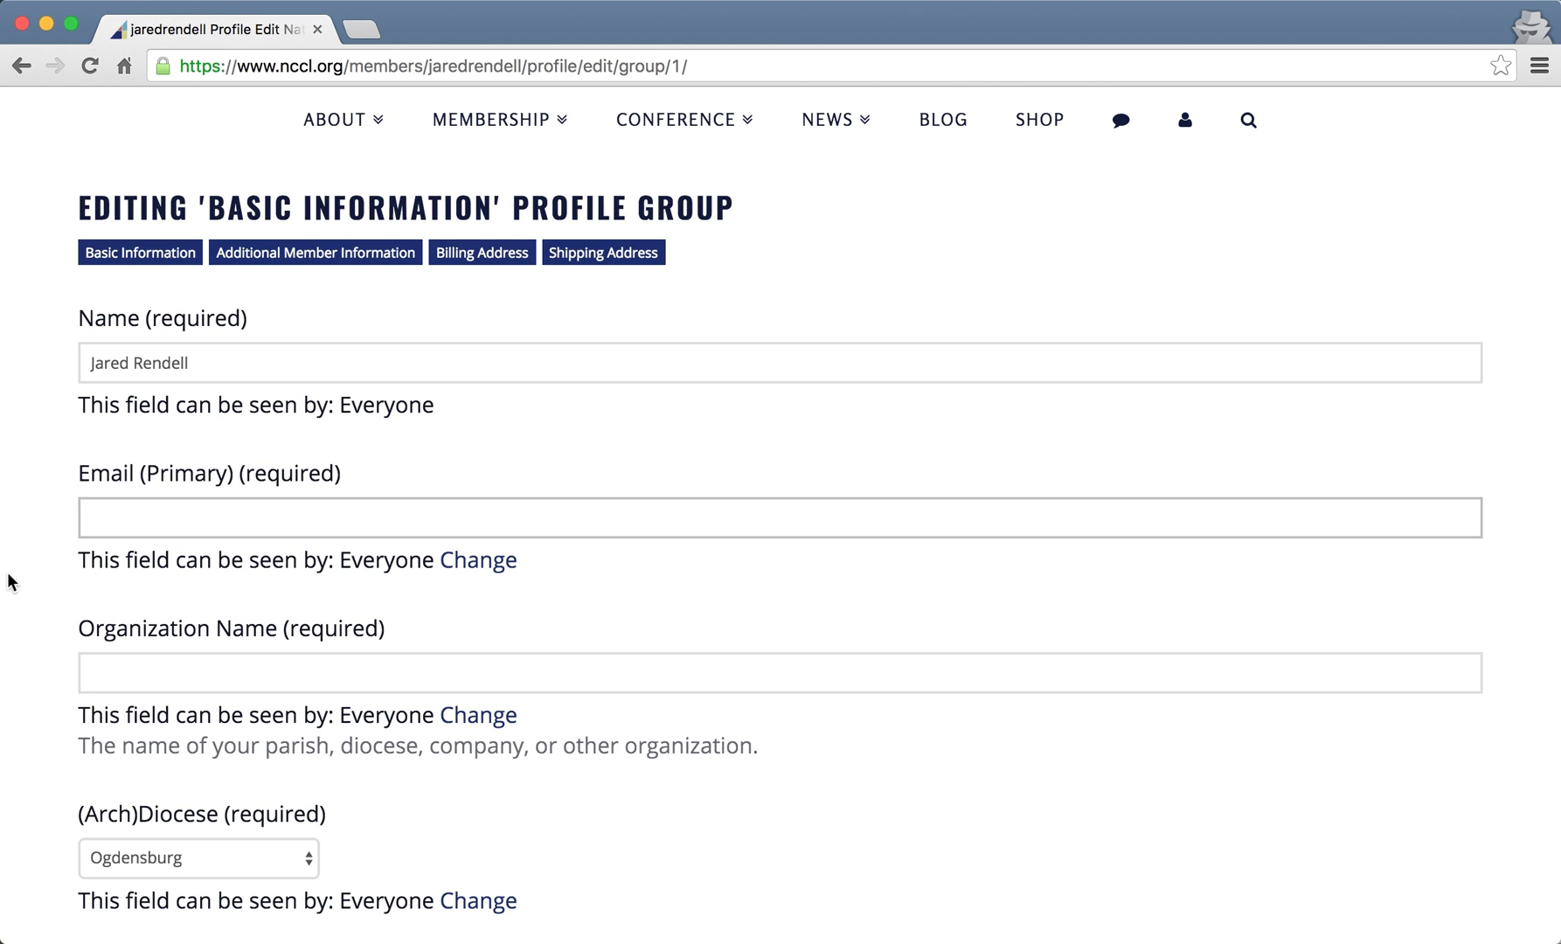
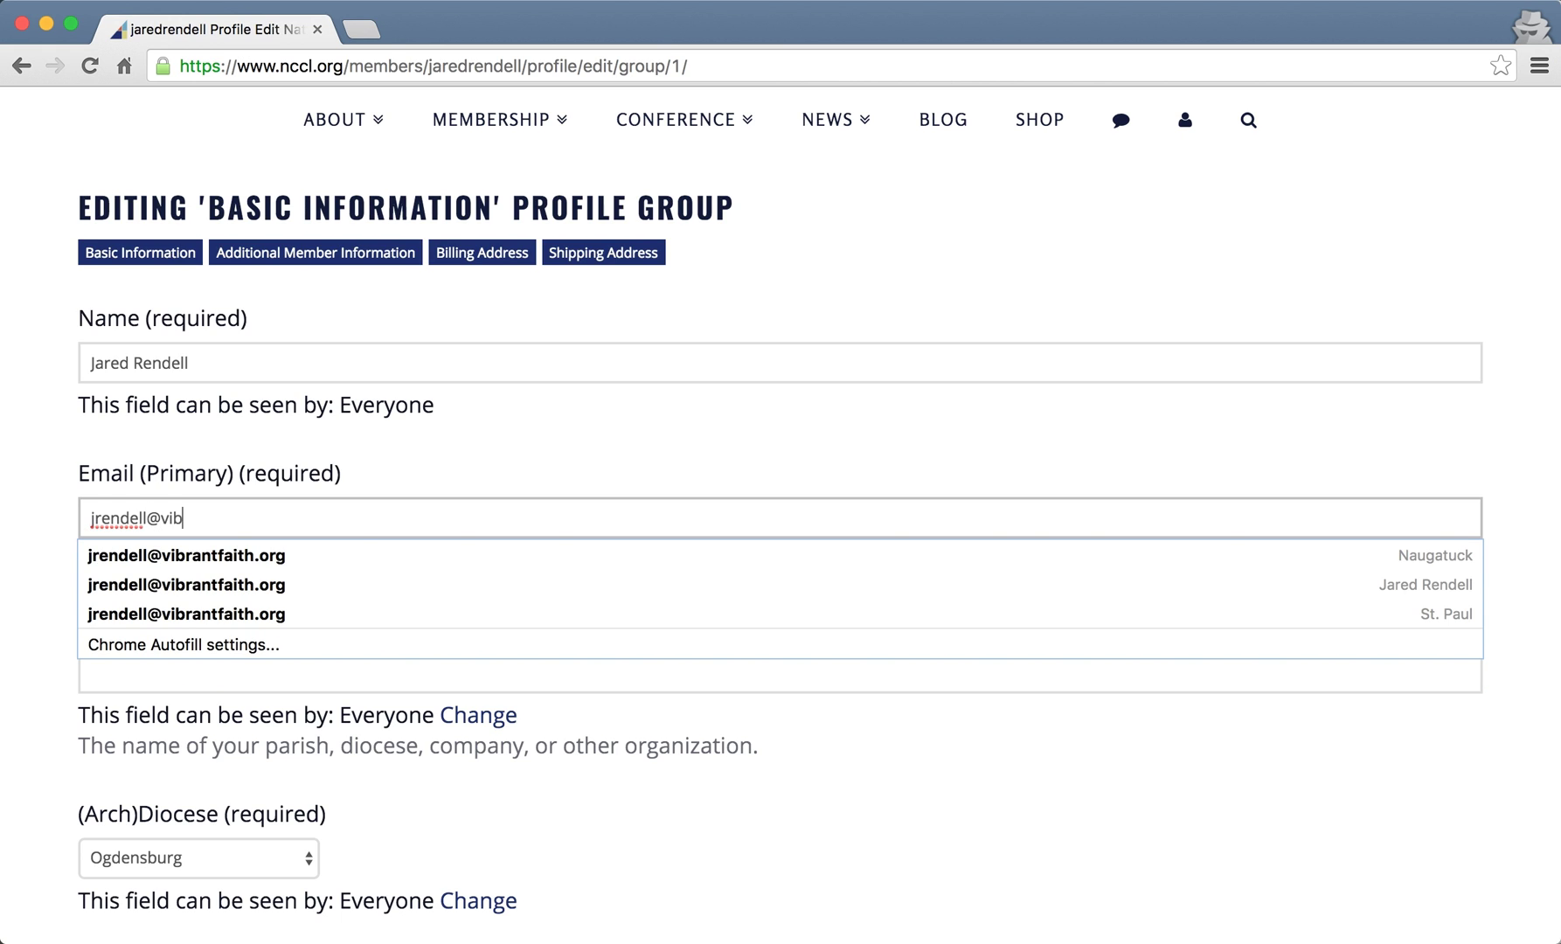
key(Tab)
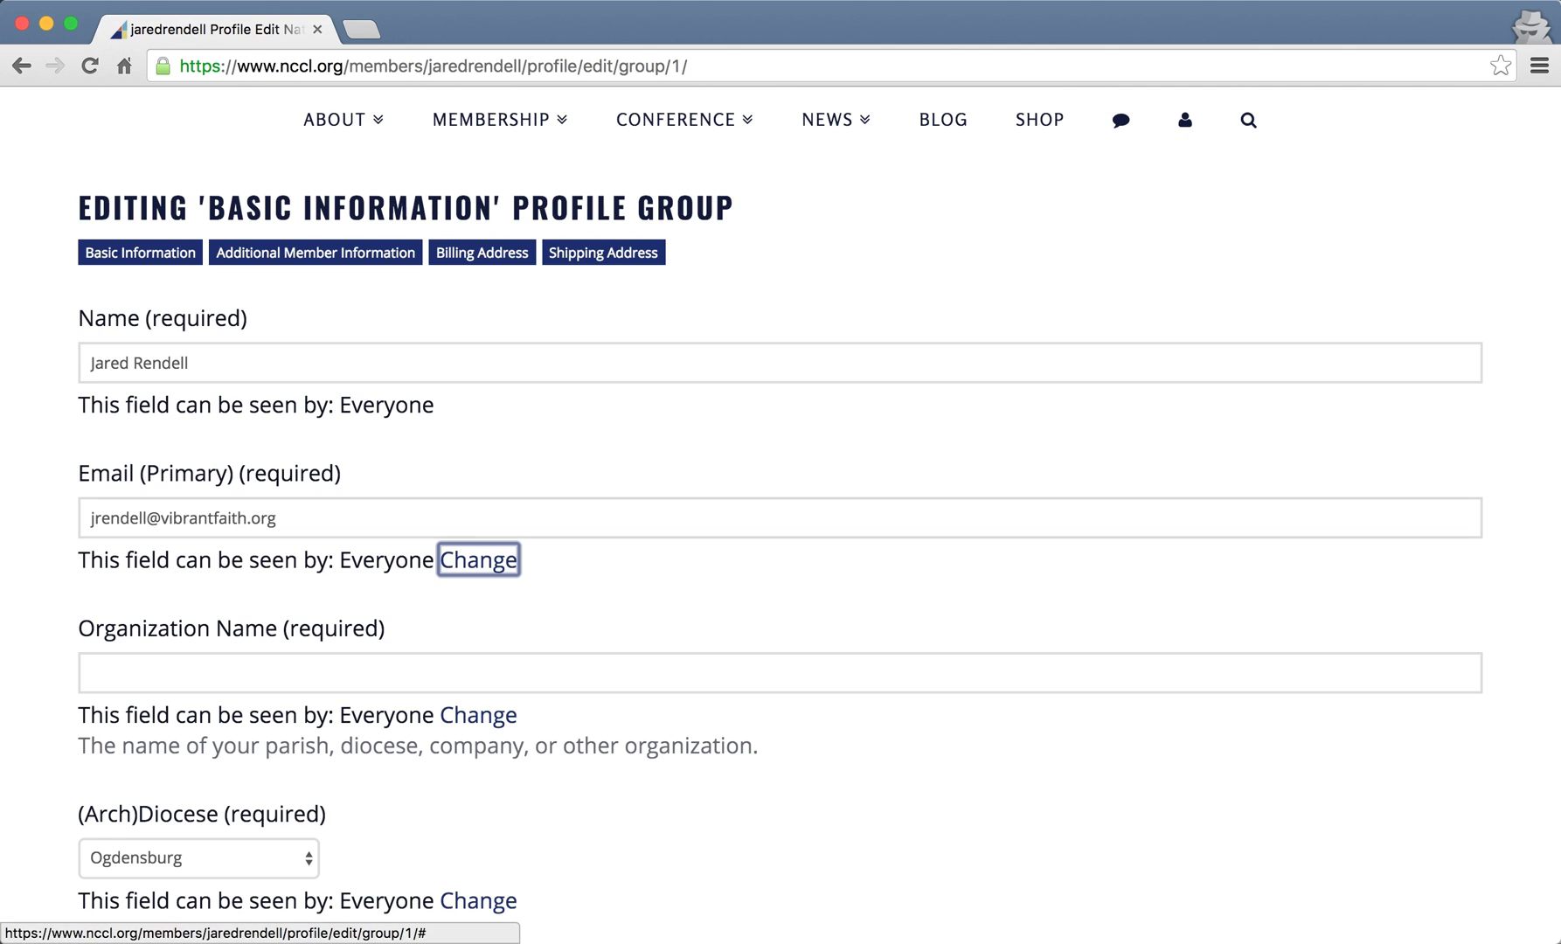
click(525, 410)
scroll(420, 463, down, 3)
click(321, 490)
text(Vibrant Faith)
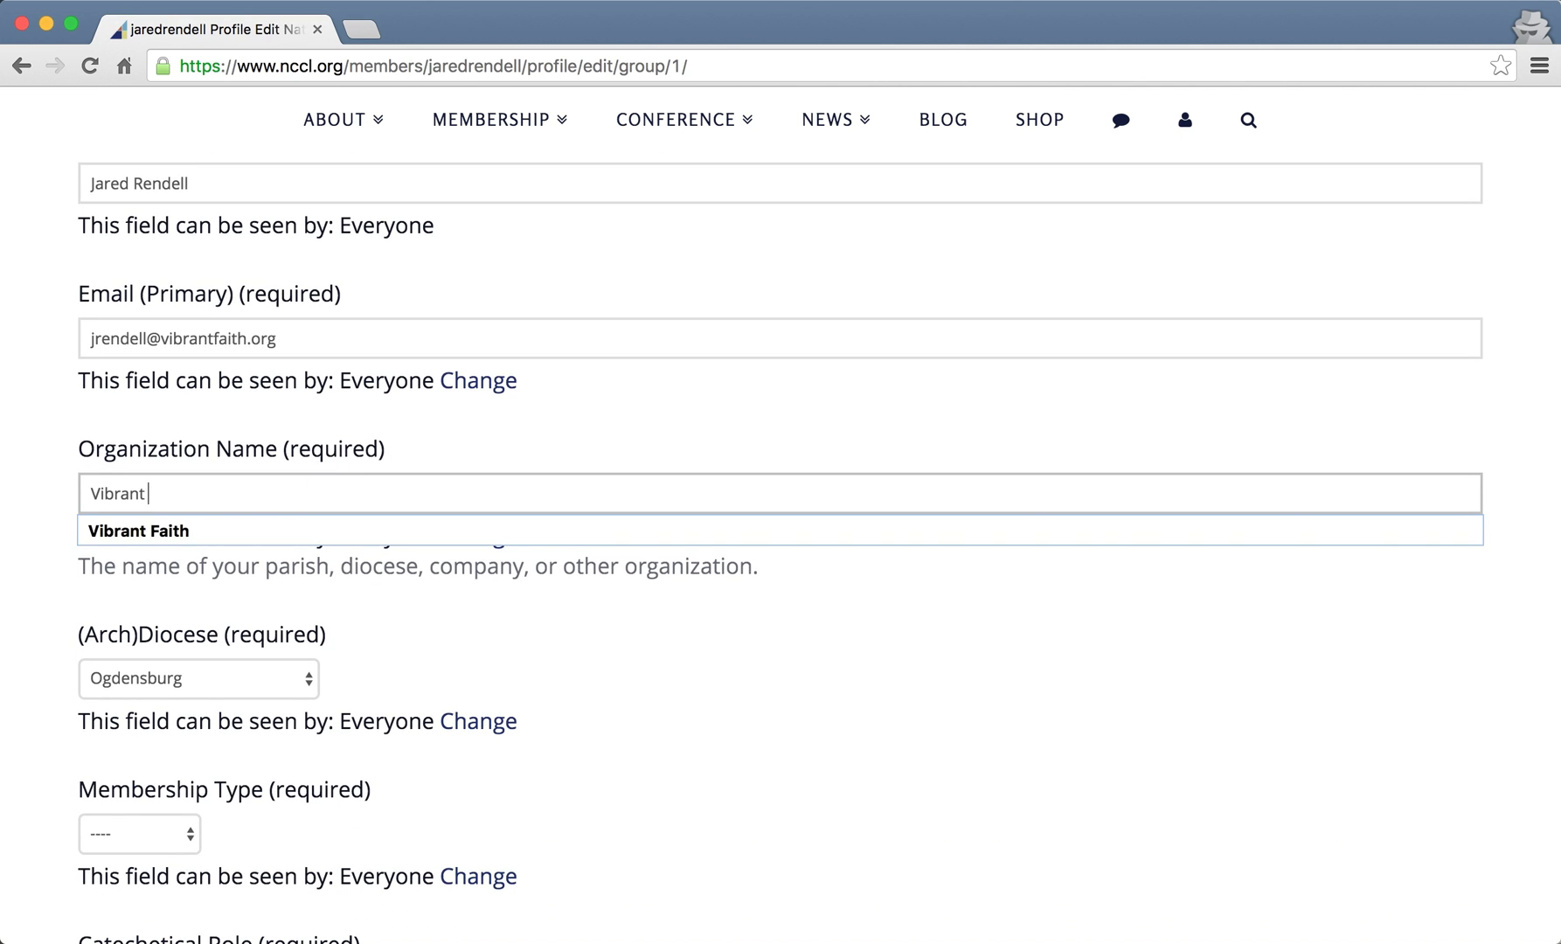
key(Tab)
click(576, 405)
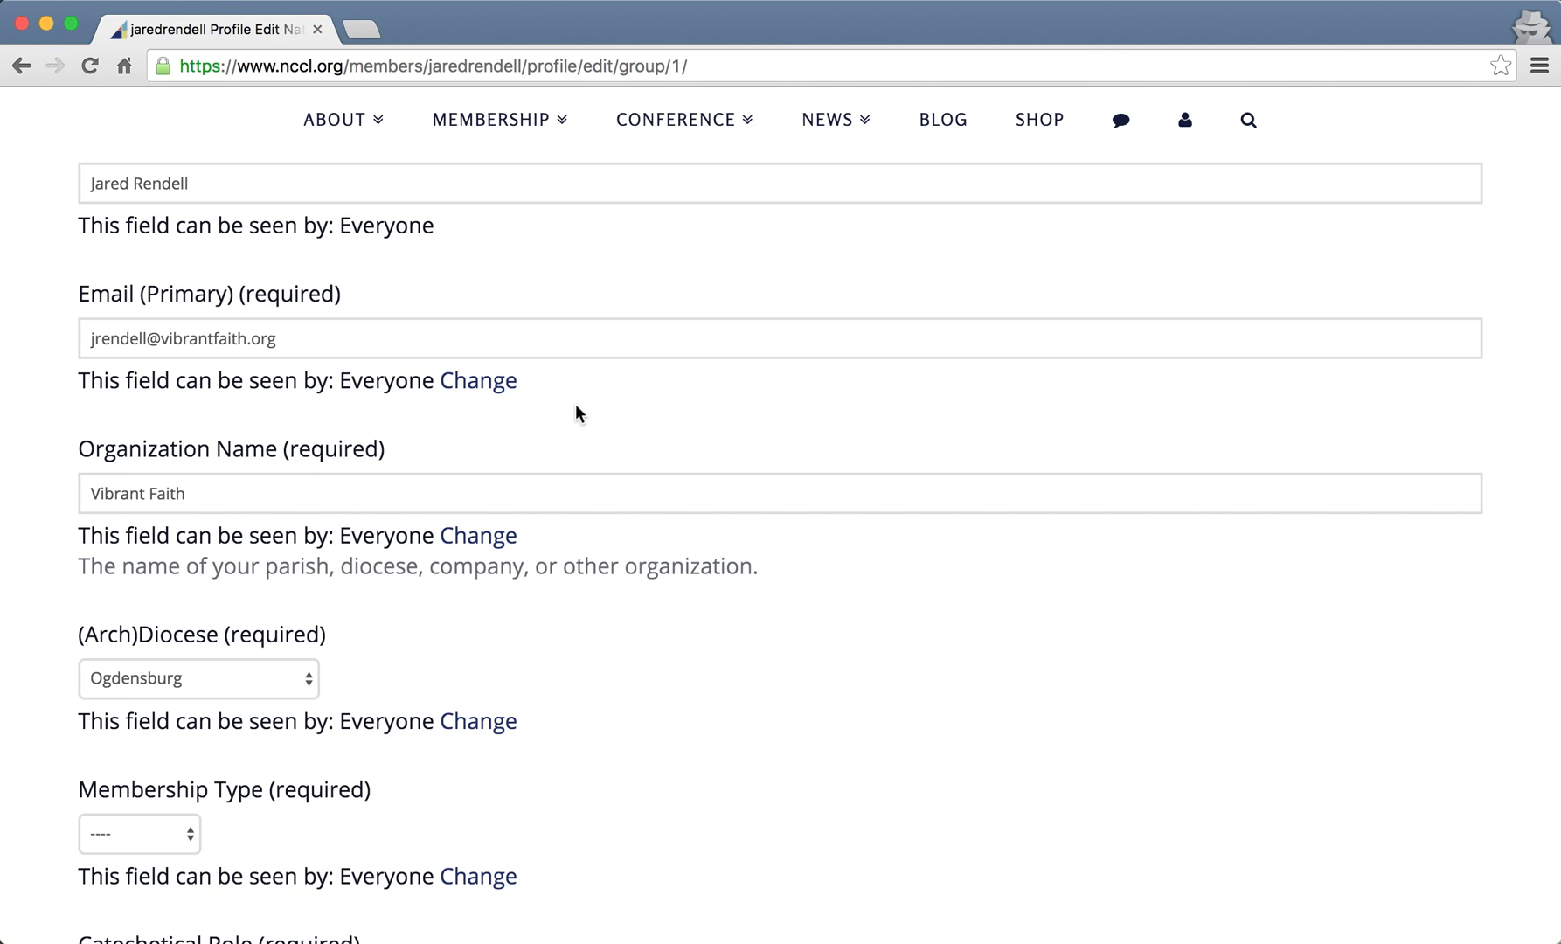
scroll(332, 643, down, 3)
scroll(61, 516, up, 4)
scroll(60, 446, down, 3)
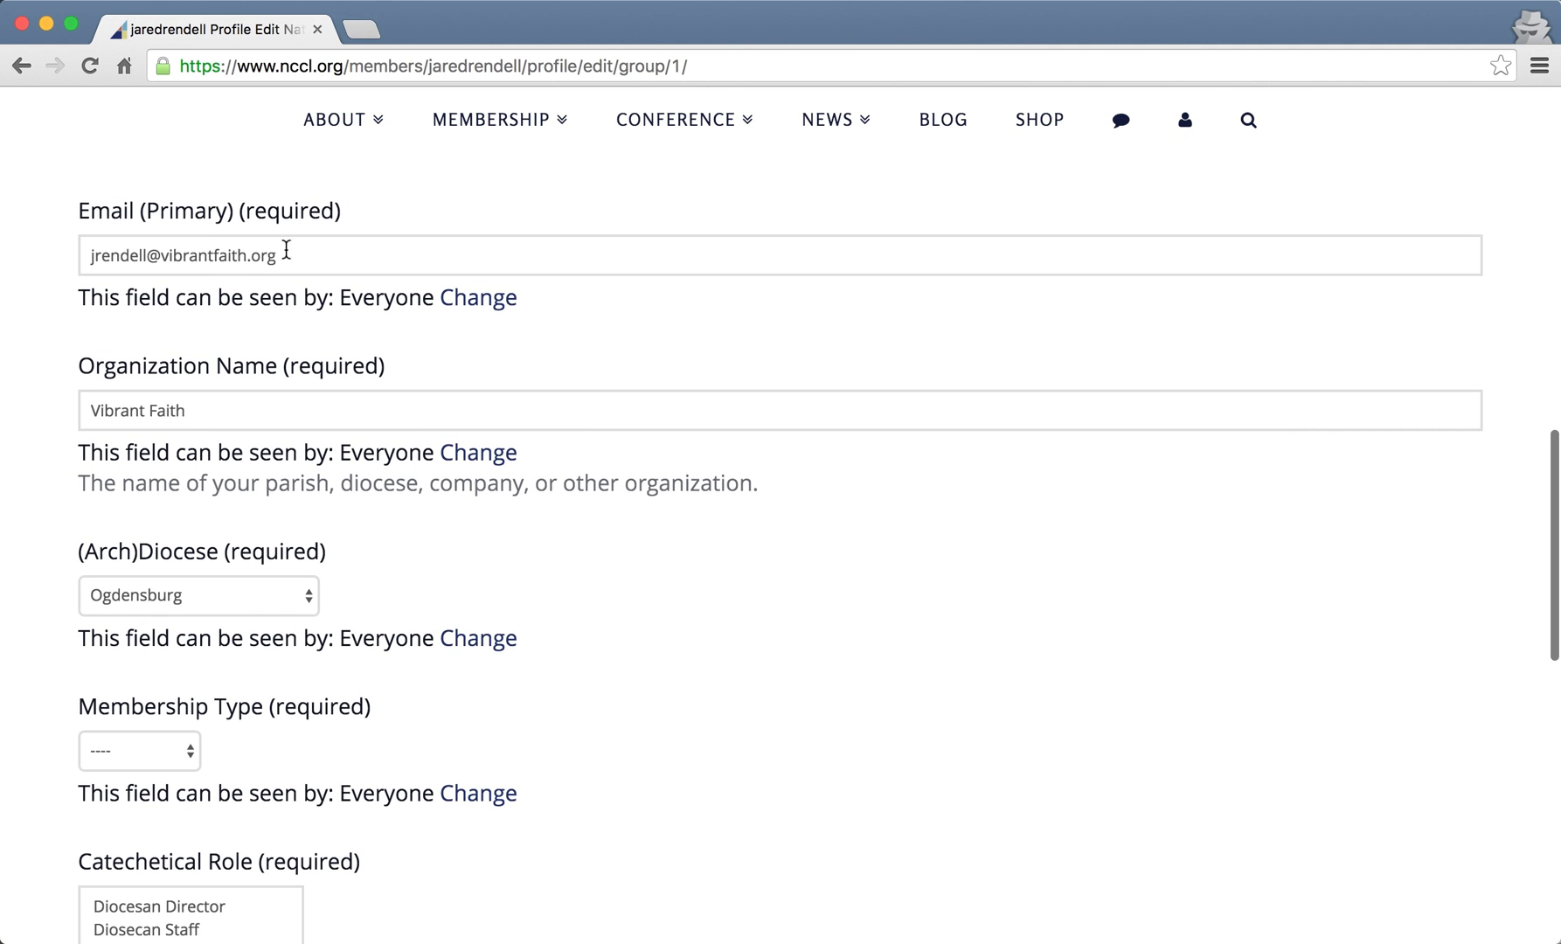
scroll(52, 556, down, 4)
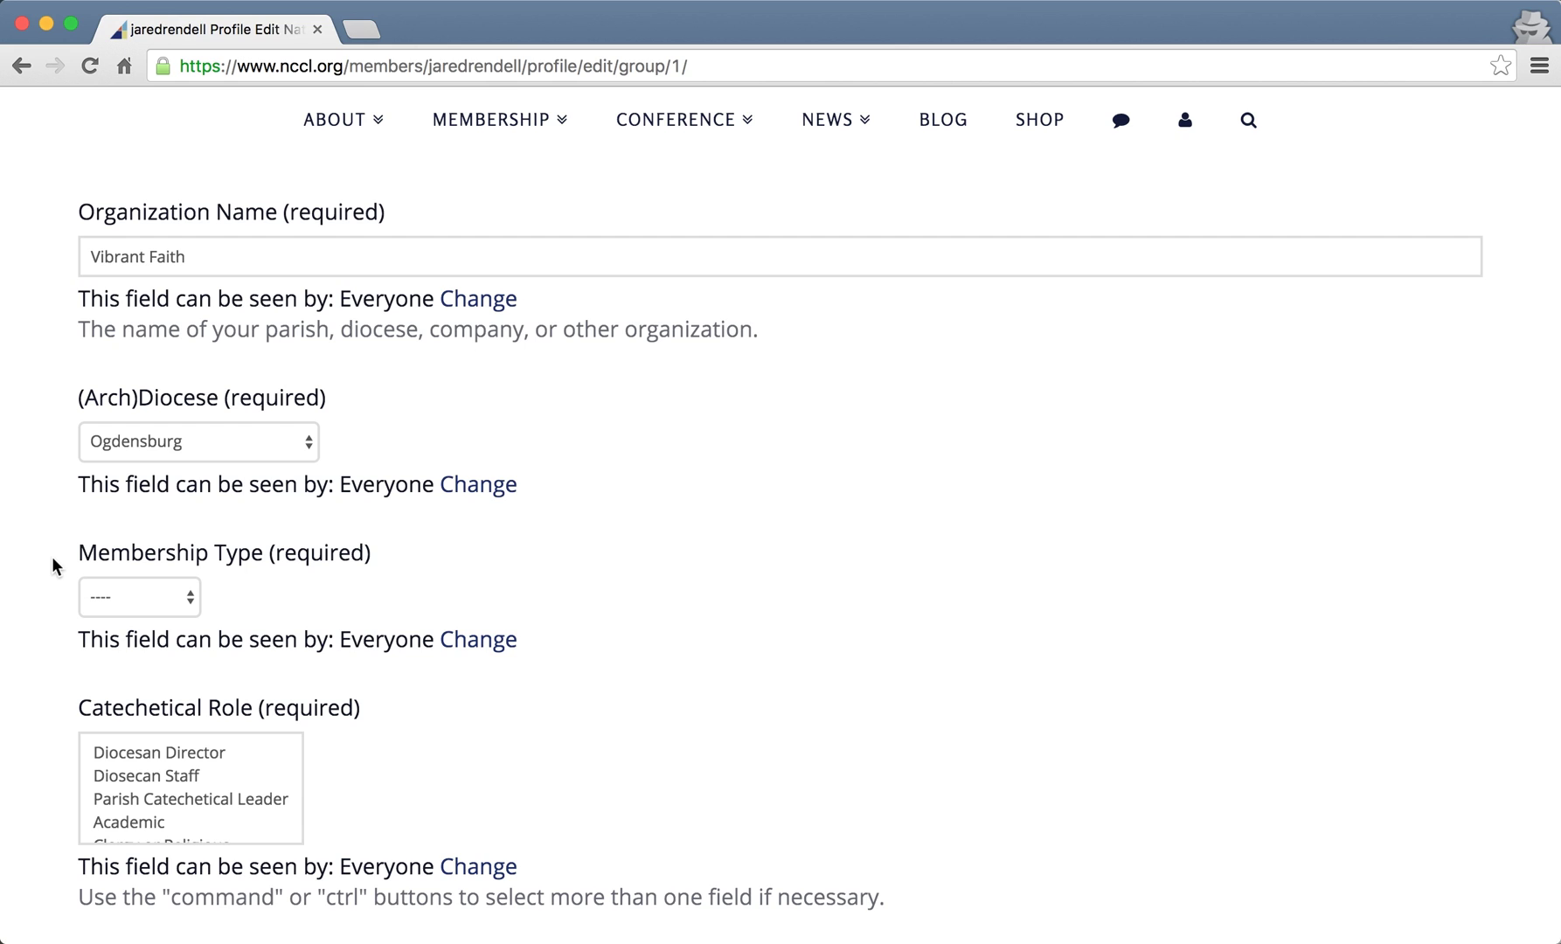
- Change the (Arch)Diocese from Ogdensburg to St. Paul & Minneapolis
click(271, 441)
scroll(253, 595, up, 5)
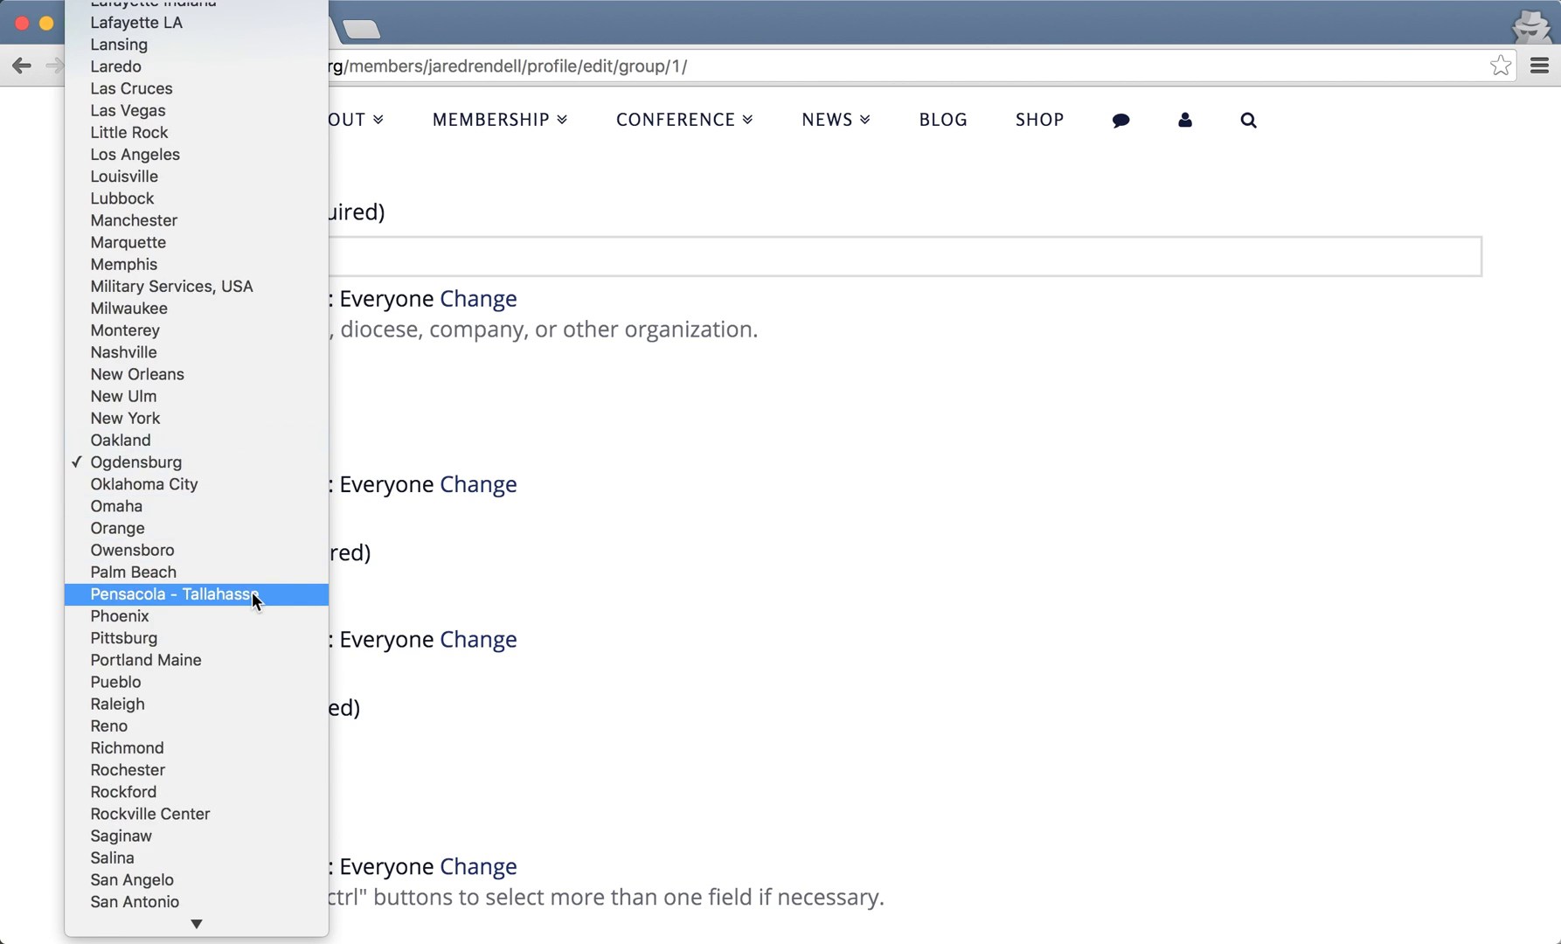
scroll(253, 595, down, 12)
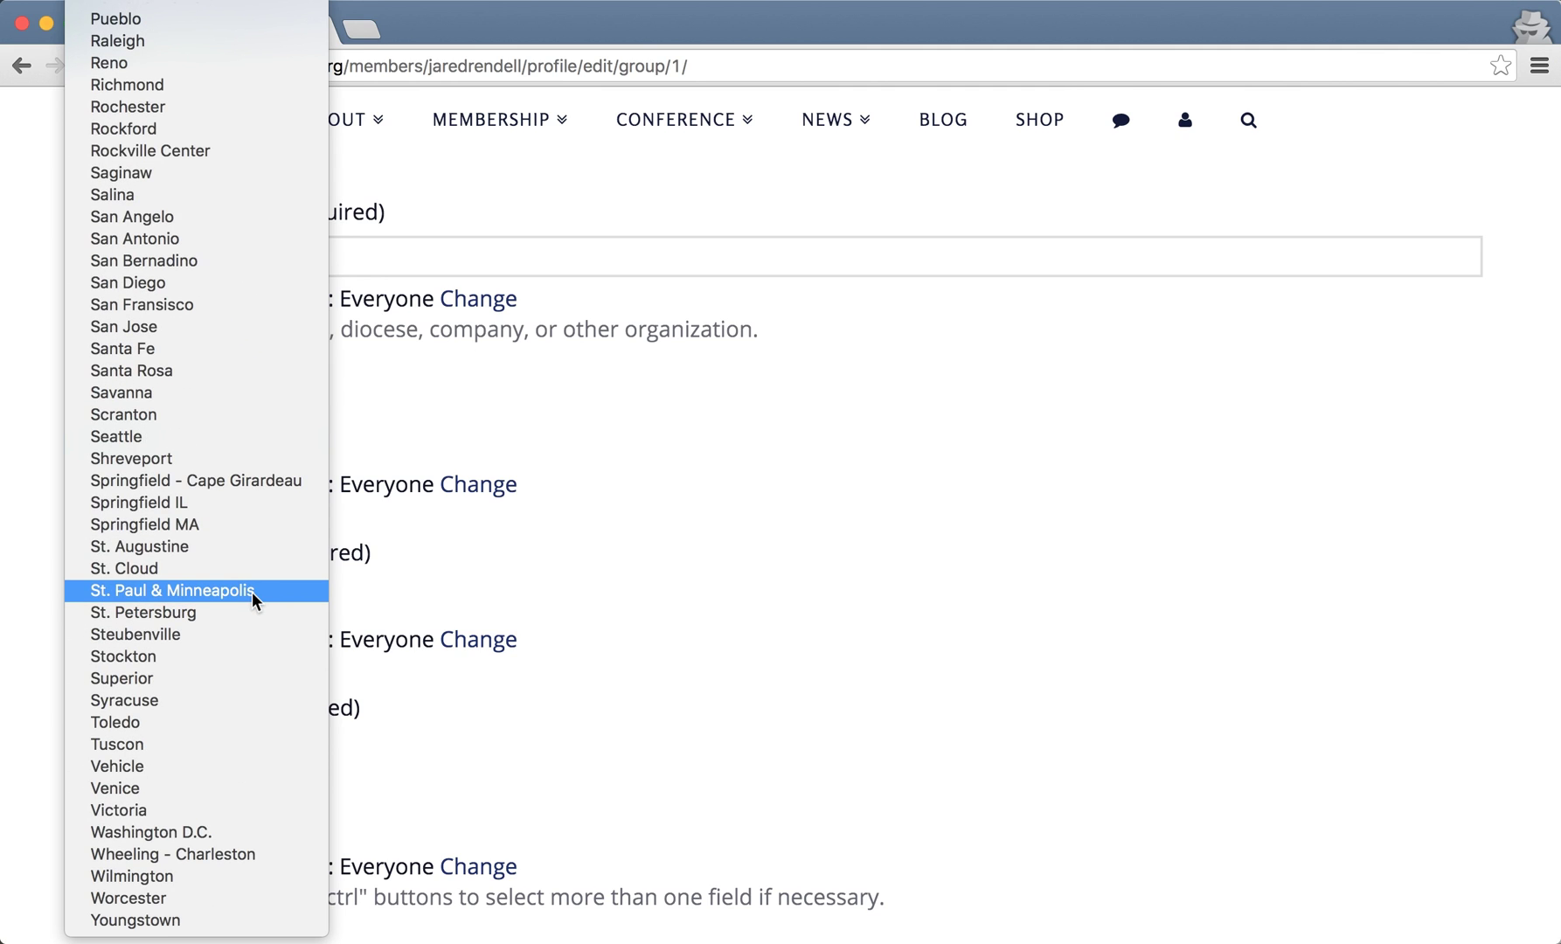
click(251, 592)
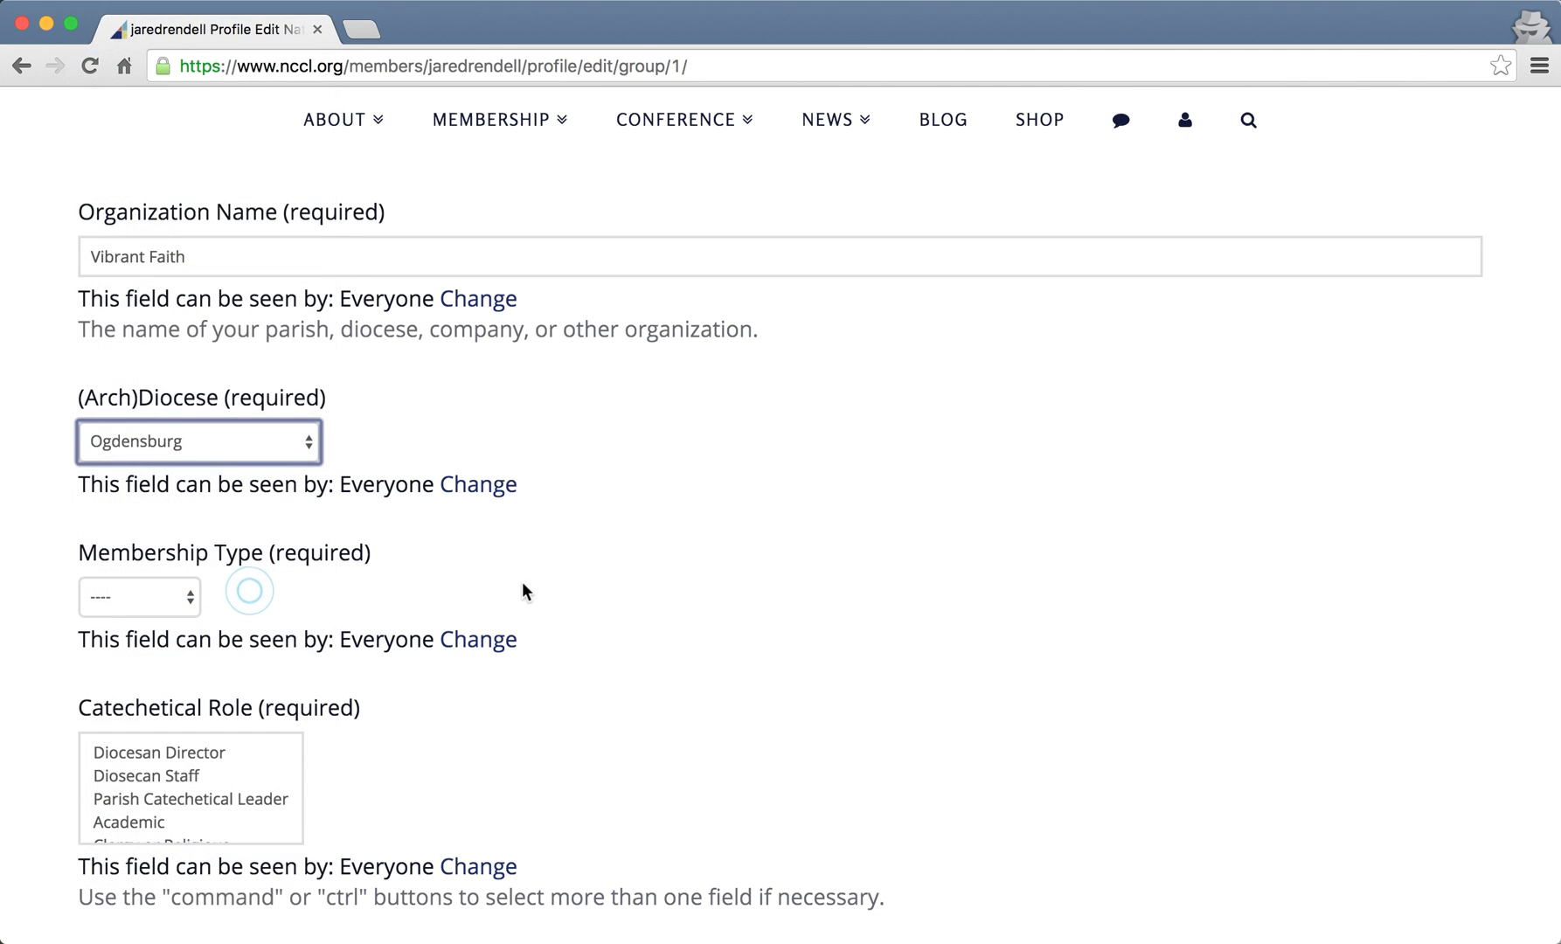
click(718, 622)
- Set the Membership Type to Associate and double-check the choice
scroll(719, 624, down, 2)
click(158, 491)
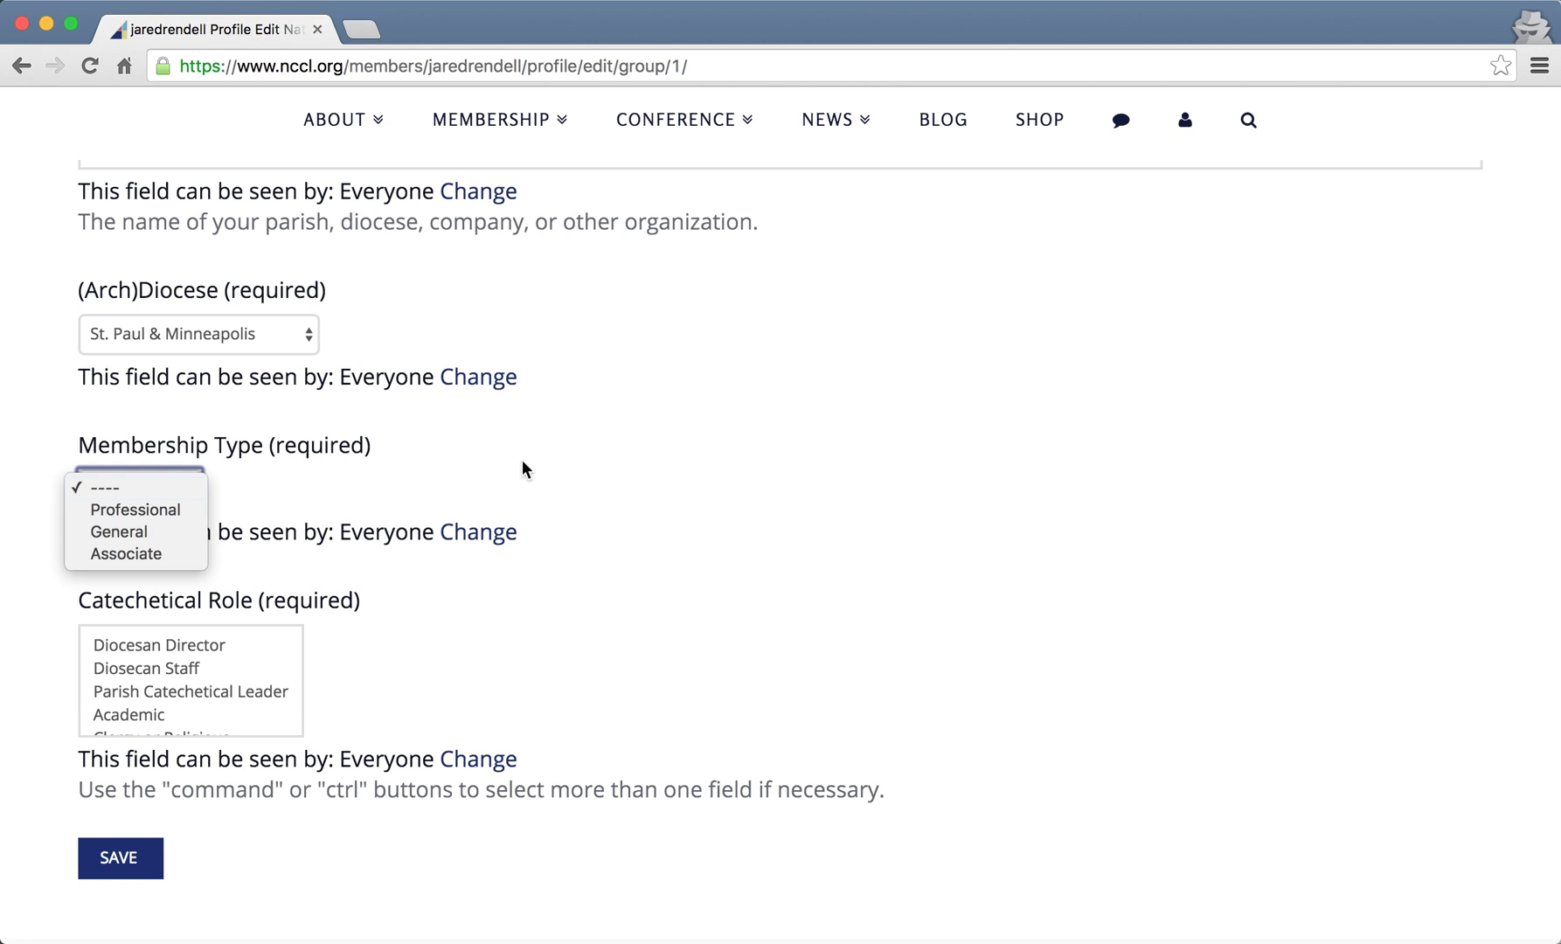
click(92, 557)
click(776, 512)
scroll(775, 511, down, 1)
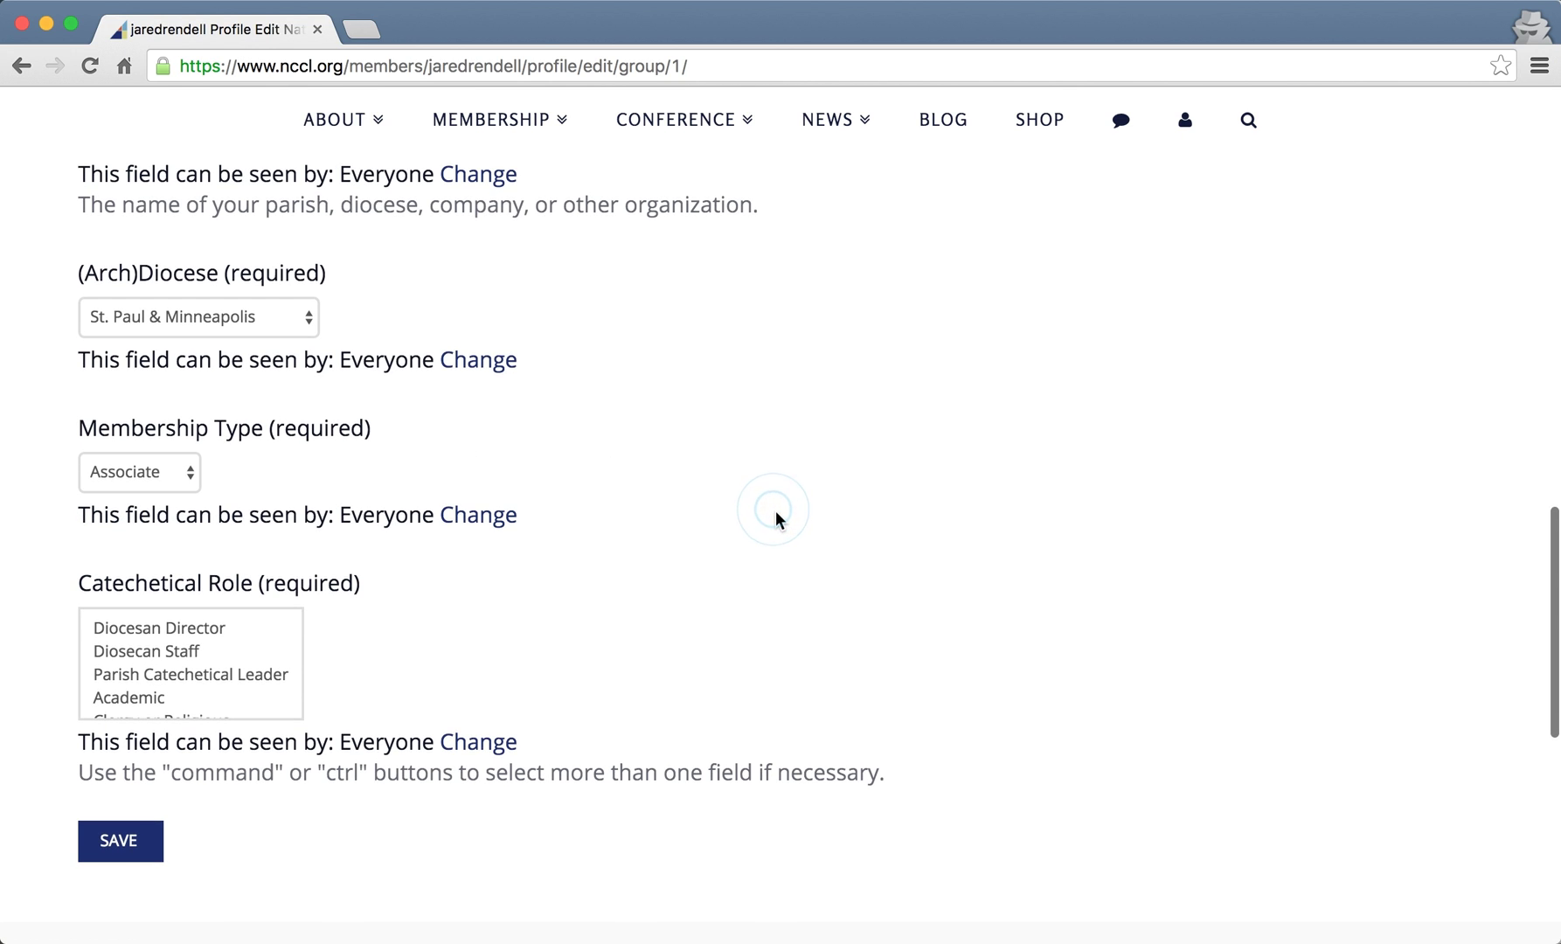
click(190, 477)
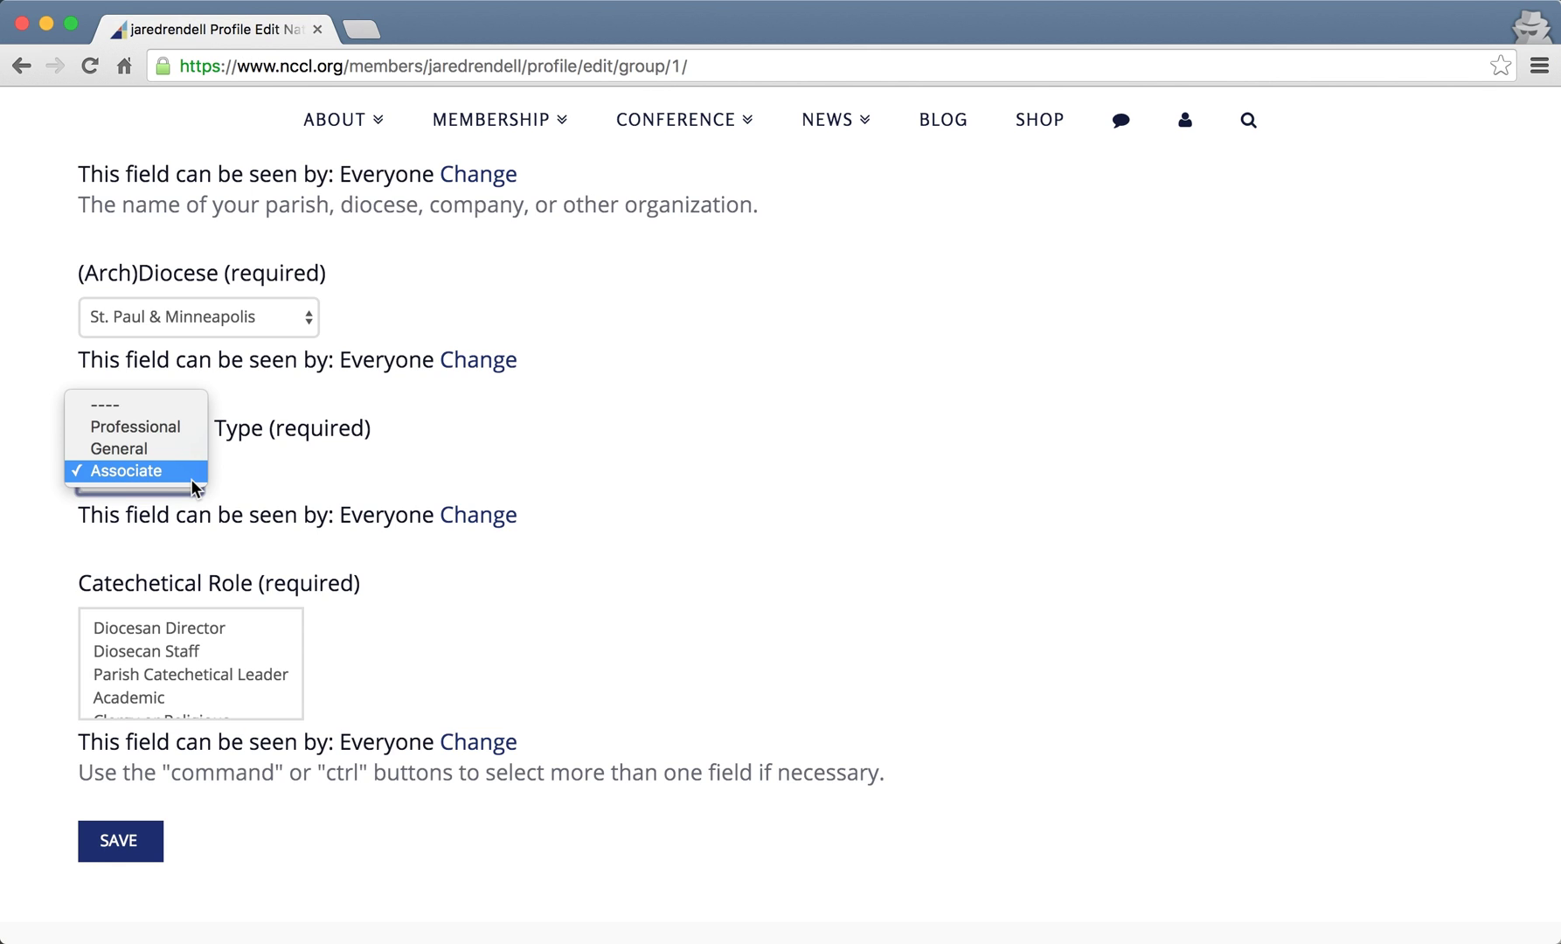
click(443, 455)
- Scroll to the bottom of the Catechetical Role list and select Other
scroll(612, 490, down, 1)
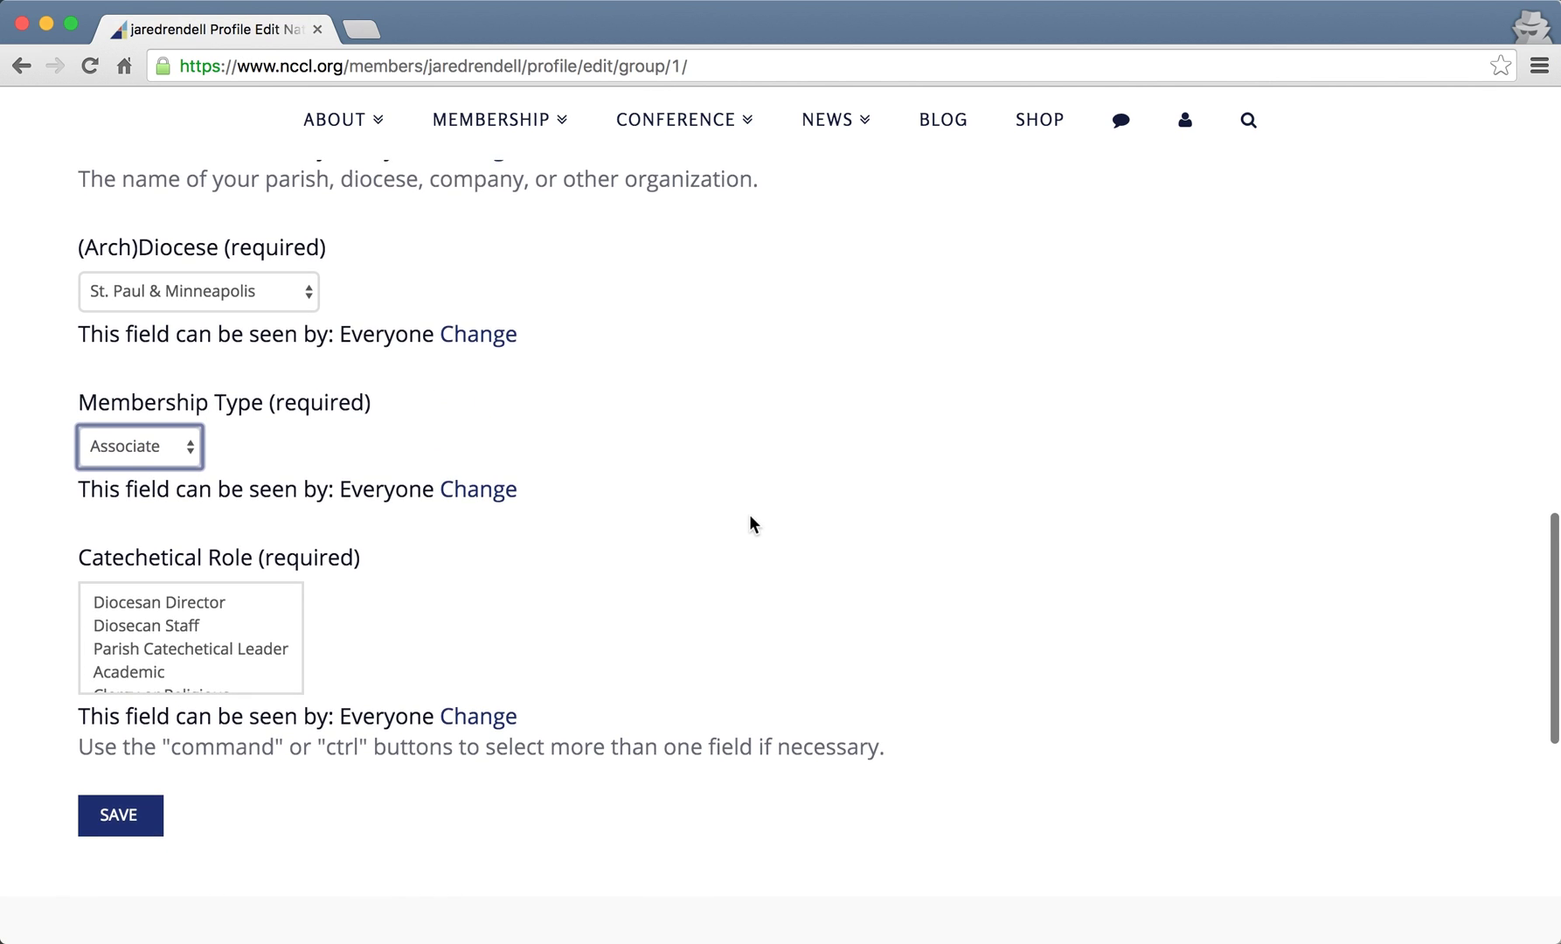
scroll(170, 652, down, 3)
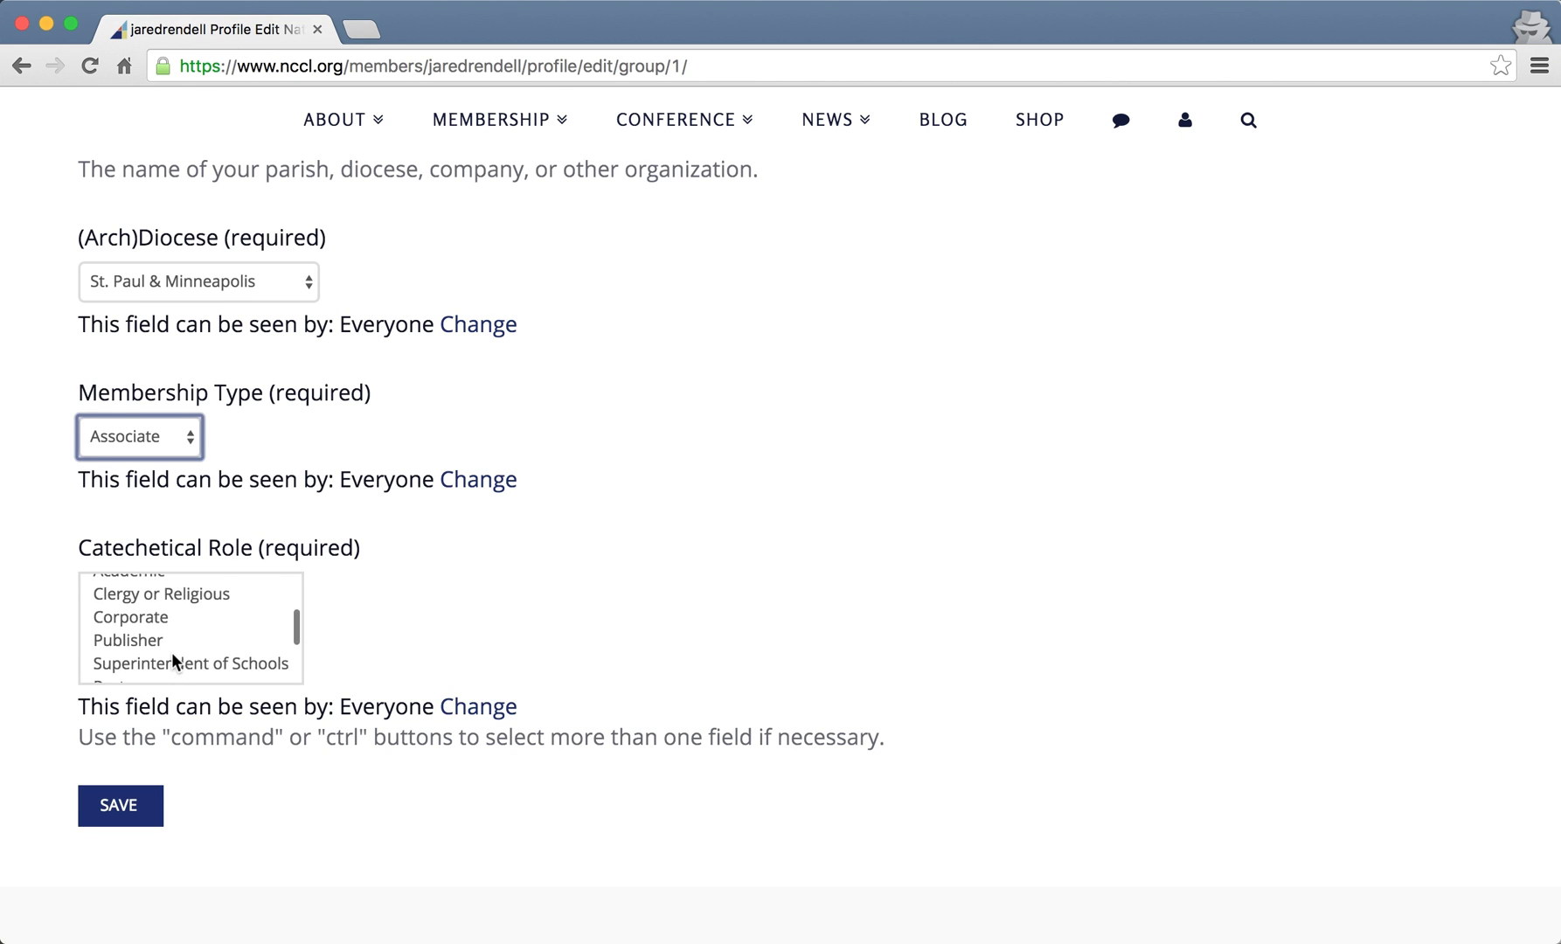
scroll(170, 652, down, 5)
click(124, 600)
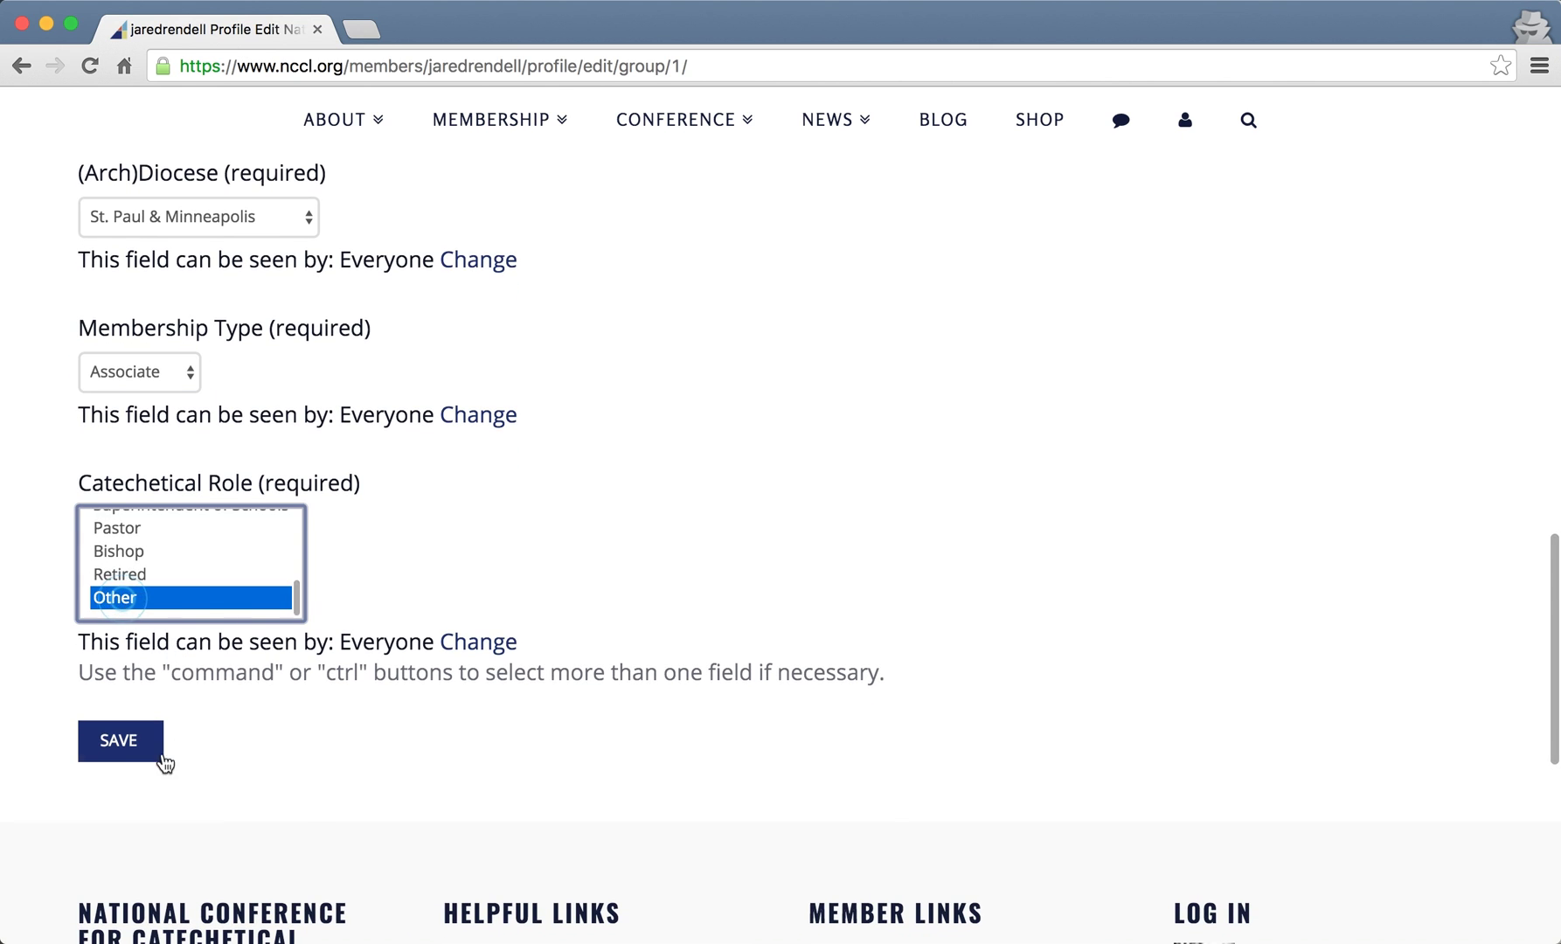
scroll(219, 576, up, 5)
scroll(220, 576, up, 1)
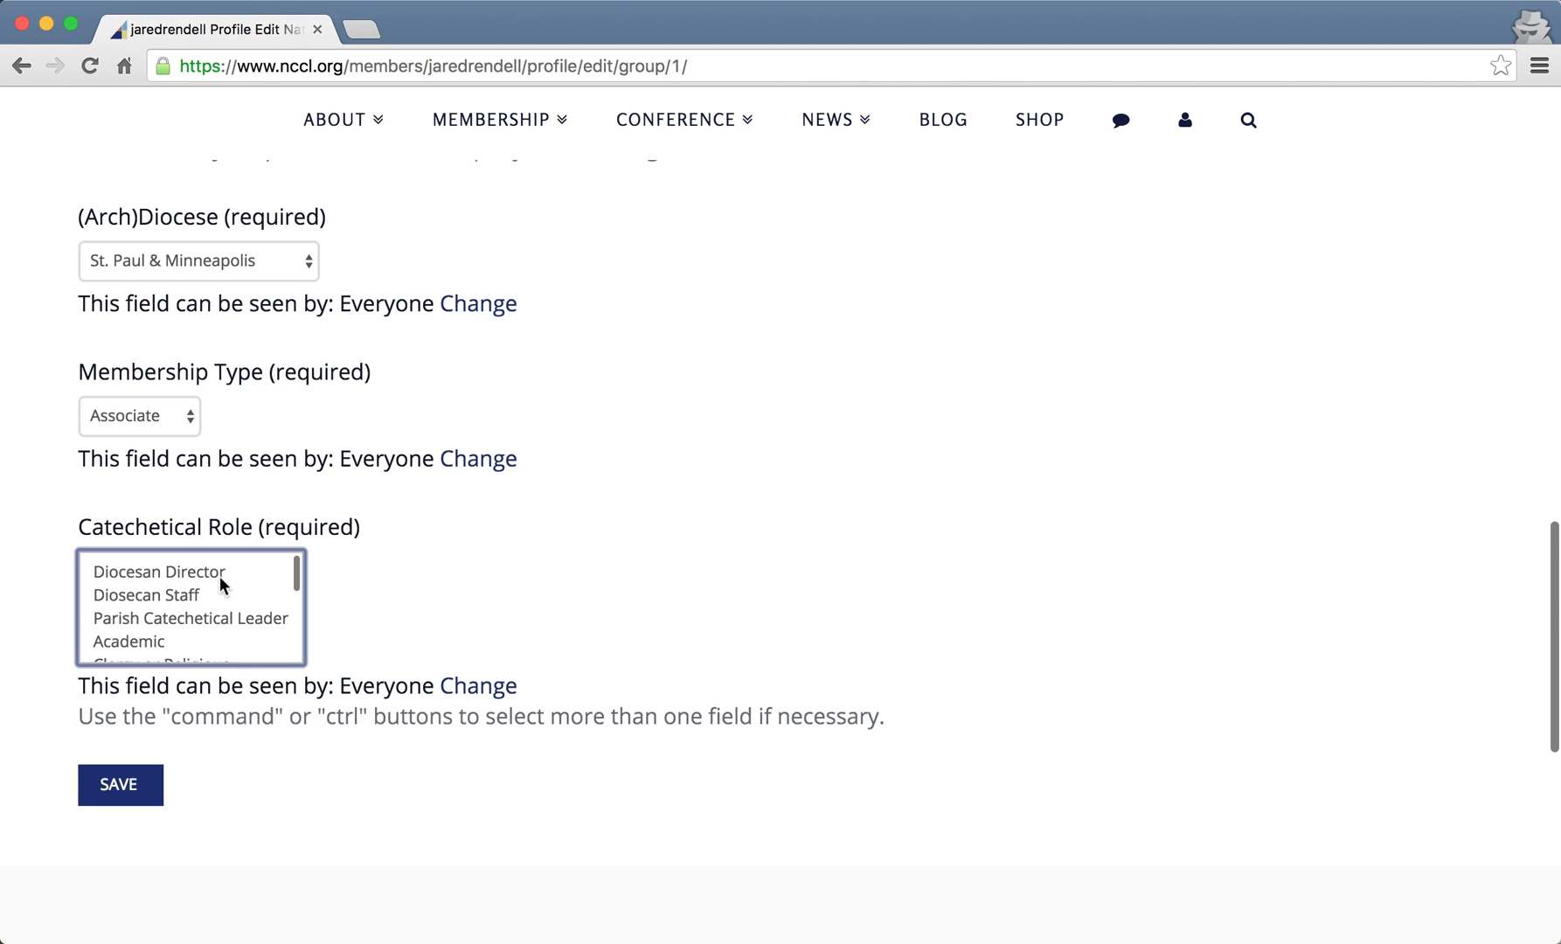
scroll(222, 618, down, 2)
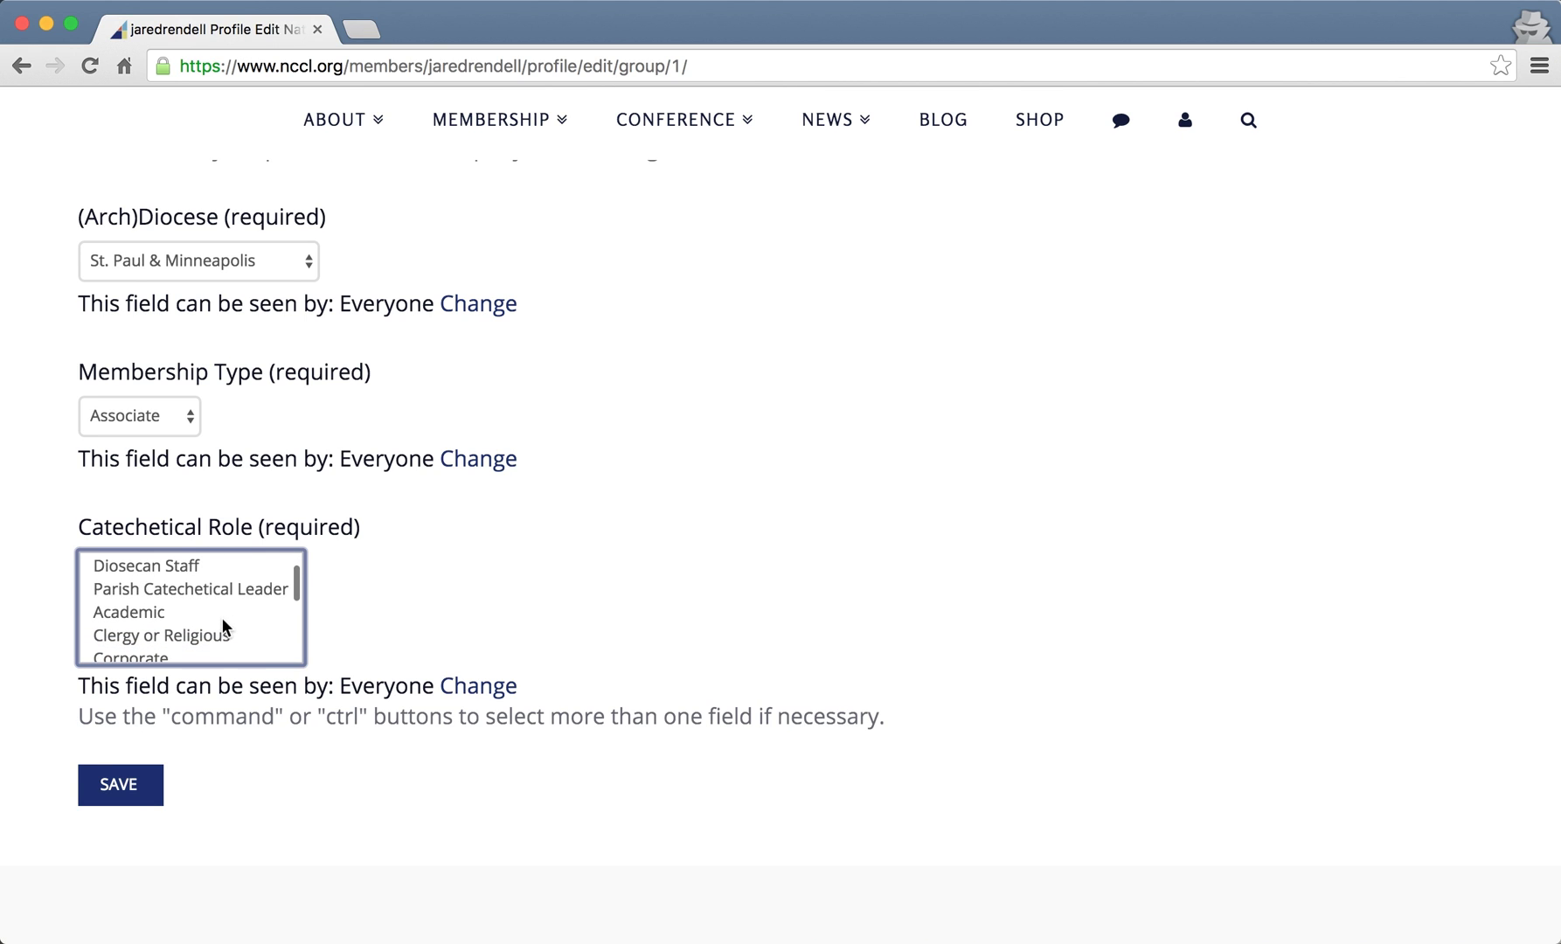
scroll(223, 618, down, 5)
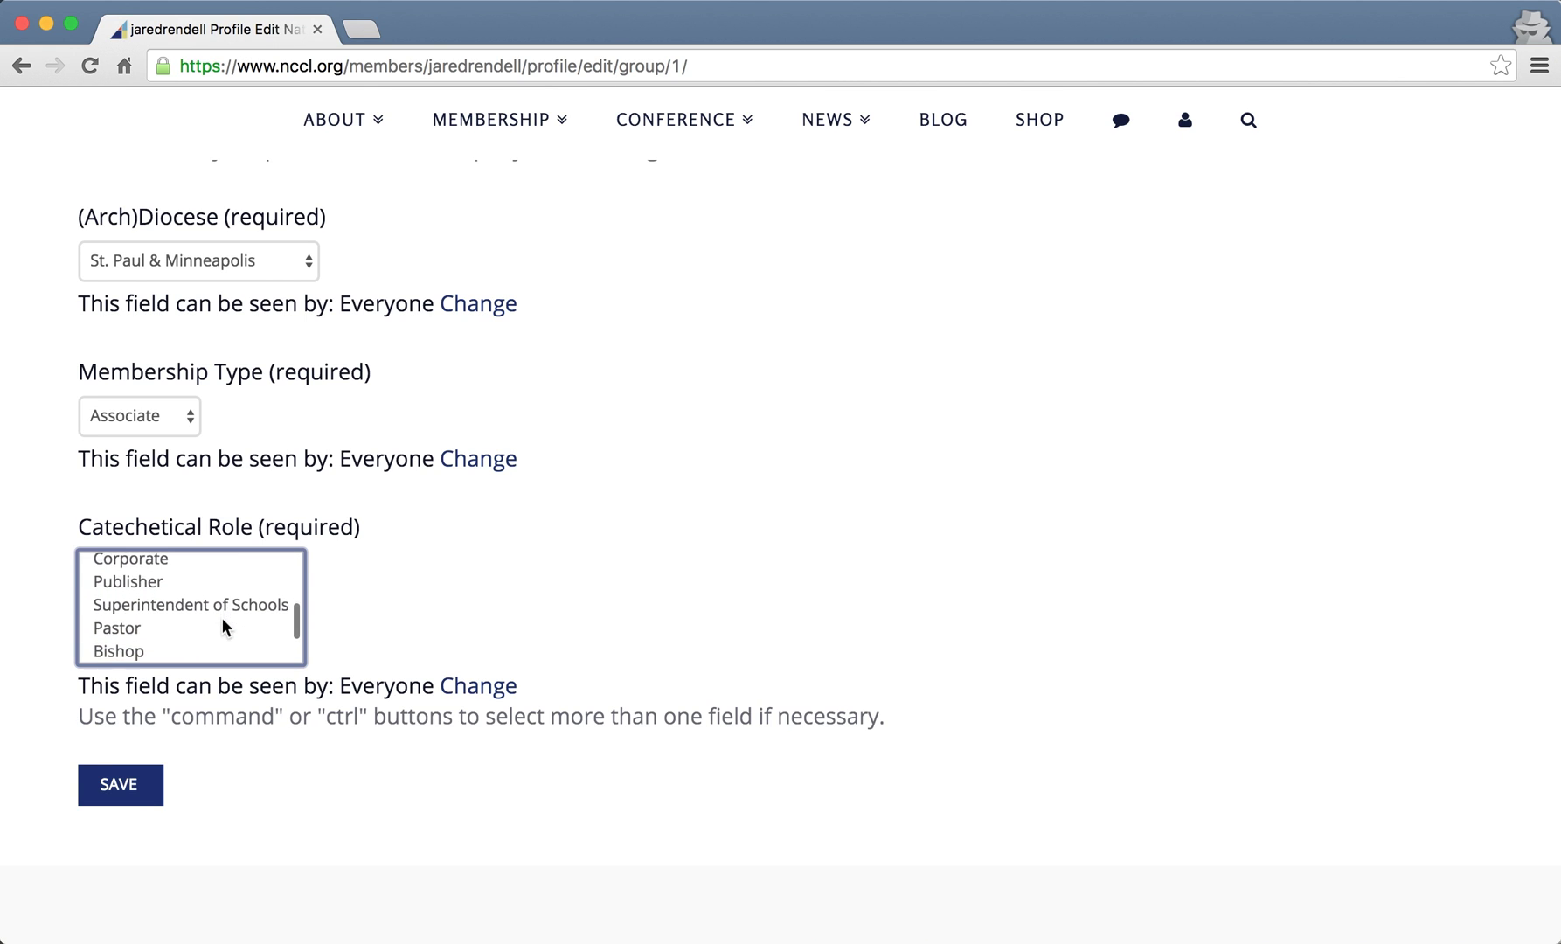
scroll(221, 617, down, 3)
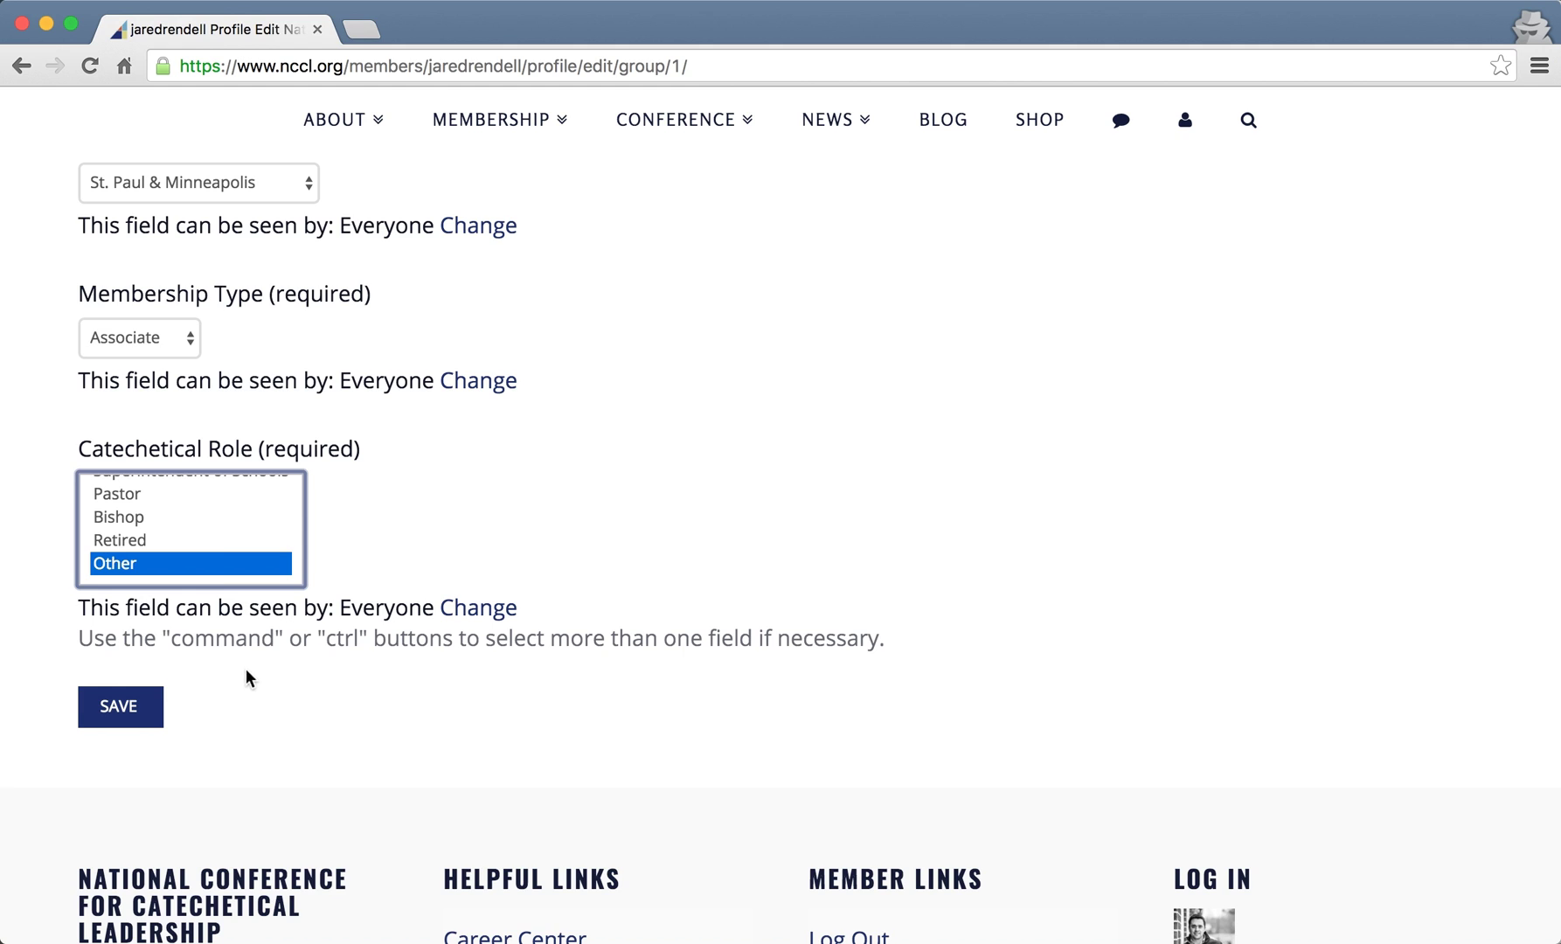
scroll(155, 549, up, 2)
scroll(156, 542, up, 2)
- Undo the accidental Corporate selection so Other is the only catechetical role
drag(144, 548, 144, 572)
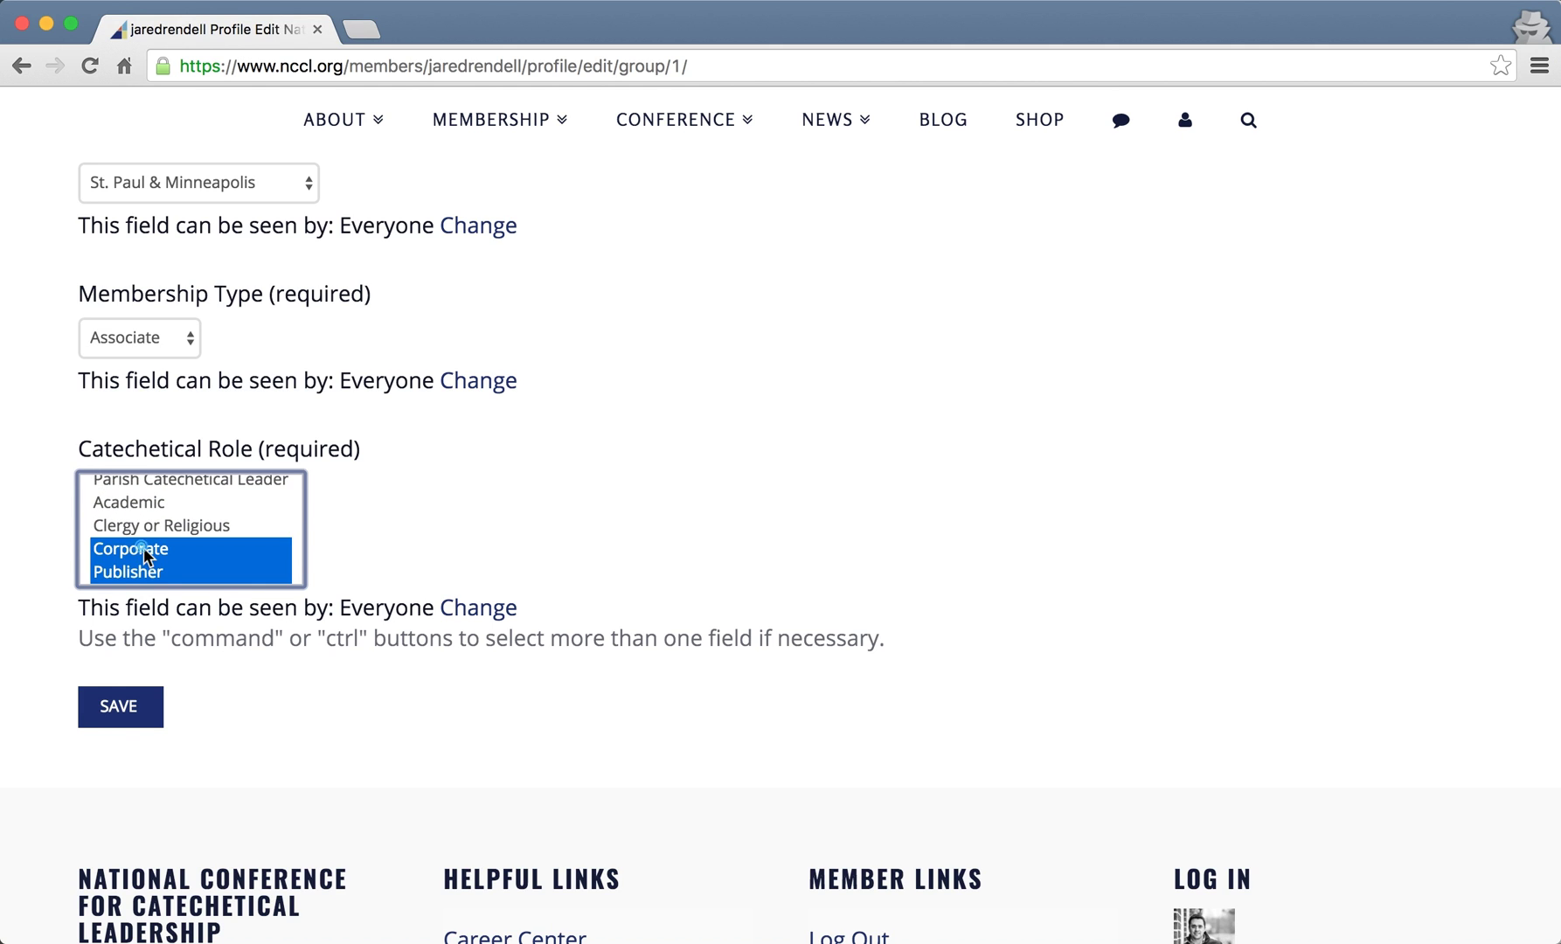
click(147, 549)
scroll(149, 552, down, 5)
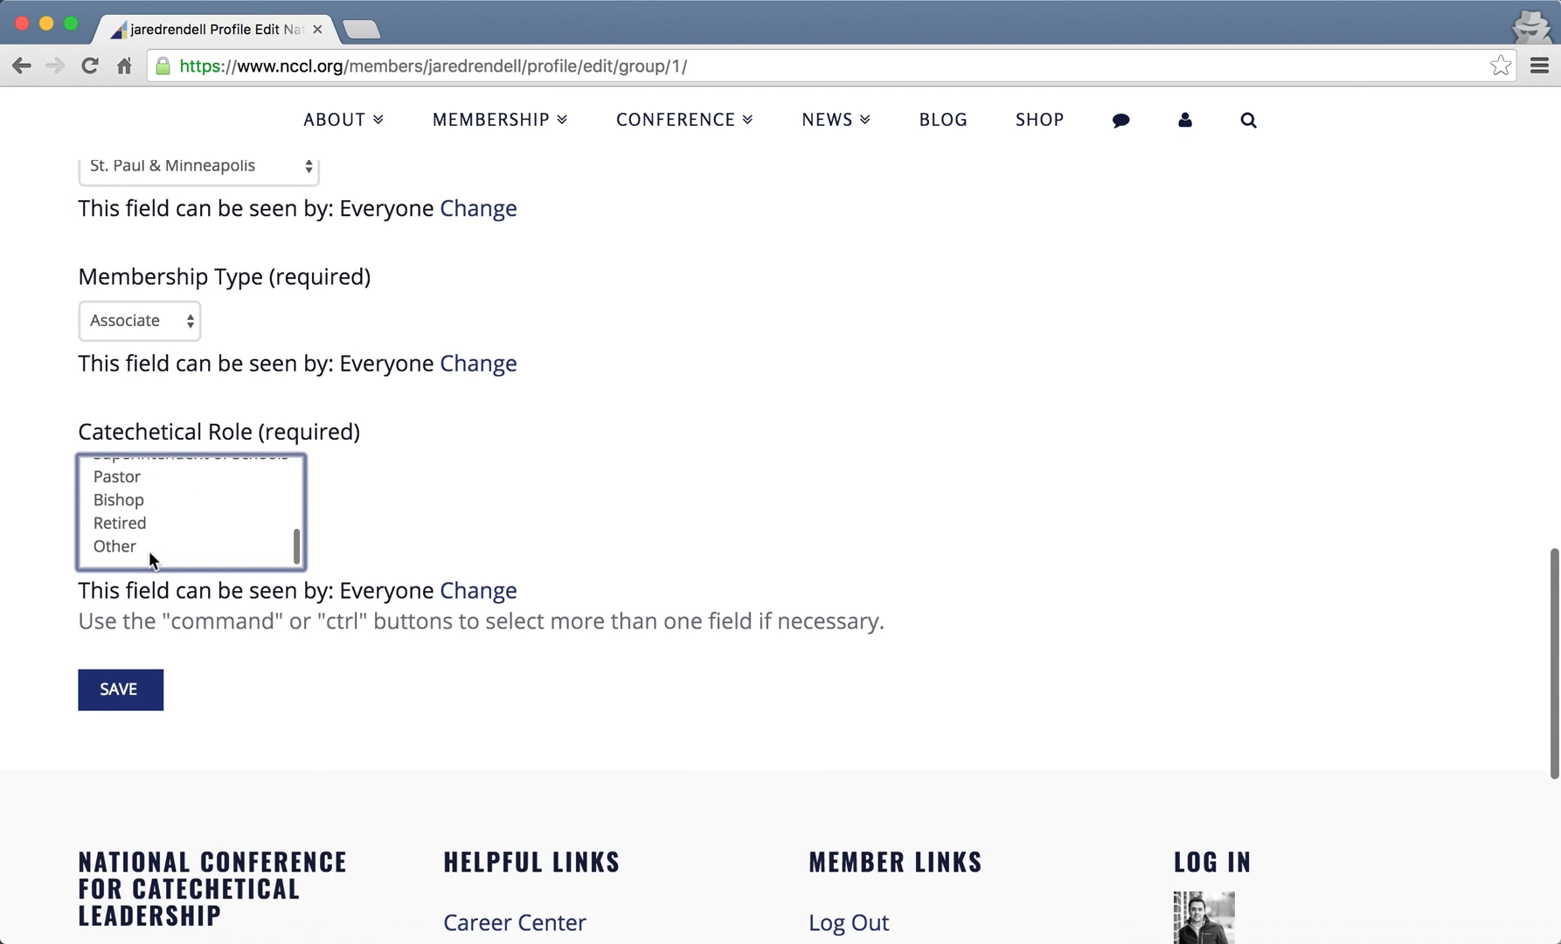
click(132, 536)
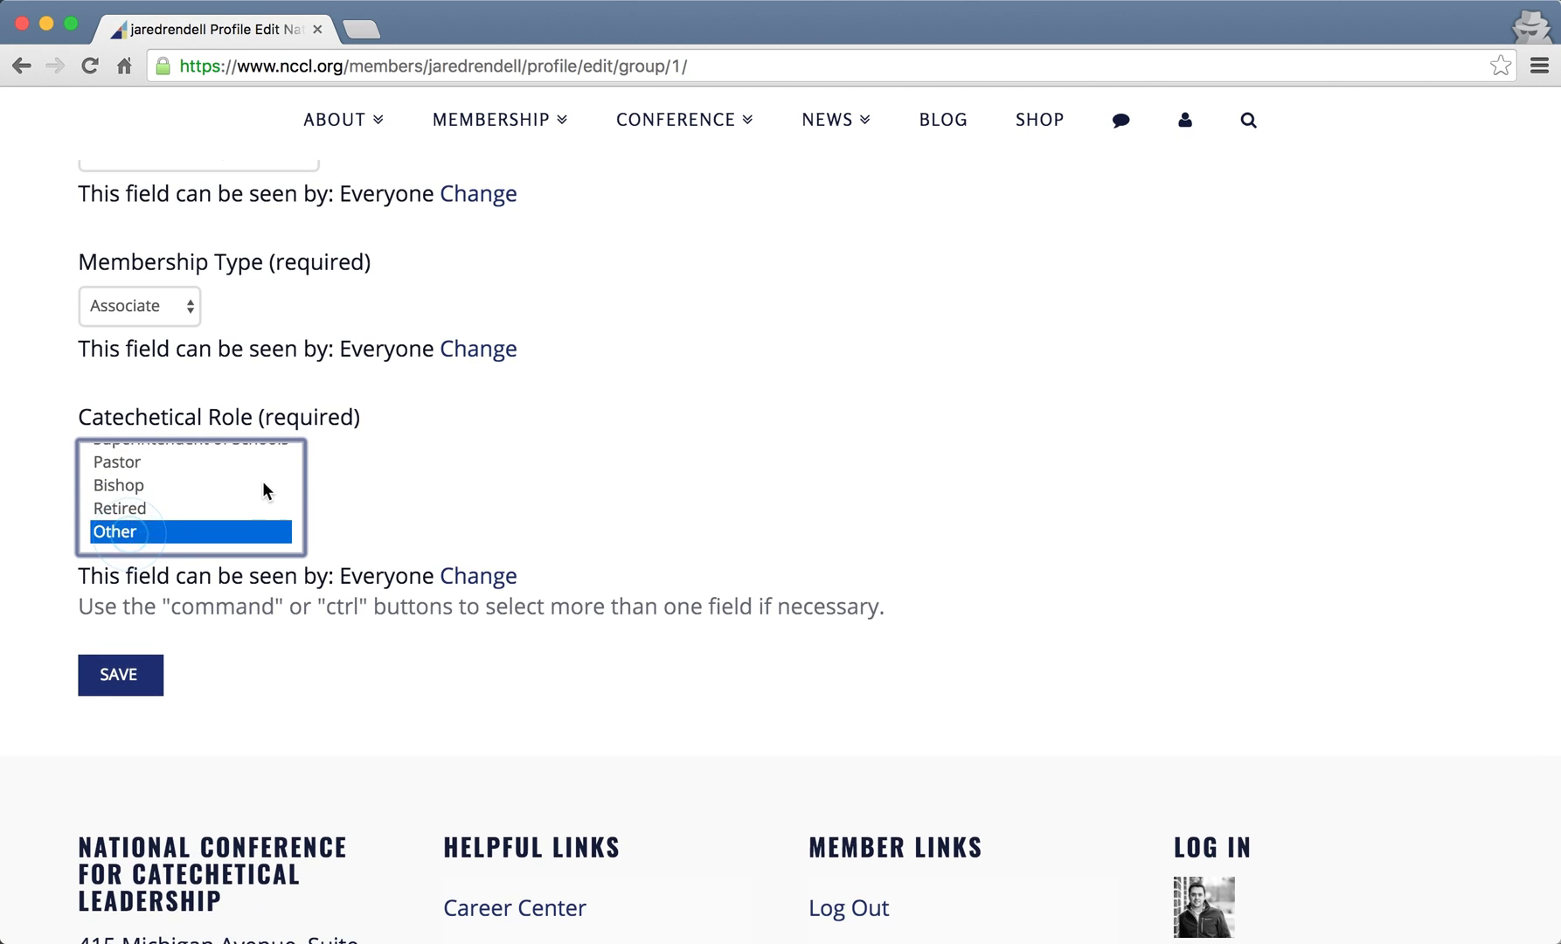
scroll(263, 483, up, 2)
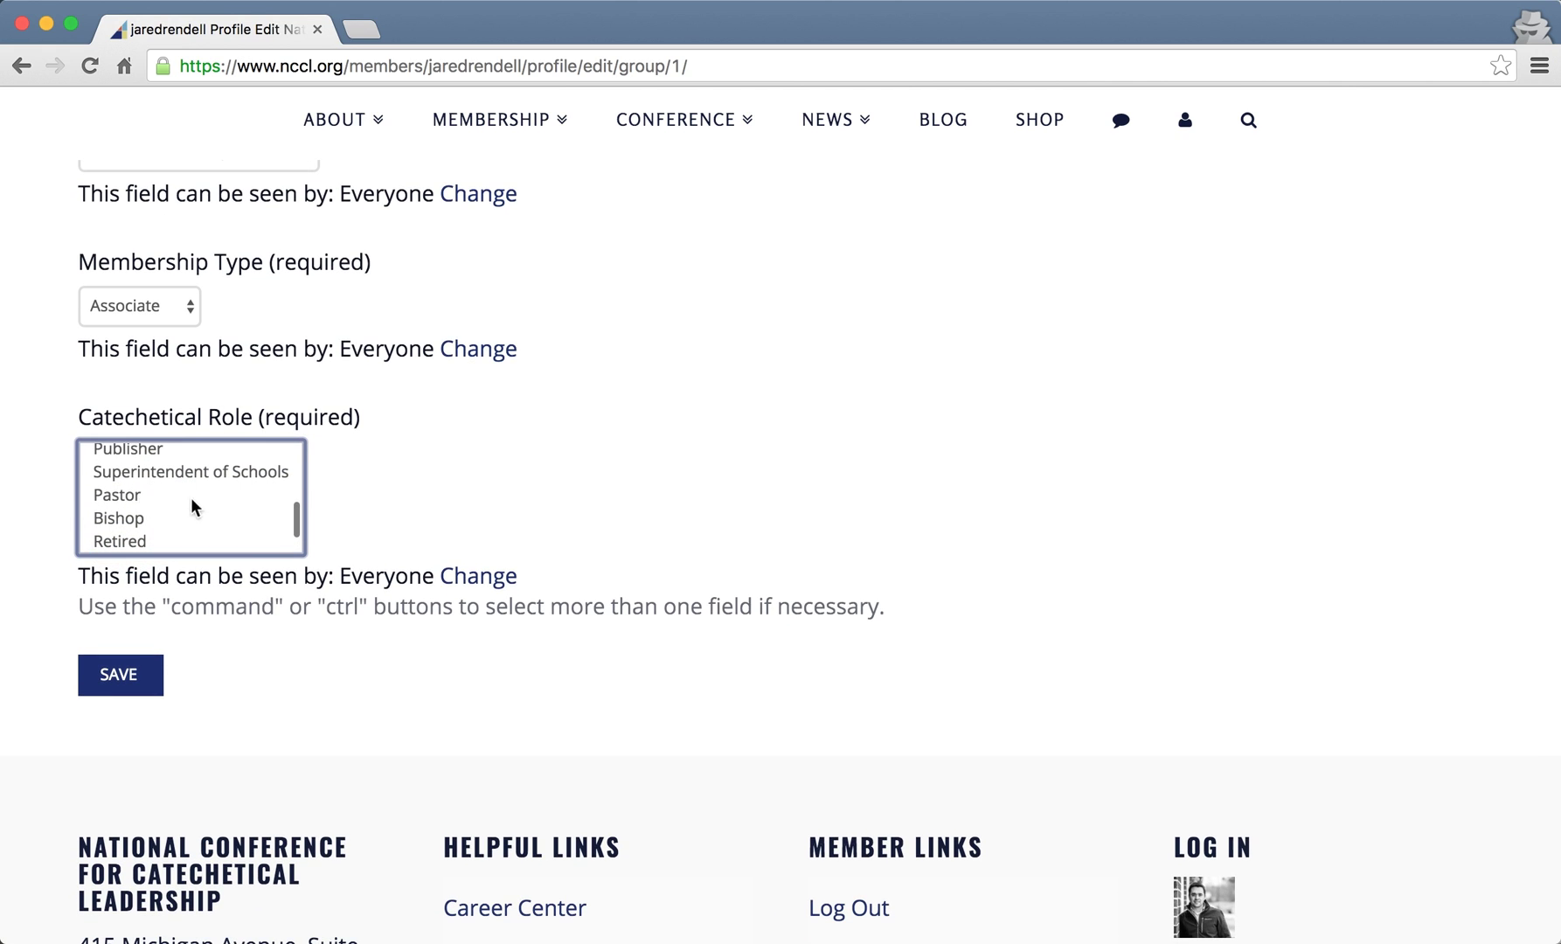
scroll(191, 498, up, 1)
scroll(191, 498, down, 5)
scroll(454, 381, up, 4)
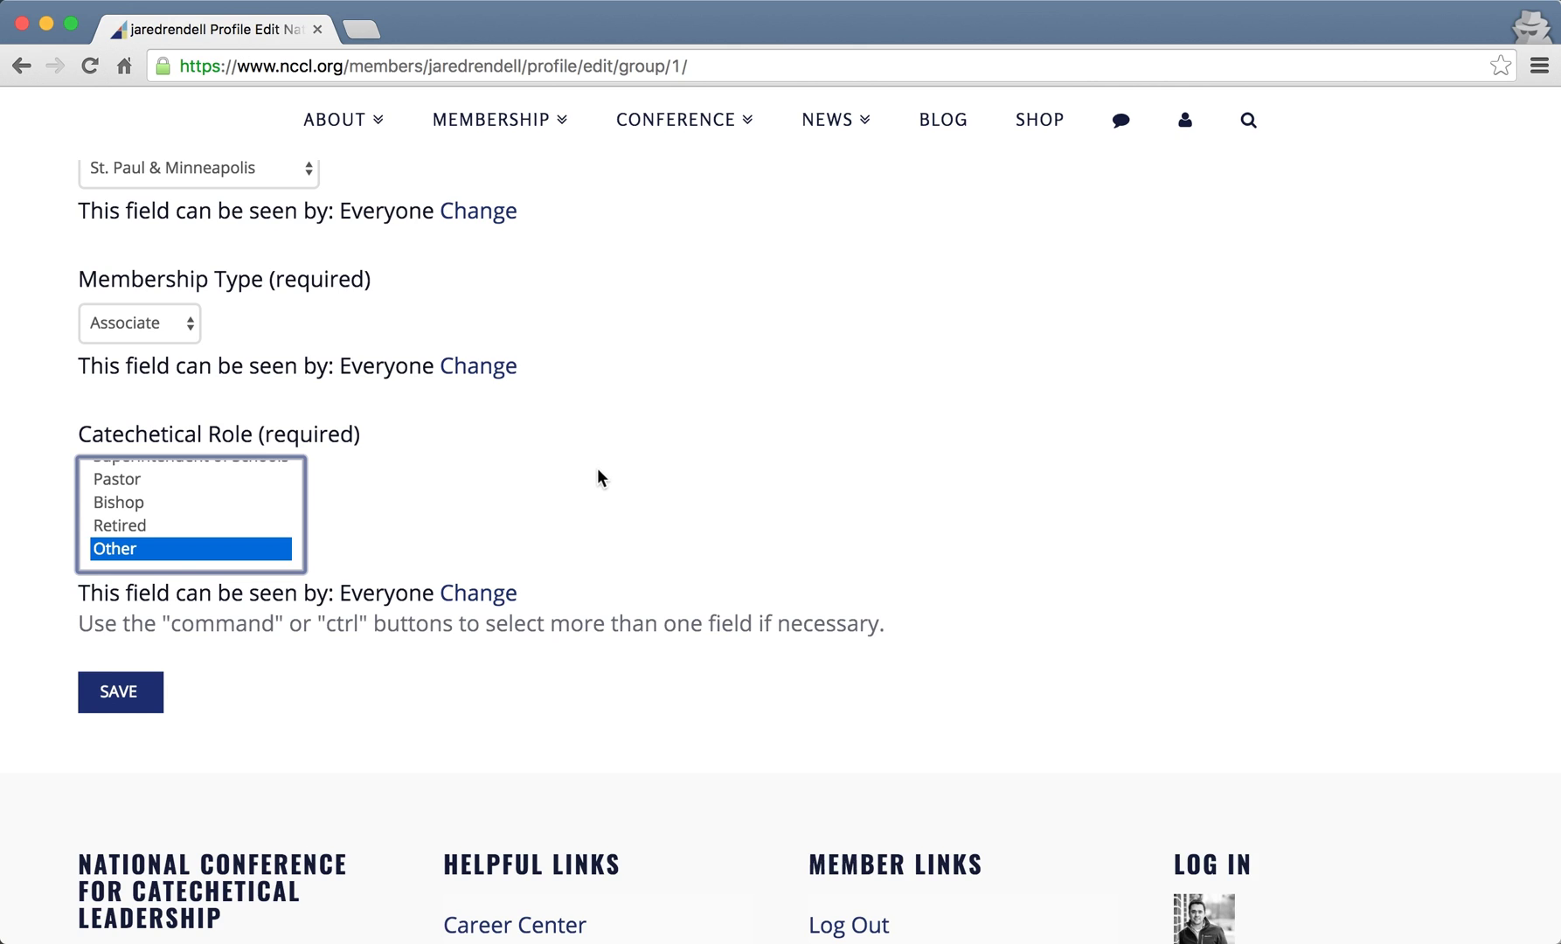
- Save the Basic Information edits, confirm 'Changes saved', and continue to Additional Member Information
click(116, 694)
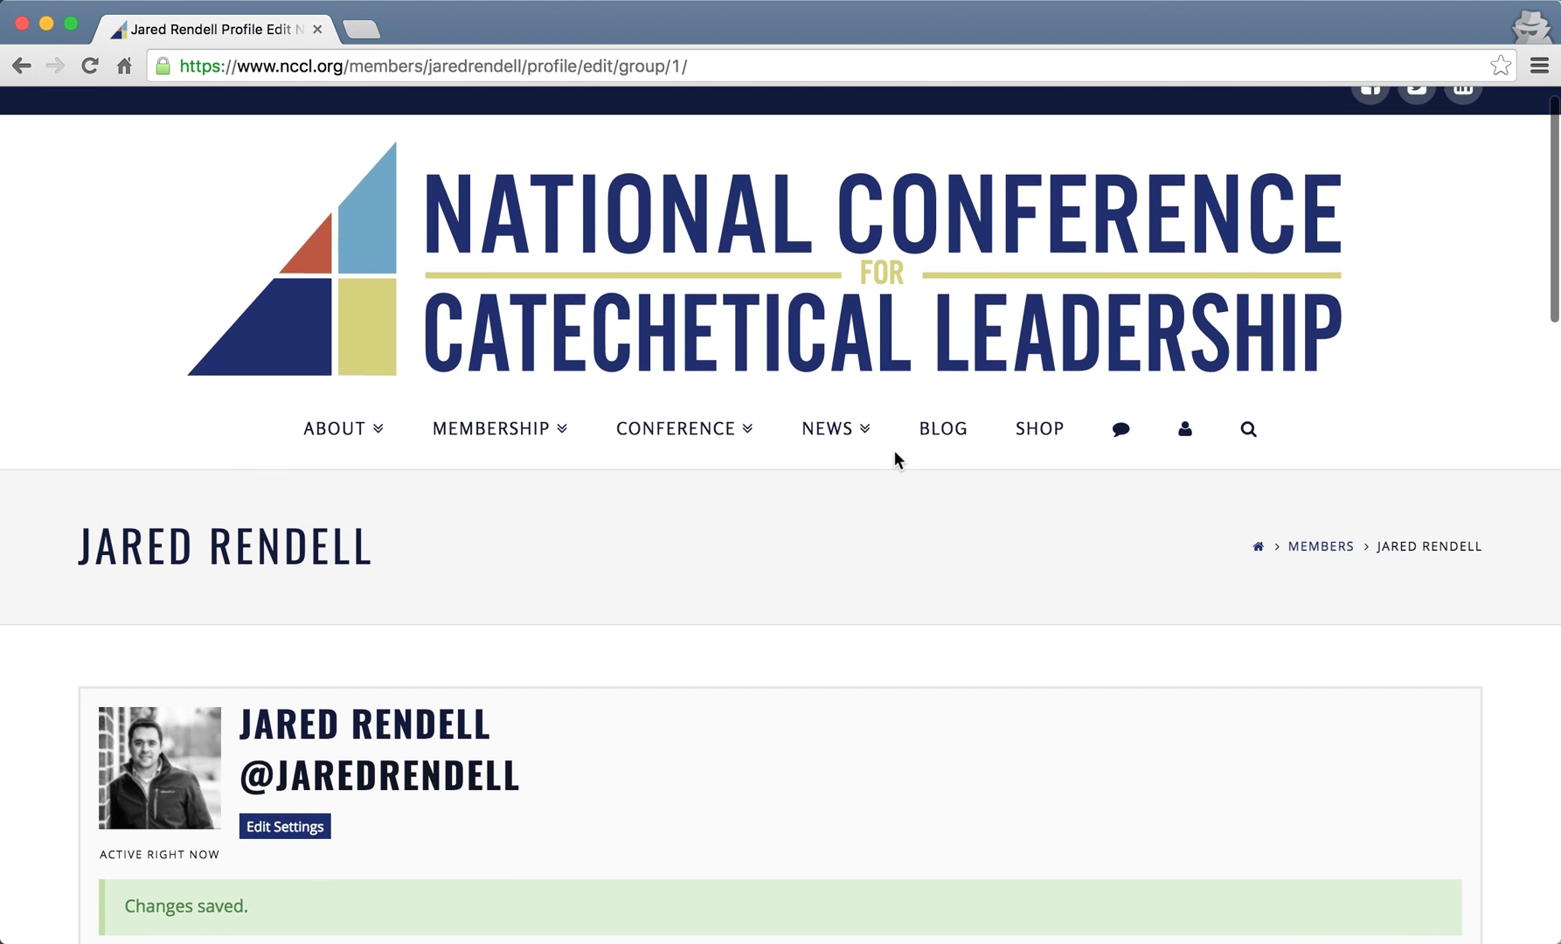
scroll(894, 460, down, 10)
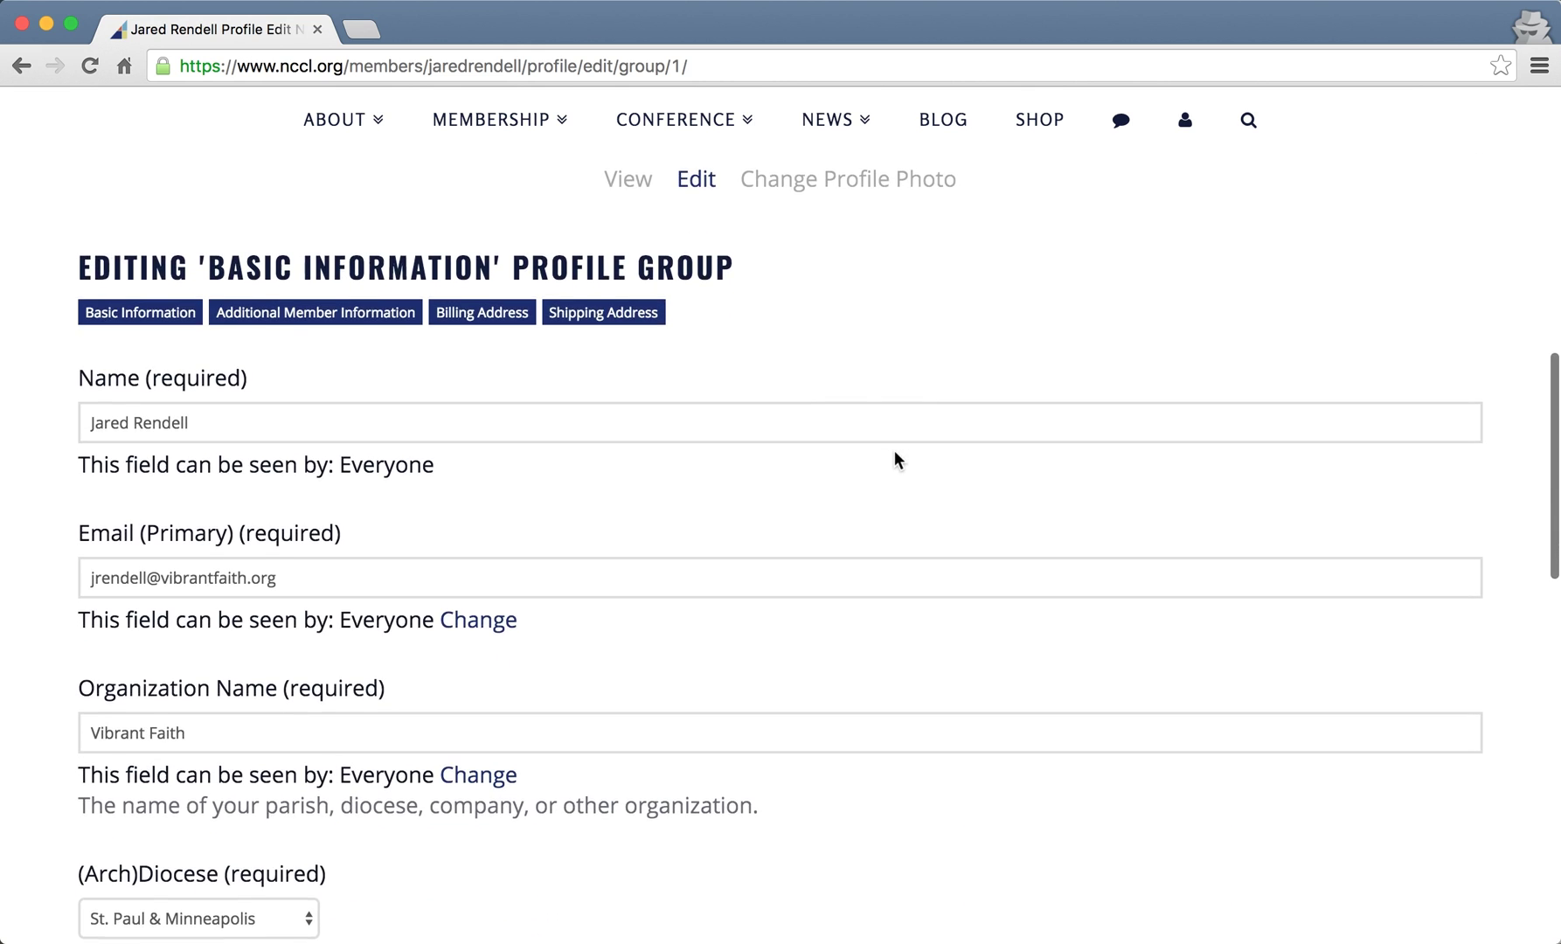
scroll(894, 460, up, 8)
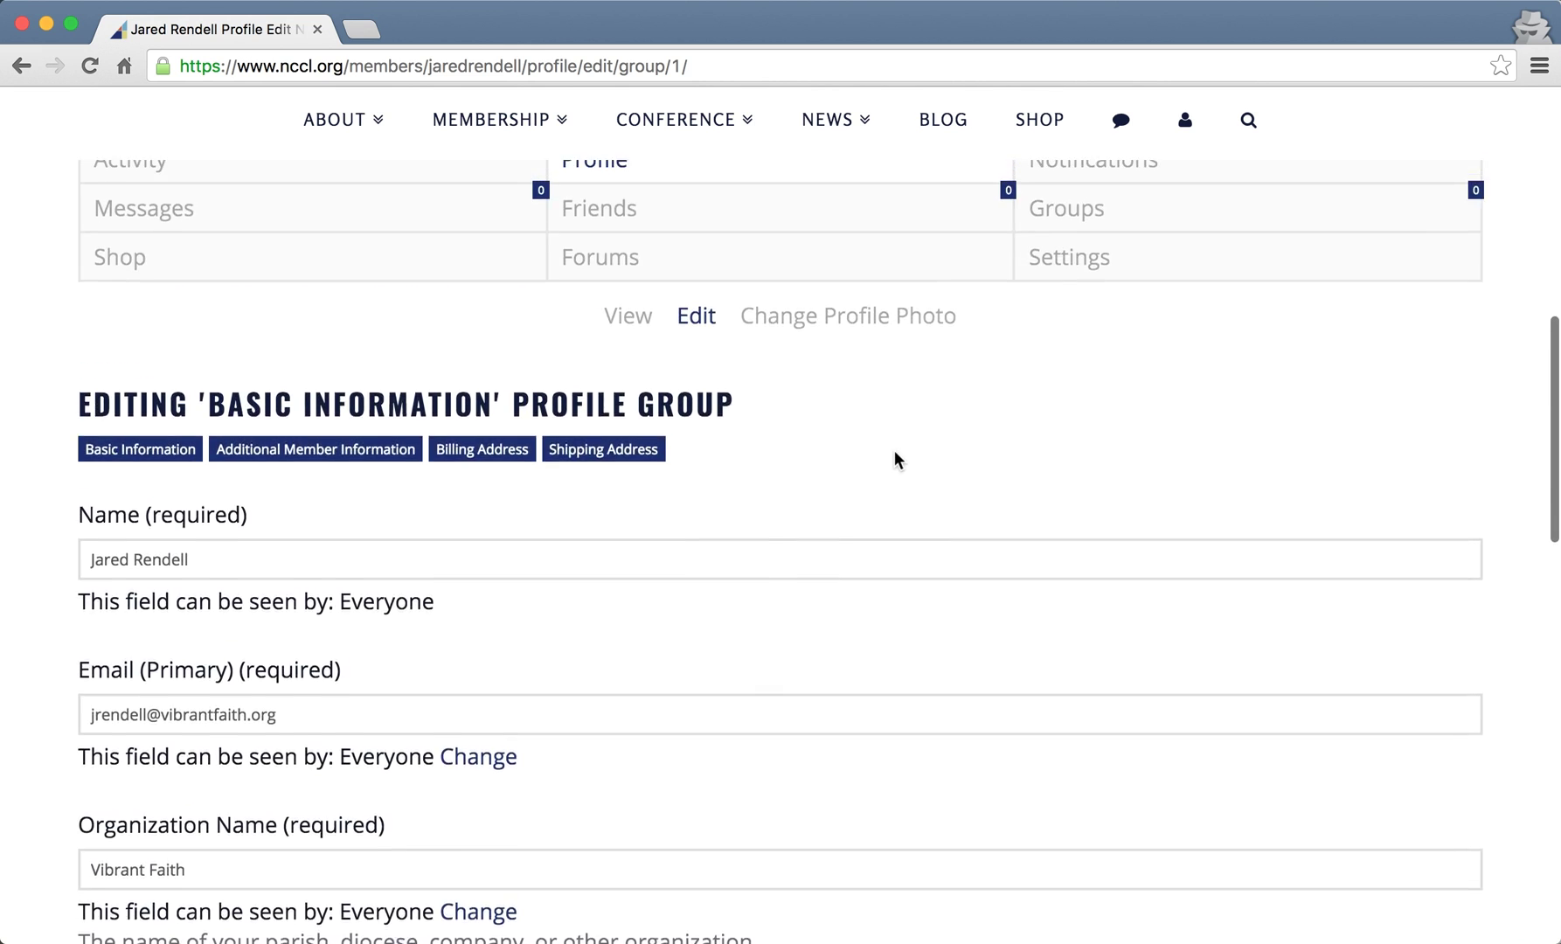
scroll(895, 454, down, 1)
click(354, 642)
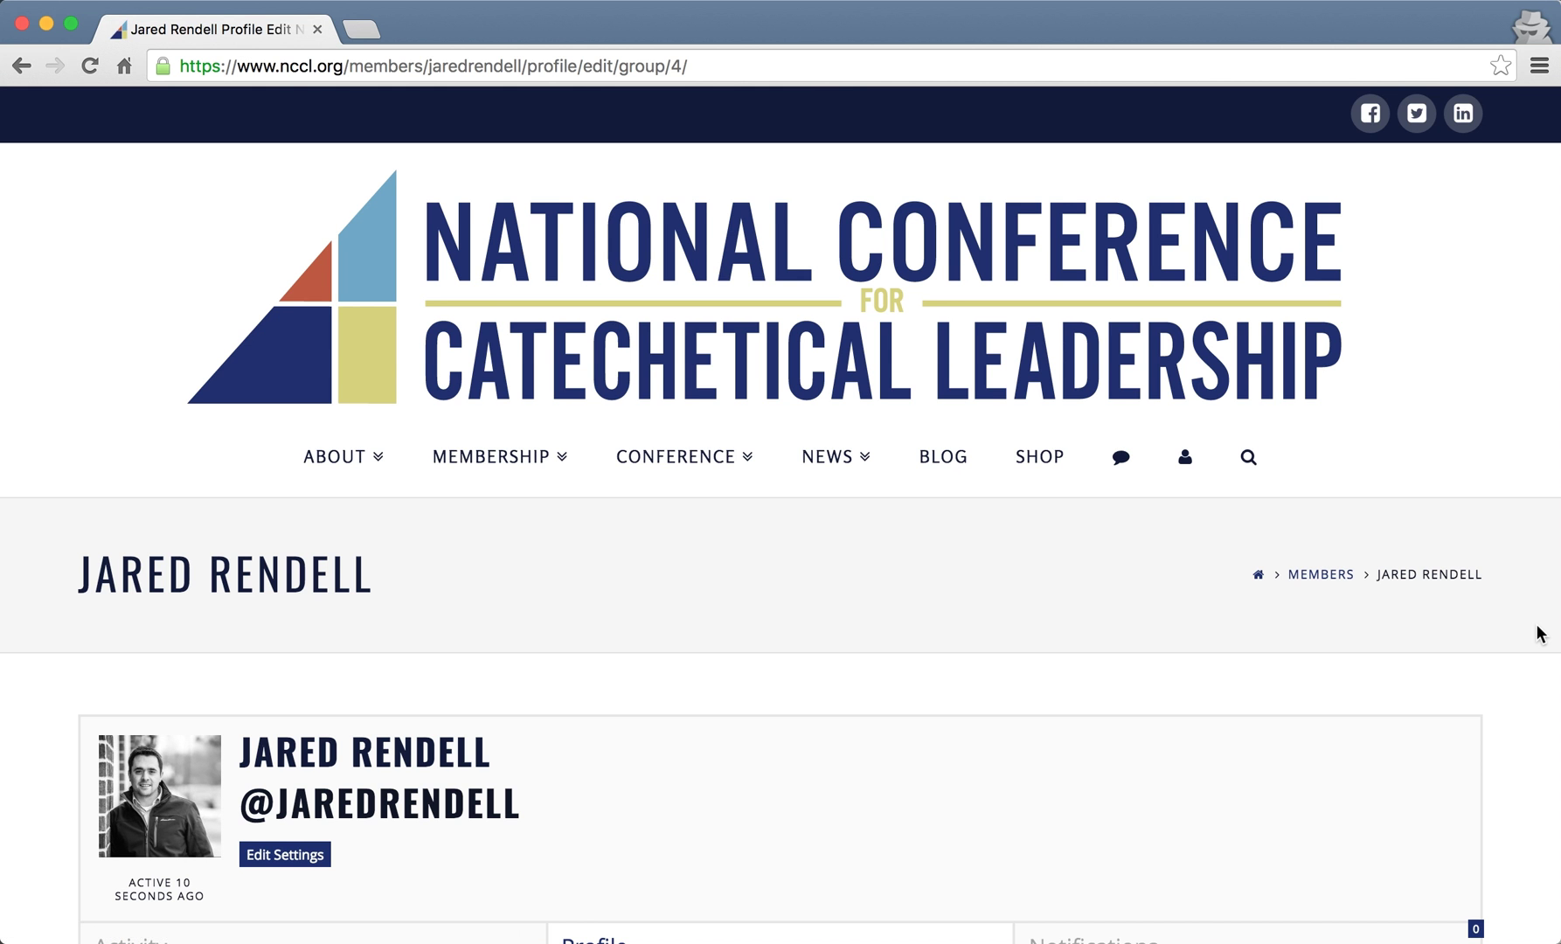
- Set Position Title to 'Partner for Digital Strategies' and Department/Office to Marketing
scroll(1538, 634, down, 3)
scroll(1538, 634, down, 10)
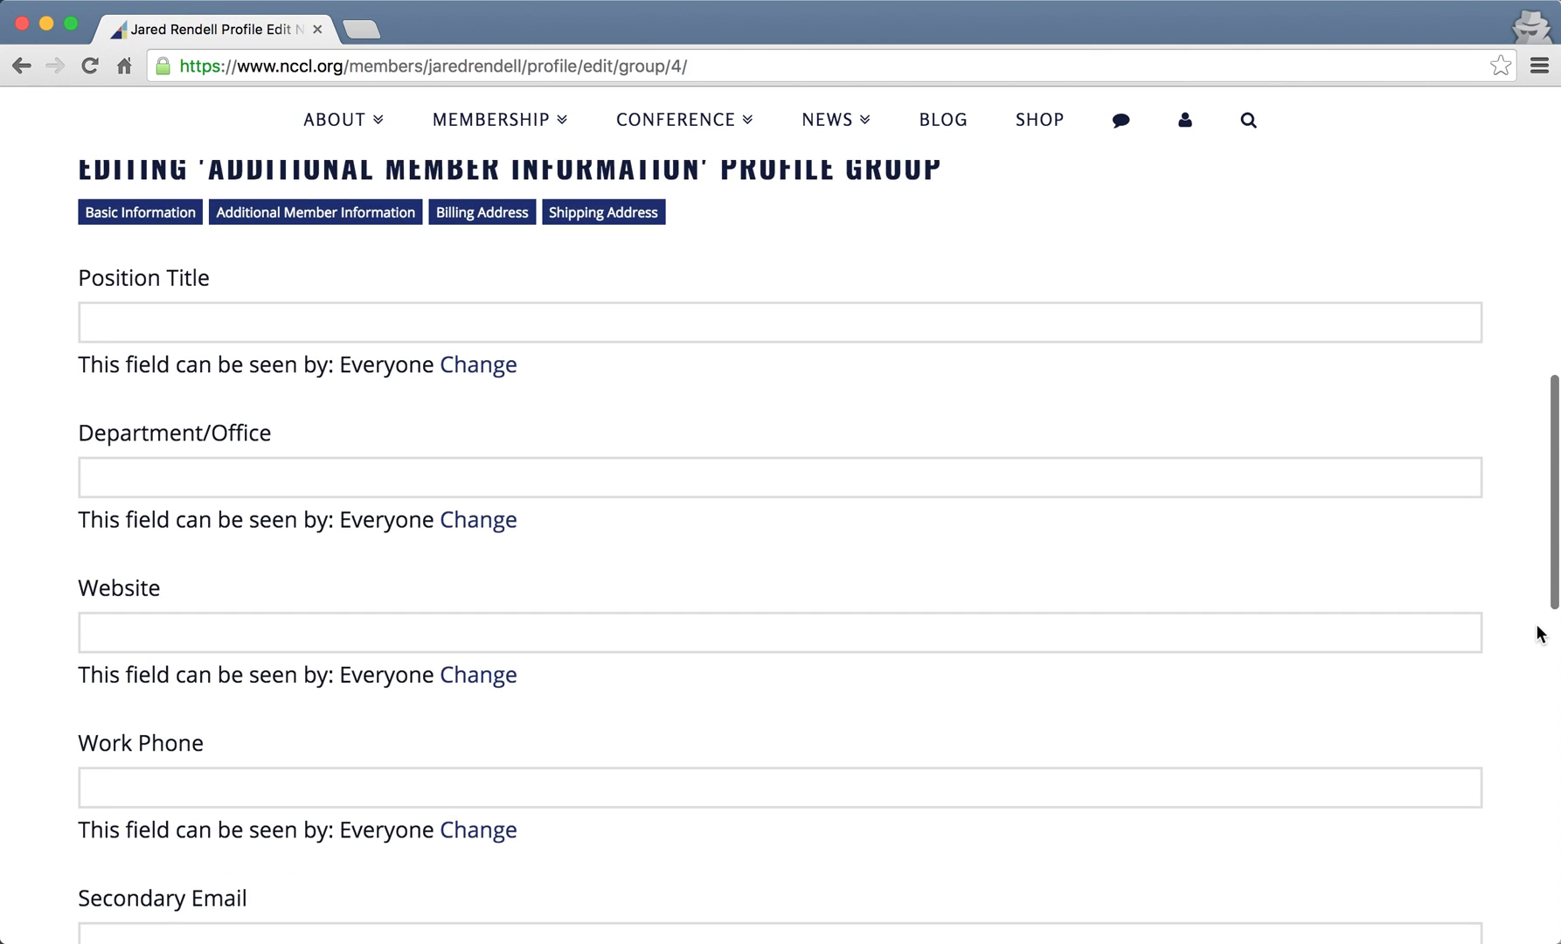
scroll(1324, 556, up, 1)
click(573, 361)
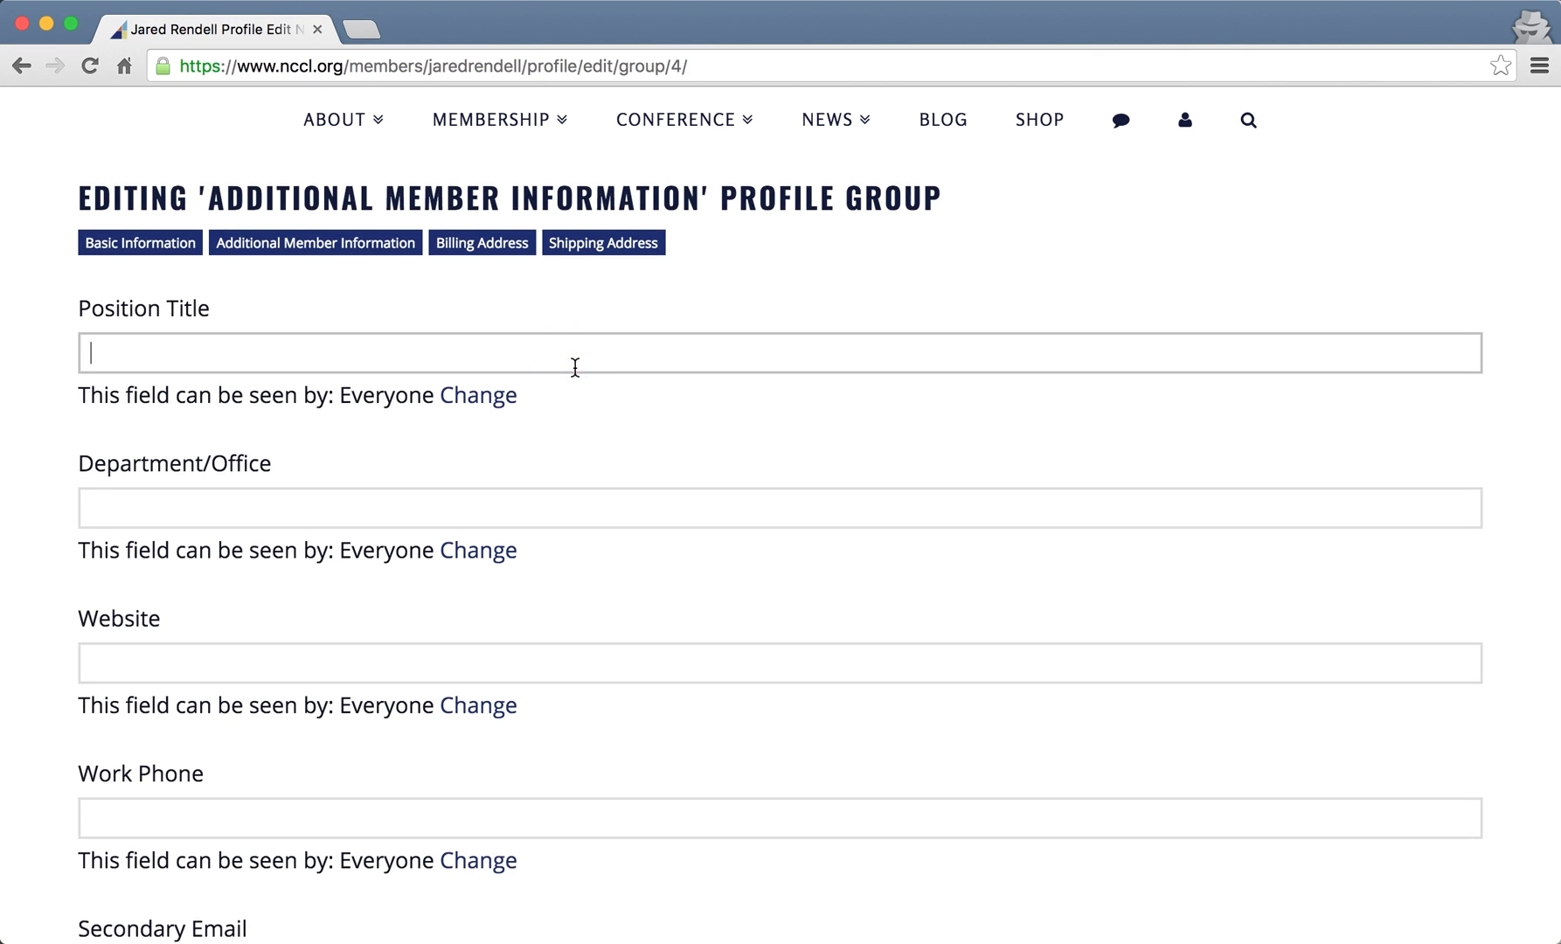
text(Partner for)
key(Down)
key(Return)
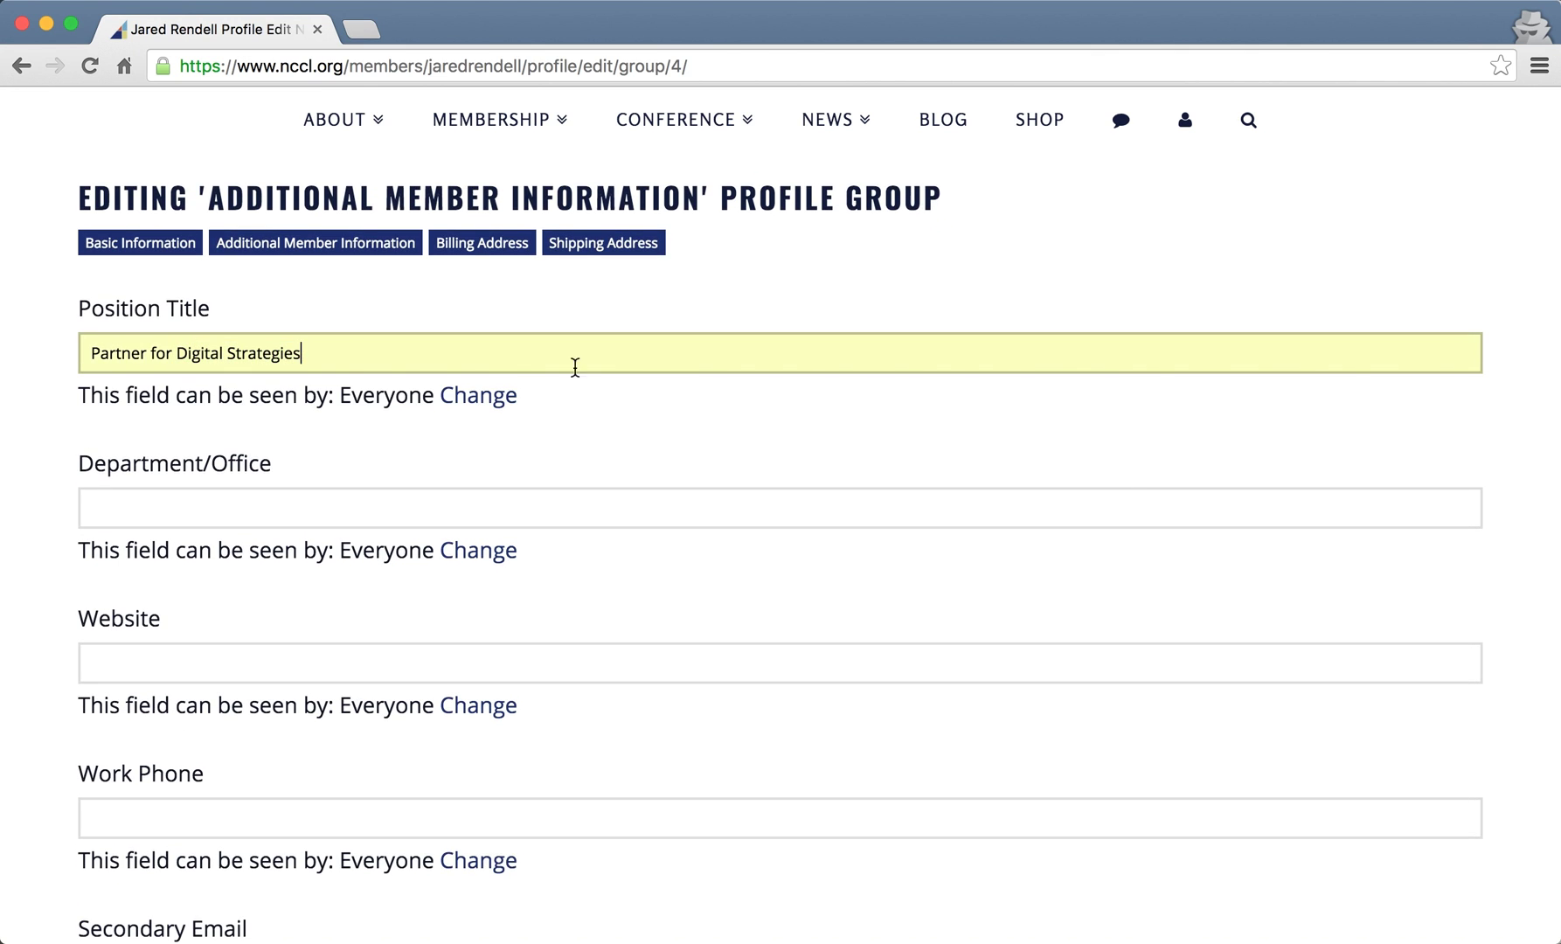
click(270, 517)
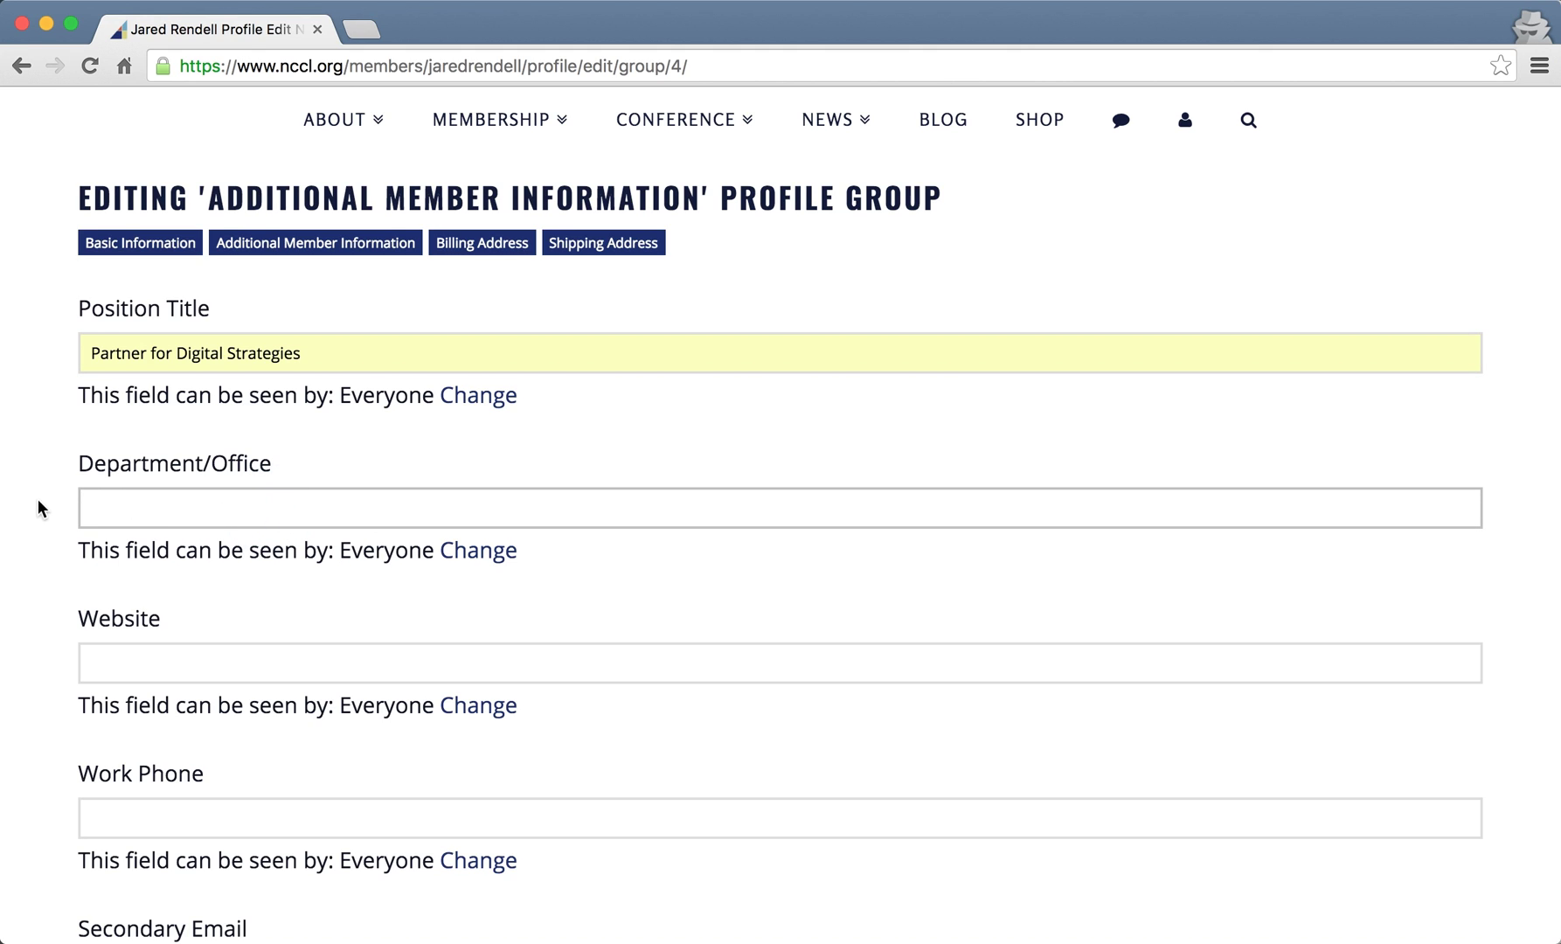
text(Marketing)
click(202, 656)
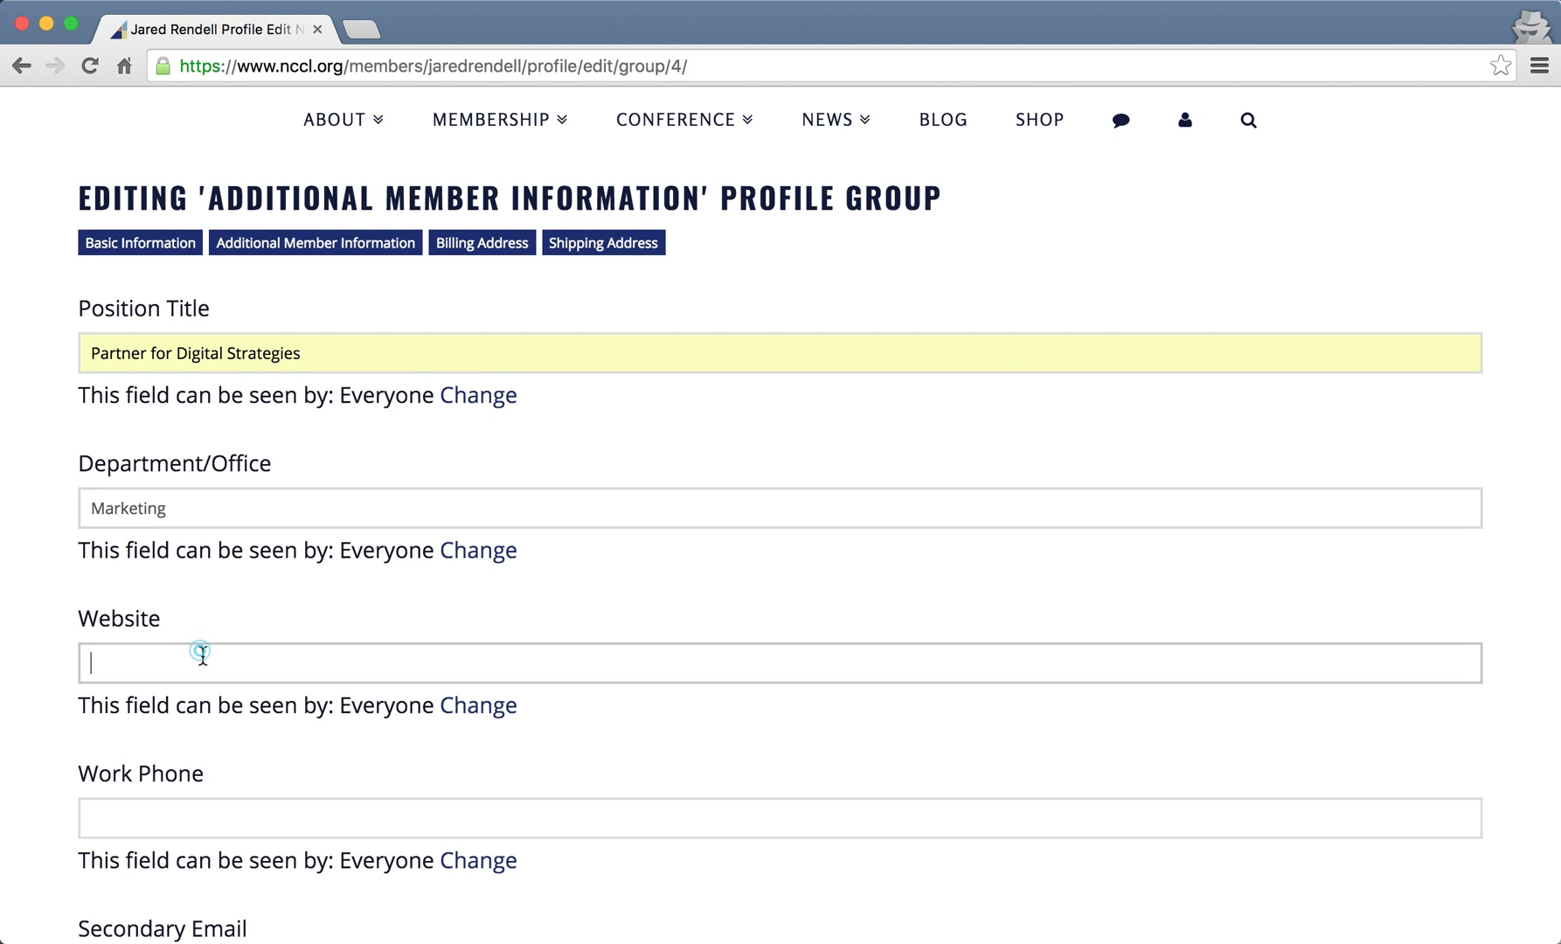
scroll(52, 603, down, 1)
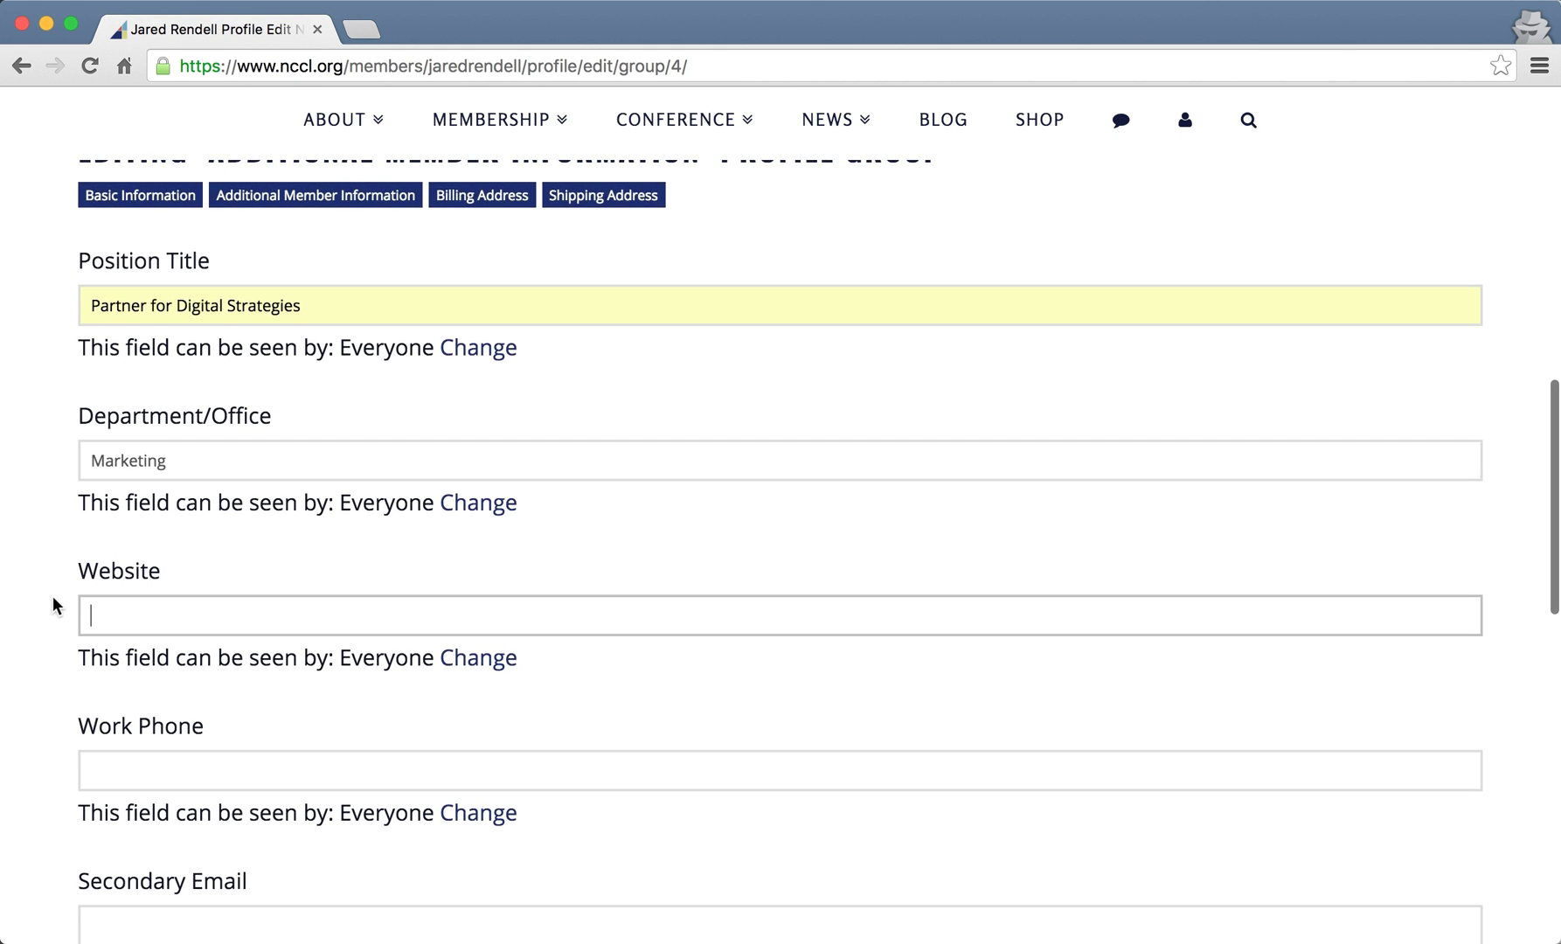
scroll(52, 599, up, 1)
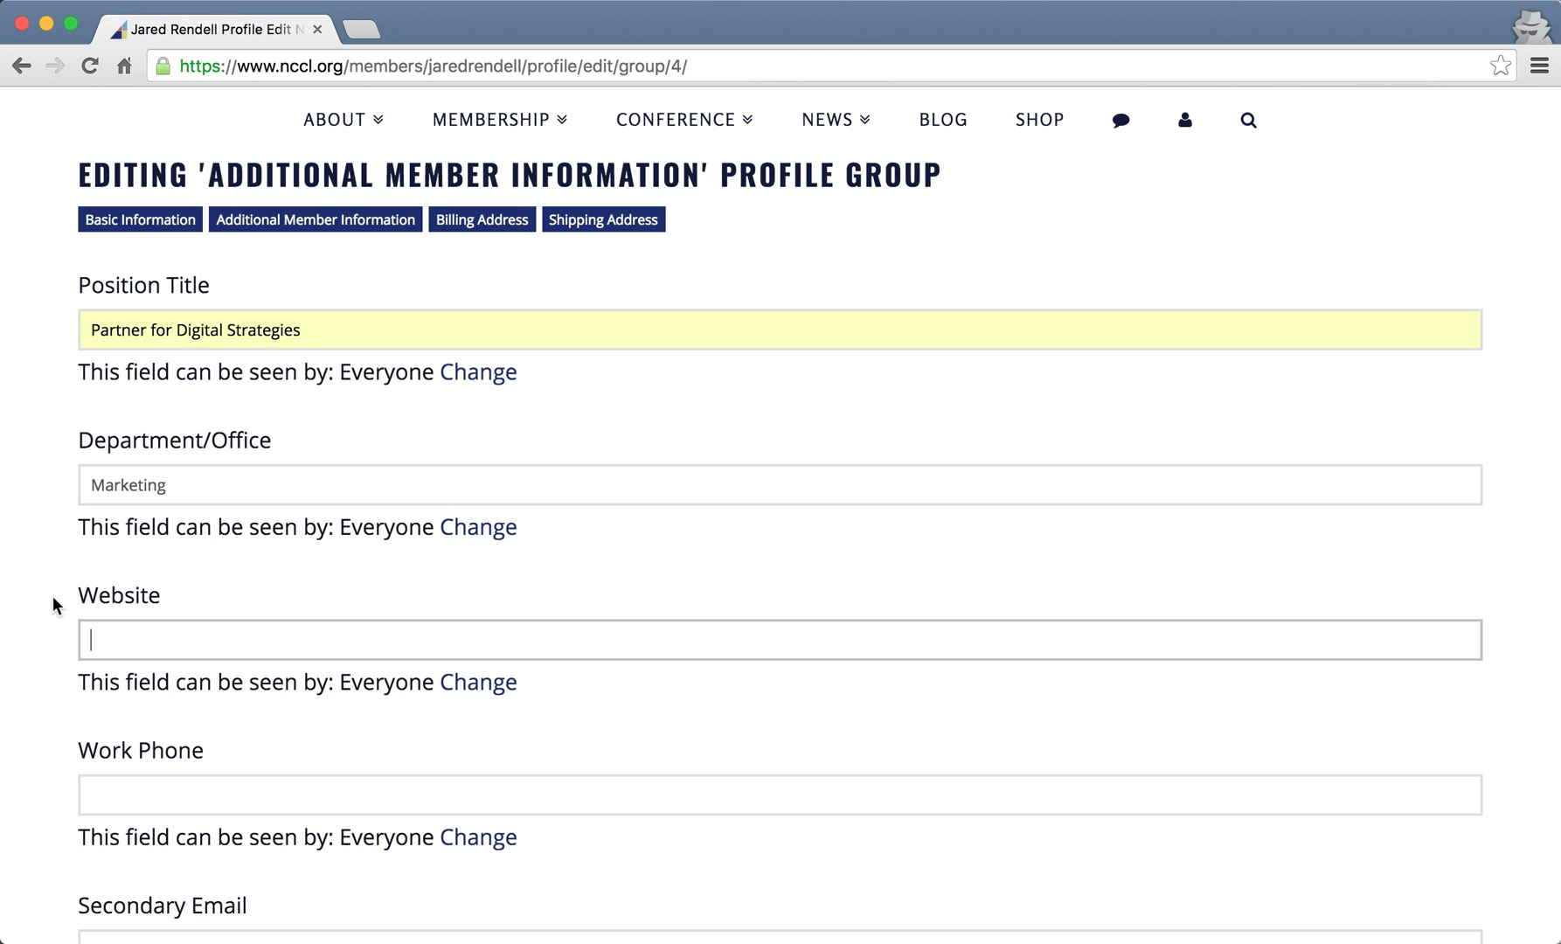
text(https)
key(BackSpace)
key(Down)
key(Return)
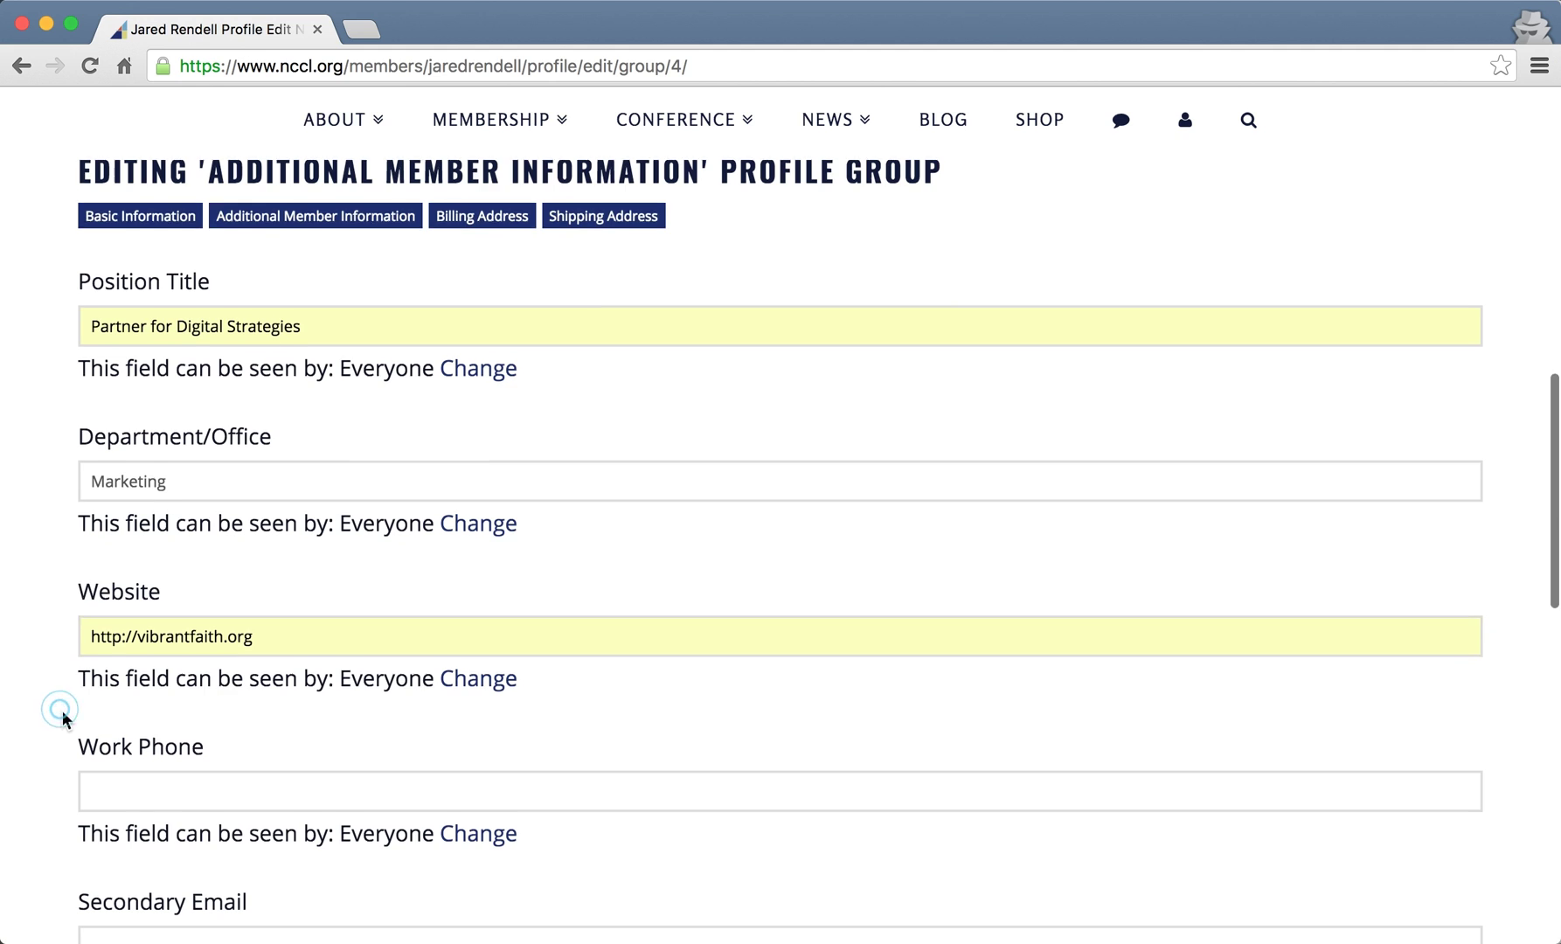
- Fill the Work Phone field with the saved autofill phone number
scroll(63, 715, down, 5)
click(203, 593)
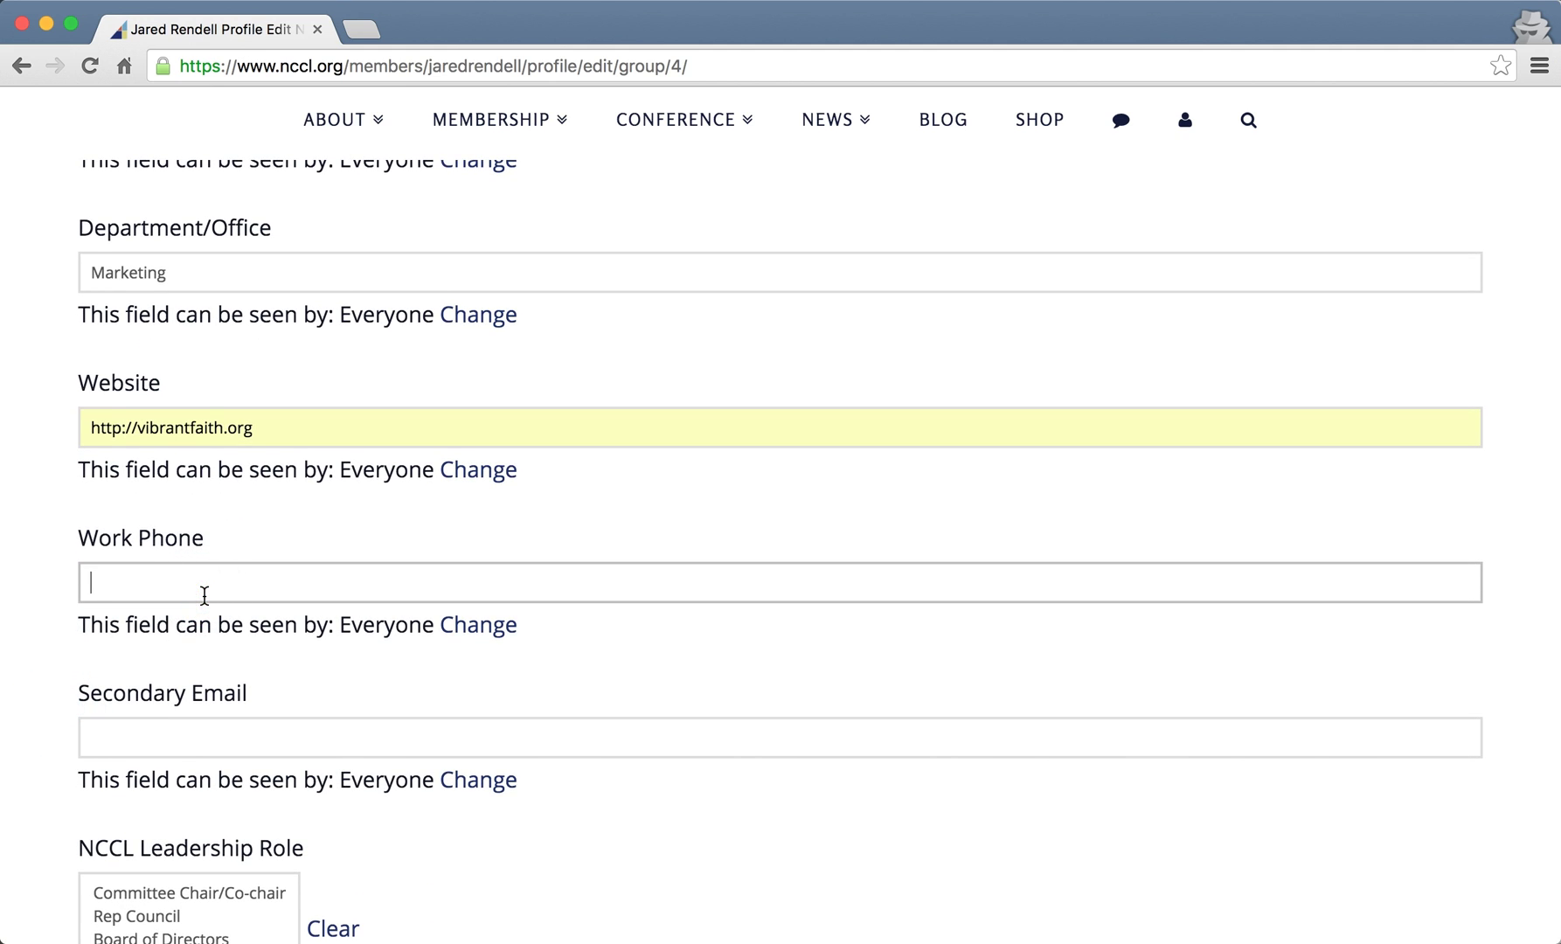
text(8)
key(Down)
key(Down)
key(Return)
click(35, 616)
- Enter the member's e-mail address in Secondary Email, replacing the autofilled suggestion
scroll(35, 616, down, 5)
click(181, 526)
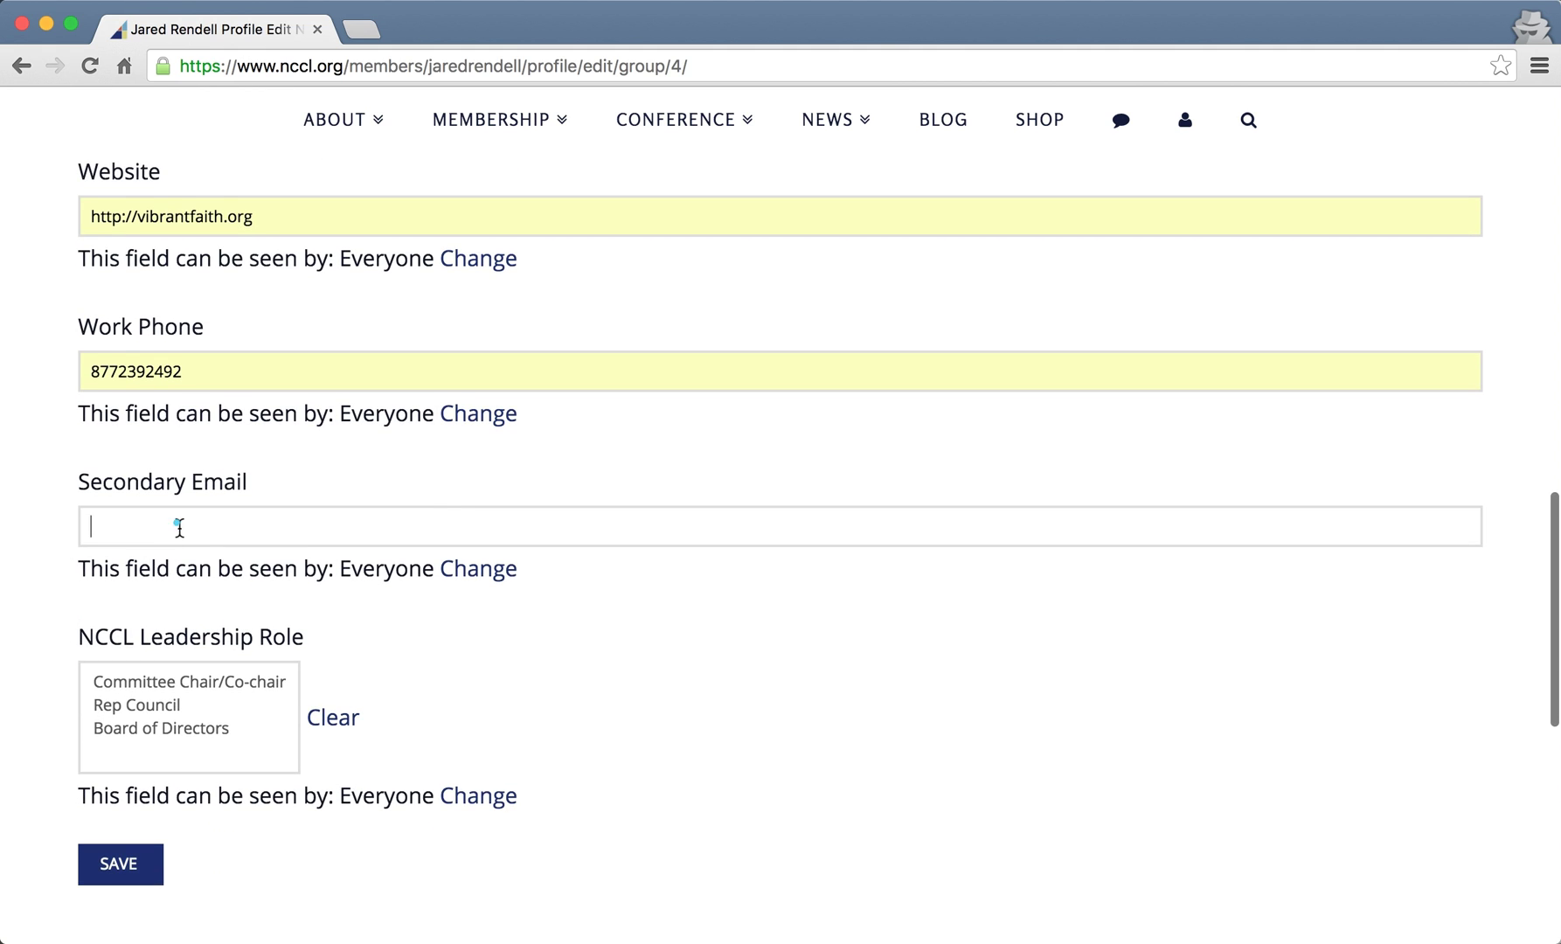
text(jared)
key(Down)
key(Return)
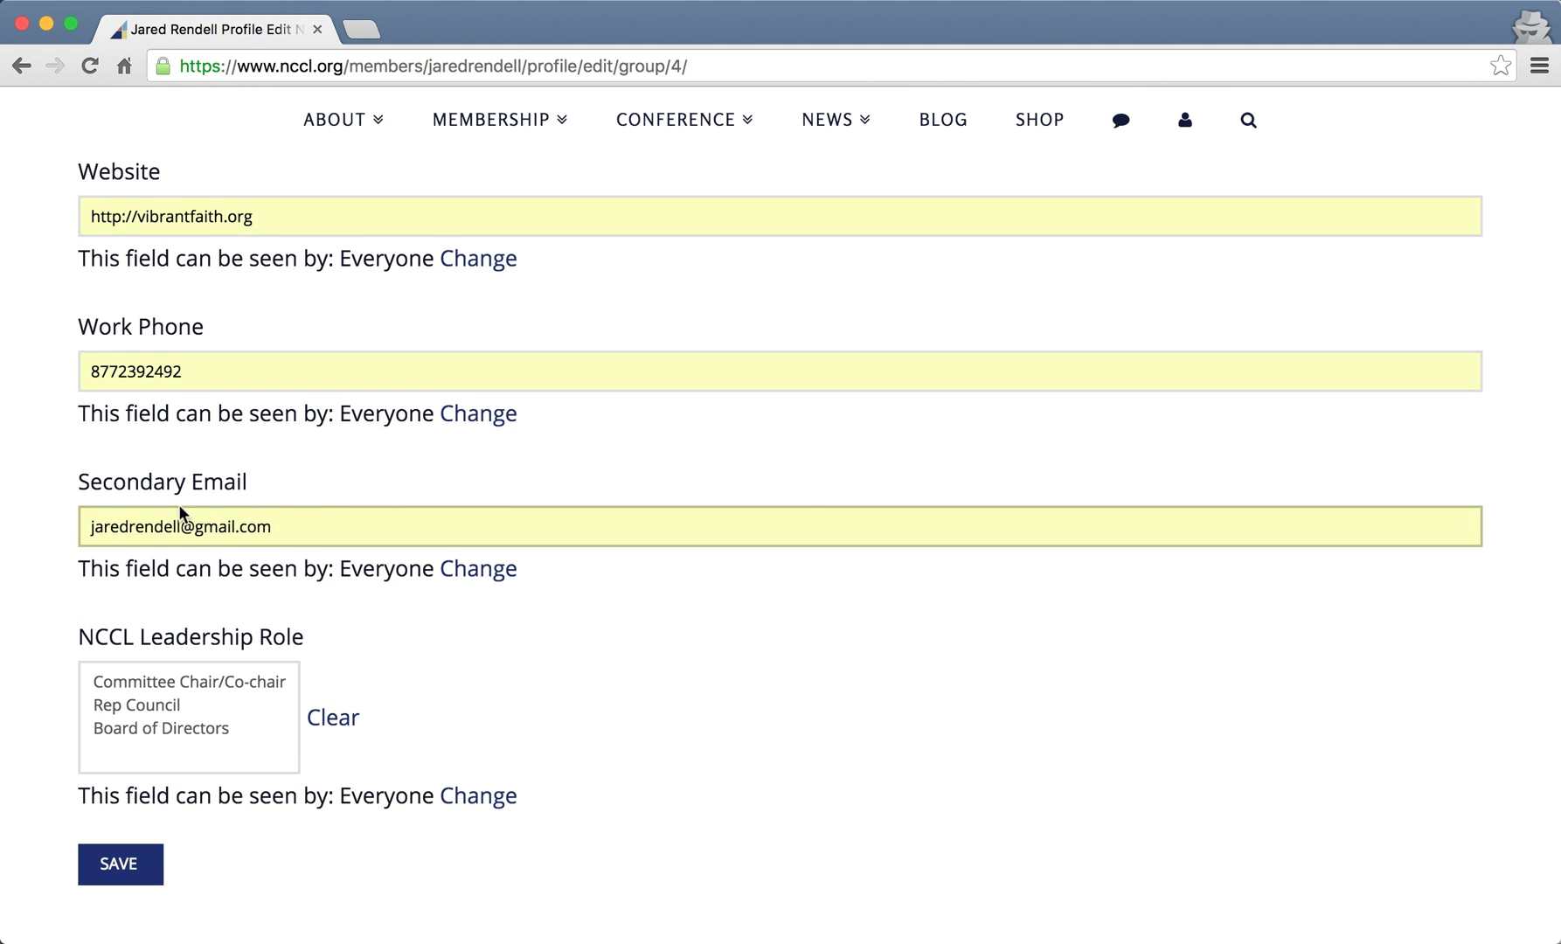
triple_click(223, 532)
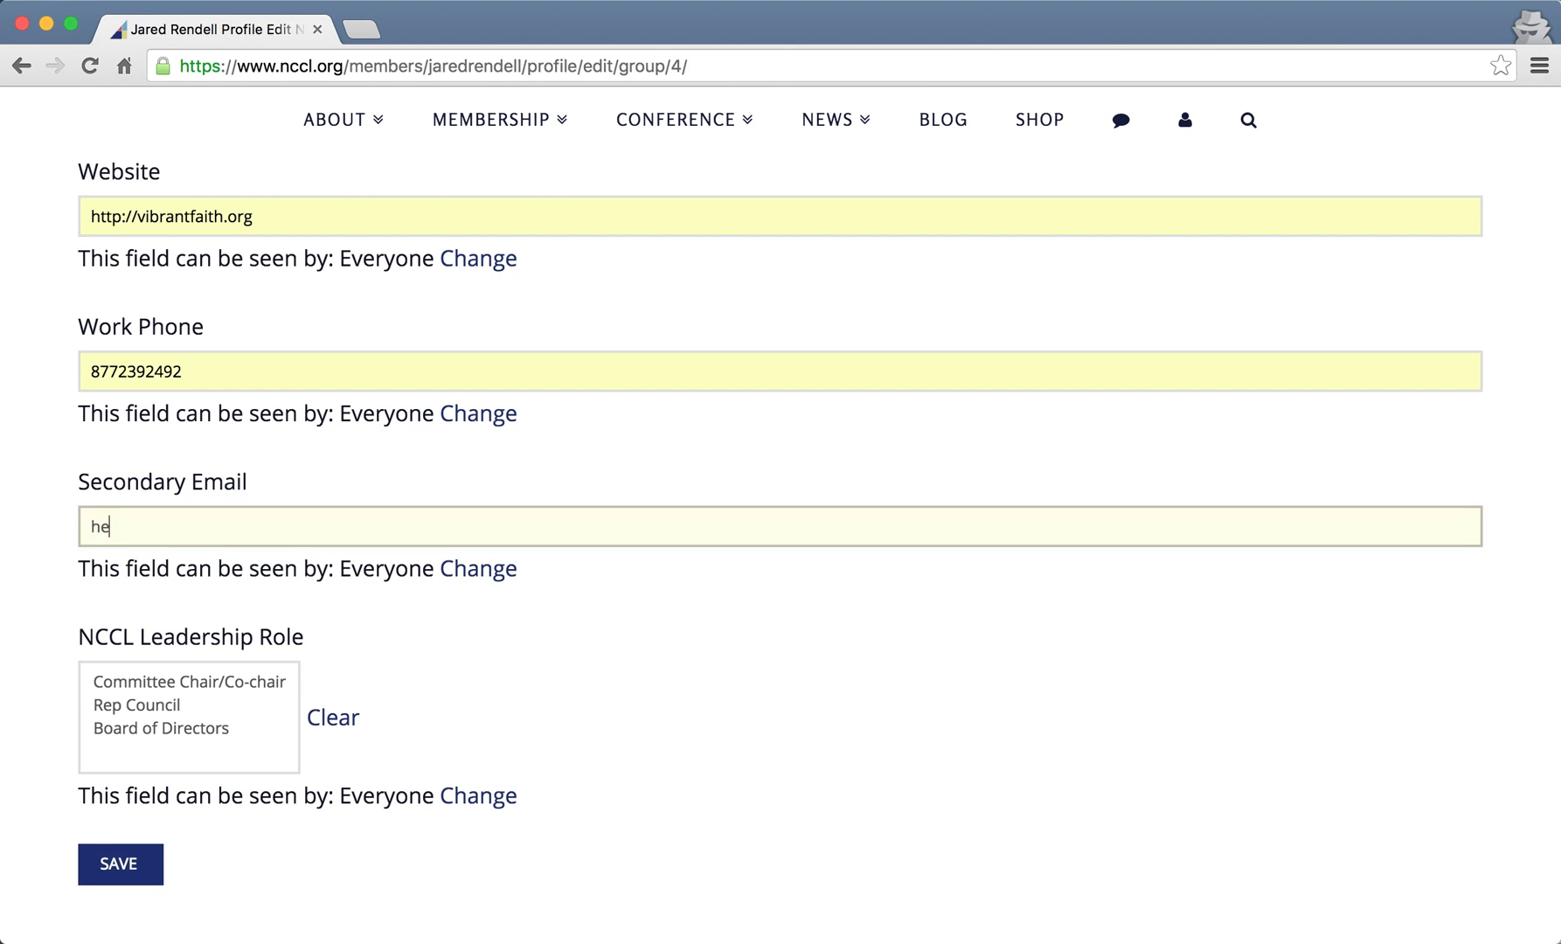
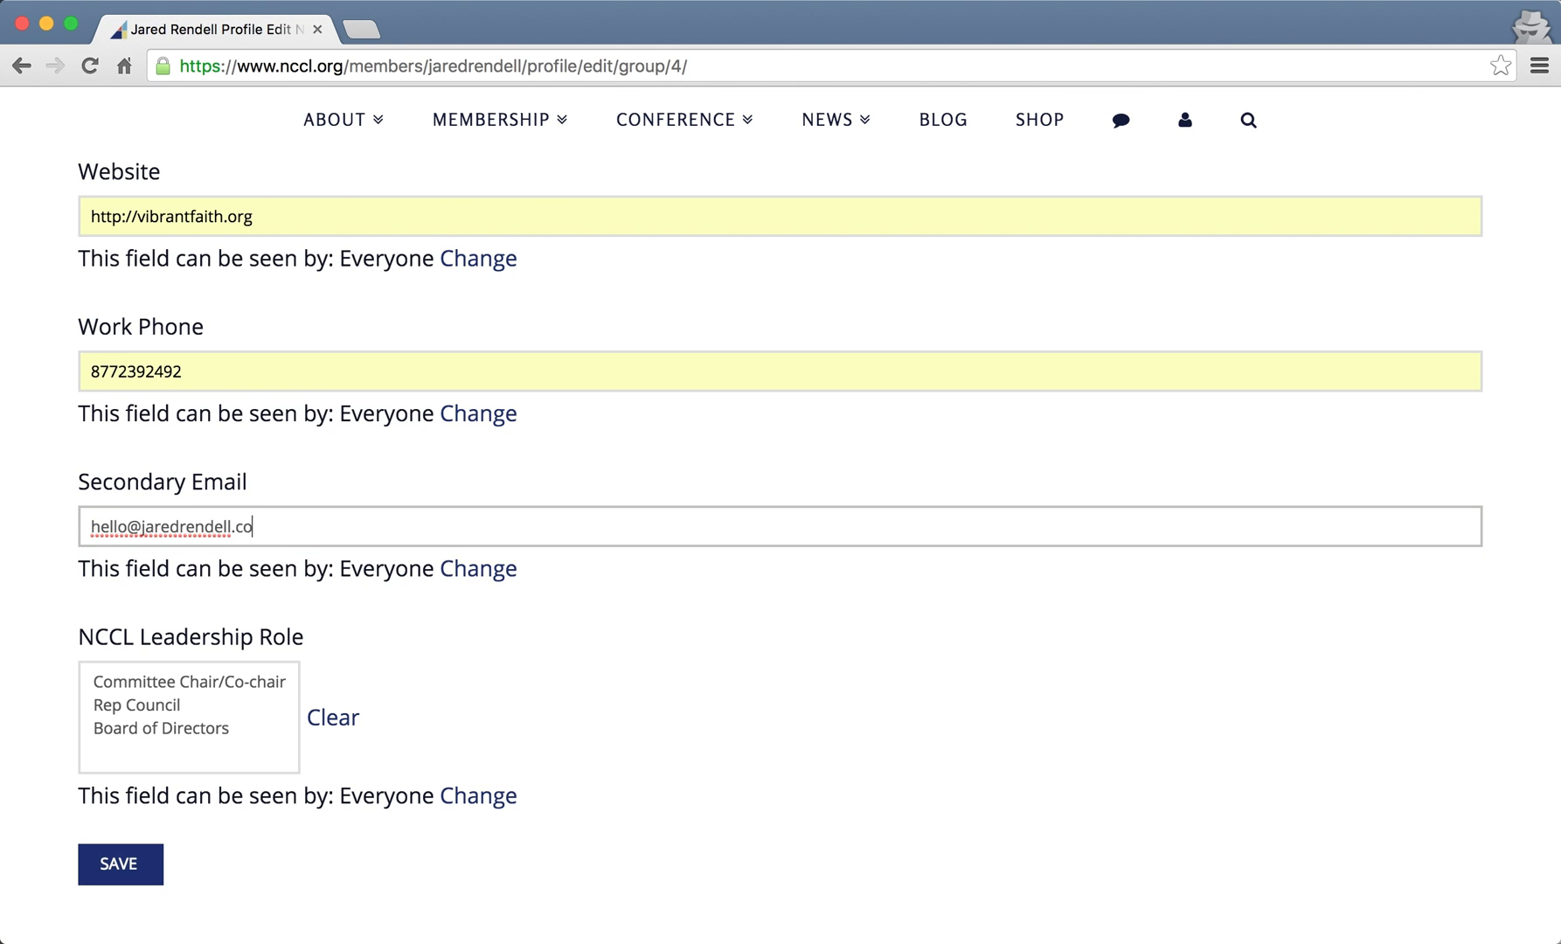
key(Tab)
- Choose Committee Chair/Co-chair as Leadership Role after trying Rep Council and Board of Directors, then save
scroll(657, 663, down, 3)
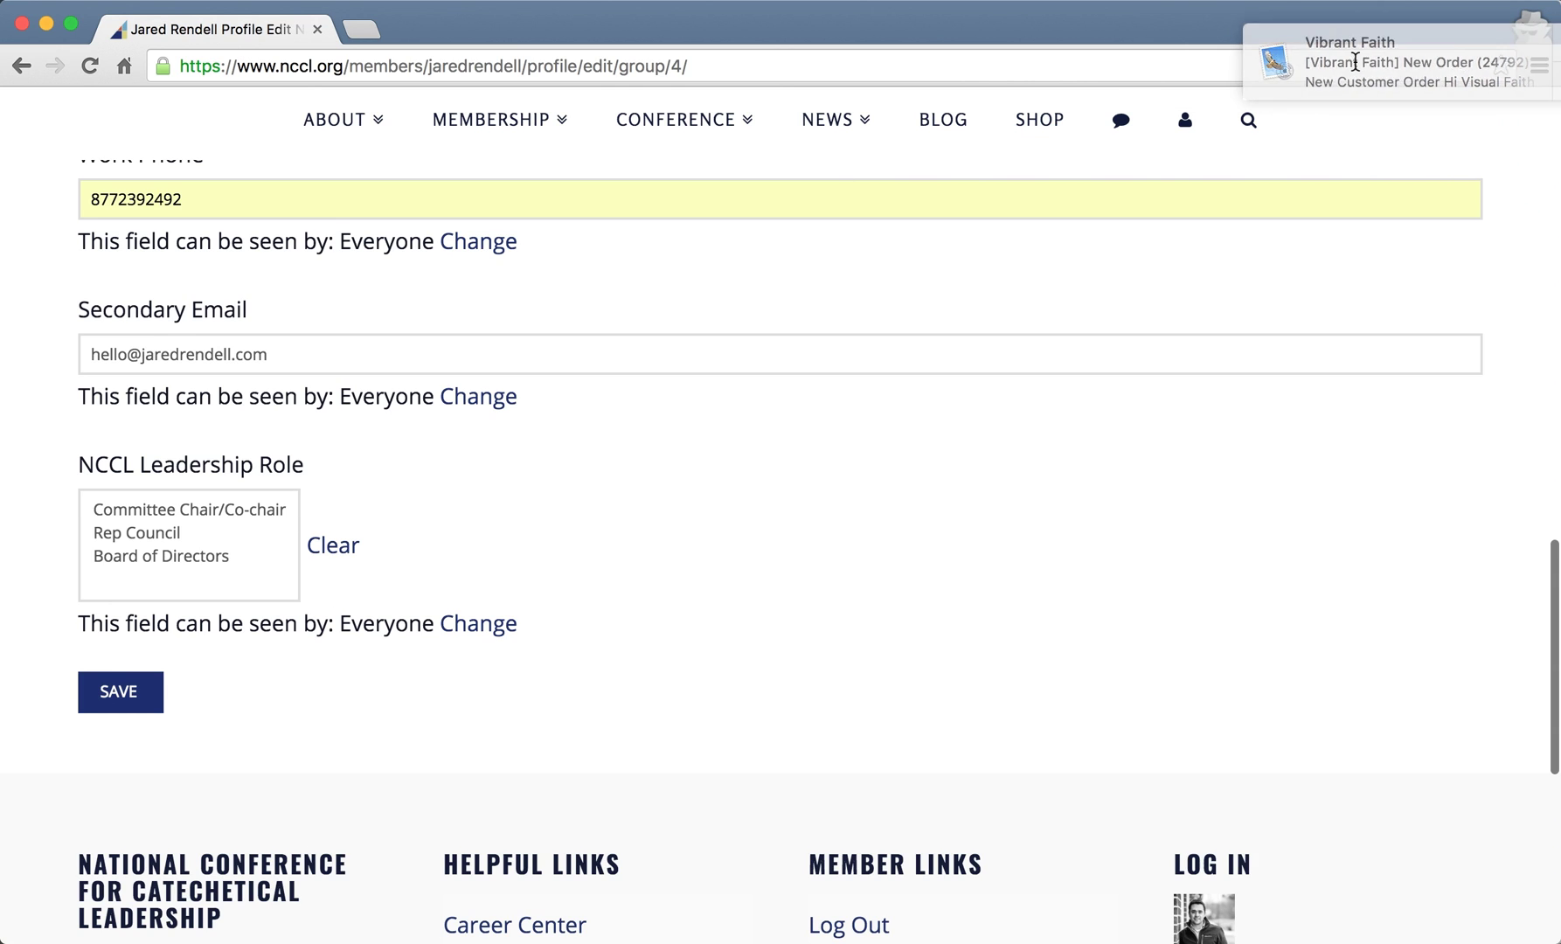
click(154, 583)
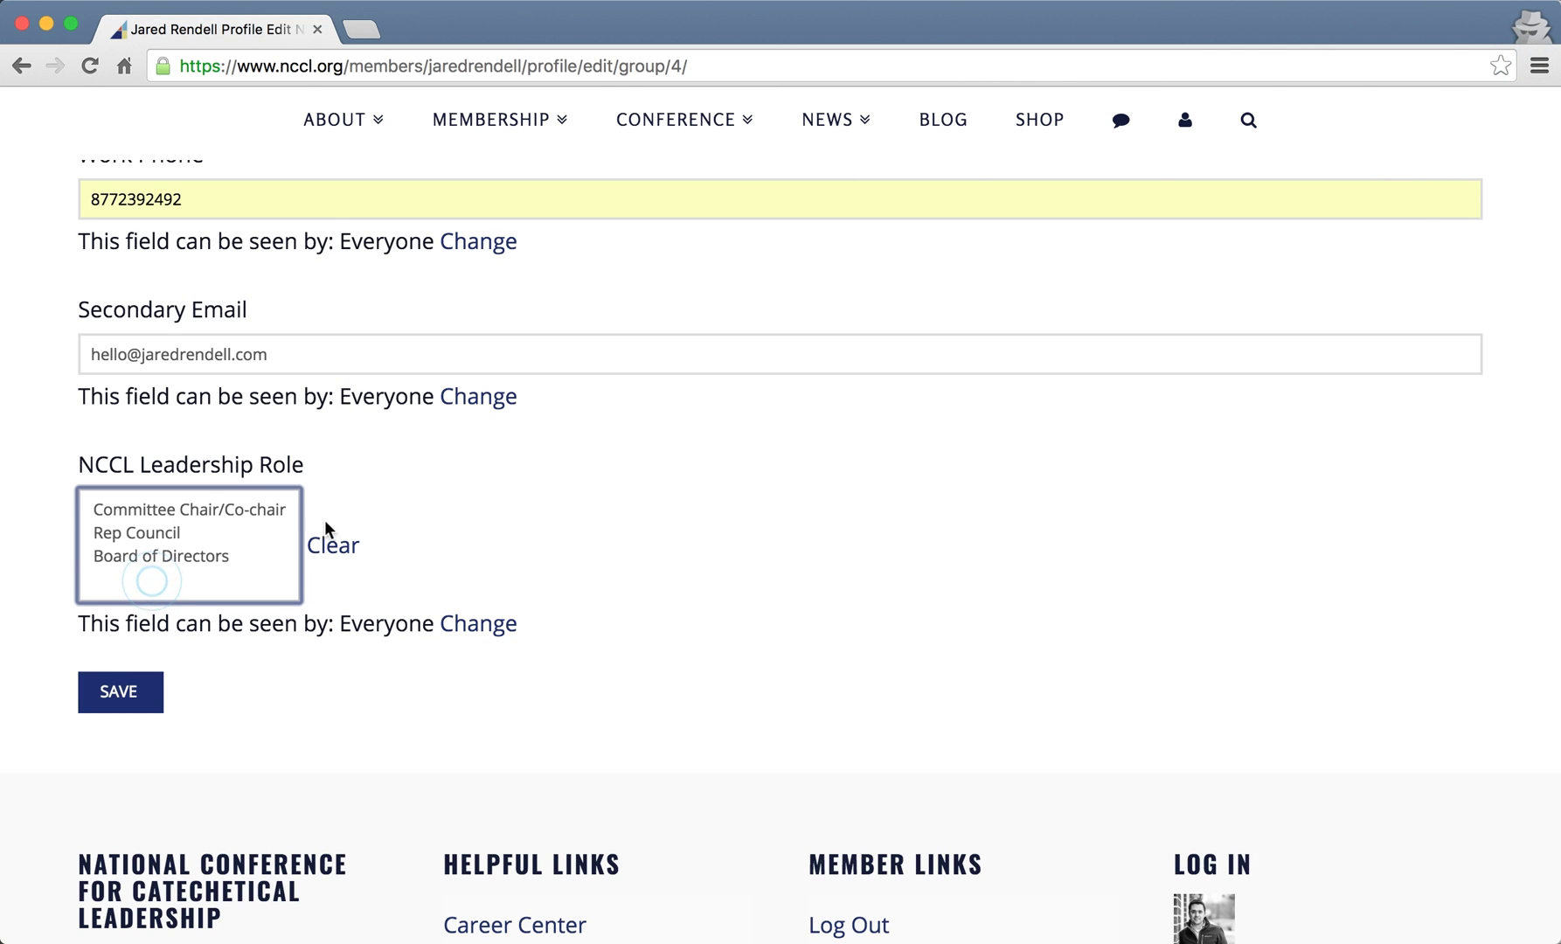
click(188, 513)
click(168, 537)
click(167, 550)
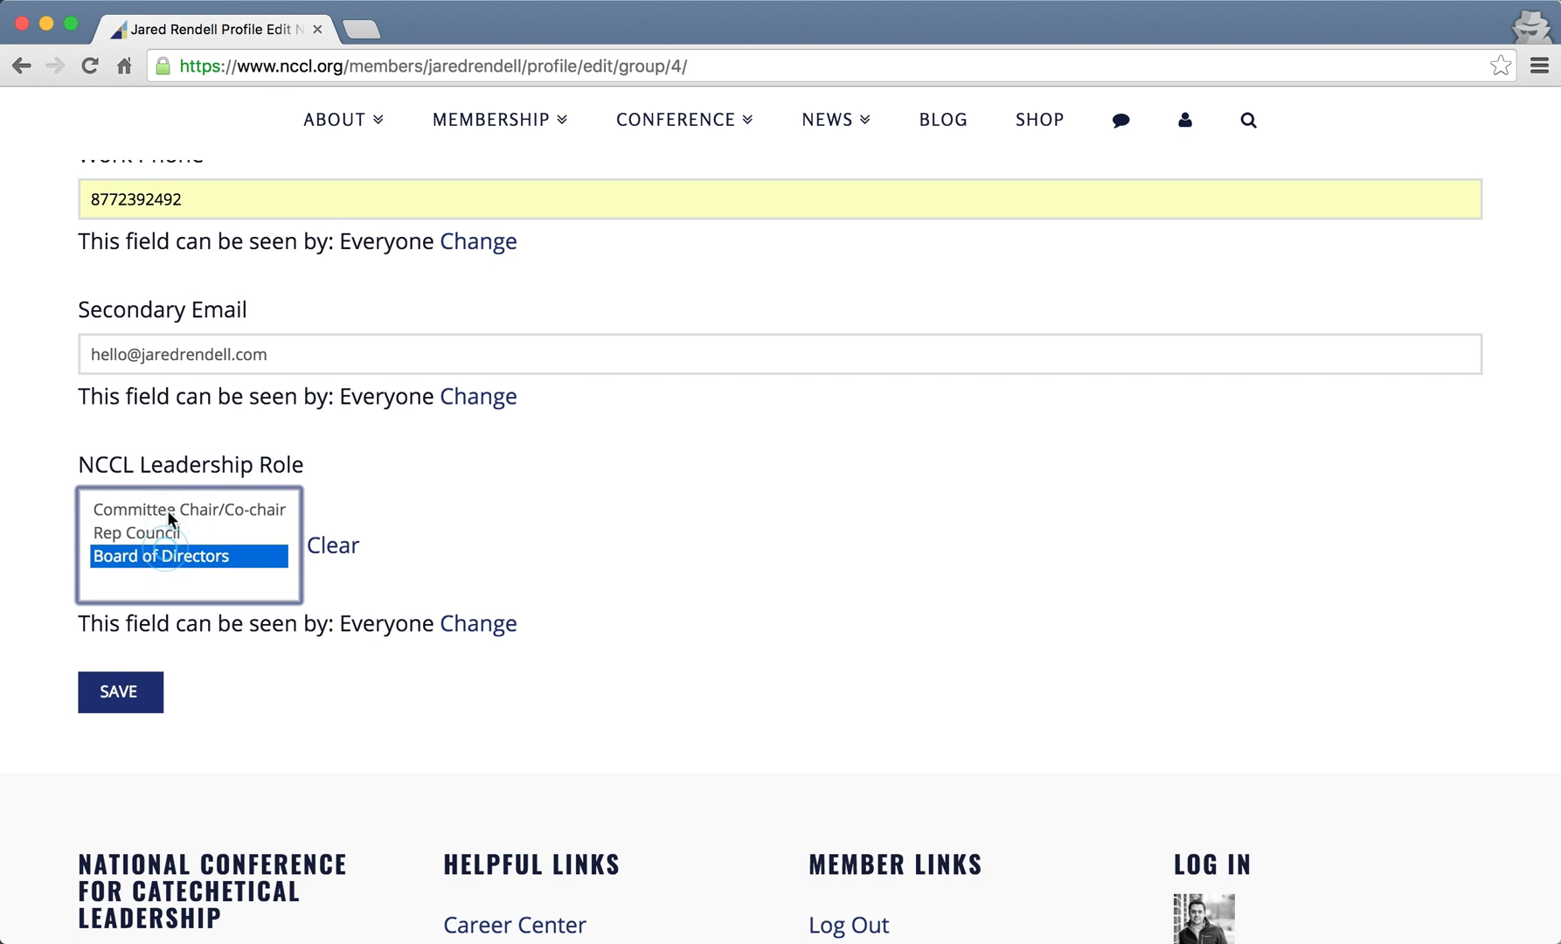
click(167, 509)
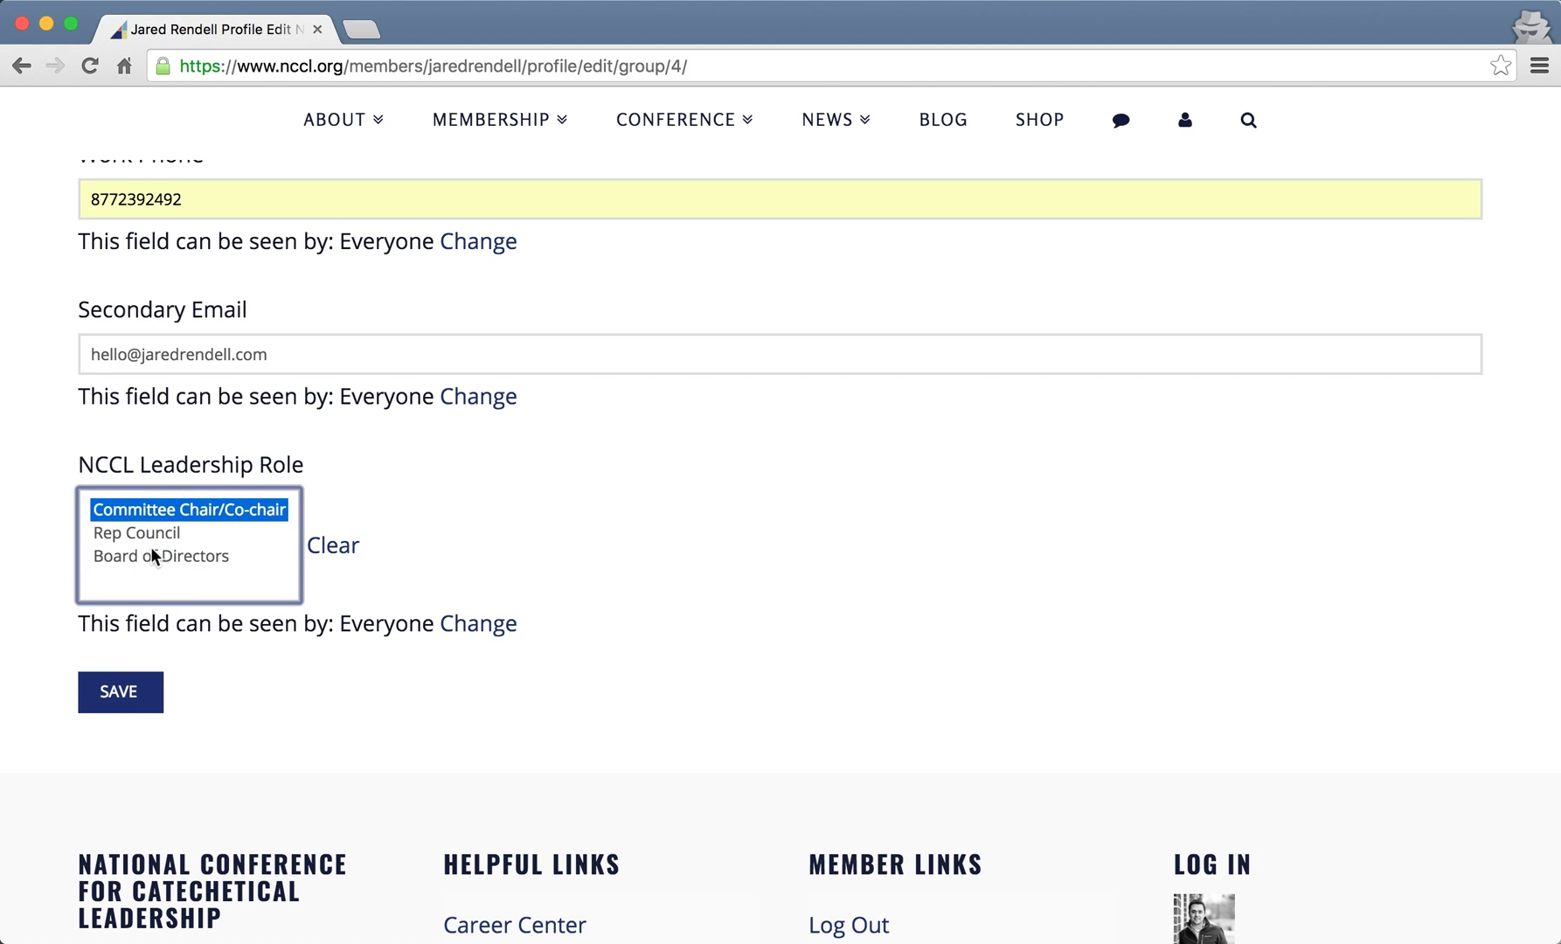
click(131, 708)
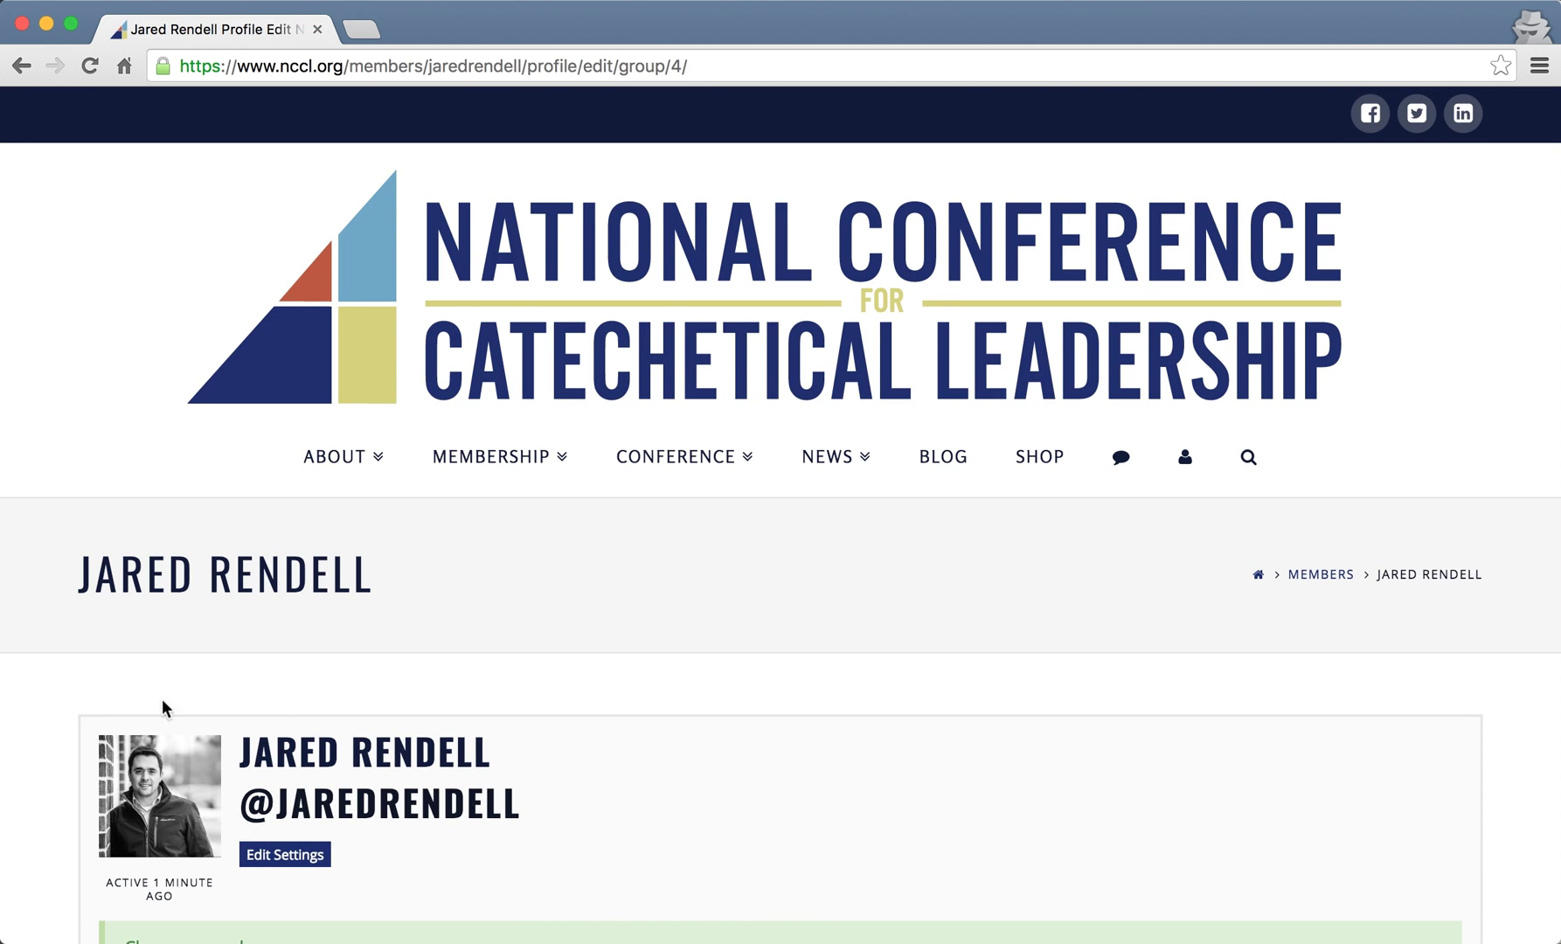
- Open the Billing Address edit form and review its empty name, address, email and phone fields
scroll(1522, 697, down, 9)
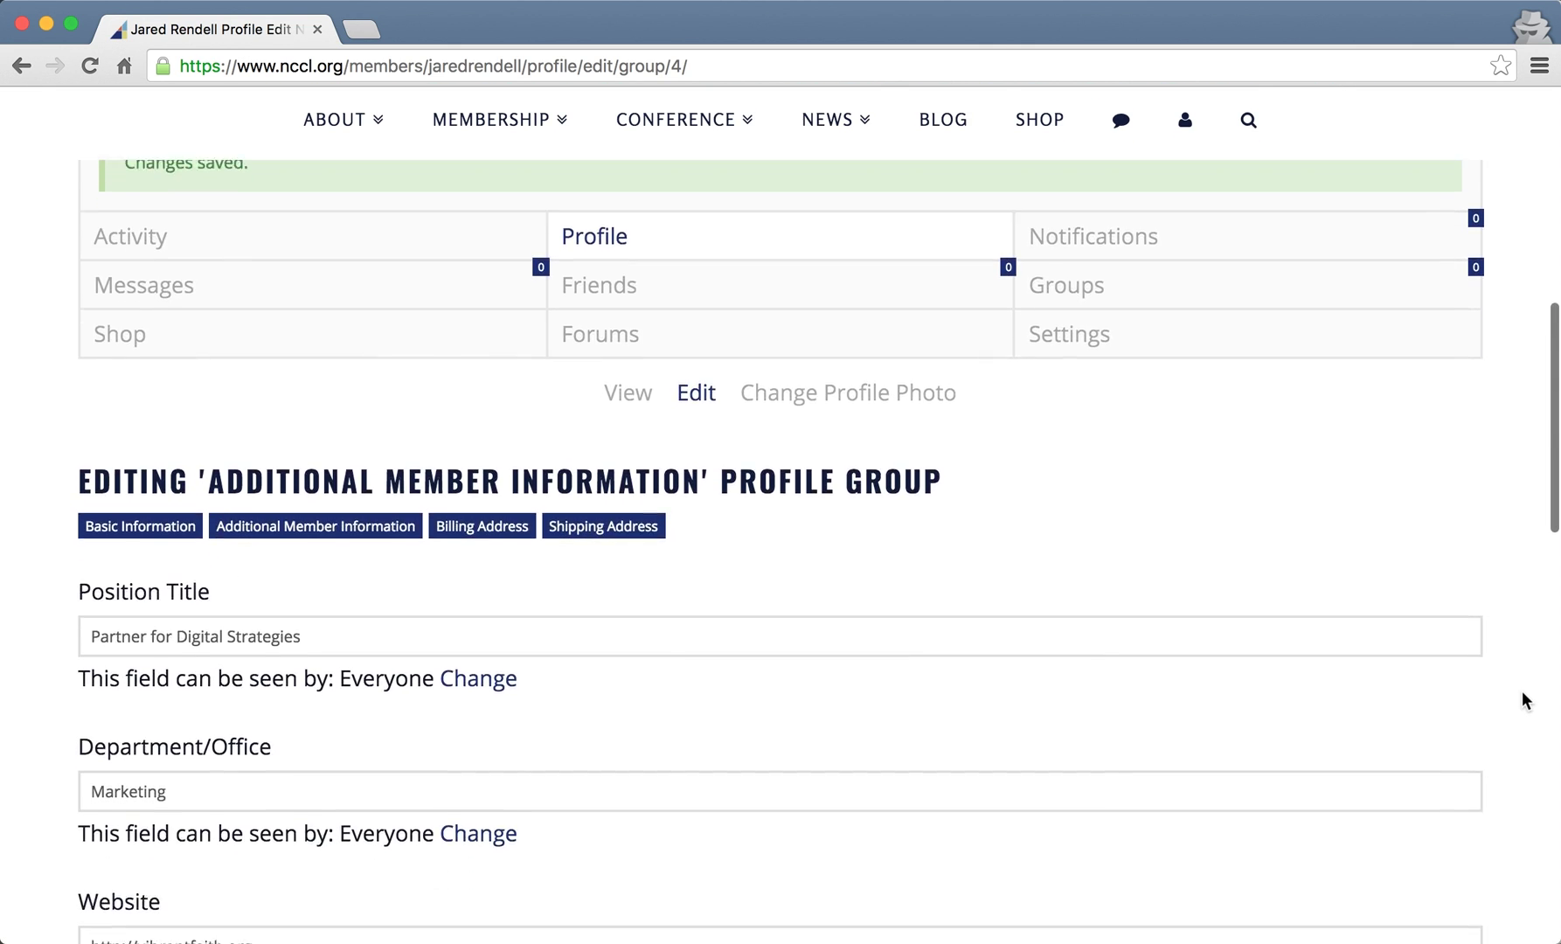
scroll(1522, 701, down, 3)
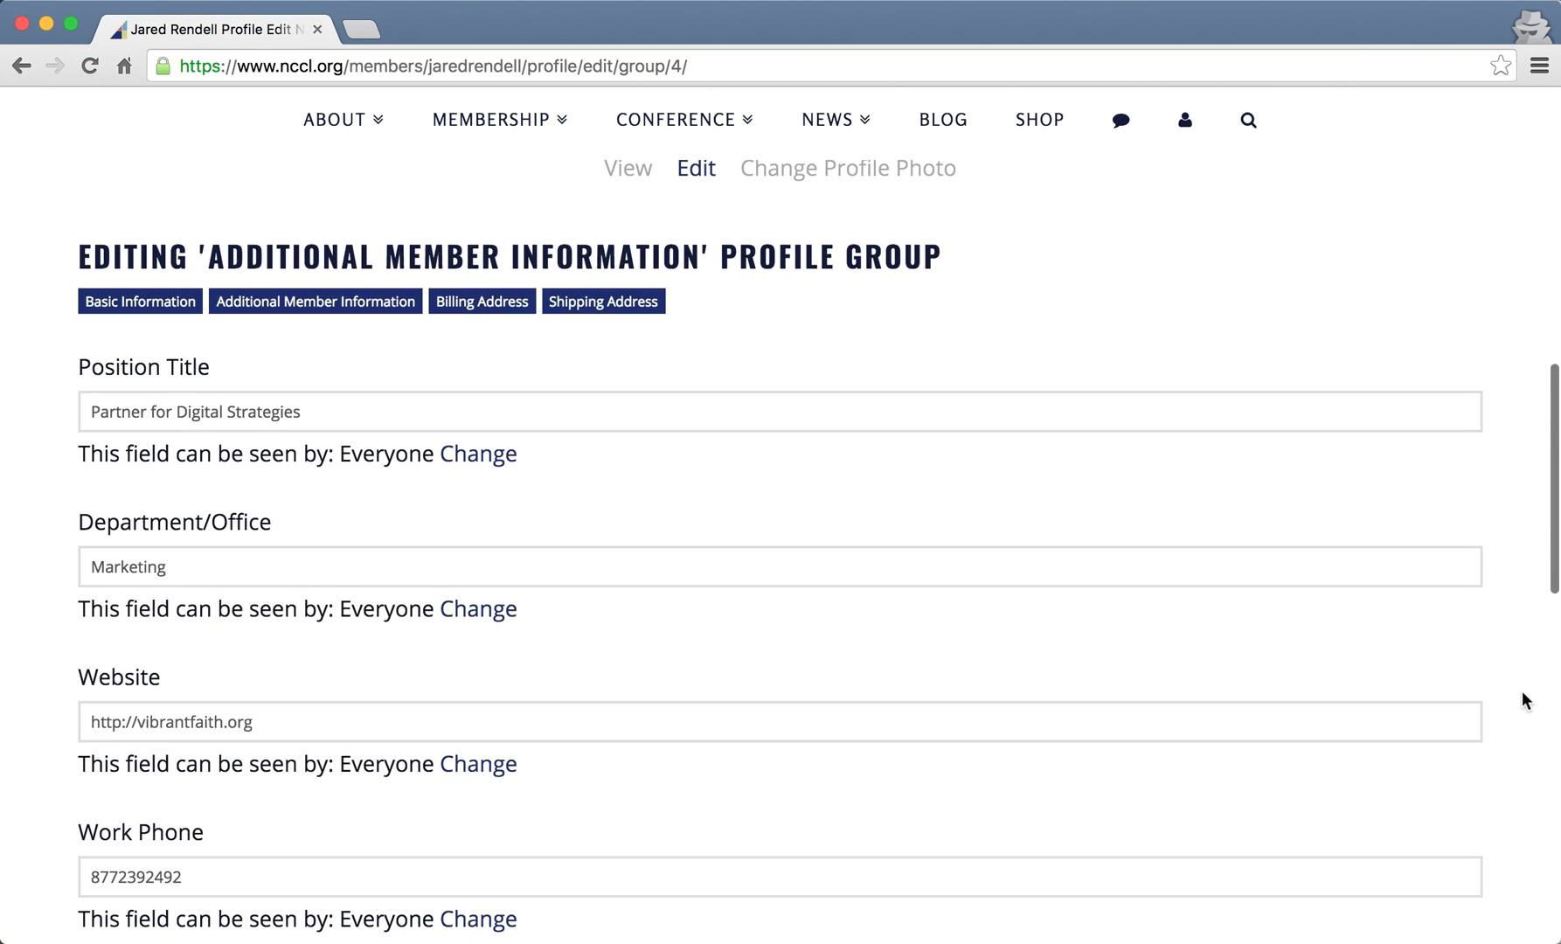
scroll(535, 404, up, 1)
click(455, 311)
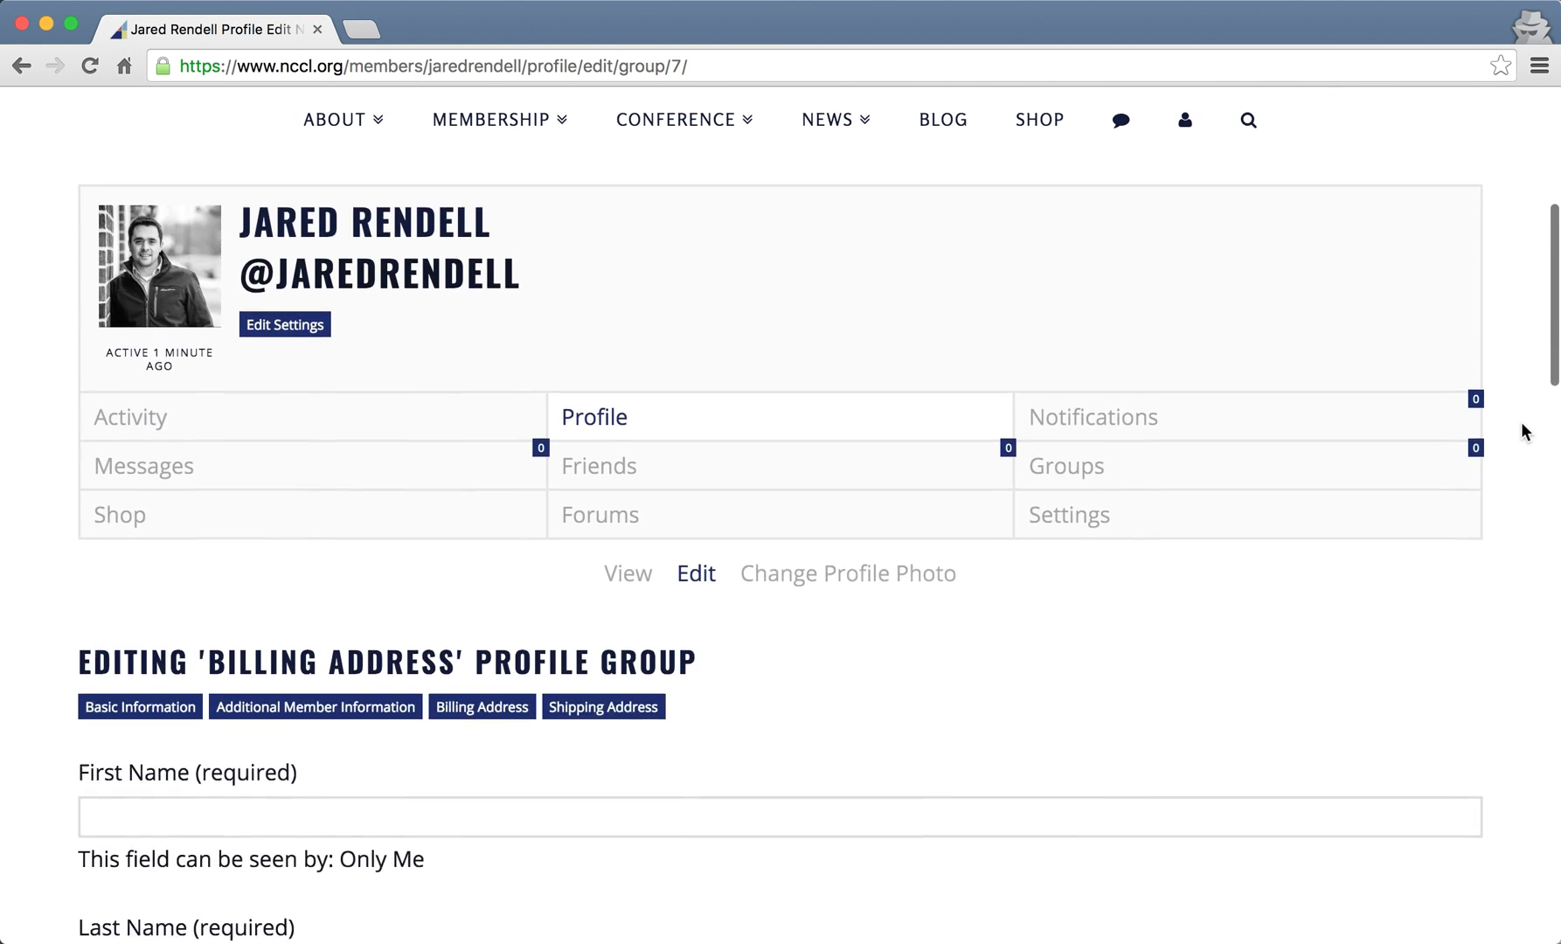
scroll(1521, 431, down, 6)
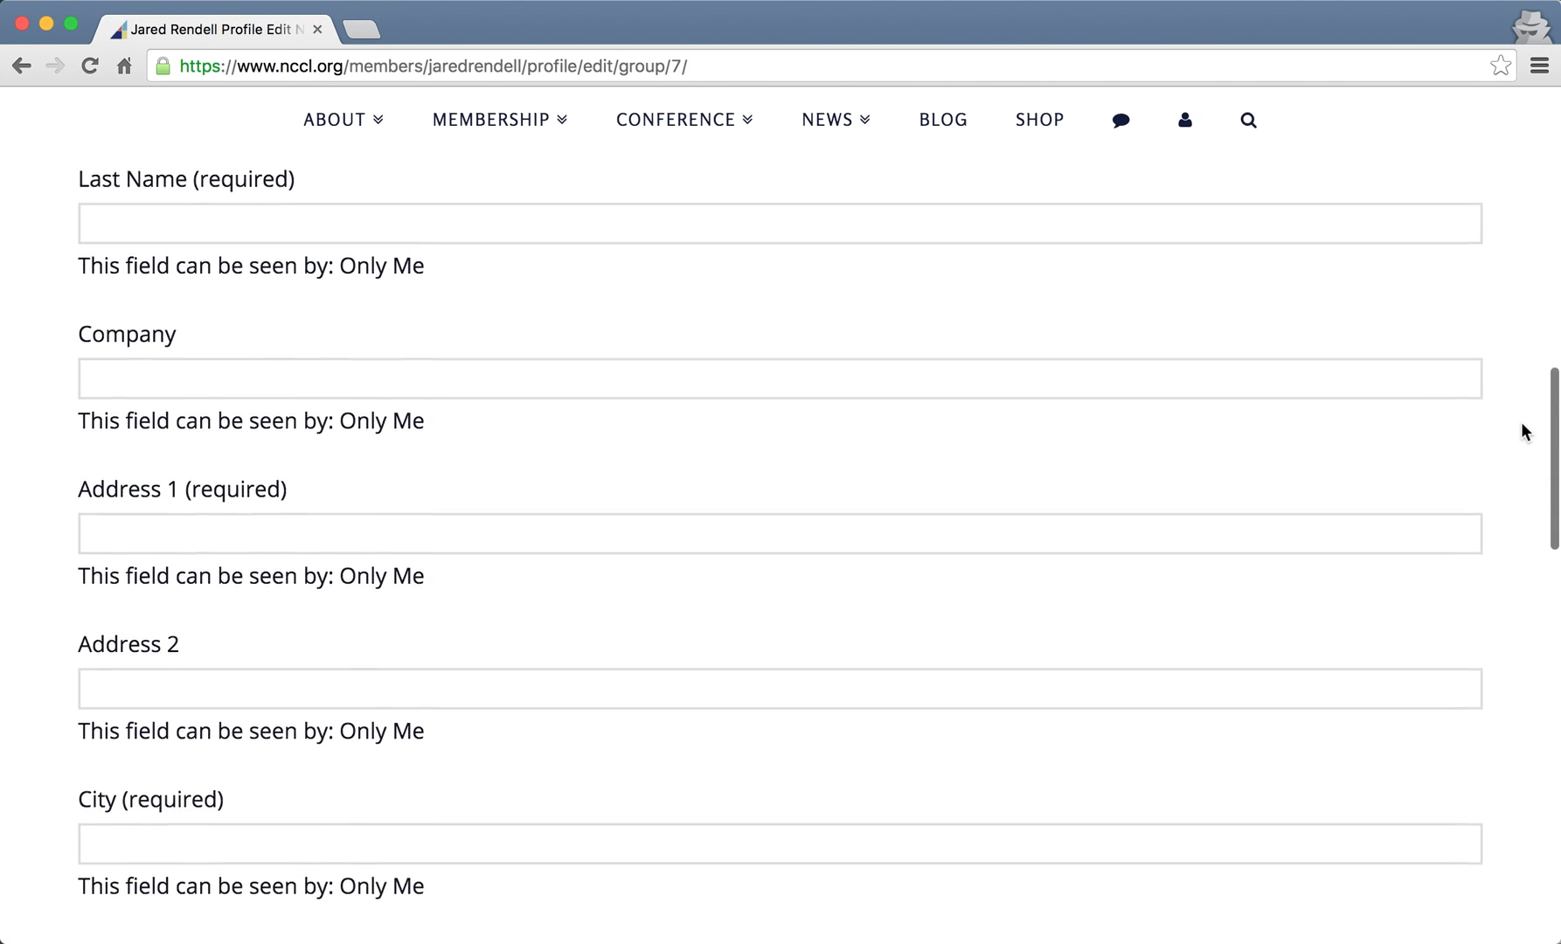
scroll(1521, 431, down, 5)
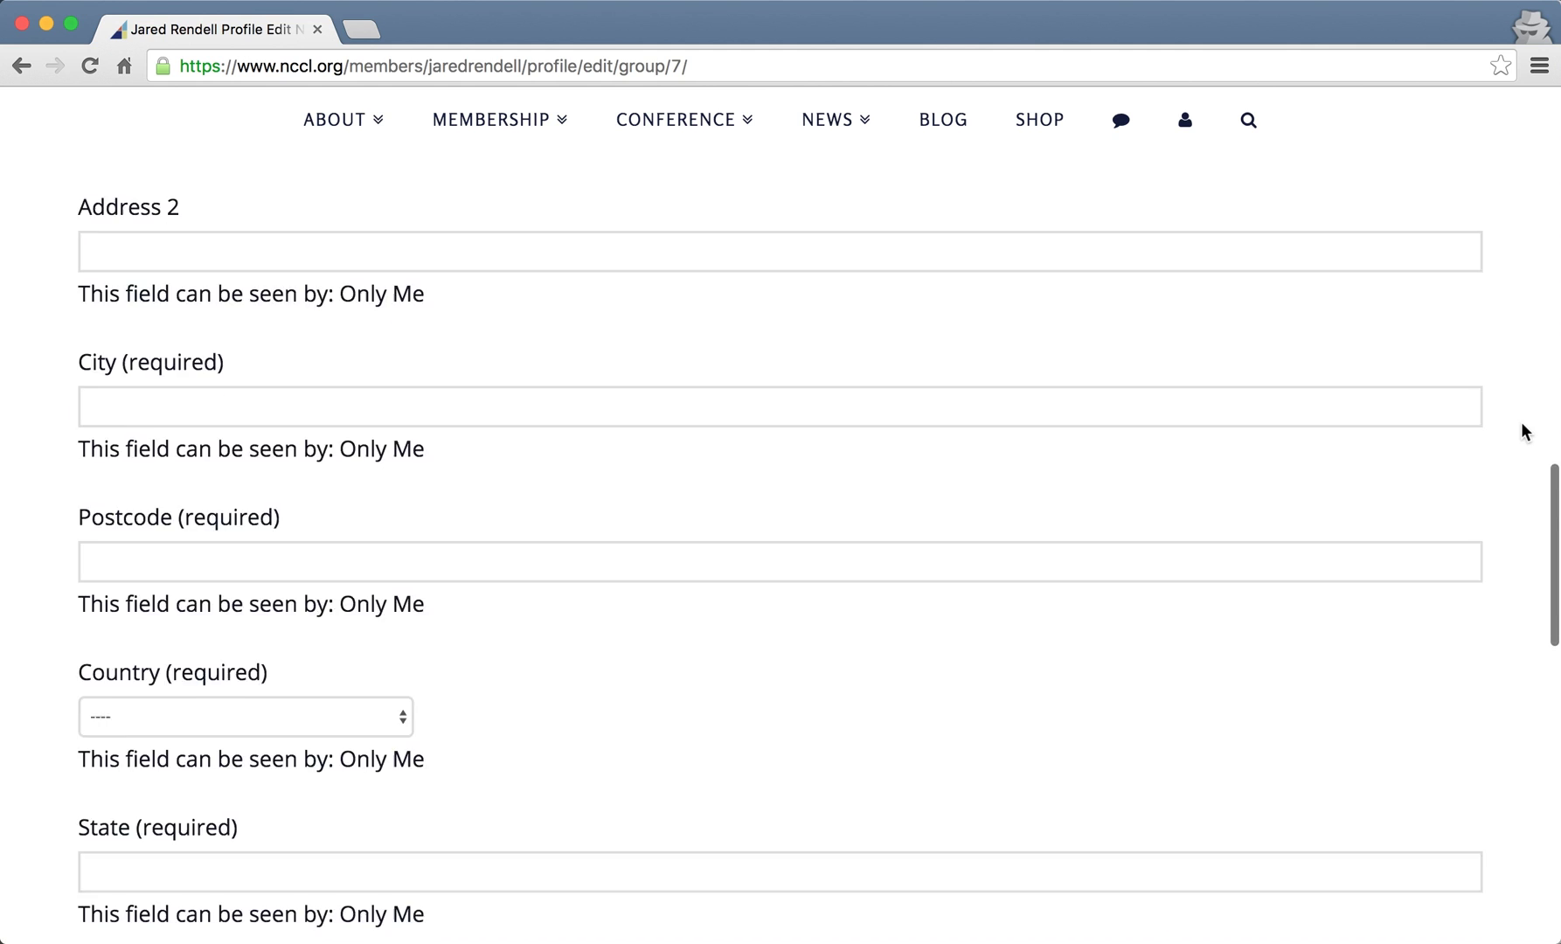
scroll(1522, 423, up, 7)
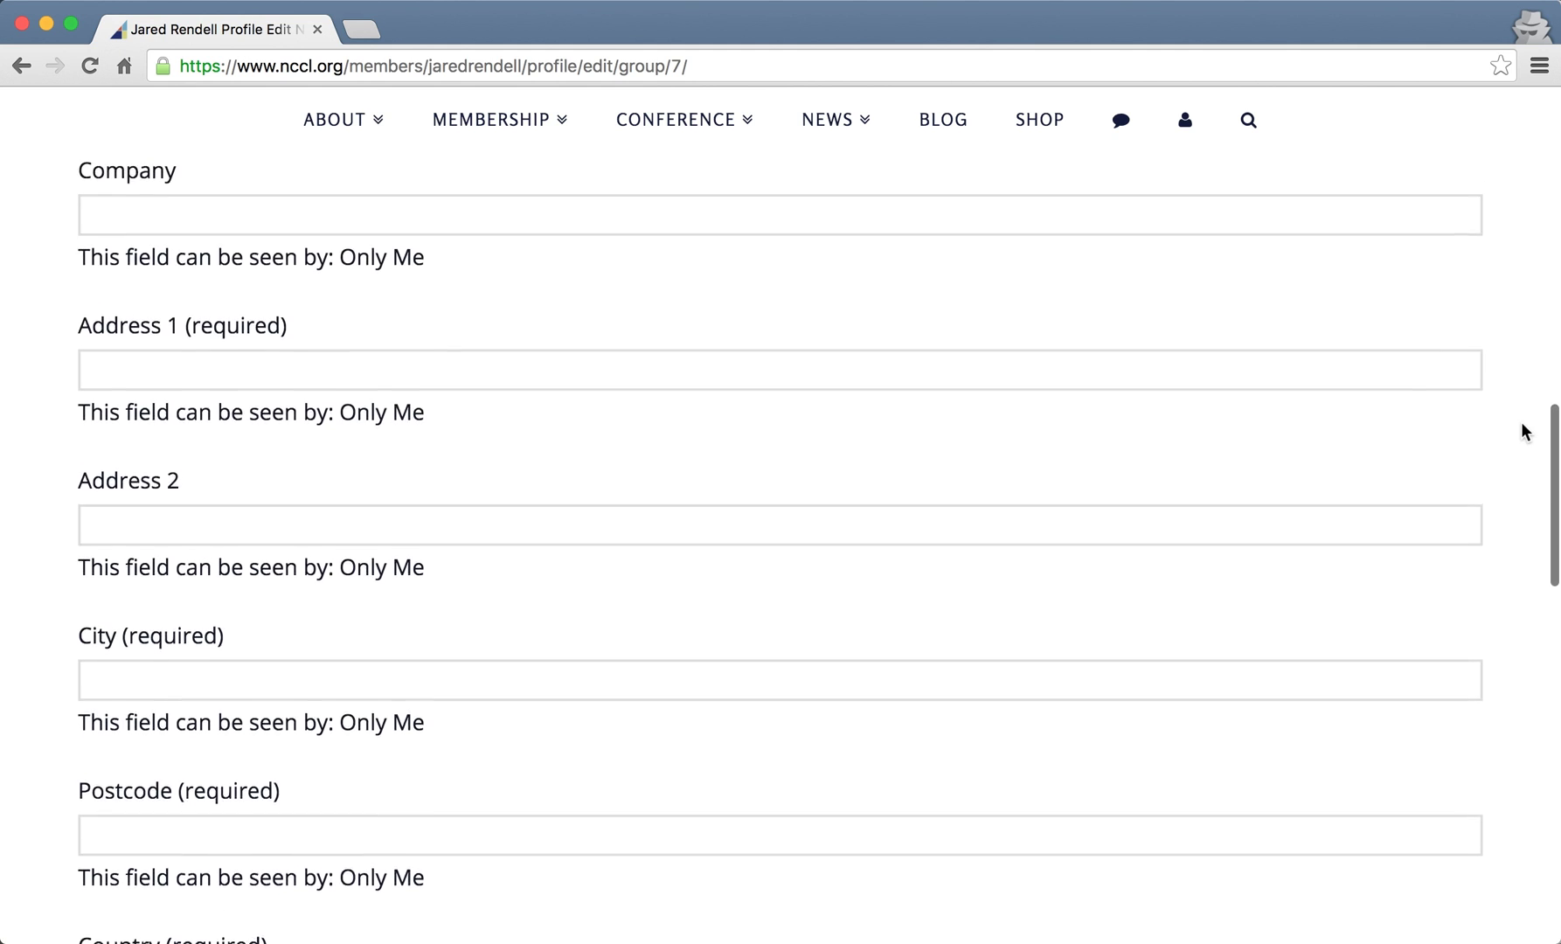
scroll(1521, 423, down, 15)
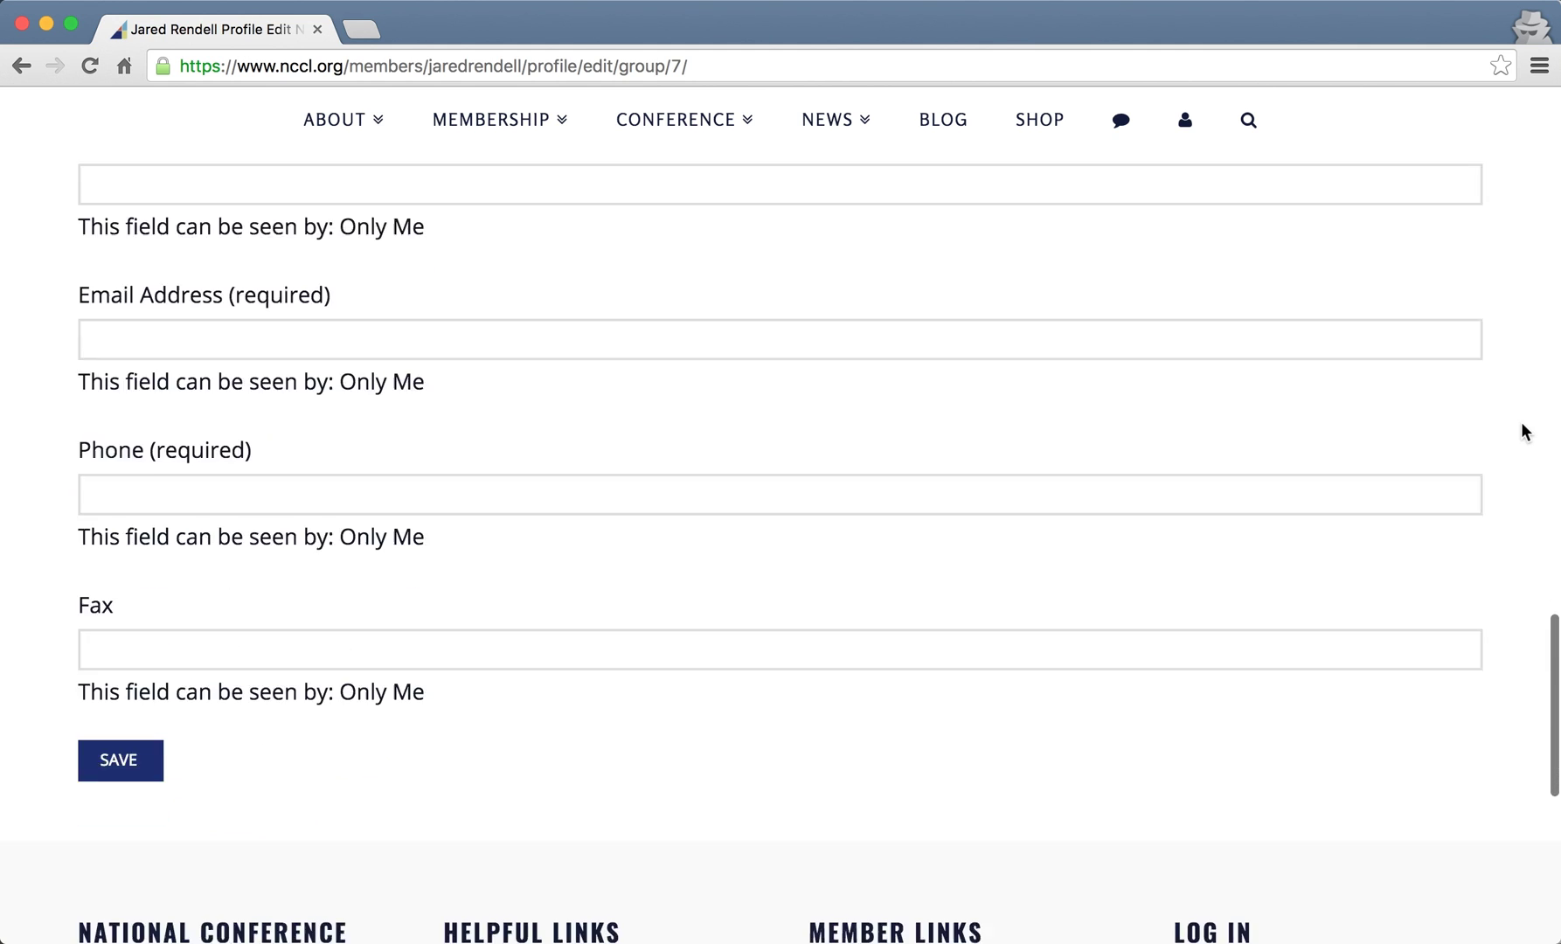
scroll(1522, 431, up, 20)
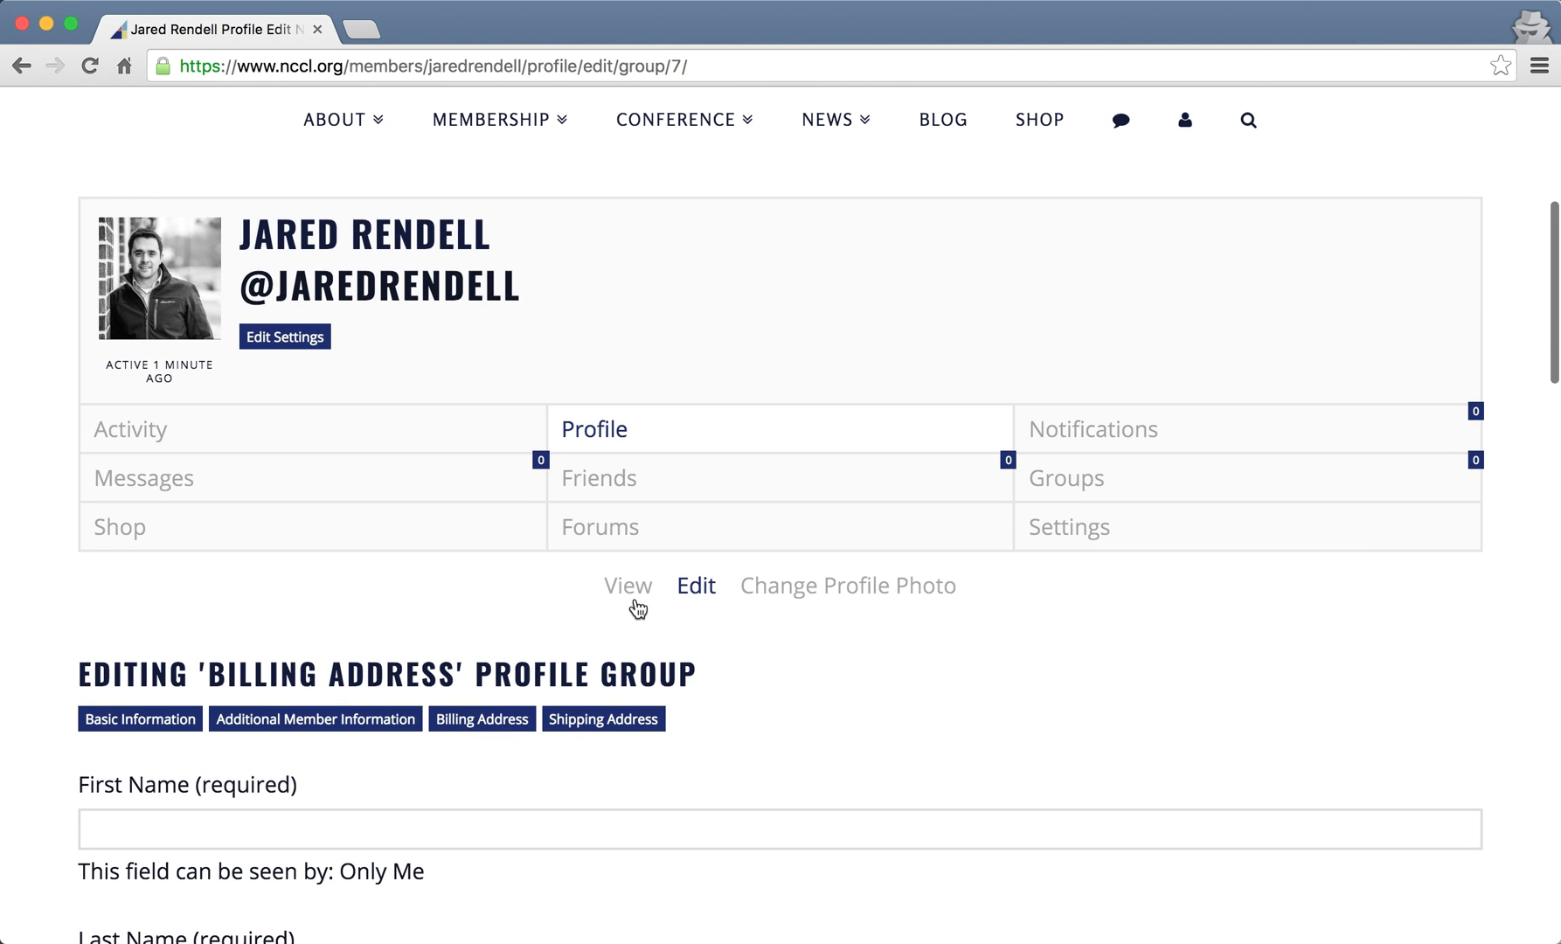
- Switch to the profile View page and review the saved Basic and Additional Member Information tables
click(631, 592)
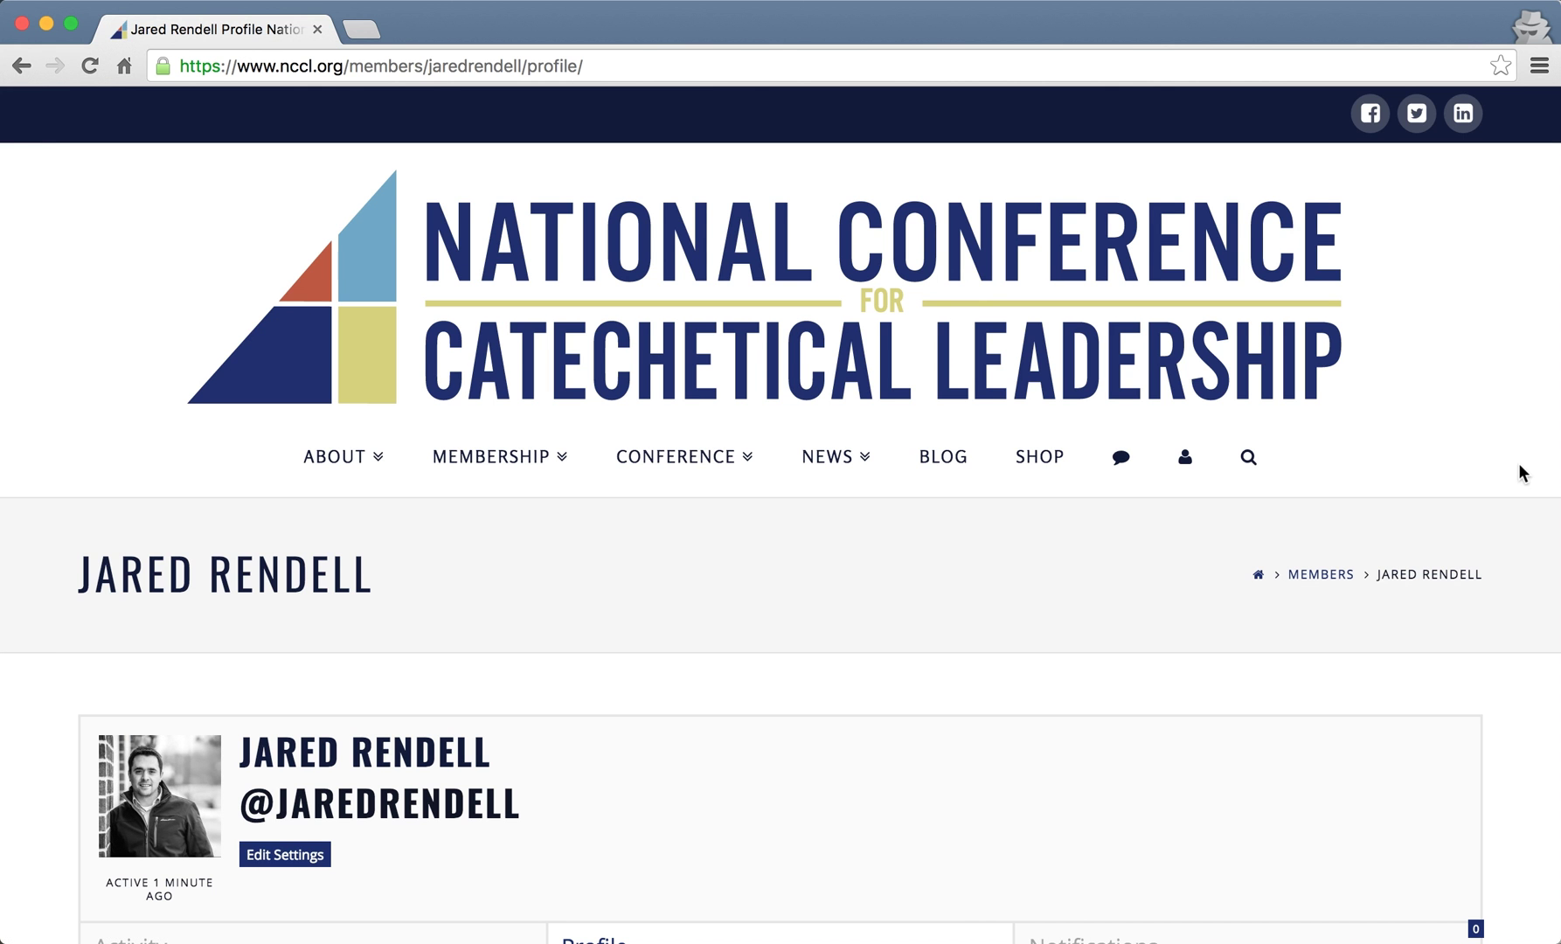
scroll(1534, 531, down, 10)
scroll(1534, 531, up, 1)
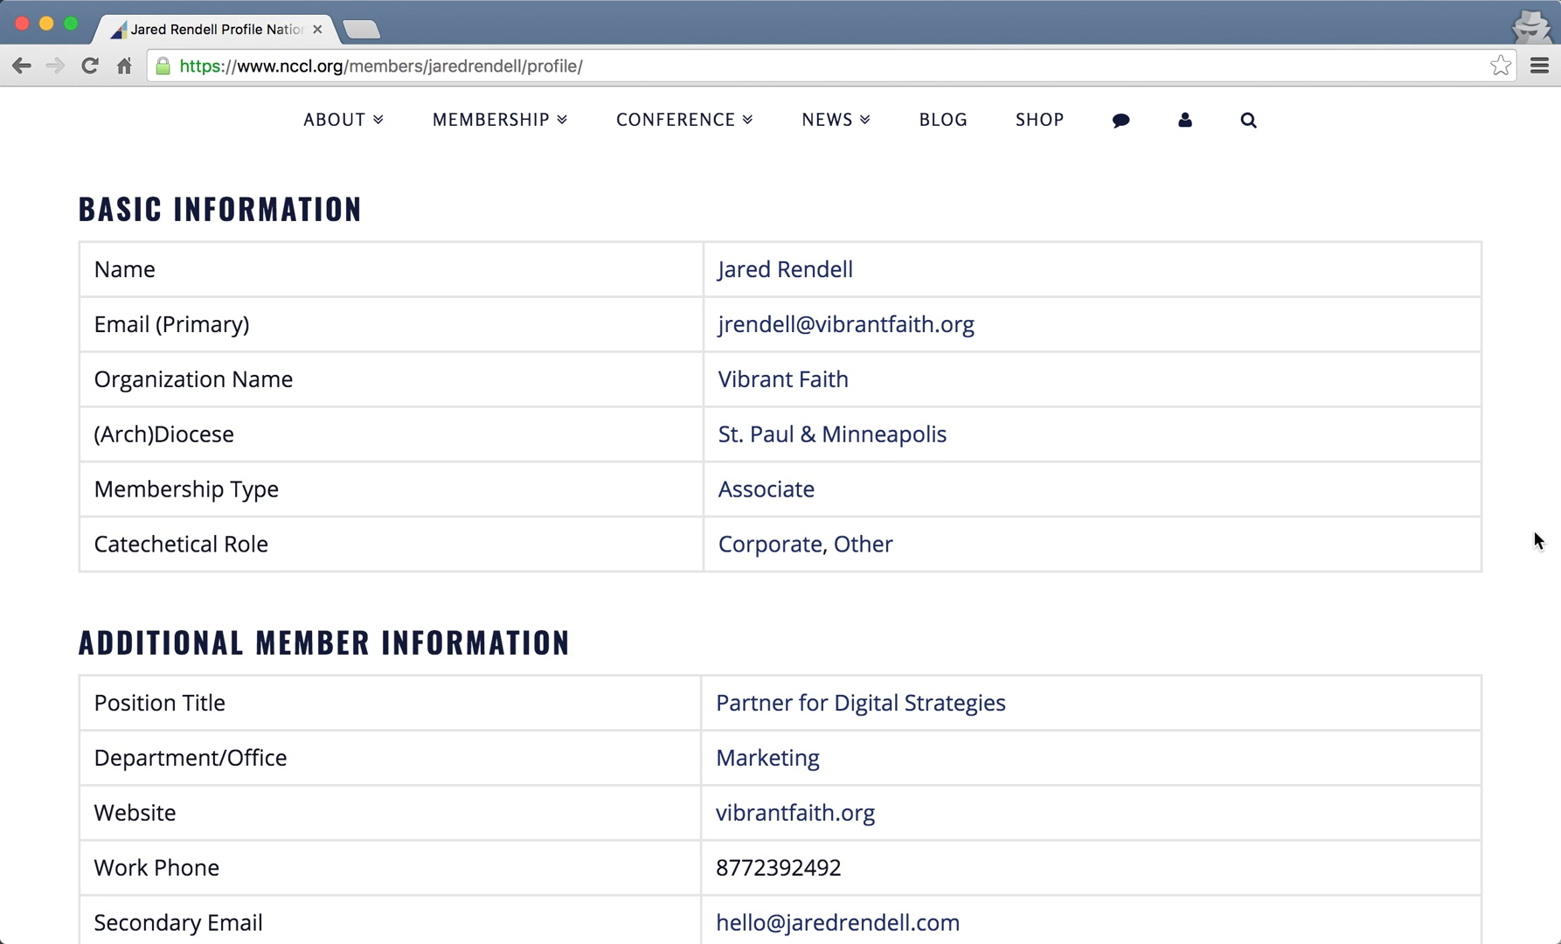
scroll(1534, 531, down, 4)
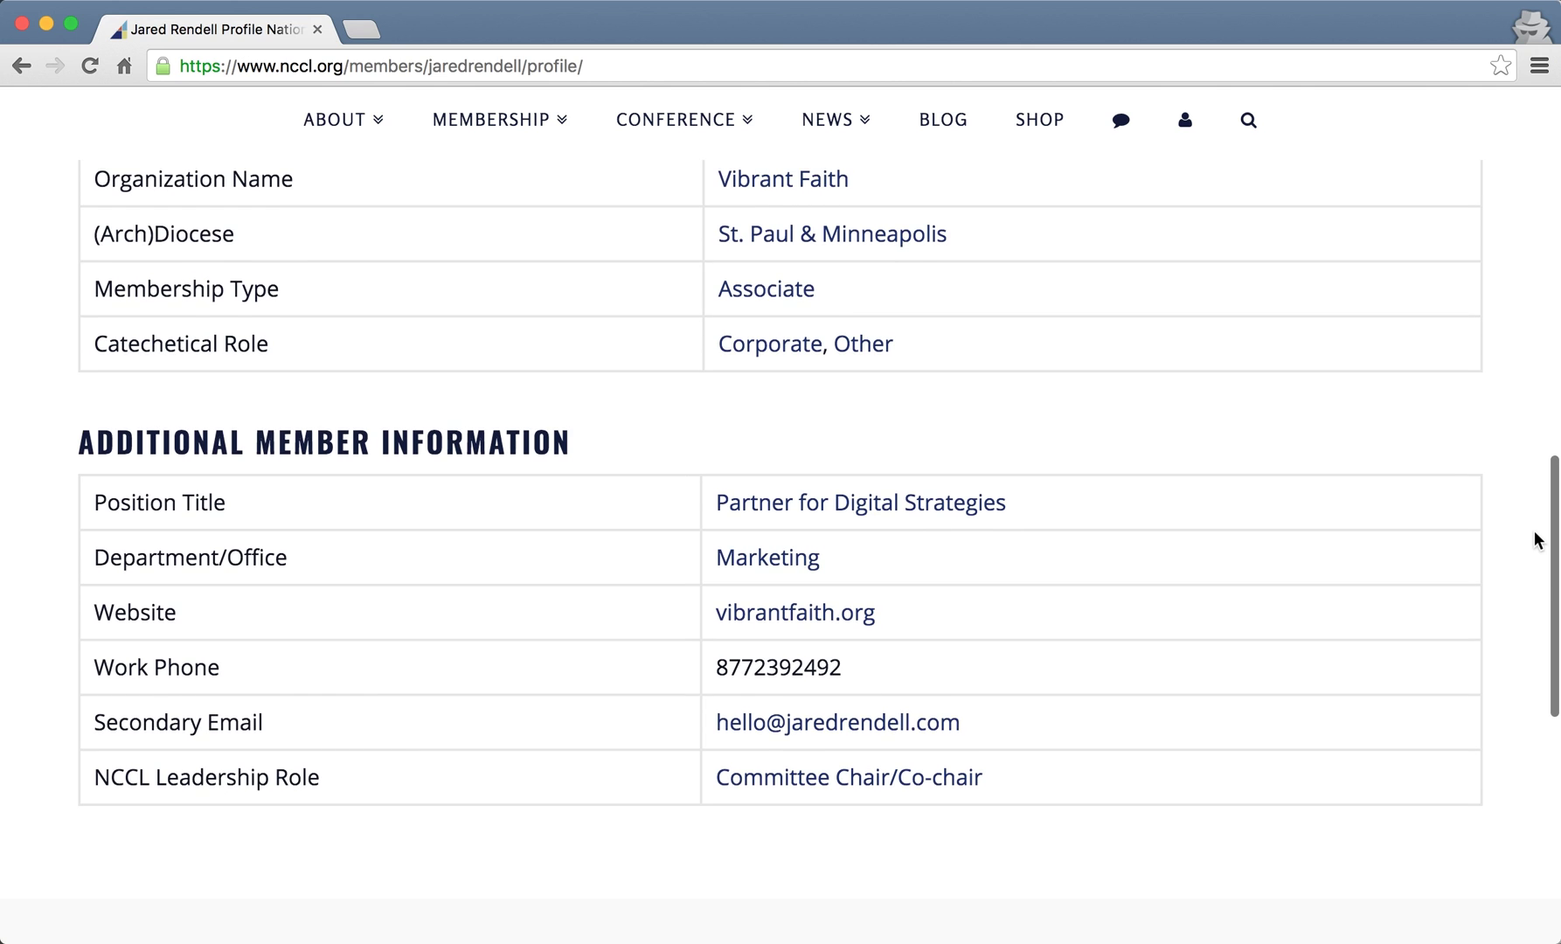
scroll(1512, 603, up, 1)
scroll(1510, 610, up, 6)
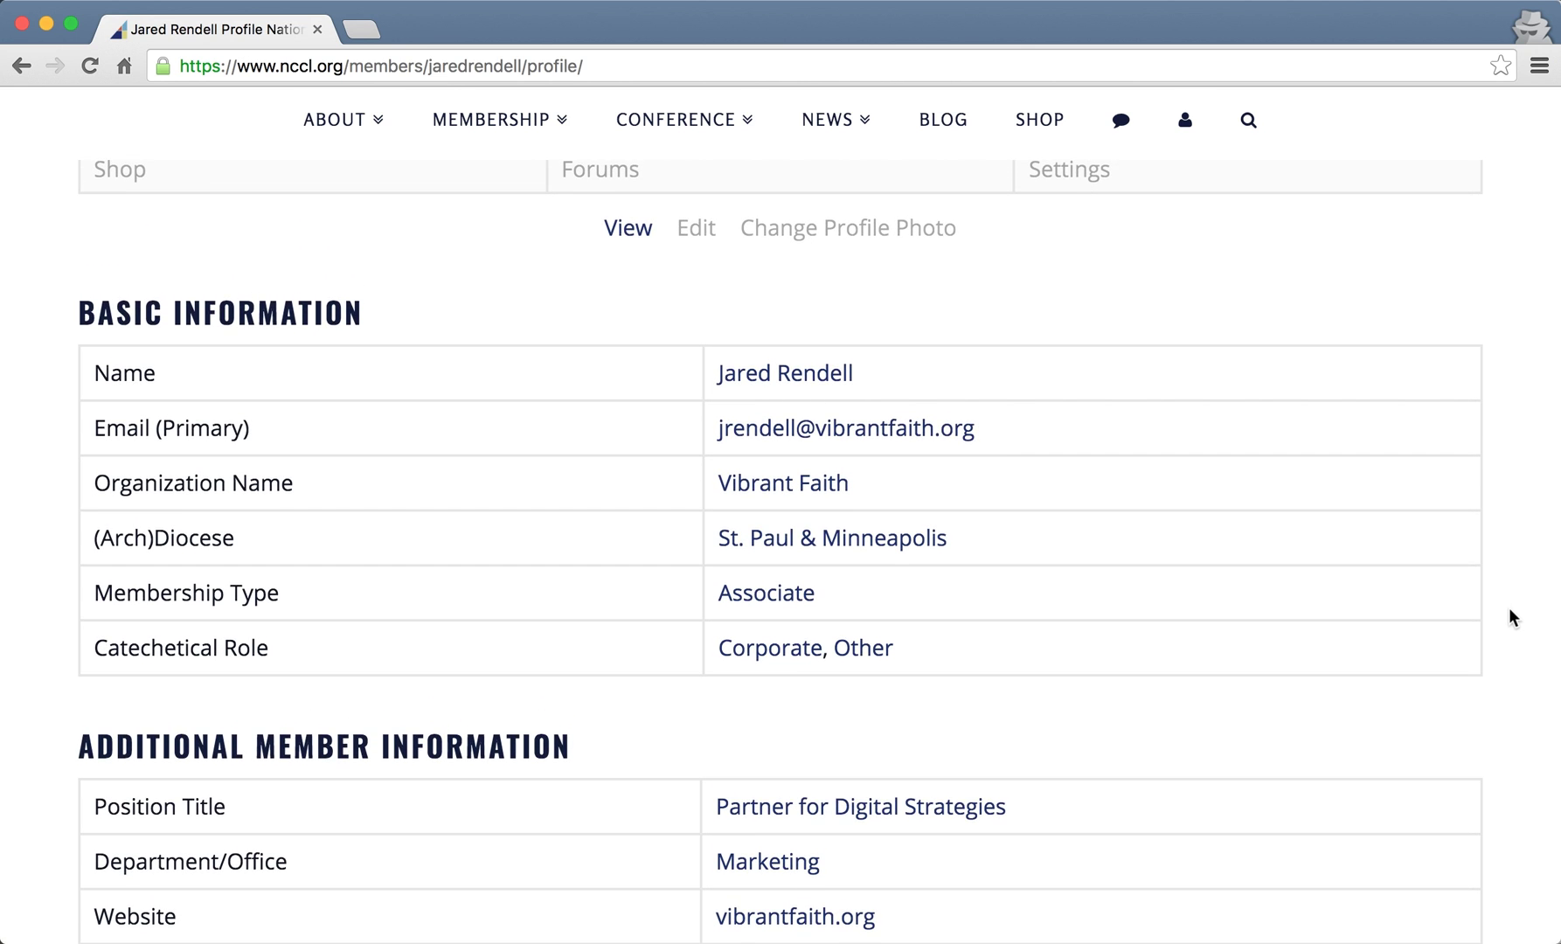
scroll(1508, 608, up, 10)
scroll(1508, 607, up, 2)
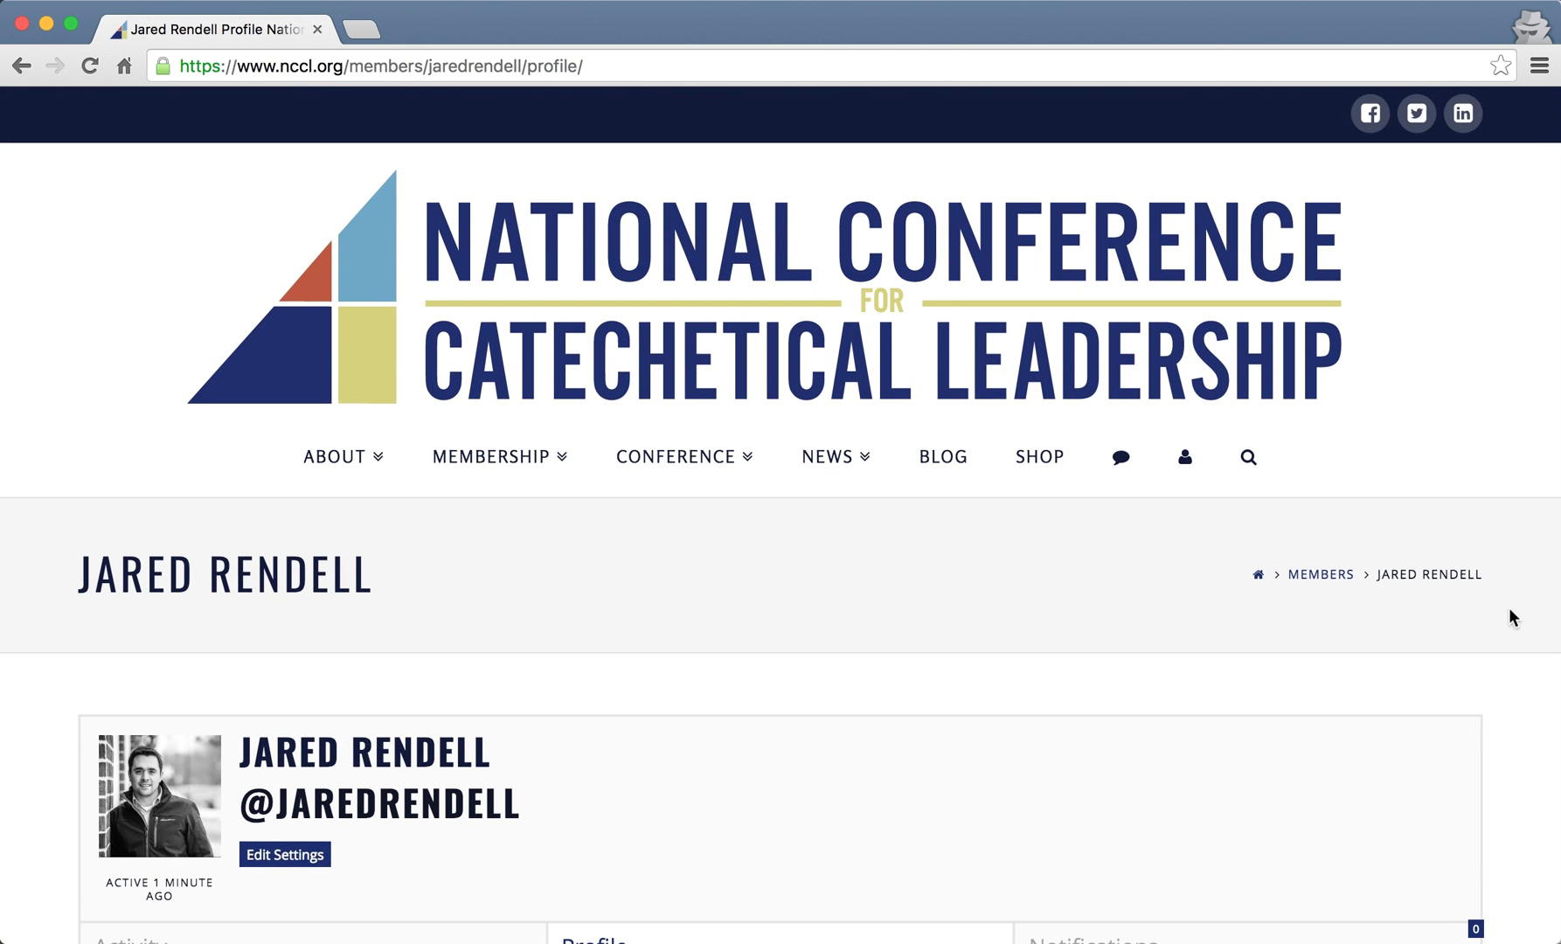
scroll(1508, 607, down, 7)
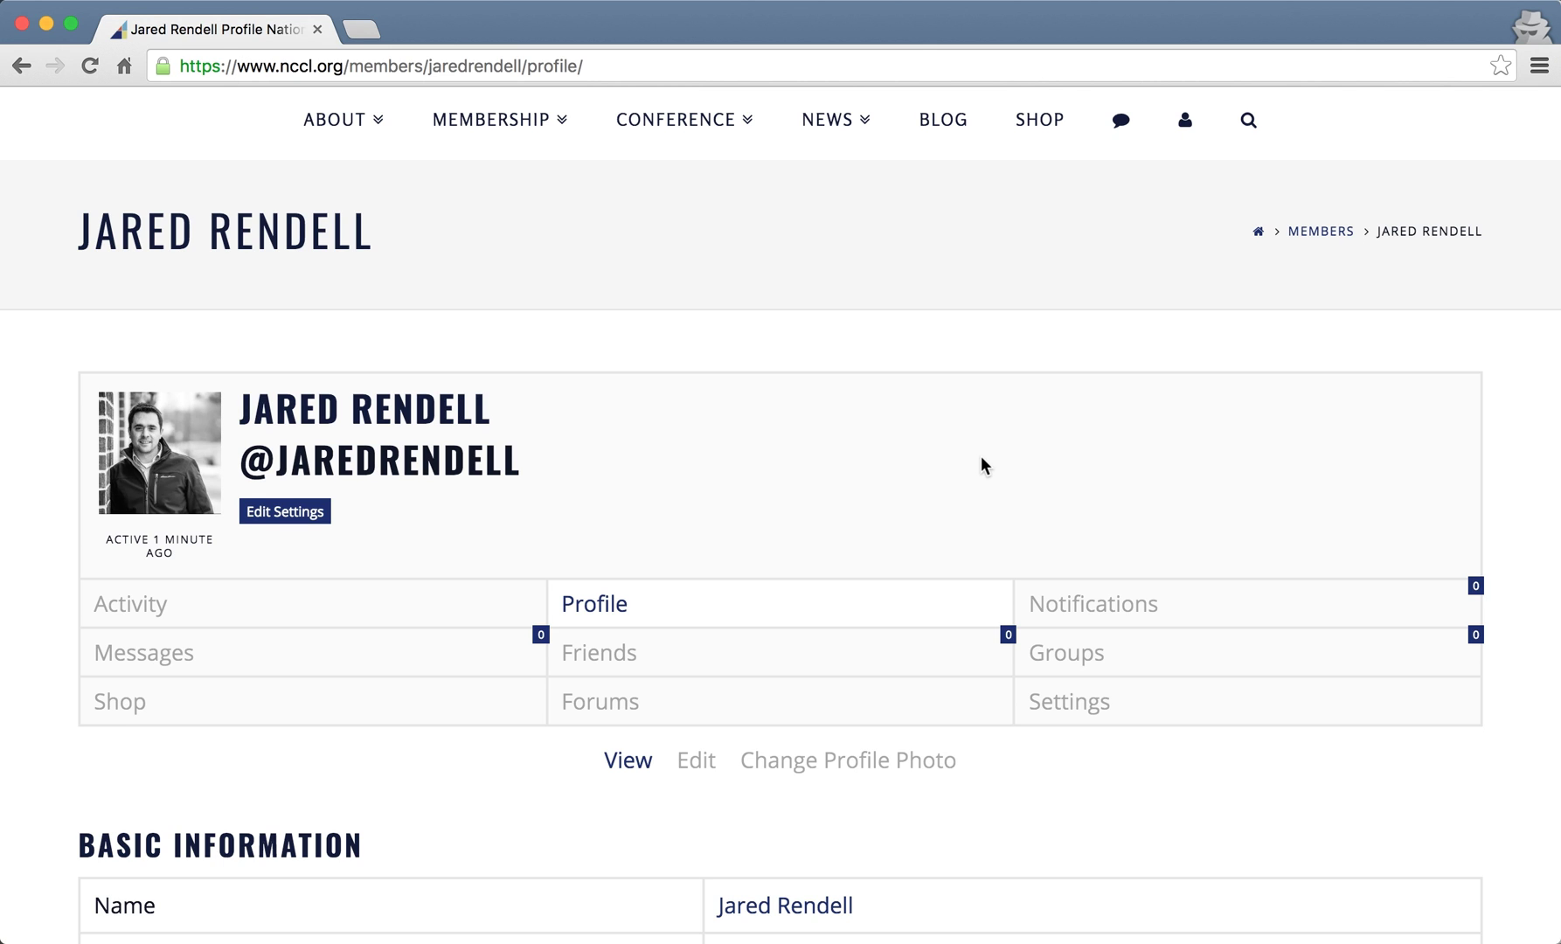
click(864, 16)
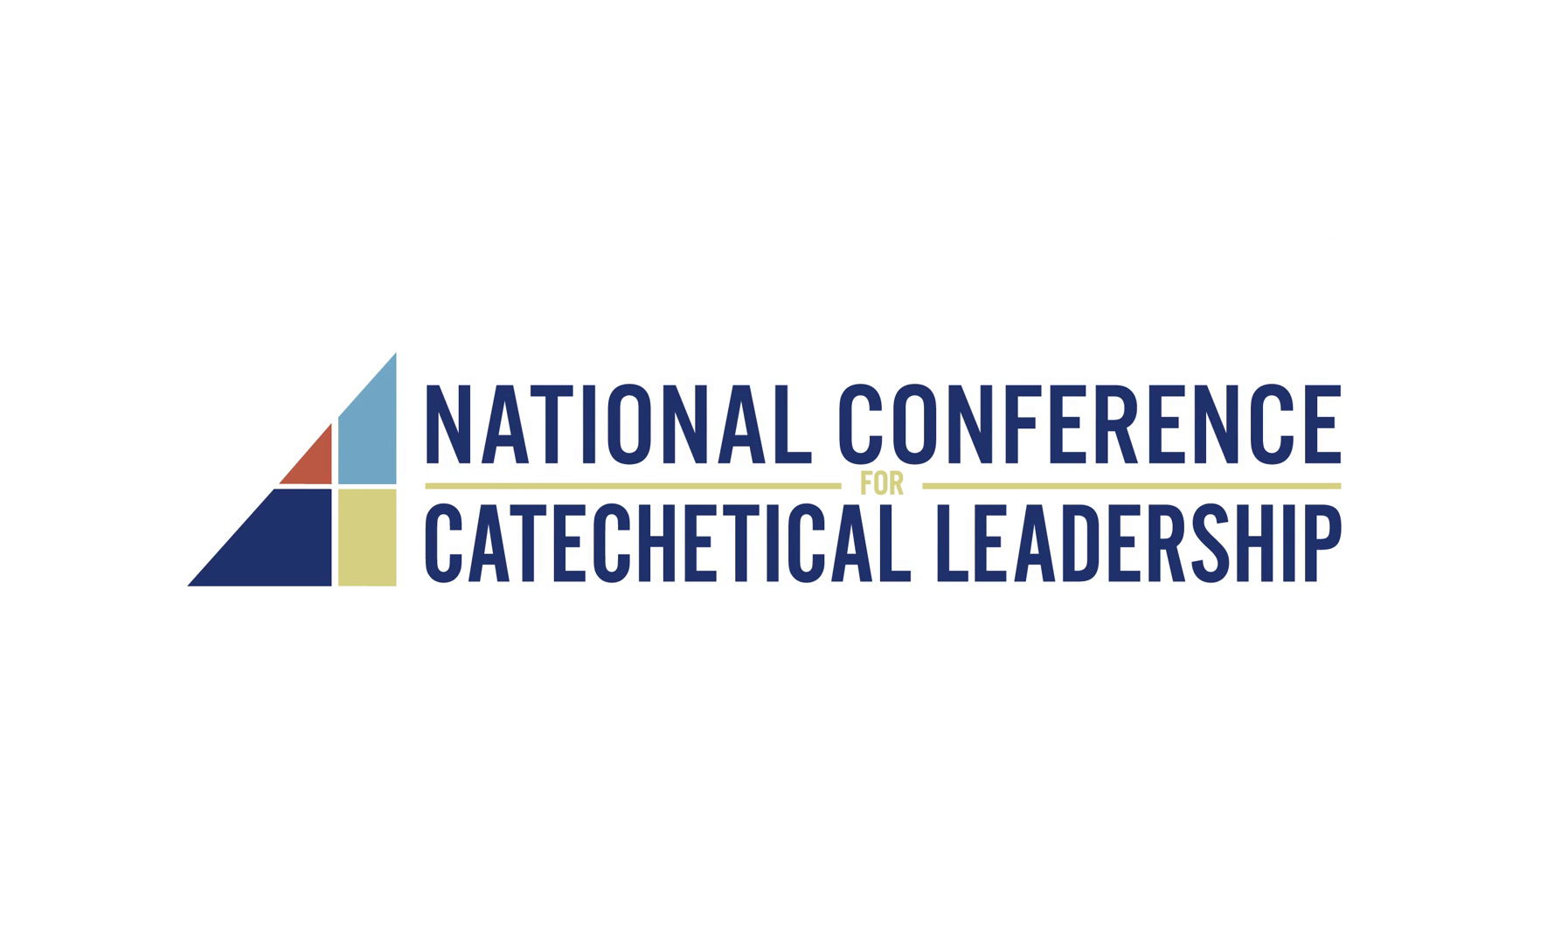